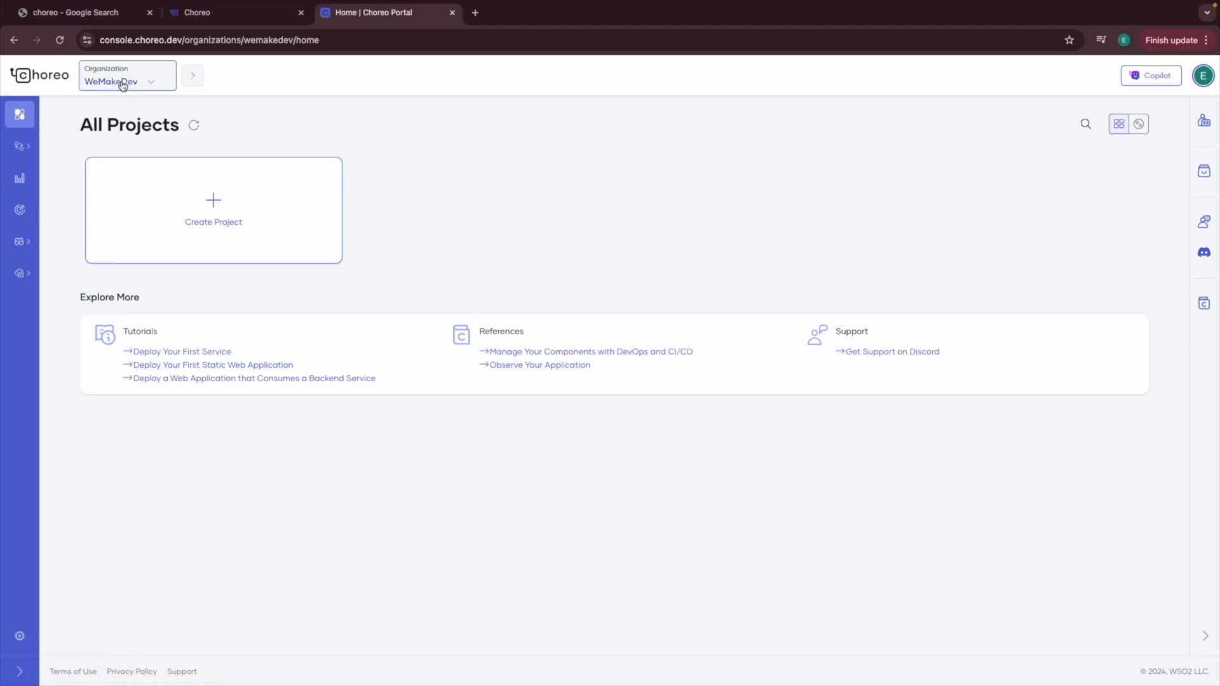
# Step: Create a project named choreo-demo in the US region with the description "This is a project to deploy web application"
pyautogui.click(196, 201)
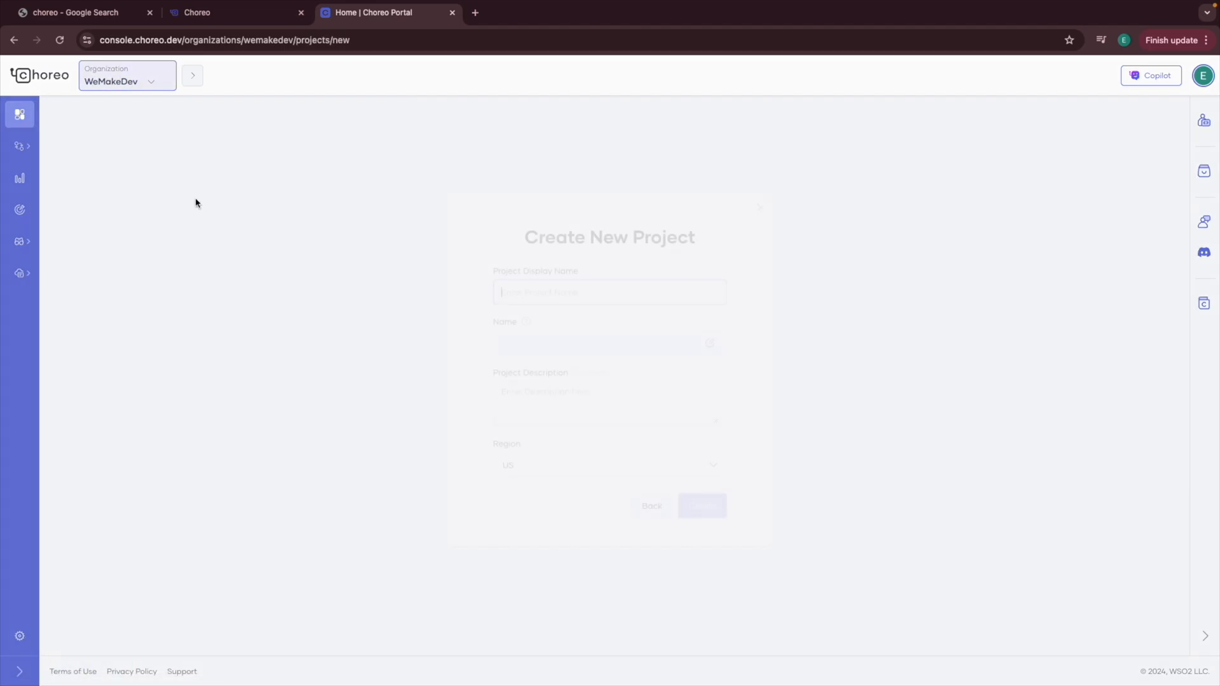
pyautogui.write('choreo-demo')
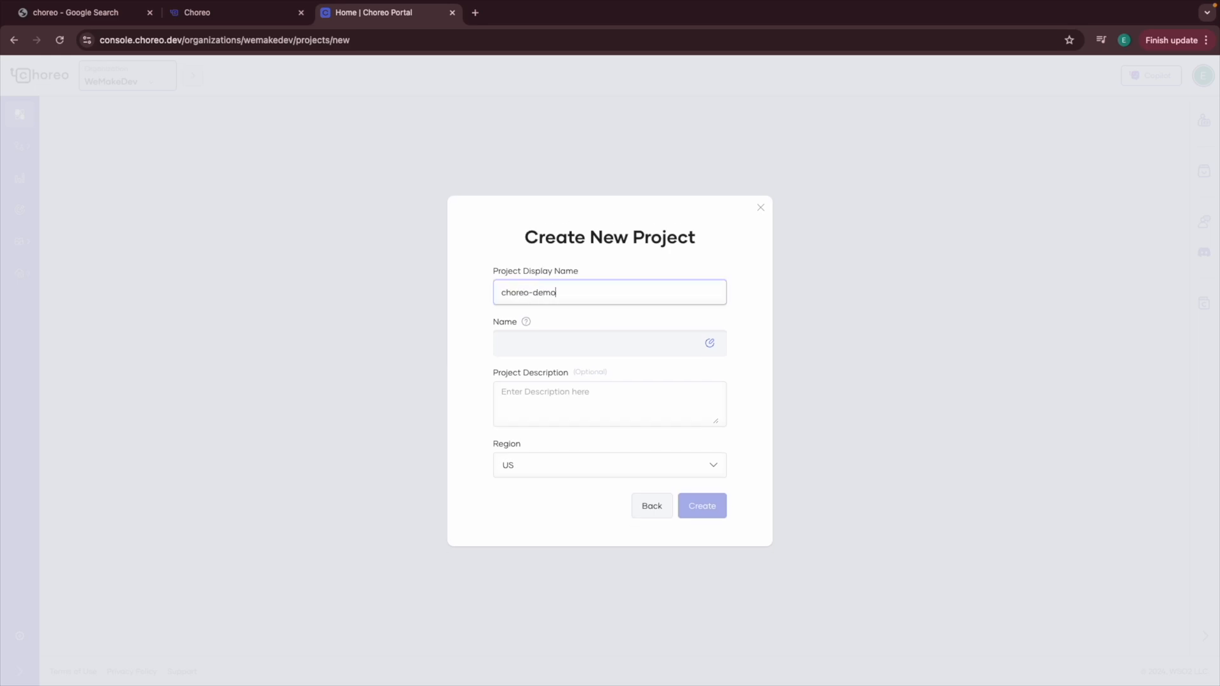
pyautogui.click(534, 408)
pyautogui.write('This is a project to deploy web application')
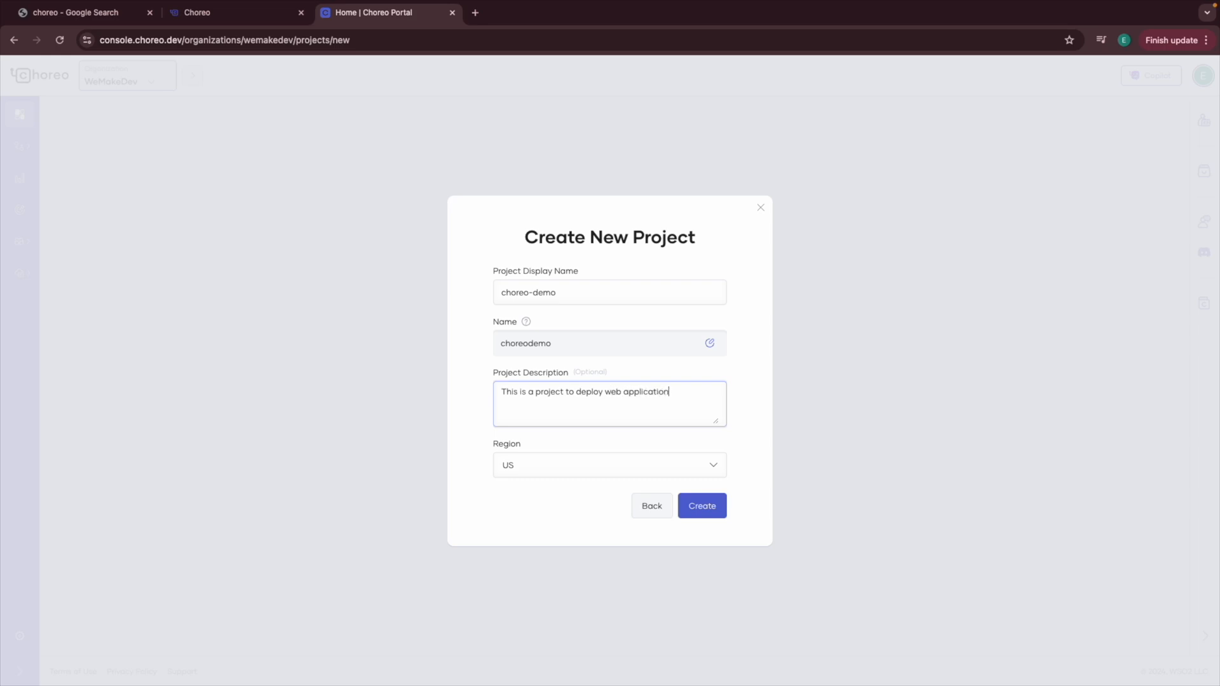
pyautogui.click(509, 473)
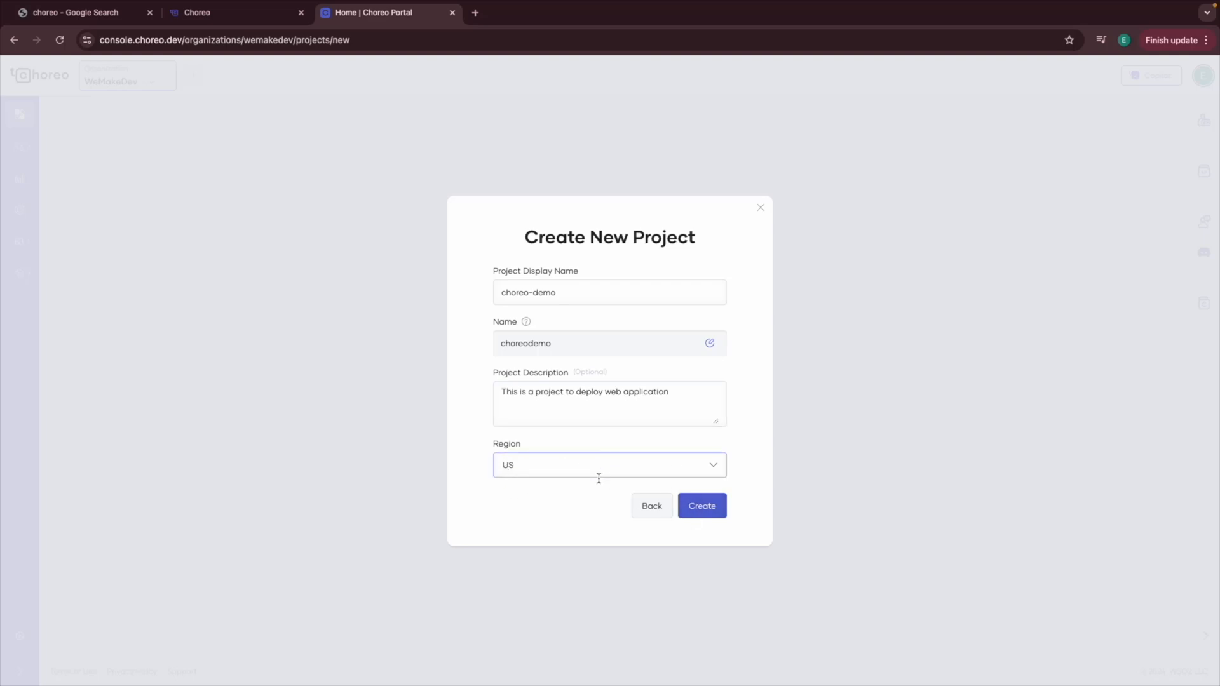
pyautogui.click(703, 509)
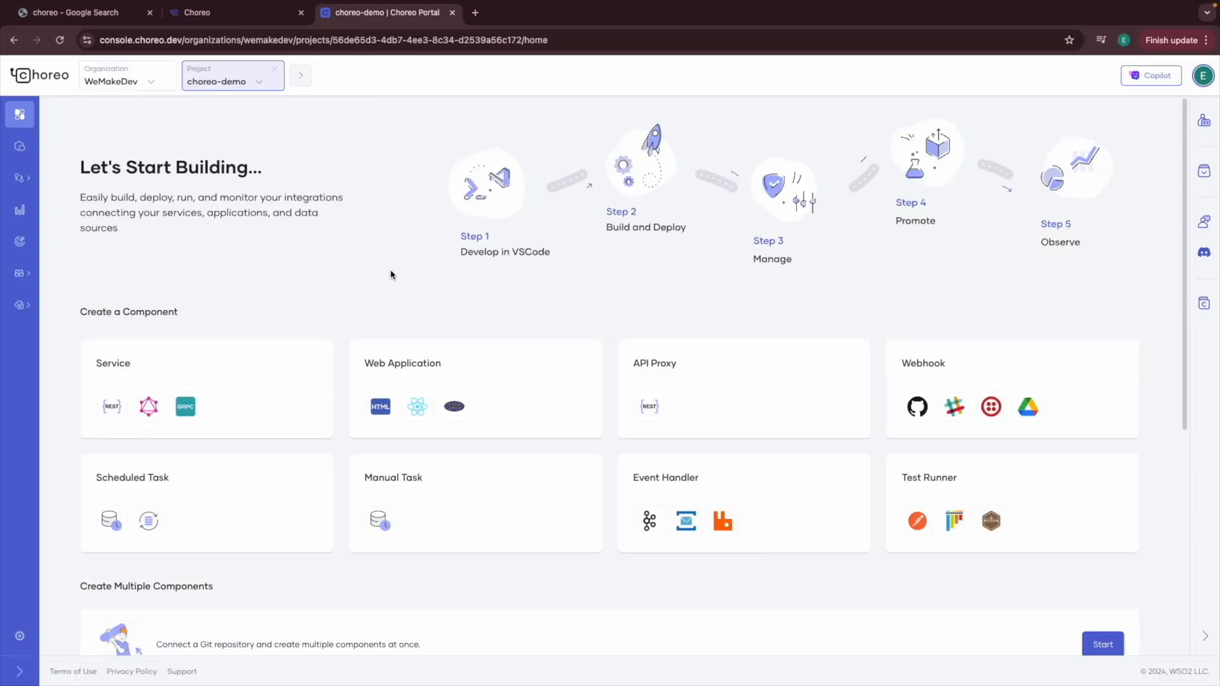
# Step: Start creating multiple components from GitHub and connect the choreo-demo repository of the WeMakeDevs-Events organization
pyautogui.scroll(-5, 308, 284)
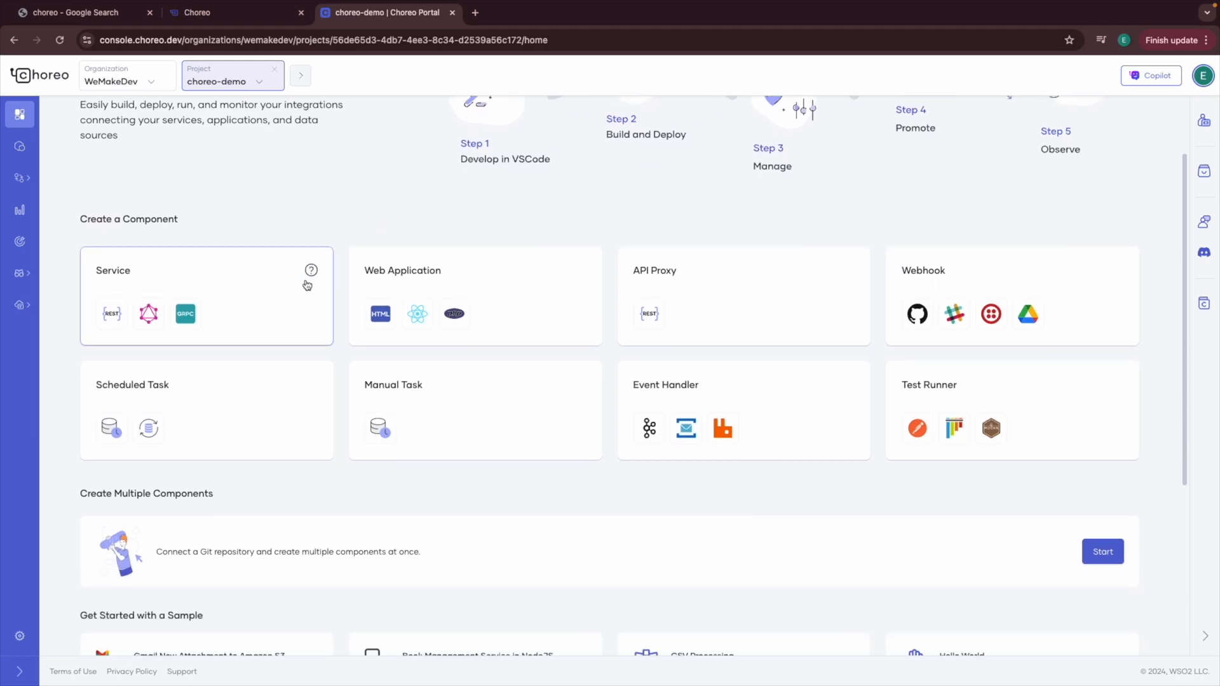
pyautogui.moveTo(82, 347); pyautogui.dragTo(212, 347)
pyautogui.click(226, 352)
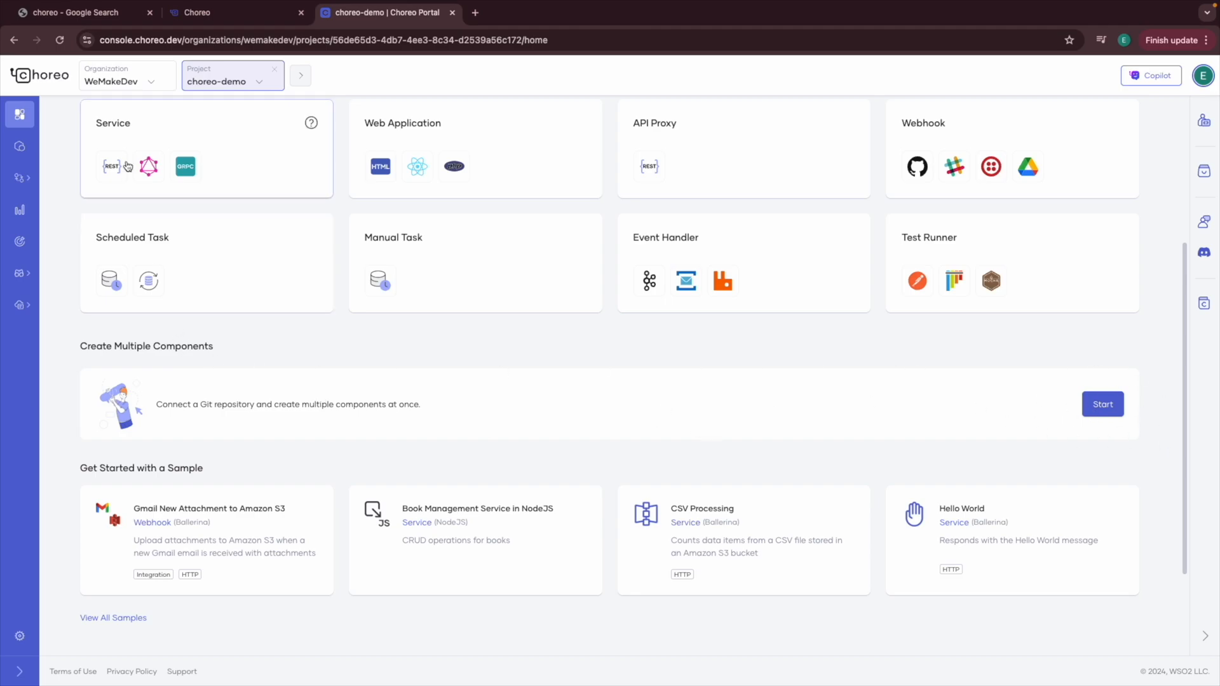
pyautogui.scroll(1, 254, 159)
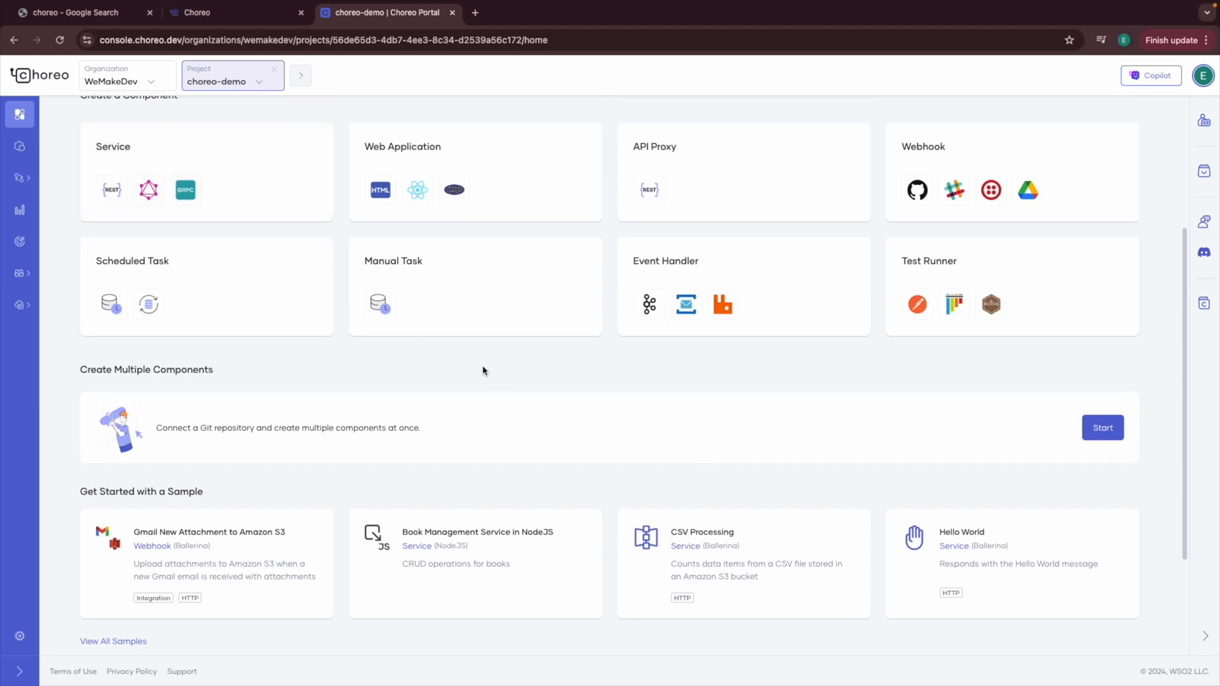
pyautogui.click(1109, 427)
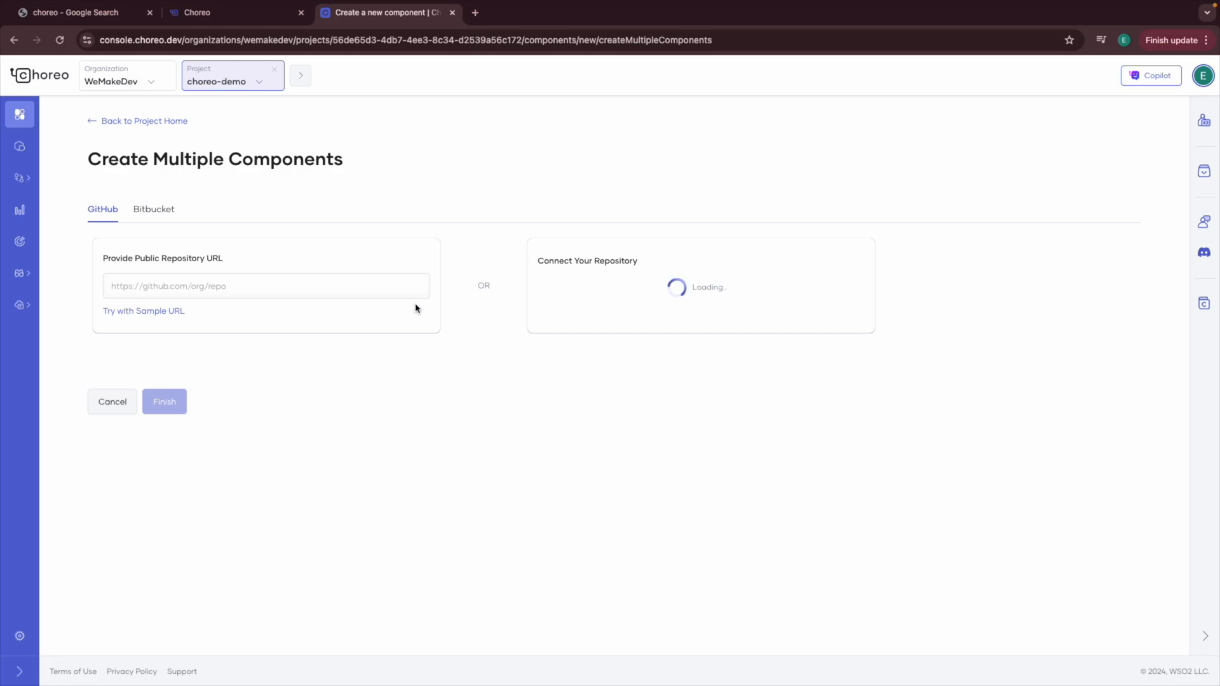
pyautogui.click(567, 311)
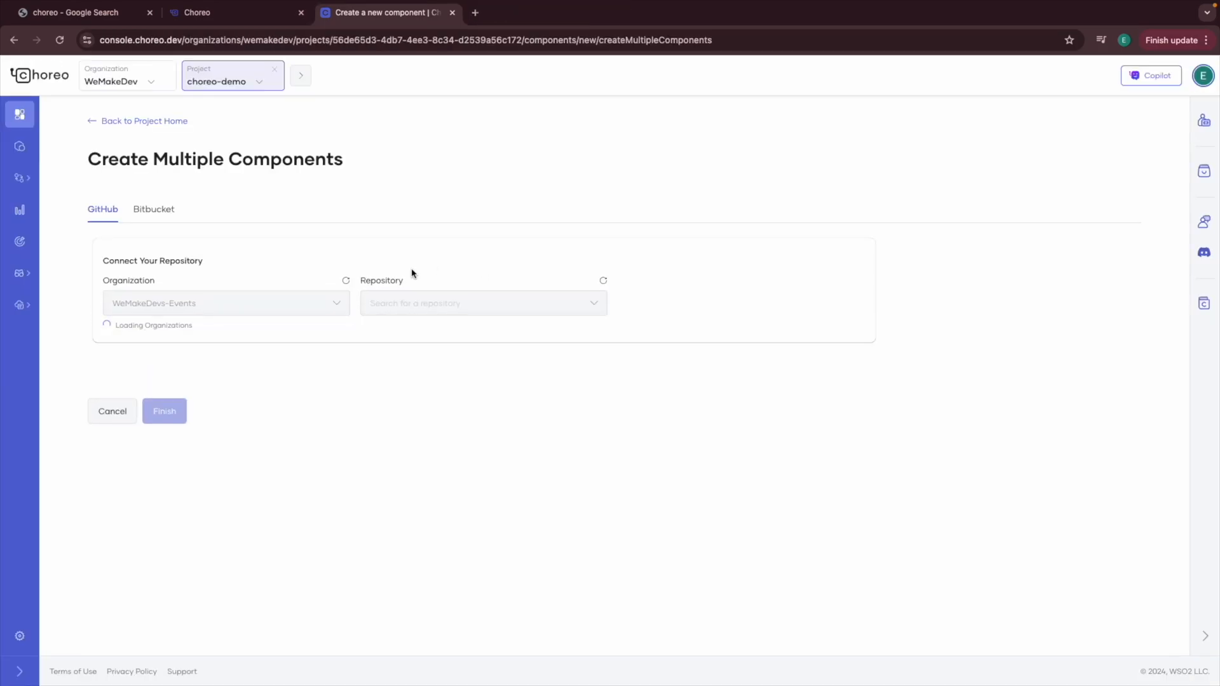
pyautogui.click(470, 305)
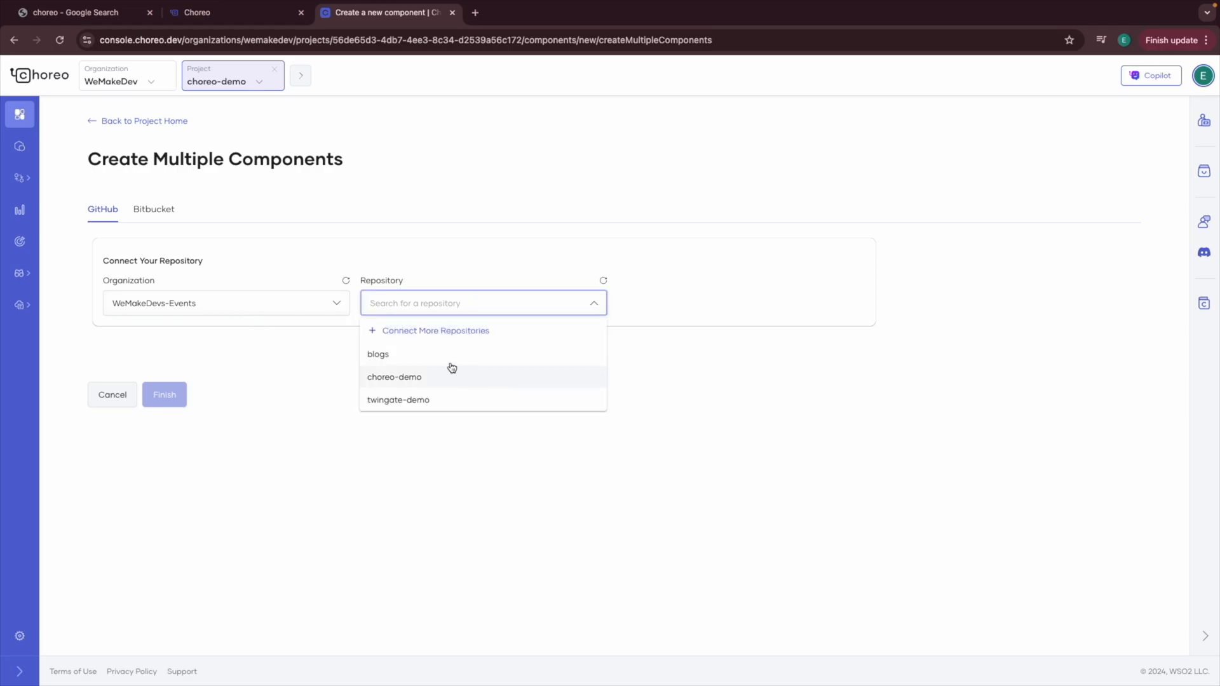
pyautogui.click(394, 385)
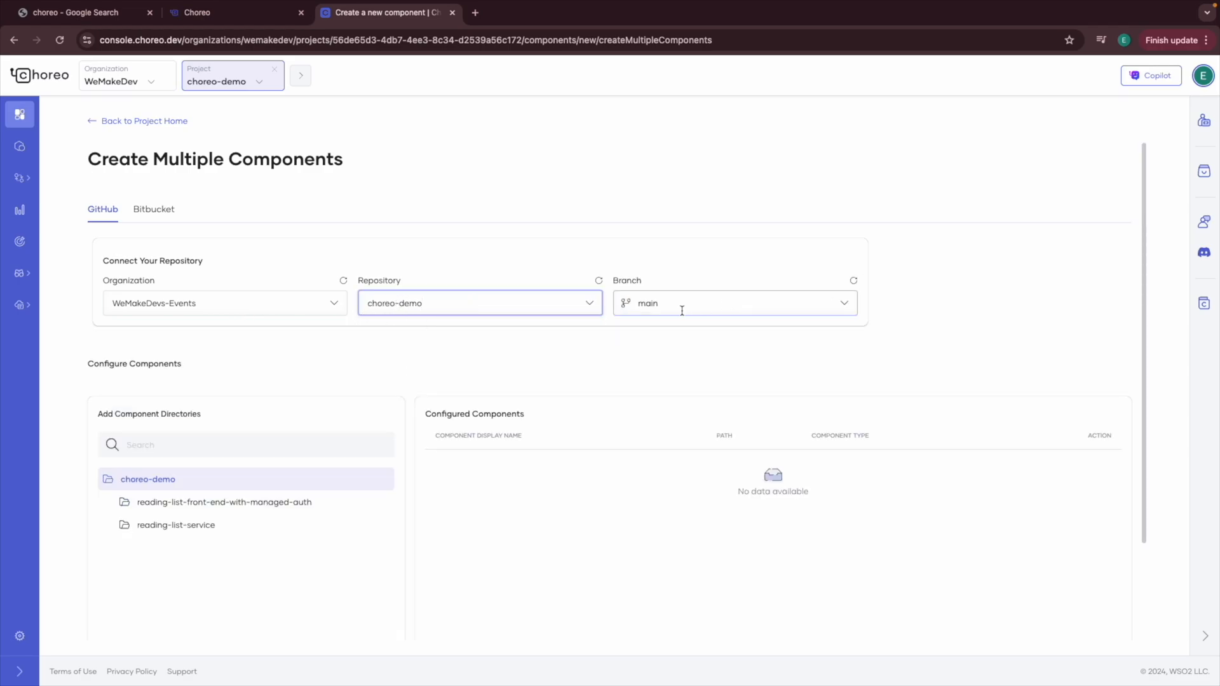
# Step: Add the reading-list-service directory as a Service component with the NodeJS buildpack and language version 20.x.x
pyautogui.scroll(-2, 230, 489)
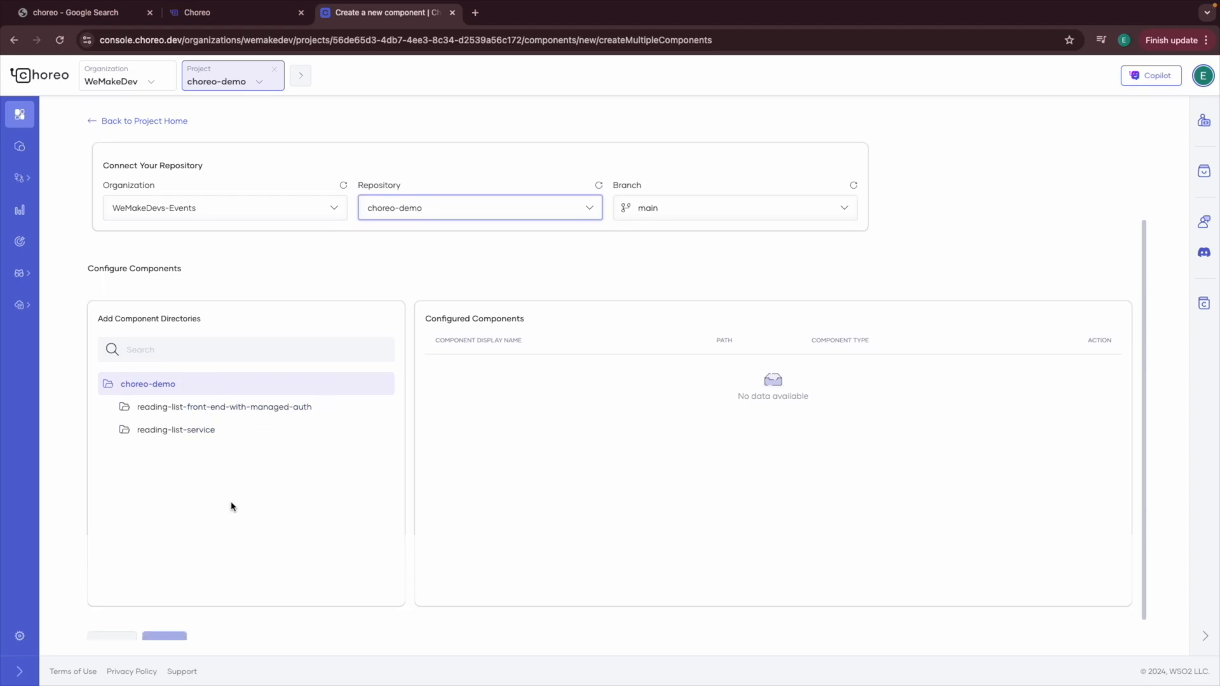
pyautogui.click(228, 431)
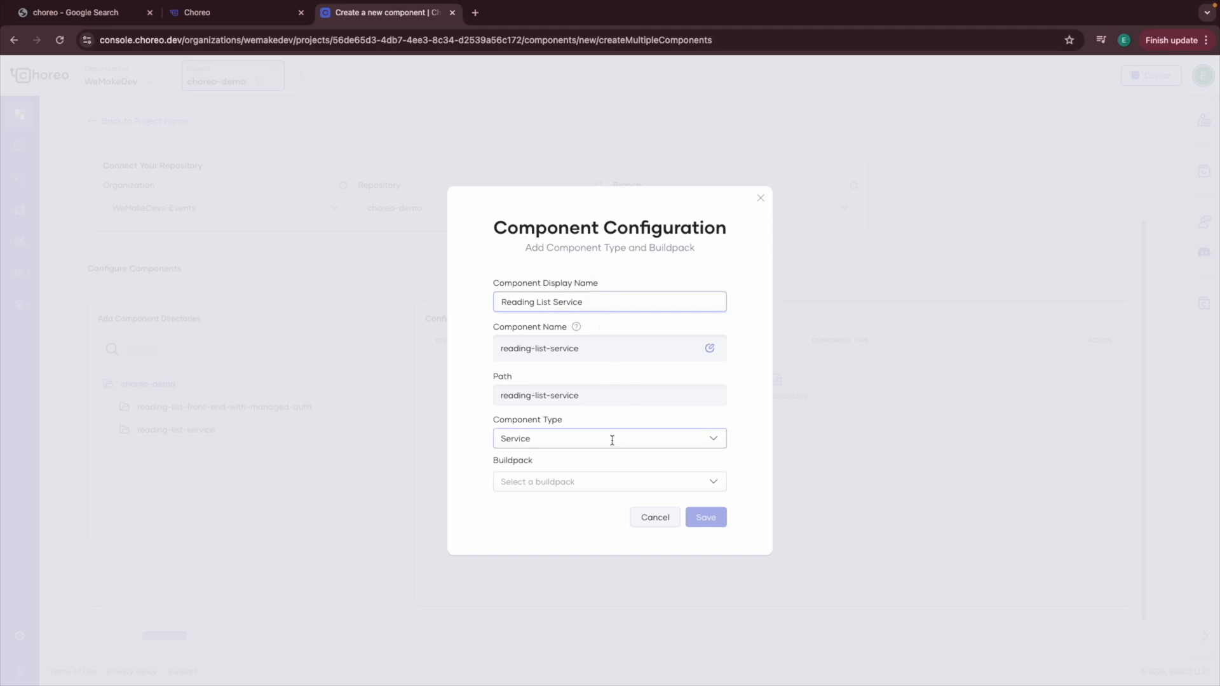
pyautogui.click(566, 482)
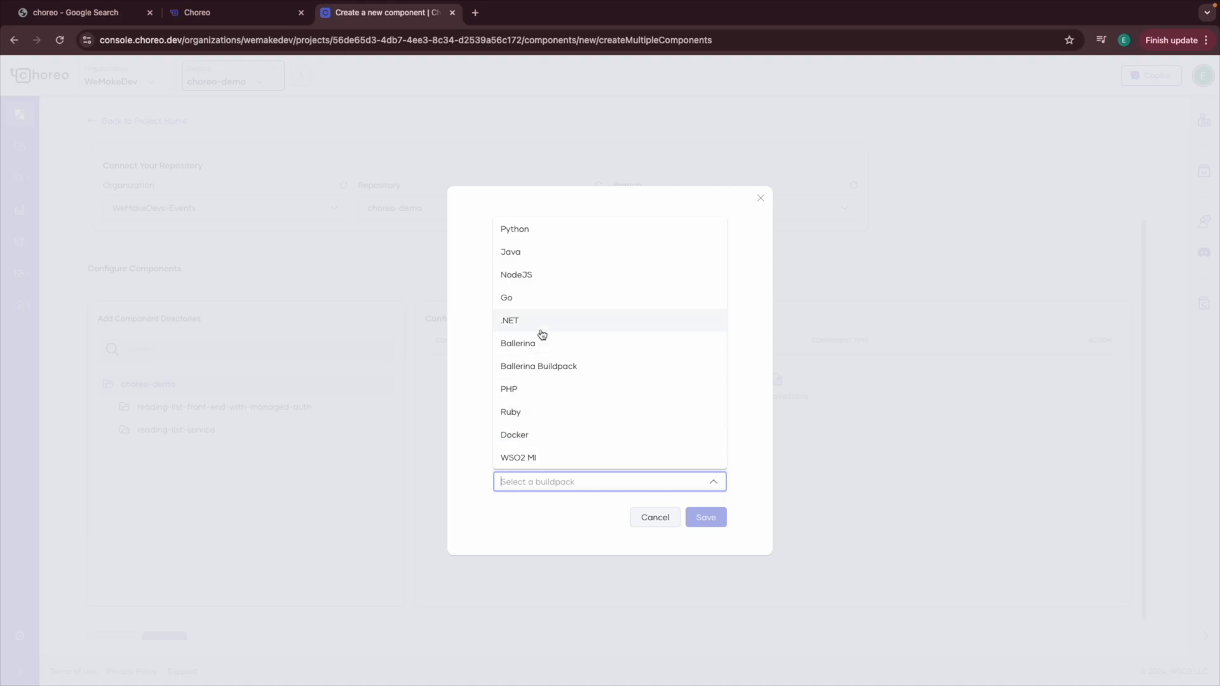
pyautogui.click(542, 280)
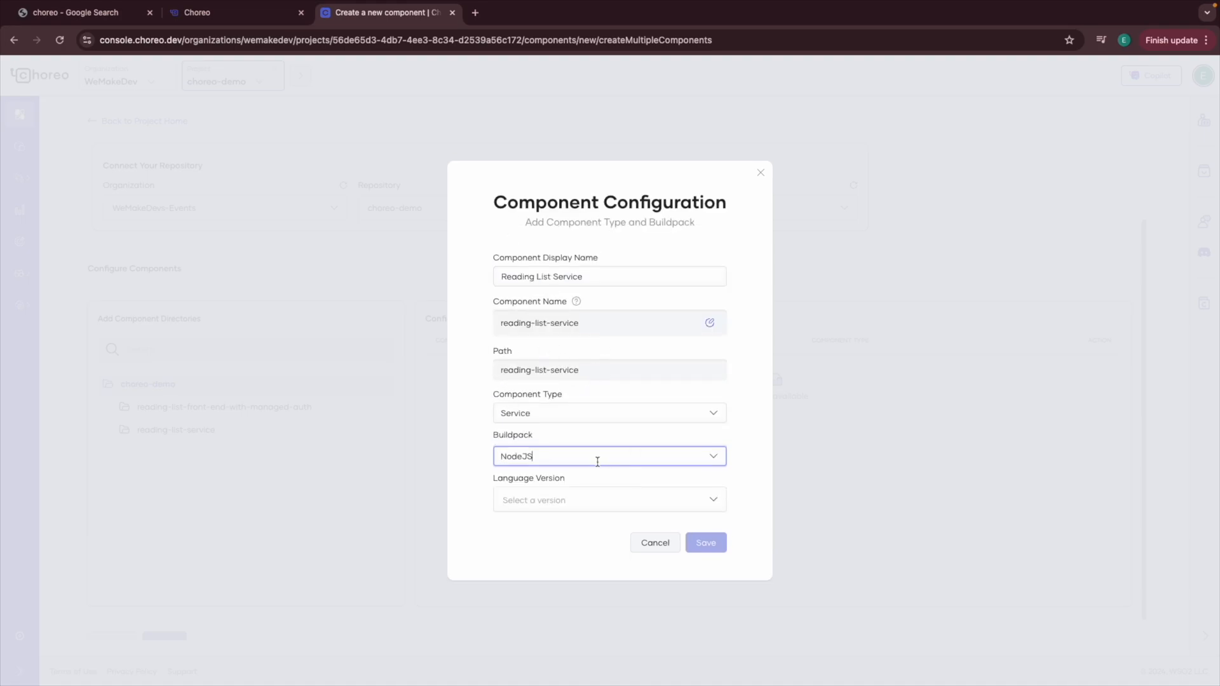
pyautogui.click(541, 496)
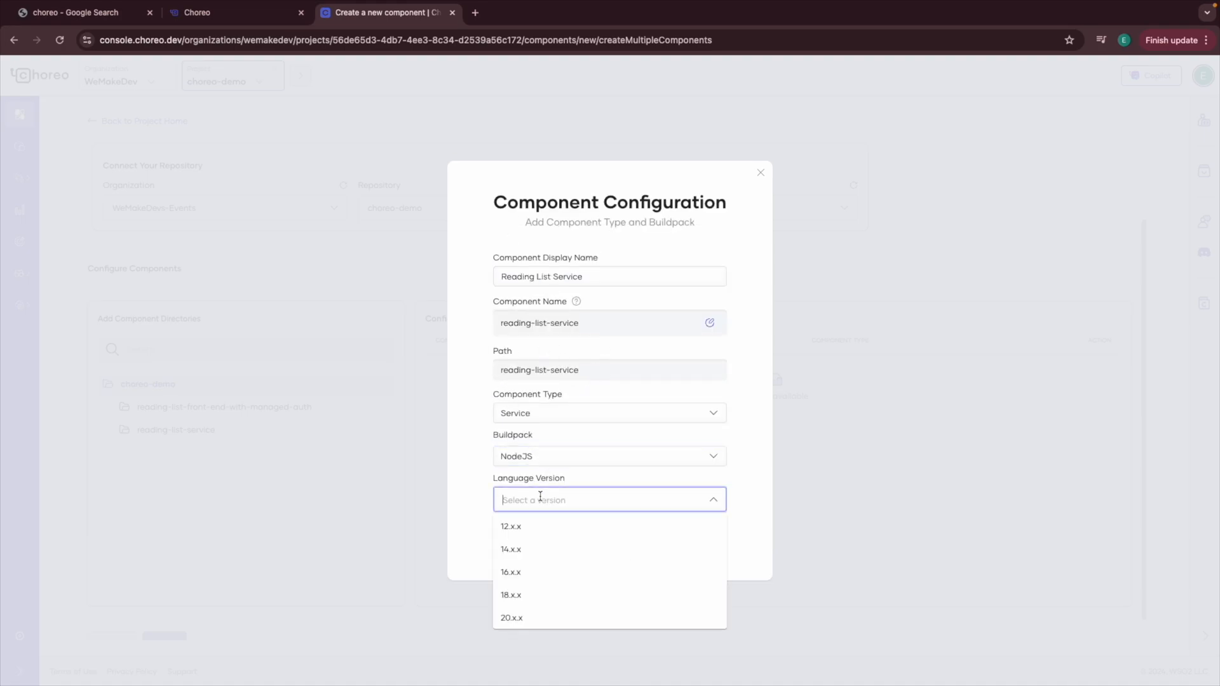
pyautogui.click(553, 618)
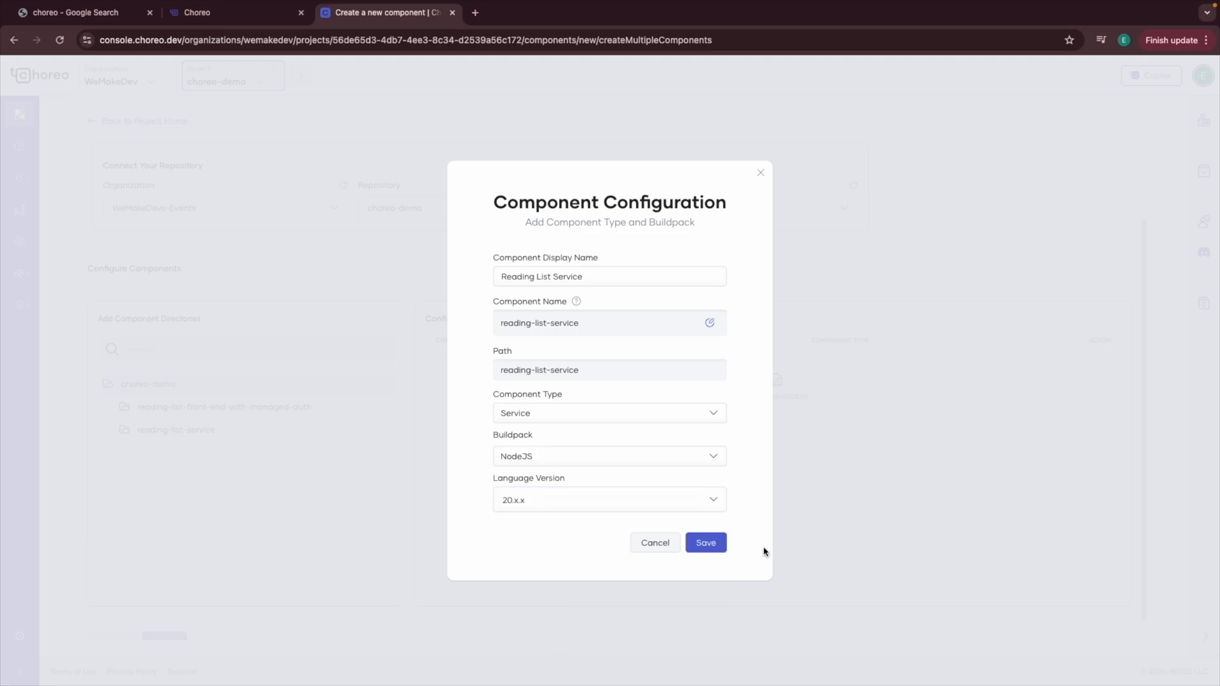
pyautogui.click(710, 545)
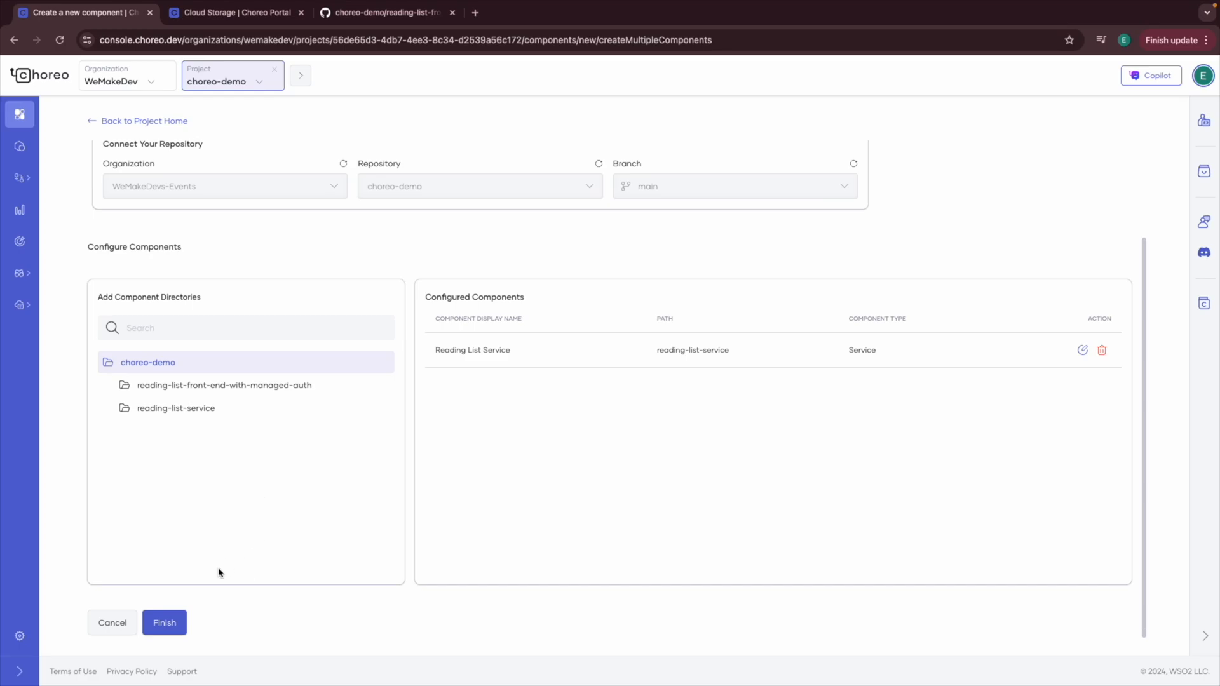
# Step: Finish creating the configured component and open Reading List Service from the project's component listing
pyautogui.click(167, 625)
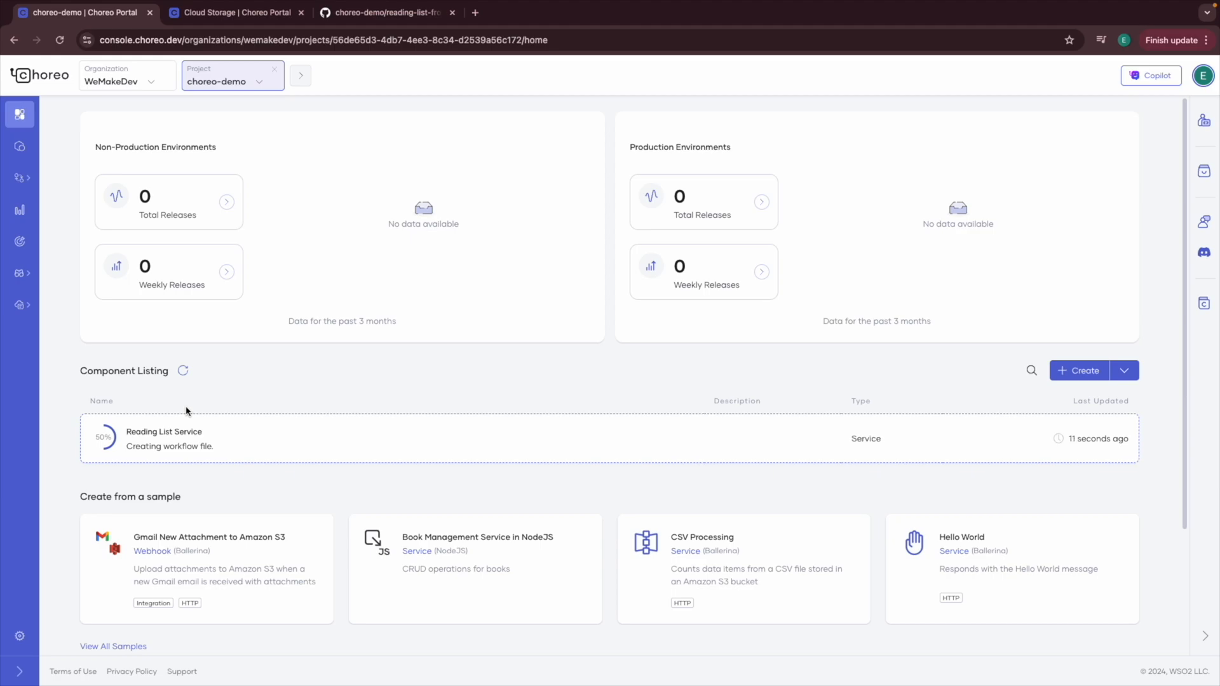
pyautogui.scroll(-2, 186, 409)
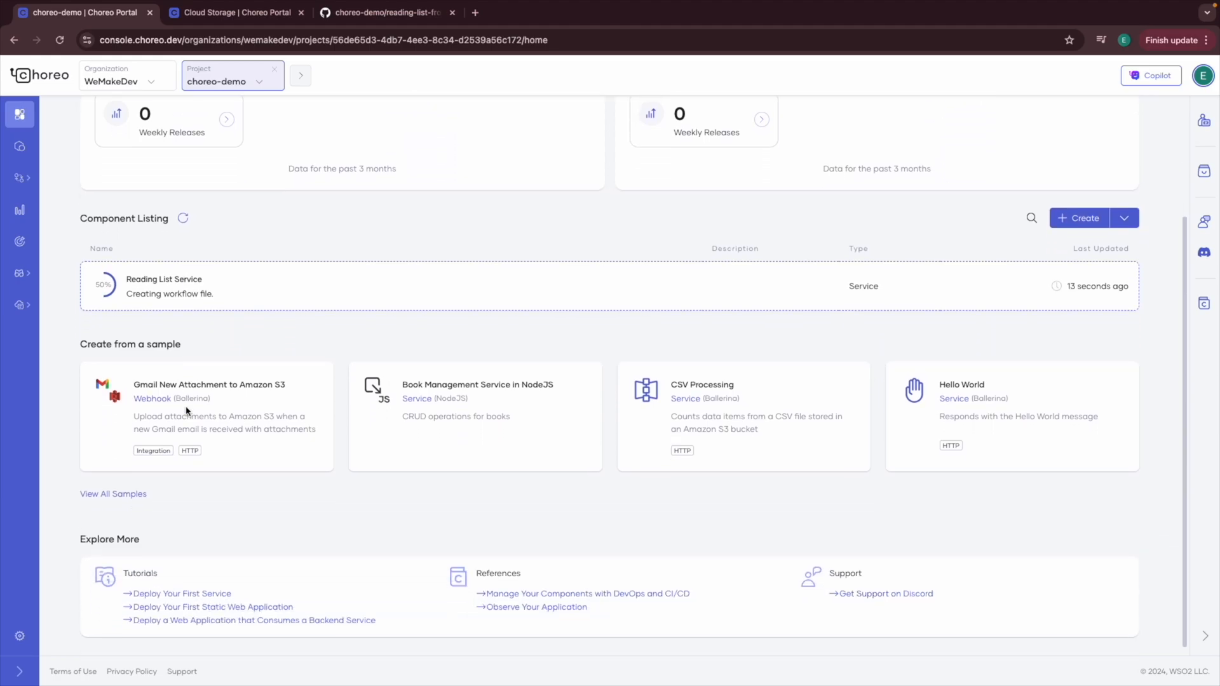
pyautogui.scroll(1, 345, 424)
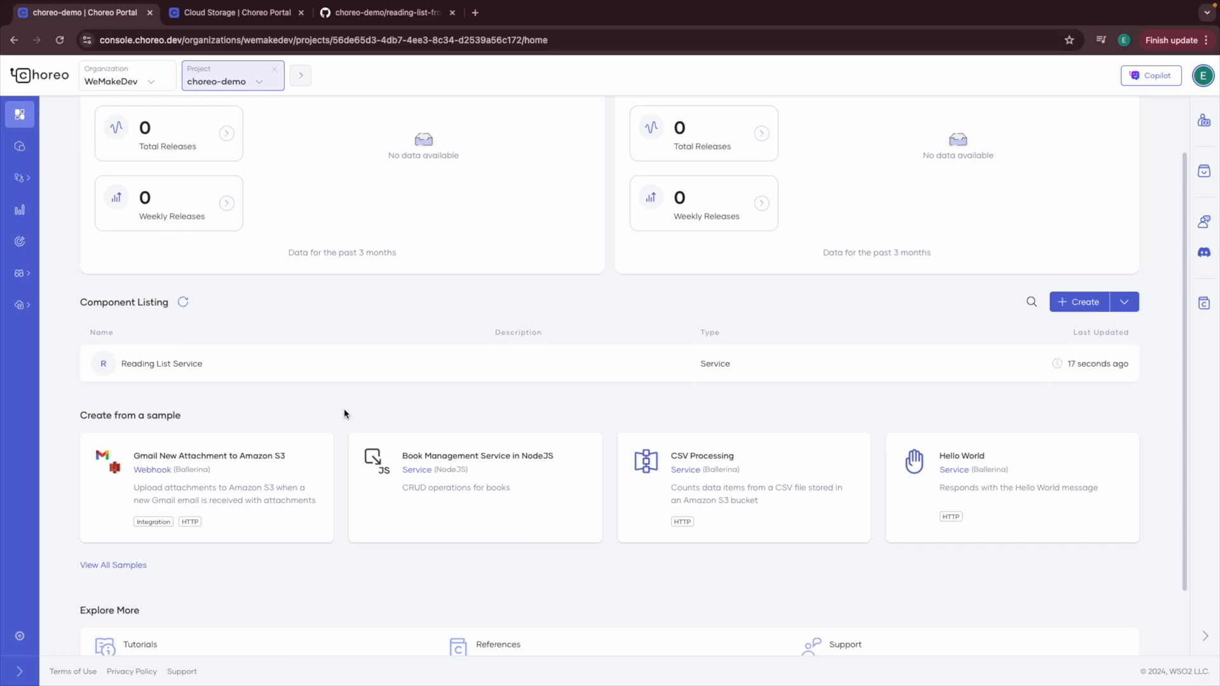
pyautogui.click(235, 363)
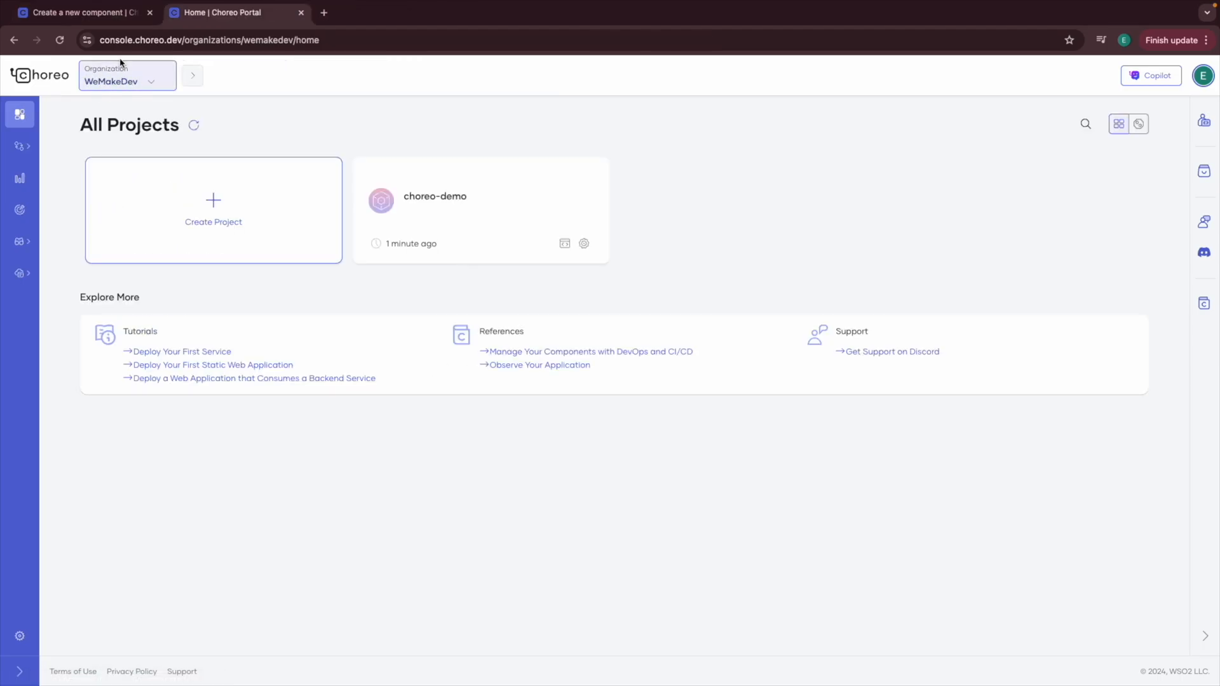
# Step: Start a new MySQL database server for the organization with the service name choreo-database and proceed to the service plan
pyautogui.moveTo(22, 115)
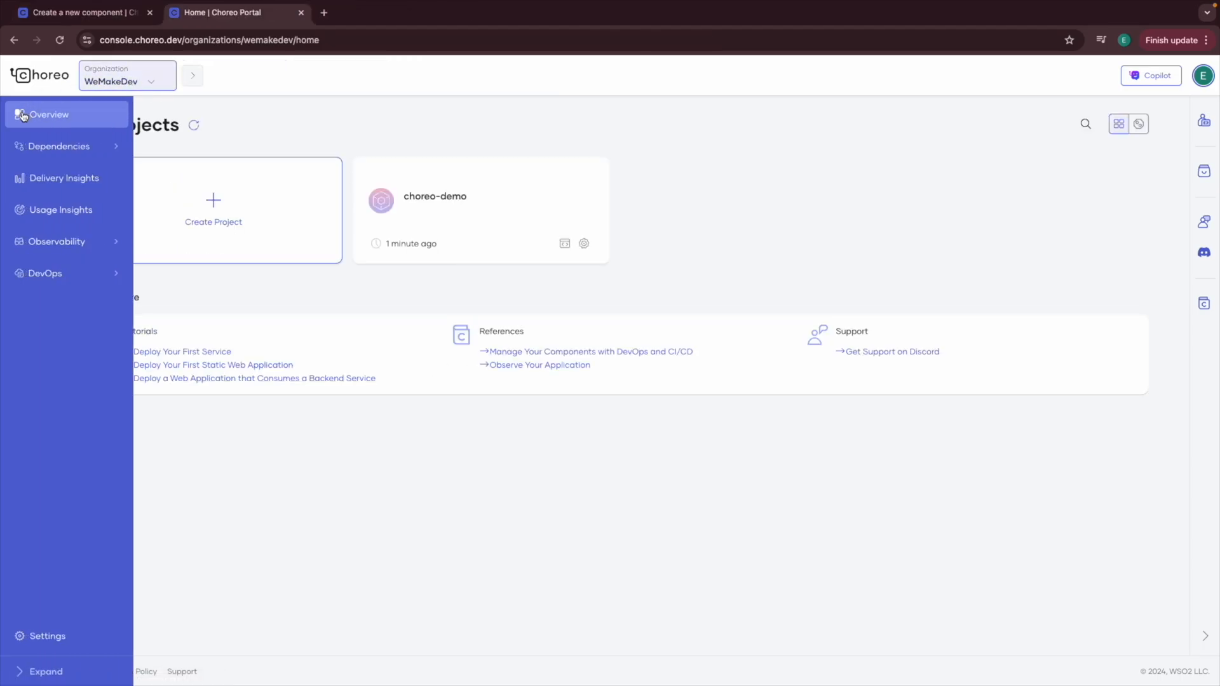
pyautogui.click(40, 145)
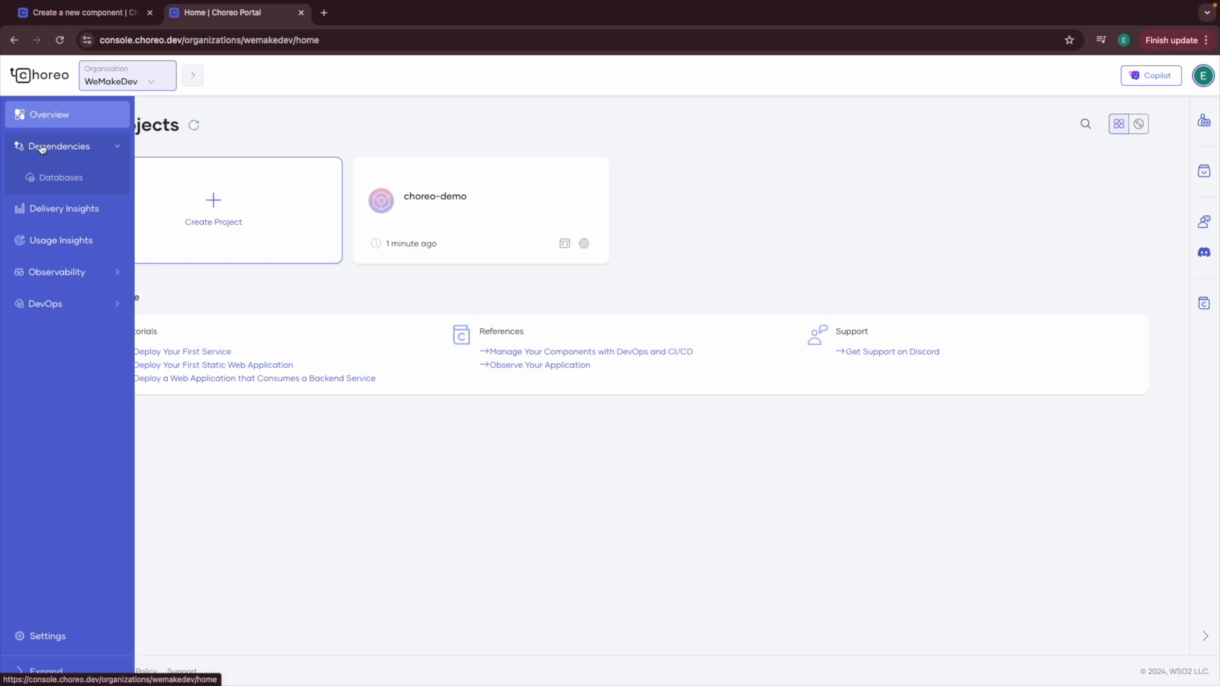
pyautogui.click(62, 182)
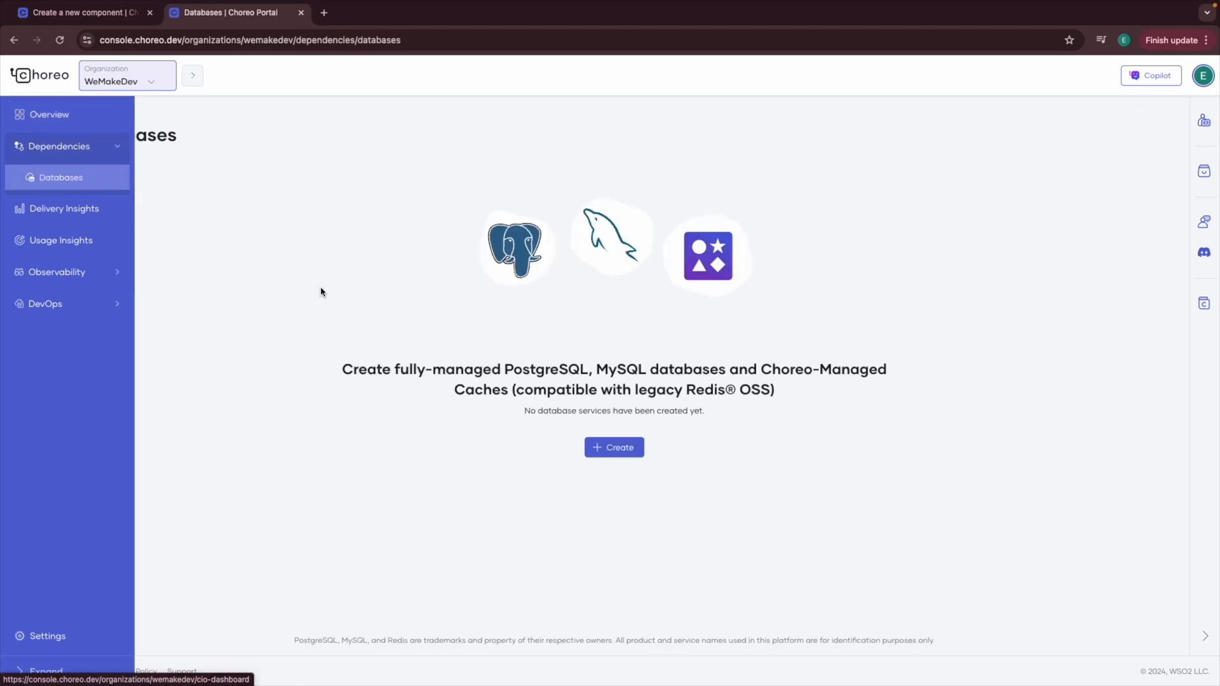
pyautogui.click(598, 447)
pyautogui.click(619, 260)
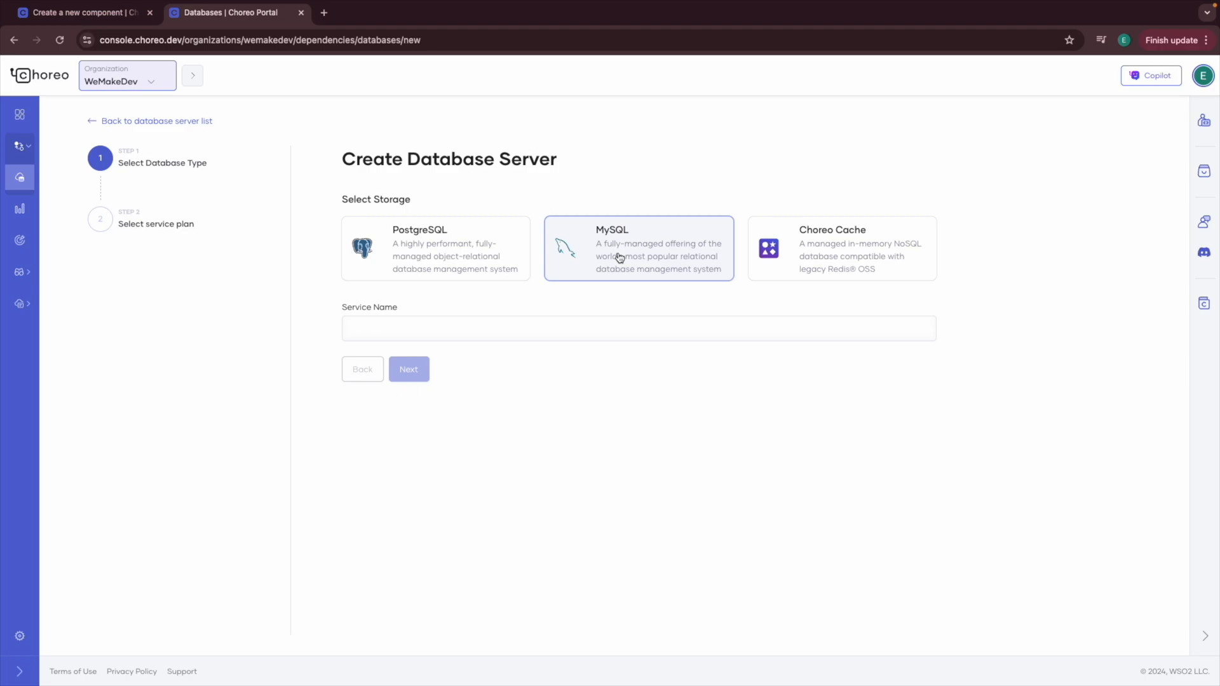
pyautogui.click(417, 329)
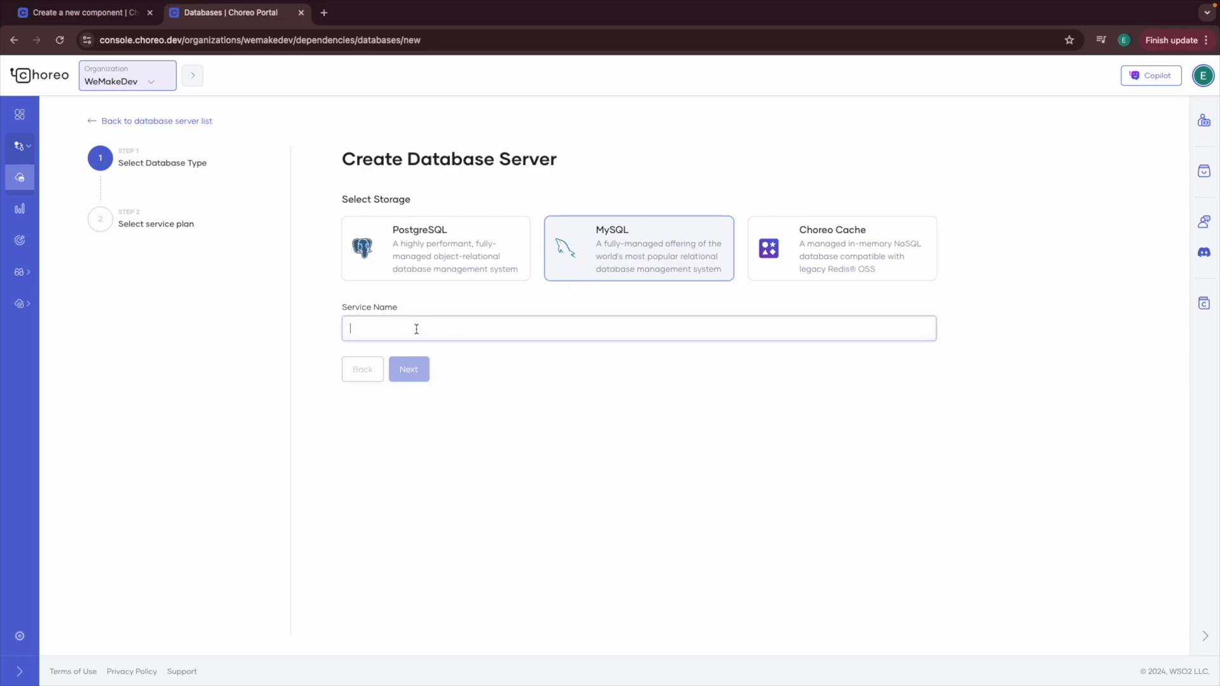
pyautogui.write('choreo-database')
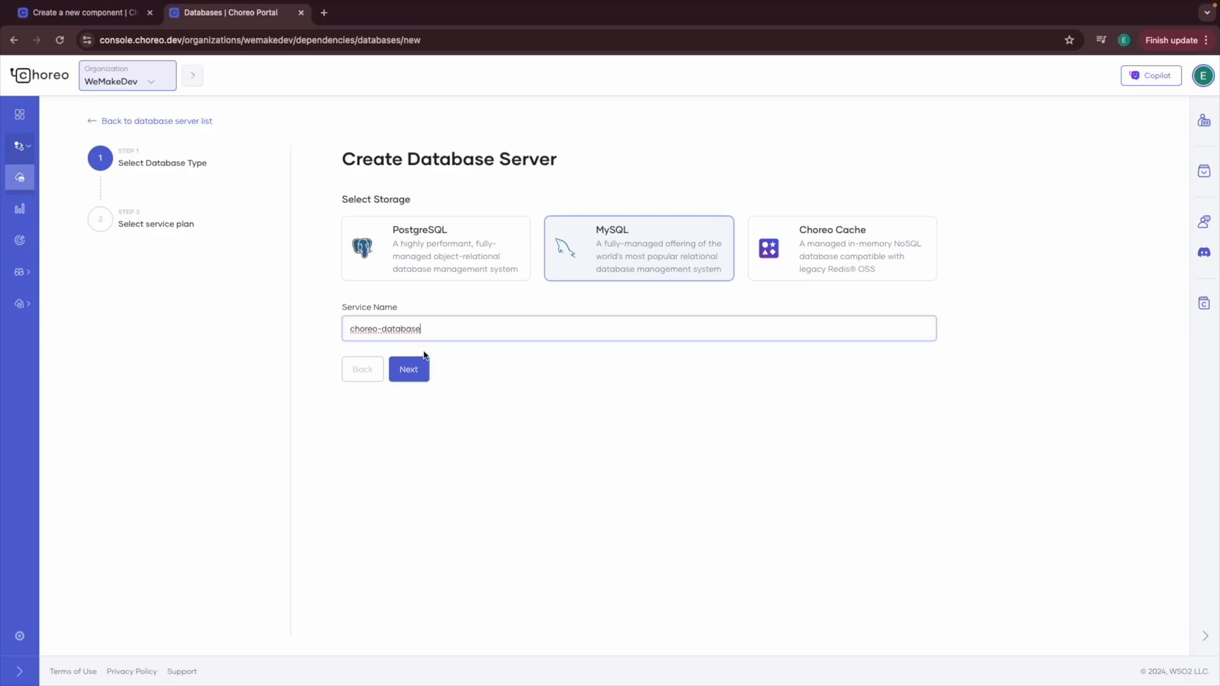
pyautogui.click(408, 368)
# Step: Create the database server on Amazon Web Services in the United States region with the Startup 4 plan
pyautogui.click(841, 234)
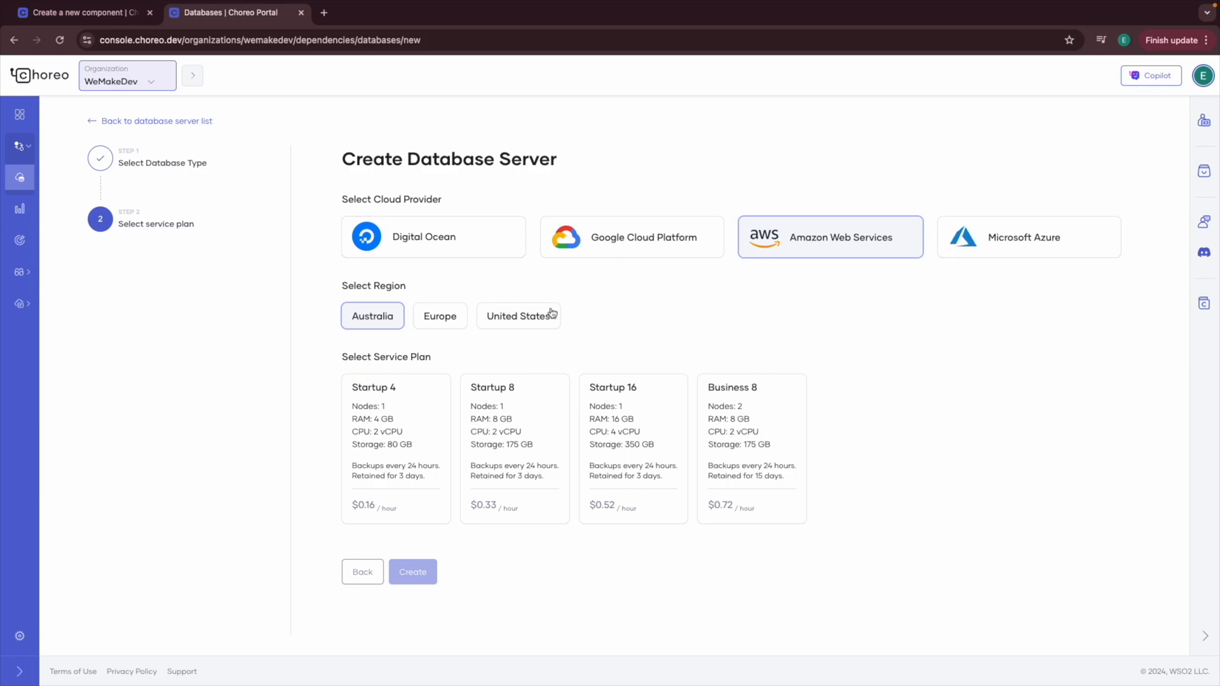
pyautogui.click(524, 323)
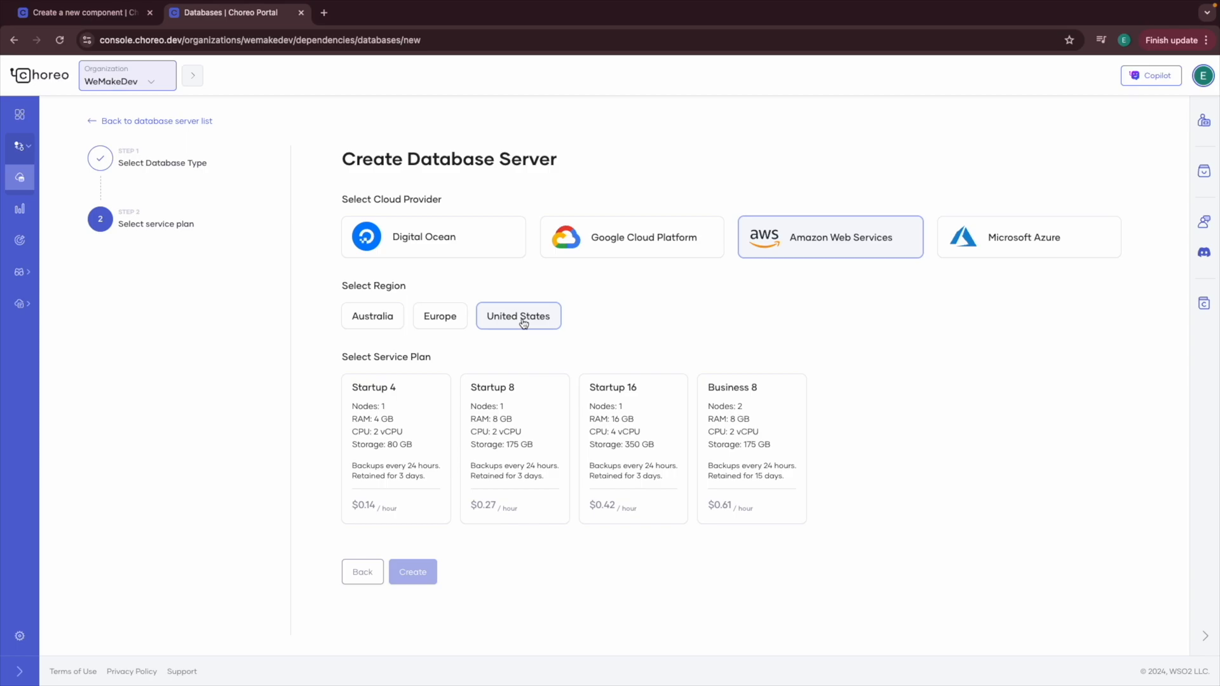
pyautogui.click(389, 427)
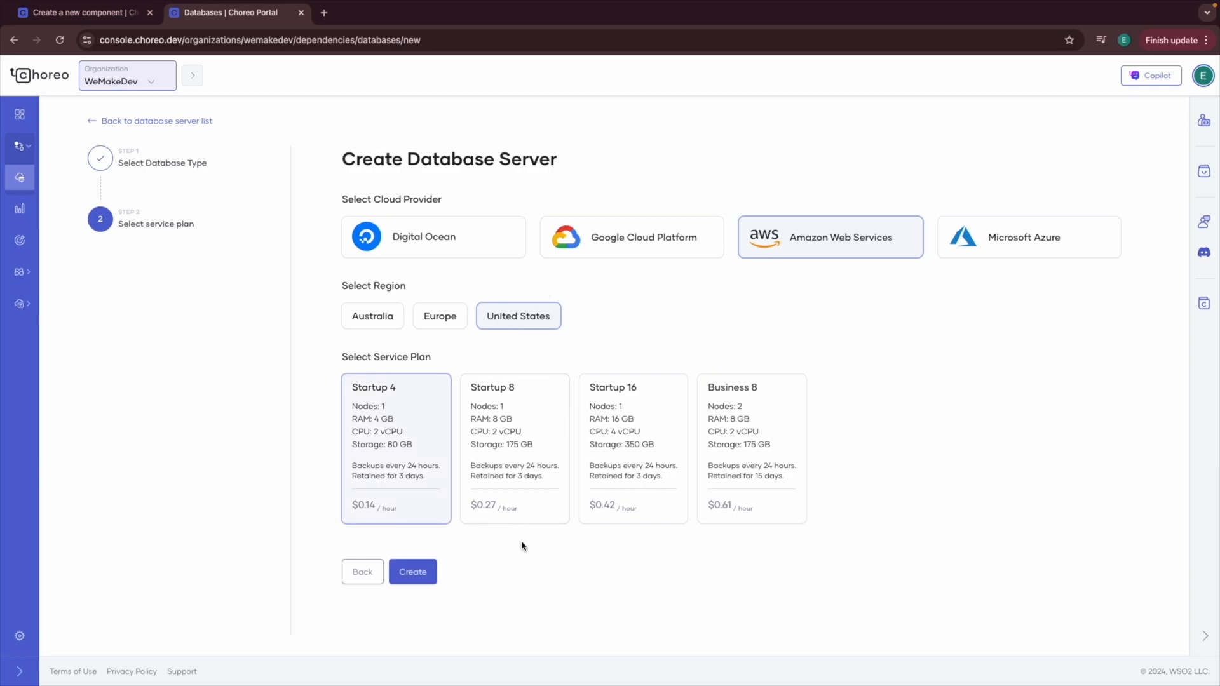
pyautogui.click(429, 583)
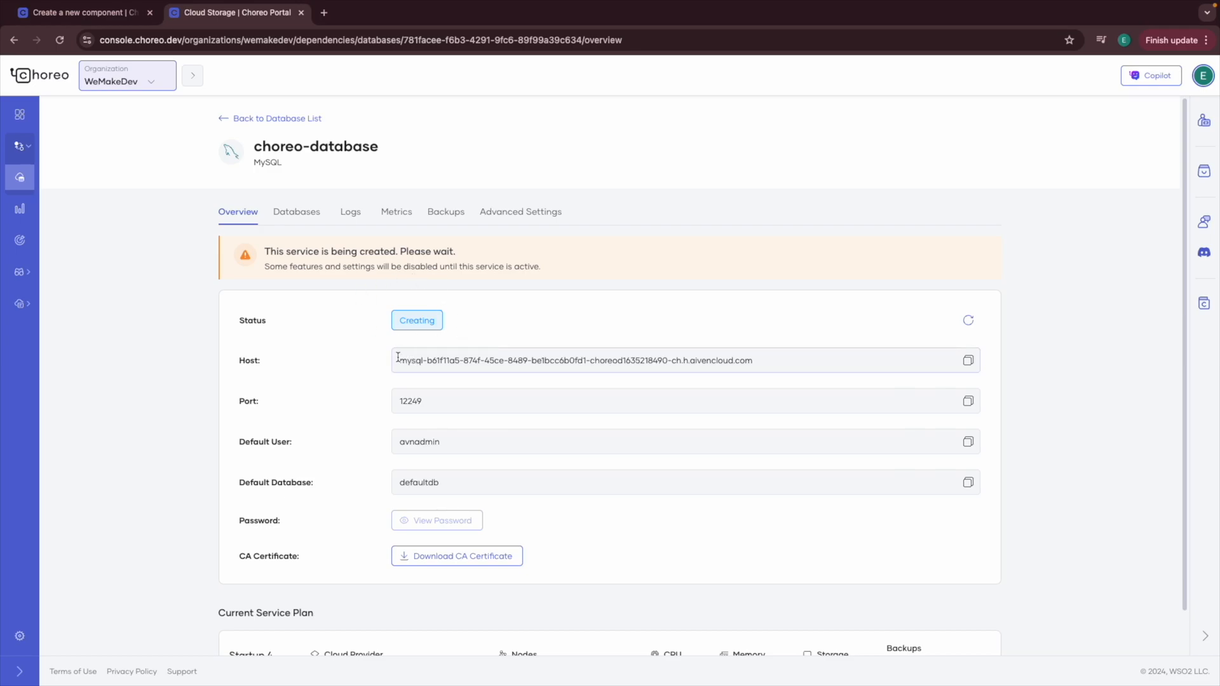
# Step: Review the host and port connection details of the choreo-database service
pyautogui.moveTo(399, 361); pyautogui.dragTo(785, 356)
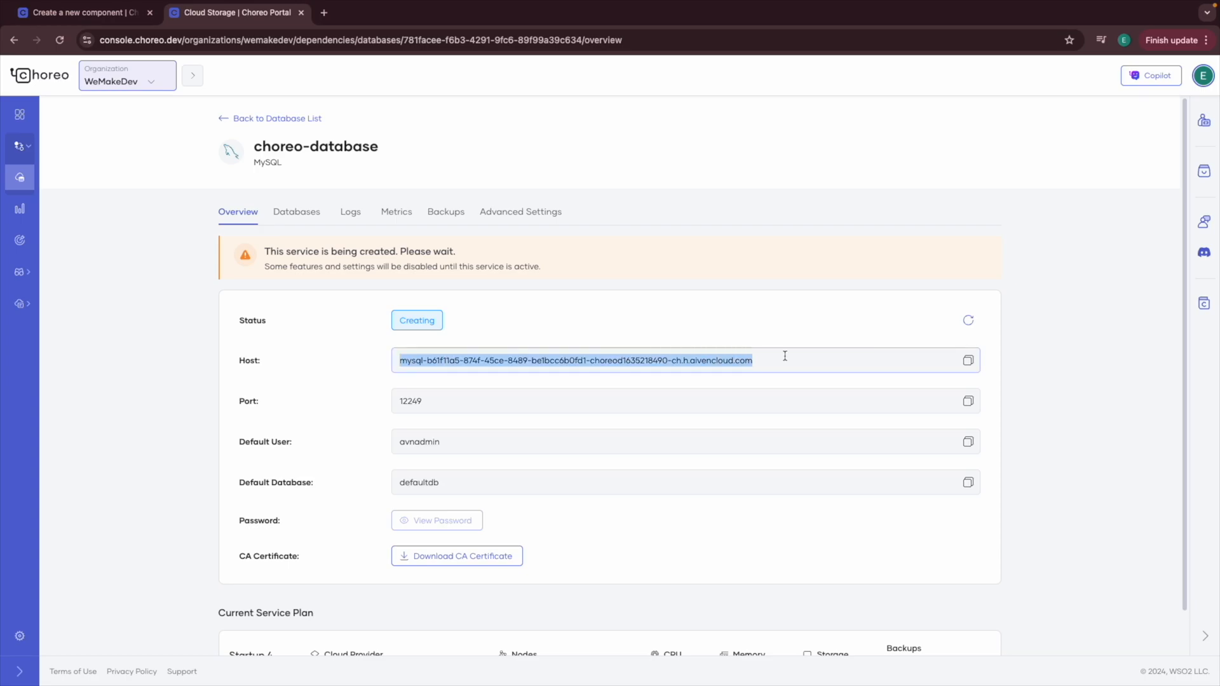
pyautogui.click(477, 409)
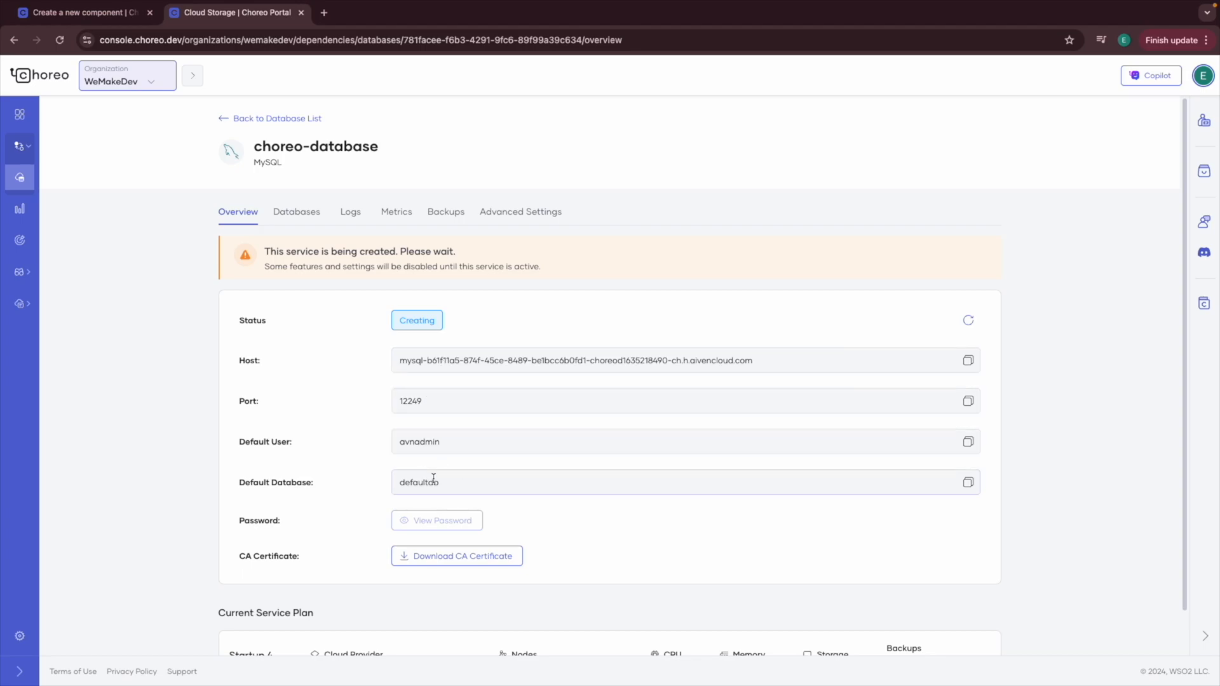
# Step: Switch to GitHub in a new browser tab and open the reading-list-service folder of the choreo-demo repository
pyautogui.scroll(-1, 293, 506)
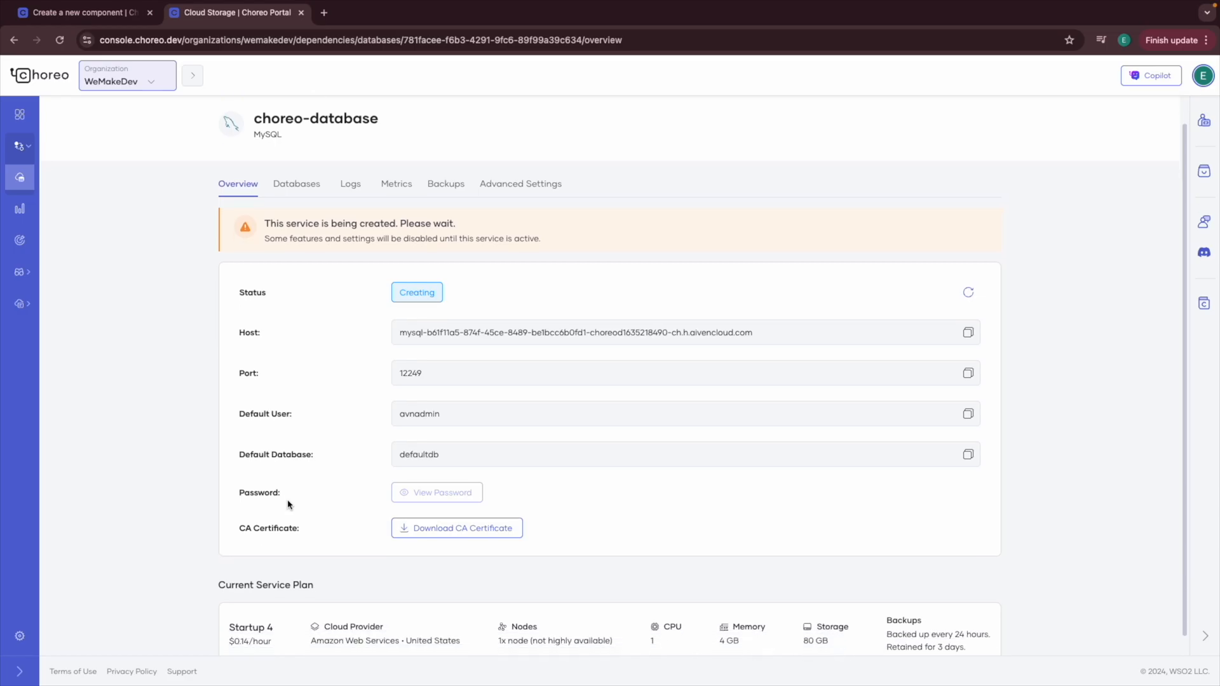
pyautogui.scroll(1, 299, 406)
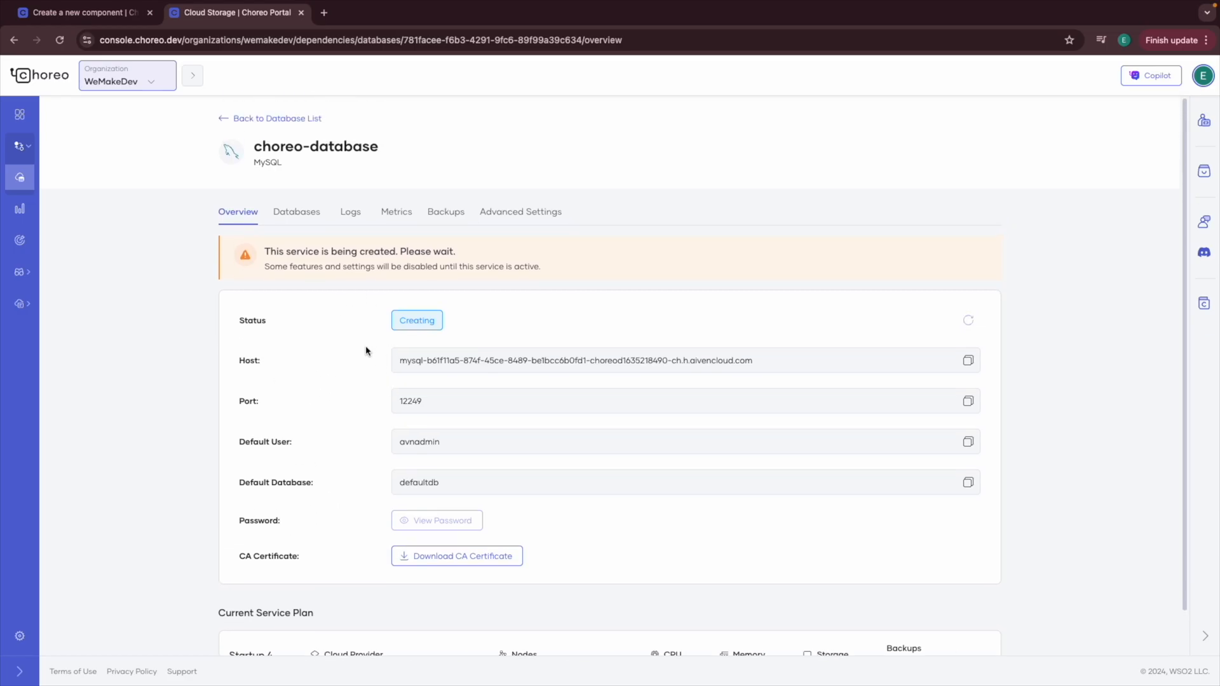
pyautogui.click(324, 14)
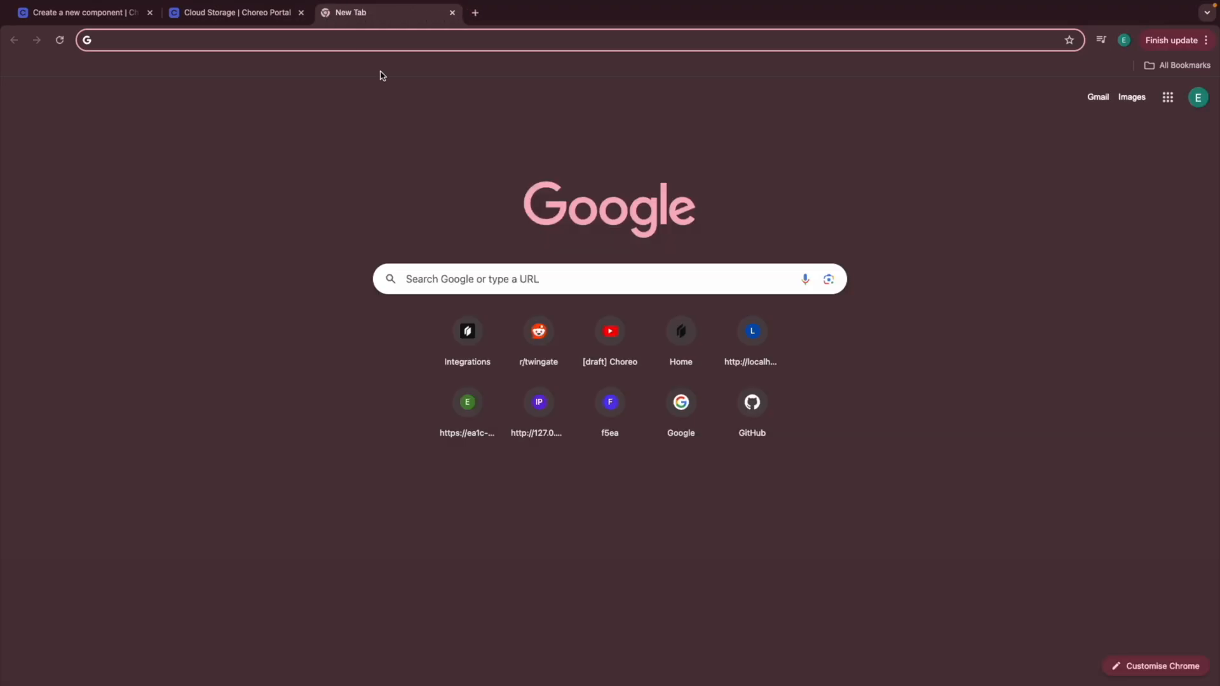
pyautogui.click(721, 418)
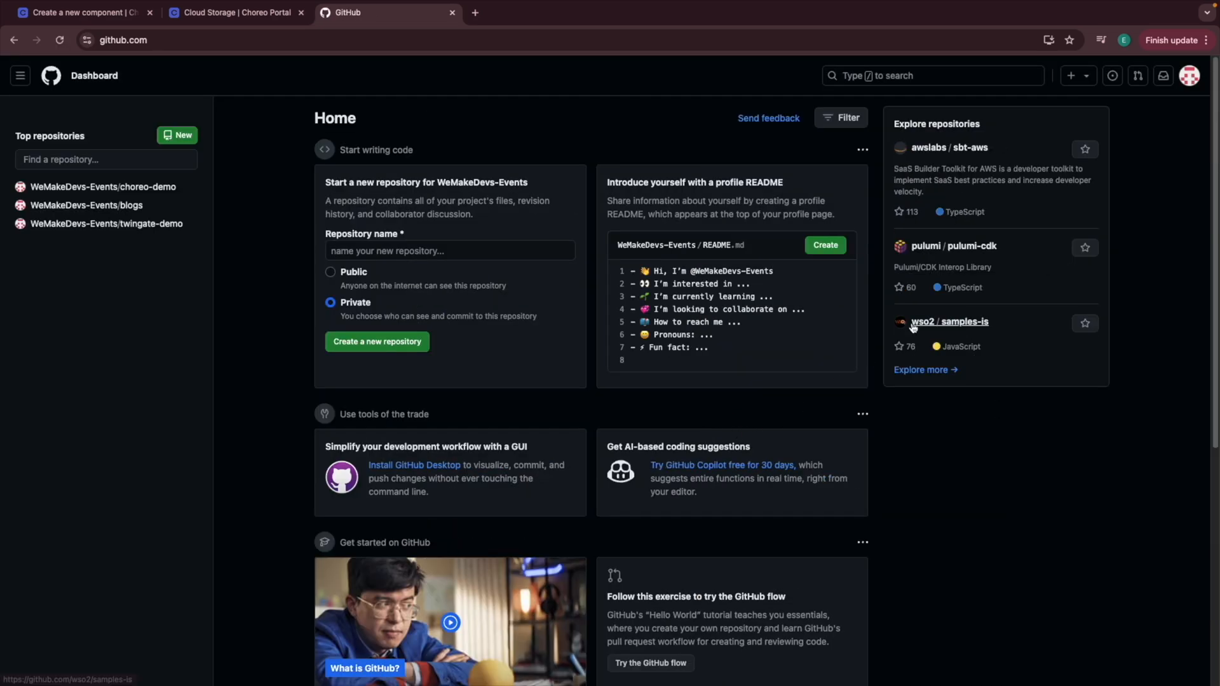
pyautogui.click(1193, 83)
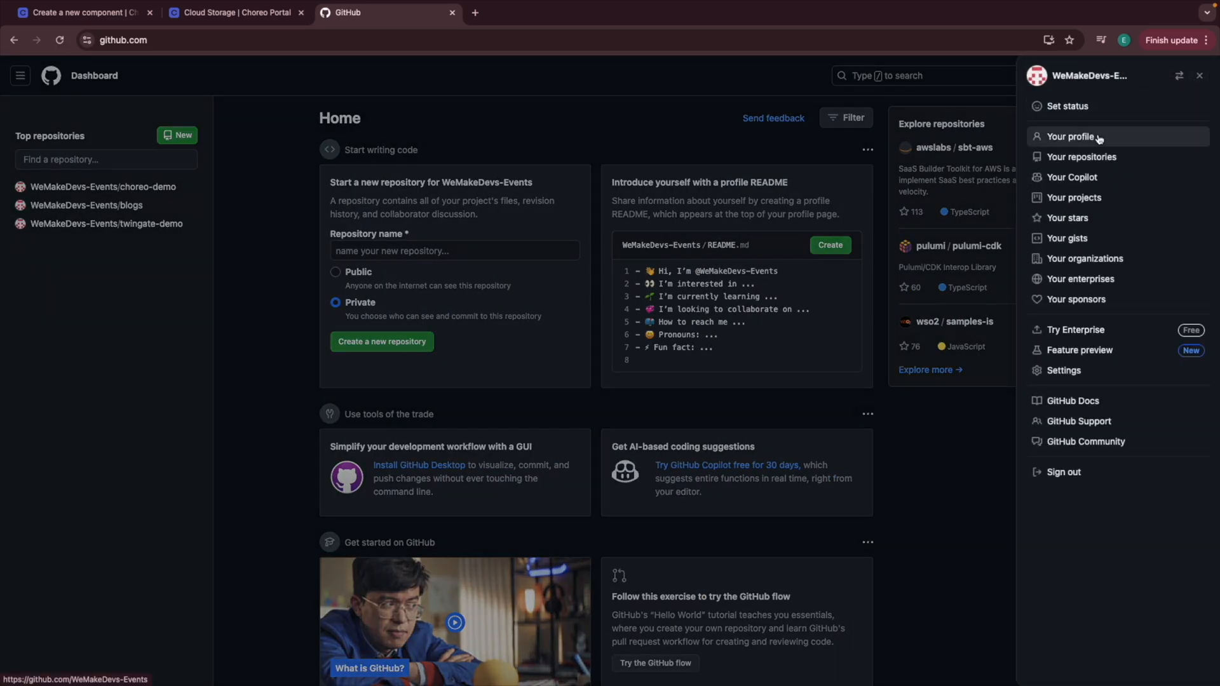
pyautogui.click(1099, 138)
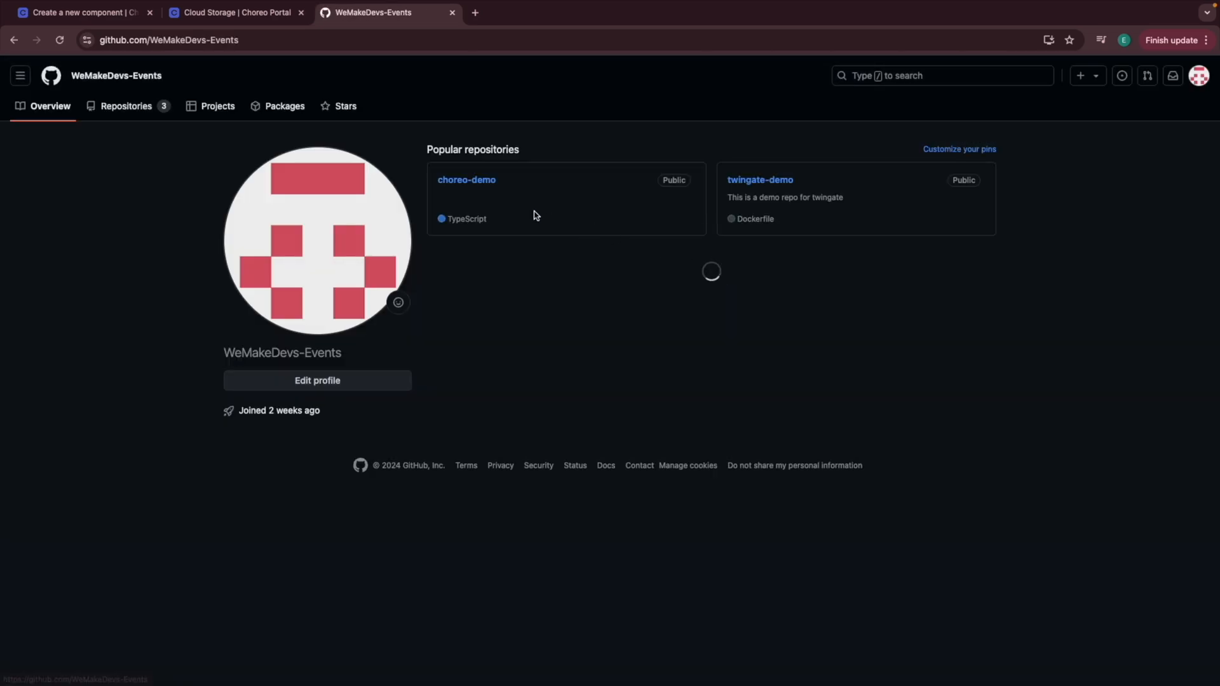
pyautogui.click(468, 181)
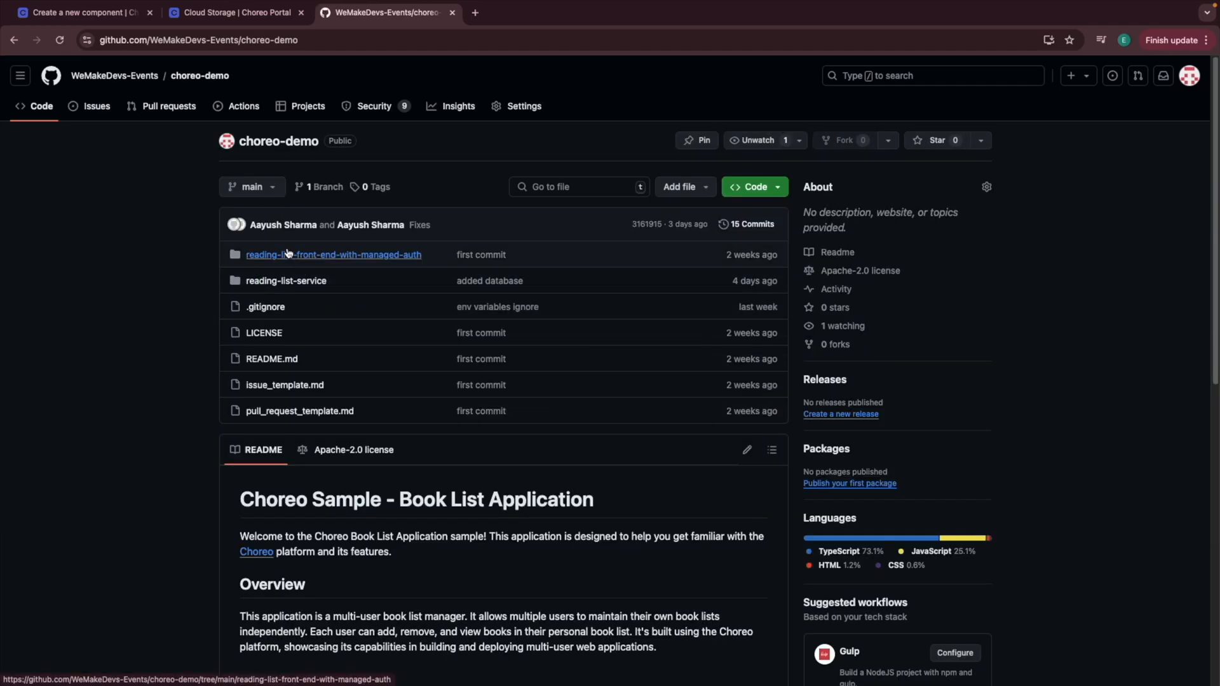
pyautogui.click(292, 283)
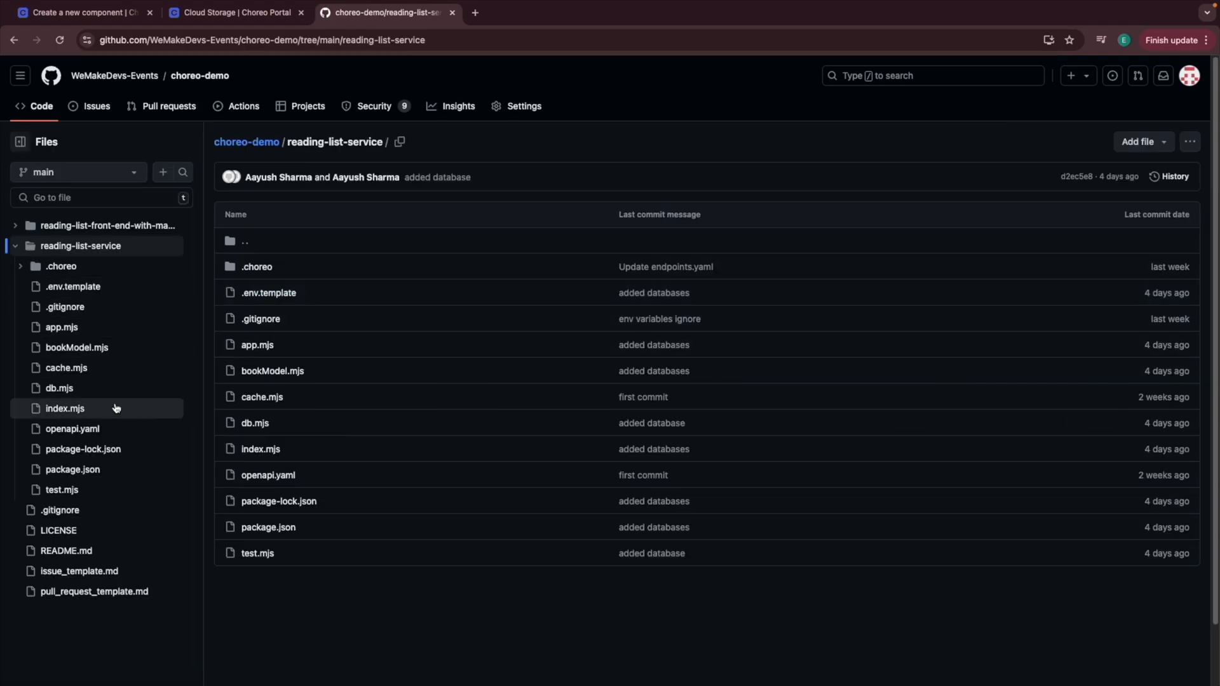
# Step: Open db.mjs and examine the Sequelize connection's environment variables for database name, user, password, host and port
pyautogui.click(75, 392)
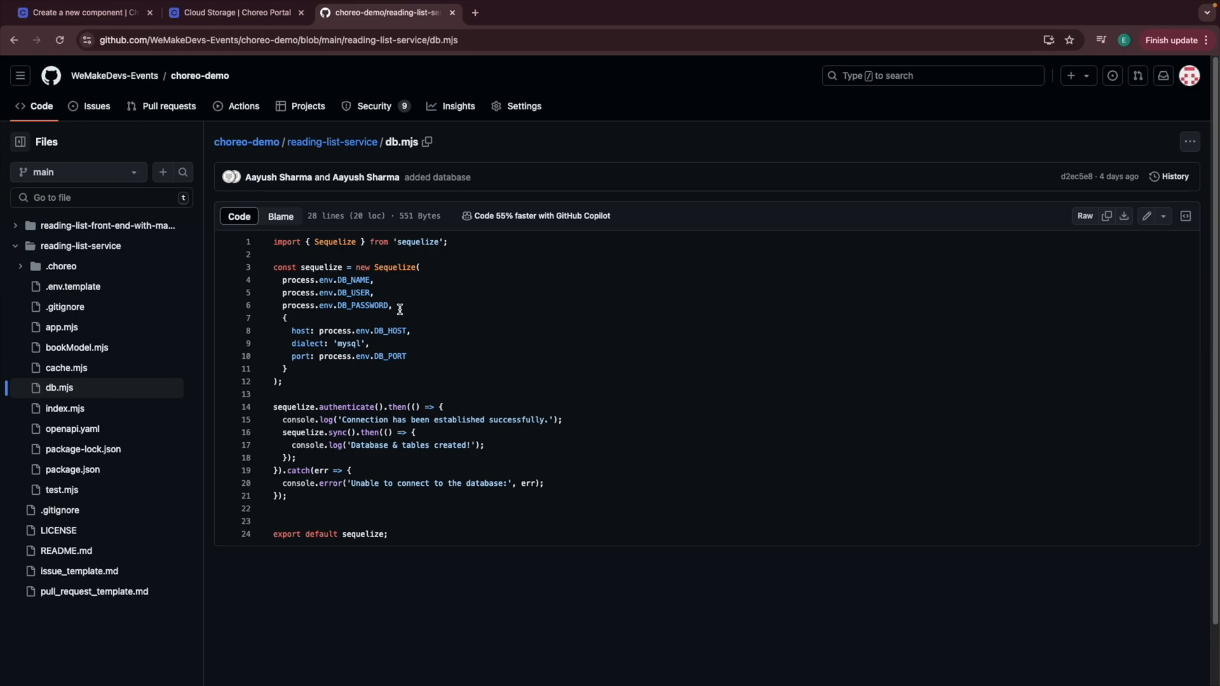
pyautogui.moveTo(338, 281); pyautogui.dragTo(397, 306)
pyautogui.moveTo(373, 356); pyautogui.dragTo(408, 356)
pyautogui.click(407, 356)
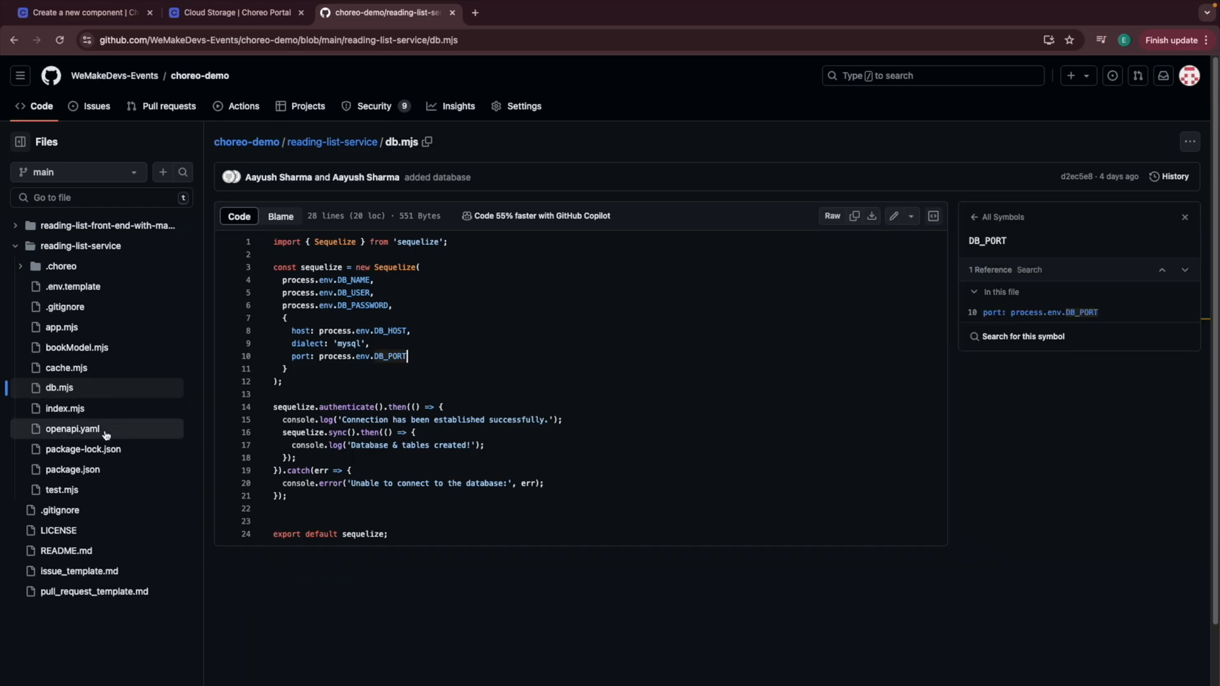
# Step: Open bookModel.mjs and examine the Book model's uuid, title, author and status fields, including the allowed status values
pyautogui.click(73, 355)
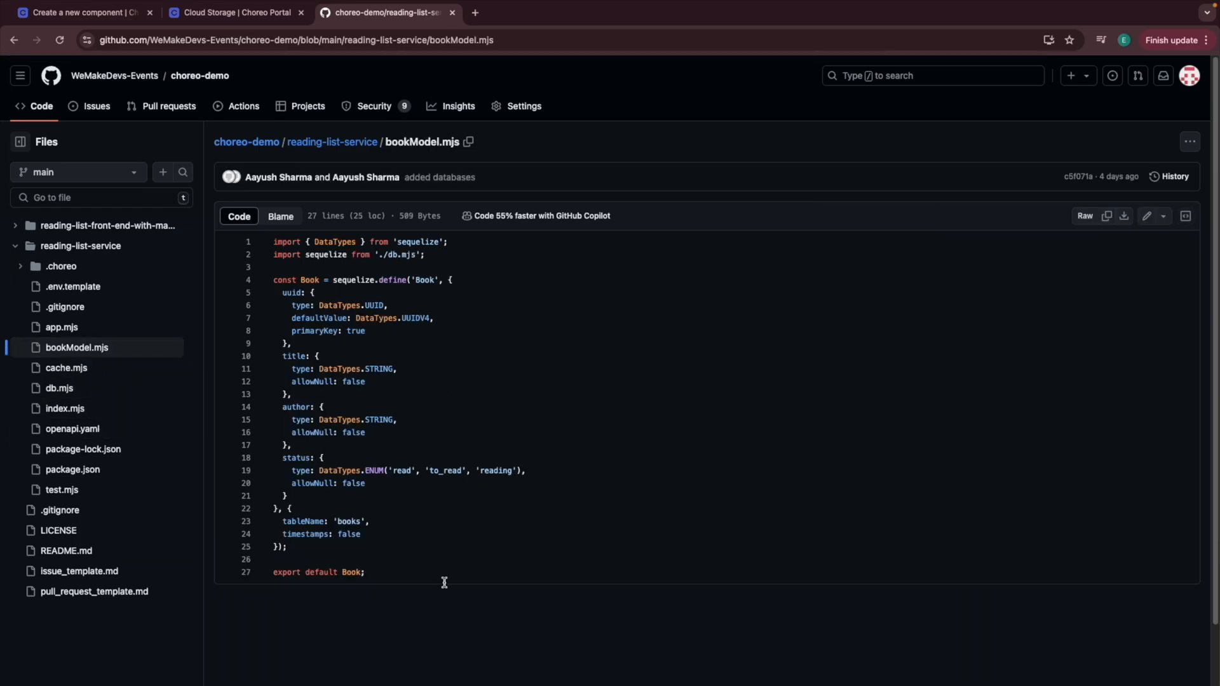
pyautogui.moveTo(375, 570); pyautogui.dragTo(277, 243)
pyautogui.click(282, 256)
pyautogui.click(299, 348)
pyautogui.moveTo(299, 347); pyautogui.dragTo(286, 295)
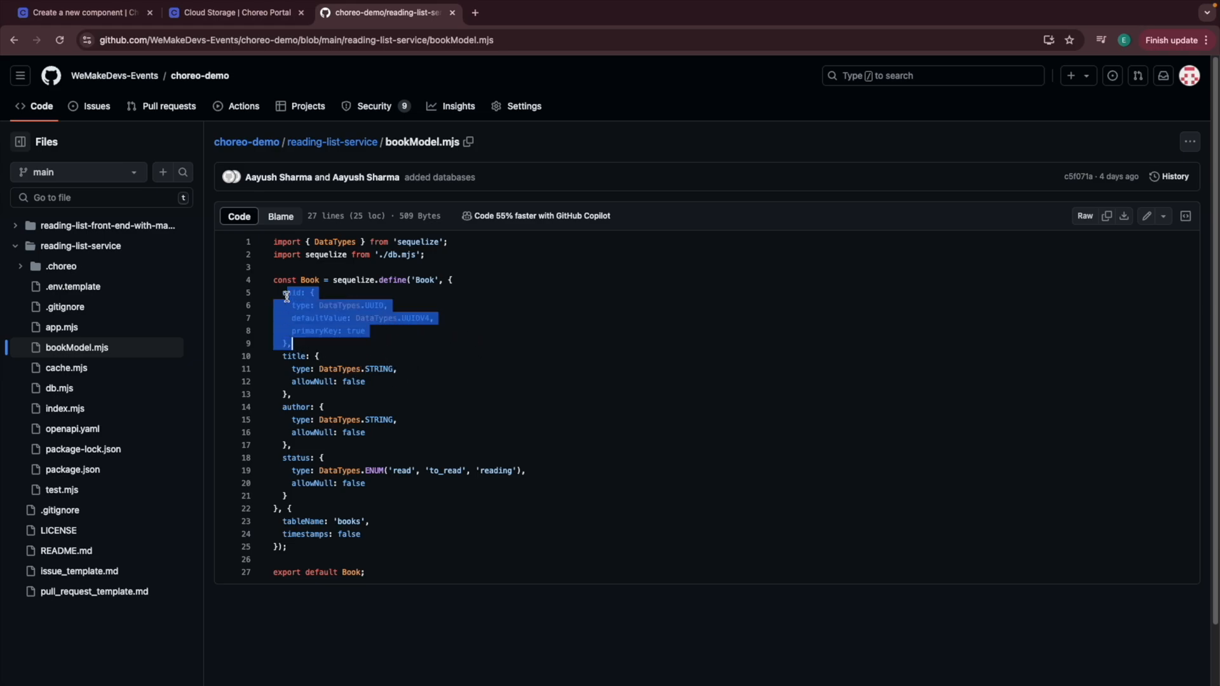
pyautogui.moveTo(319, 392); pyautogui.dragTo(296, 357)
pyautogui.moveTo(317, 444); pyautogui.dragTo(294, 411)
pyautogui.moveTo(311, 492); pyautogui.dragTo(282, 456)
pyautogui.click(402, 471)
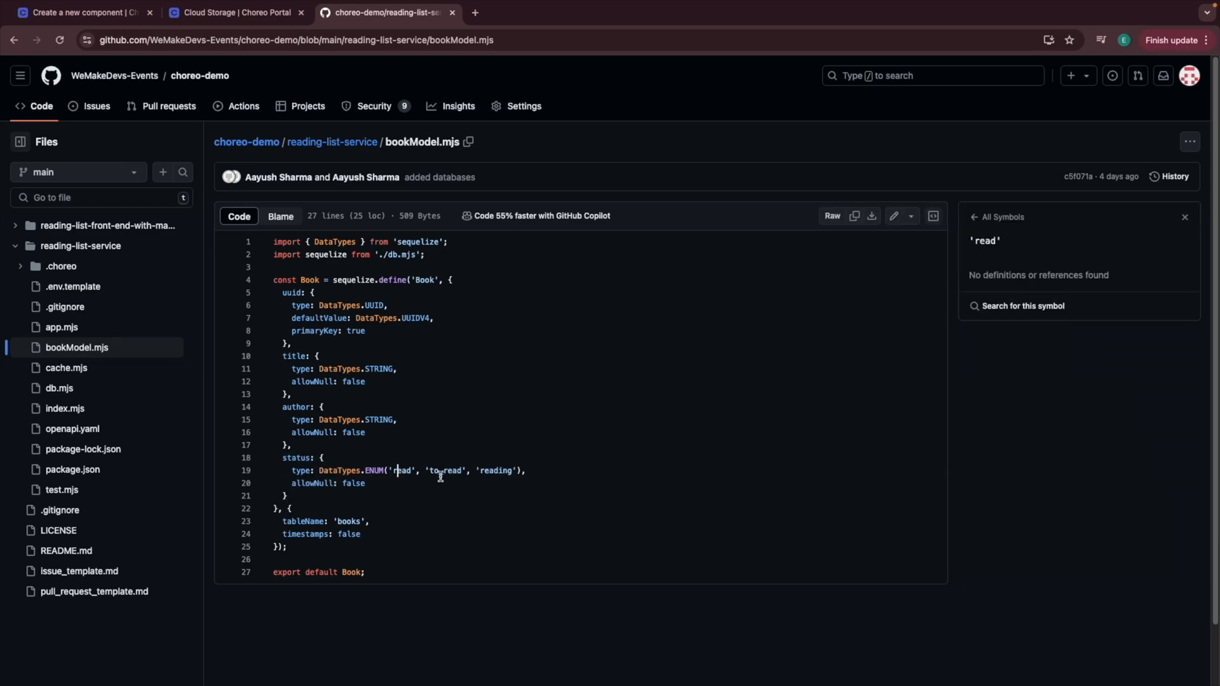
pyautogui.click(495, 471)
pyautogui.click(438, 470)
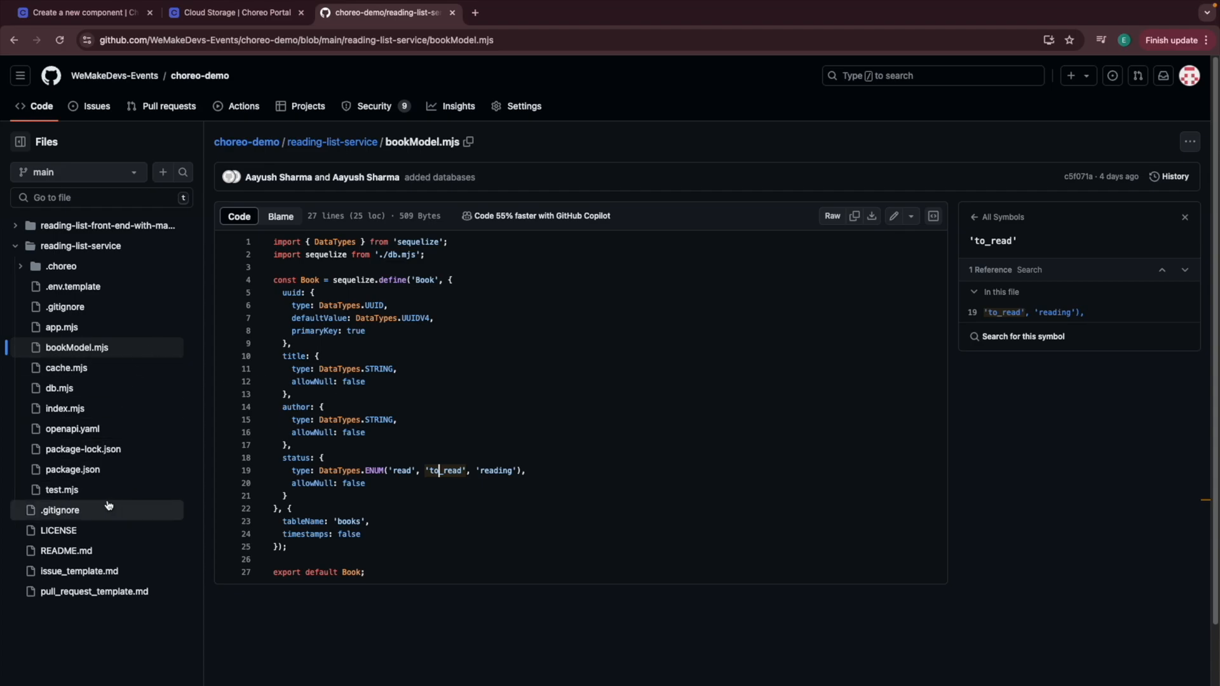
# Step: Open app.mjs and review the endpoints for adding, getting, updating and deleting books
pyautogui.click(75, 327)
pyautogui.scroll(-4, 409, 378)
pyautogui.scroll(1, 409, 377)
pyautogui.scroll(5, 408, 377)
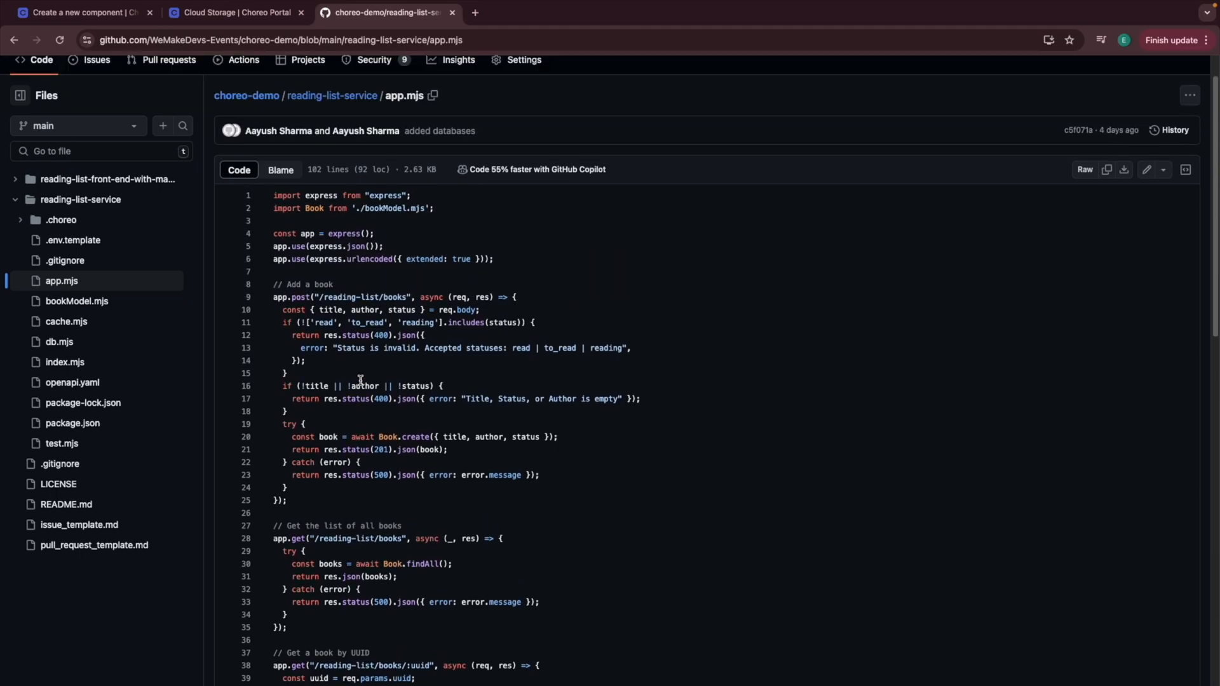
pyautogui.moveTo(275, 284); pyautogui.dragTo(417, 493)
pyautogui.click(320, 348)
pyautogui.scroll(-3, 388, 413)
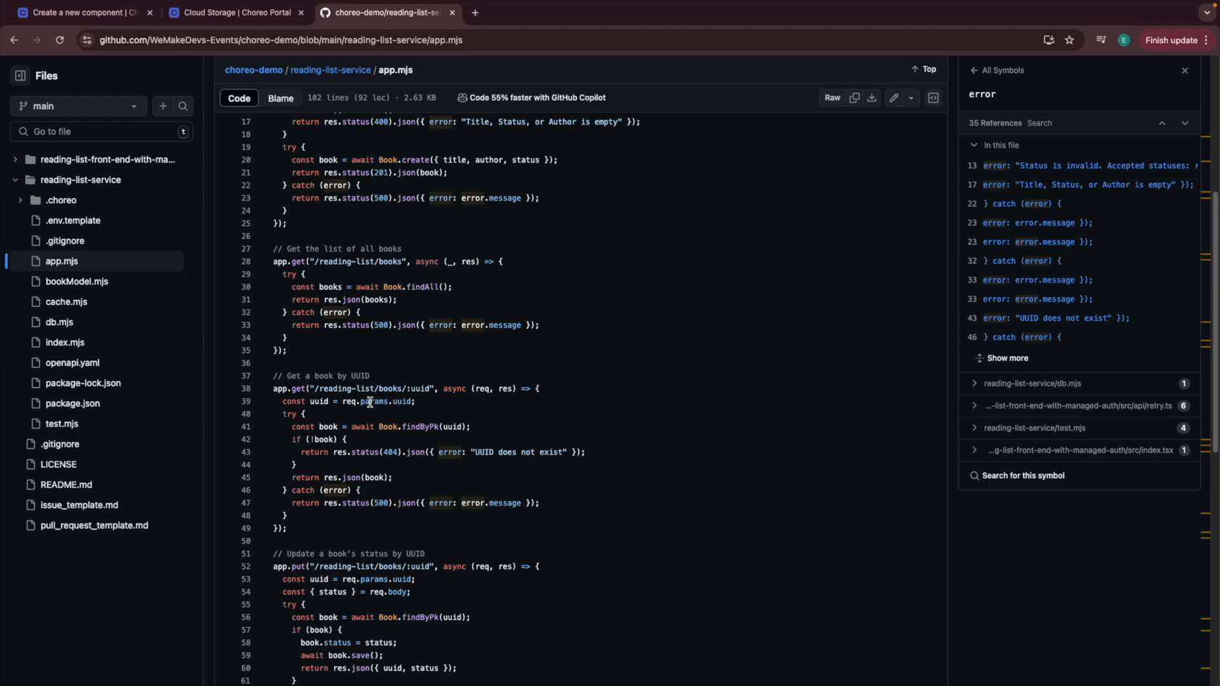
pyautogui.moveTo(301, 382); pyautogui.dragTo(393, 477)
pyautogui.scroll(-8, 366, 470)
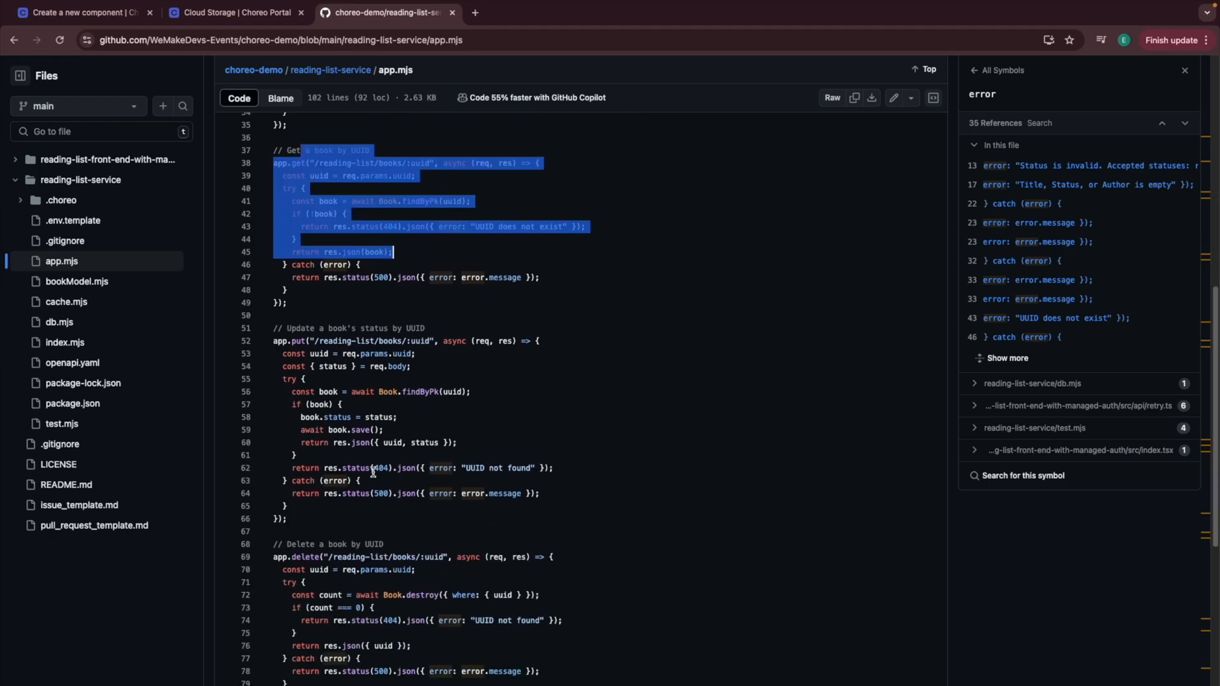
pyautogui.moveTo(279, 309); pyautogui.dragTo(296, 348)
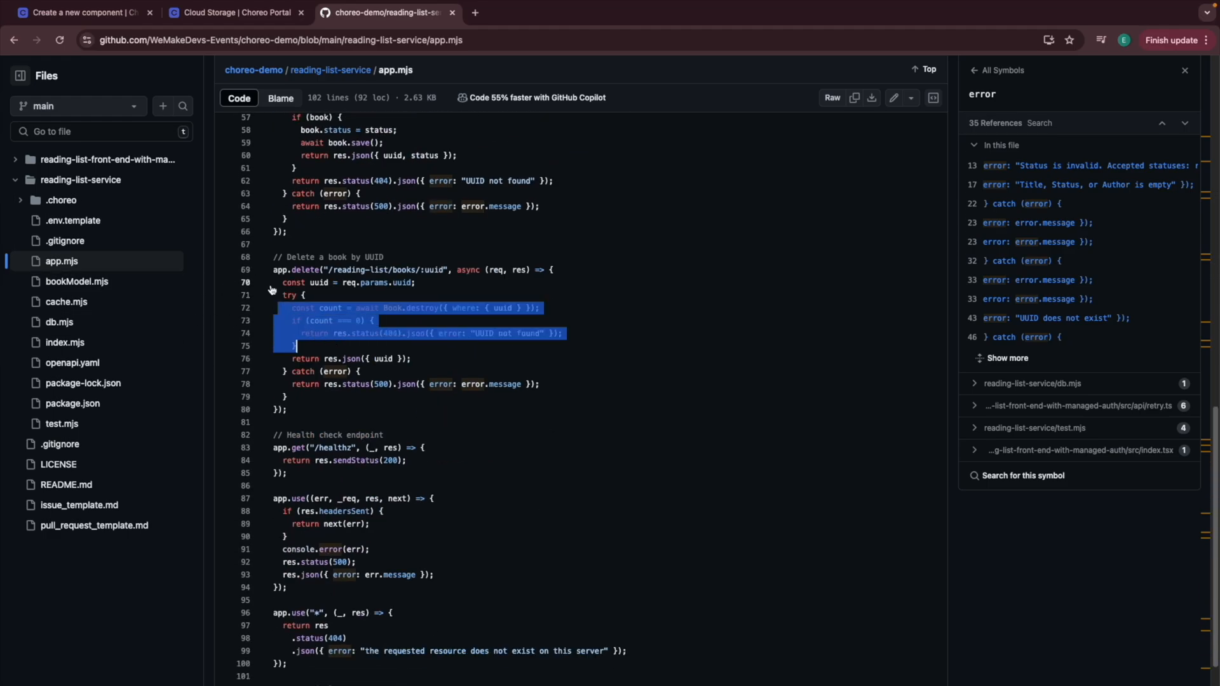
pyautogui.click(484, 255)
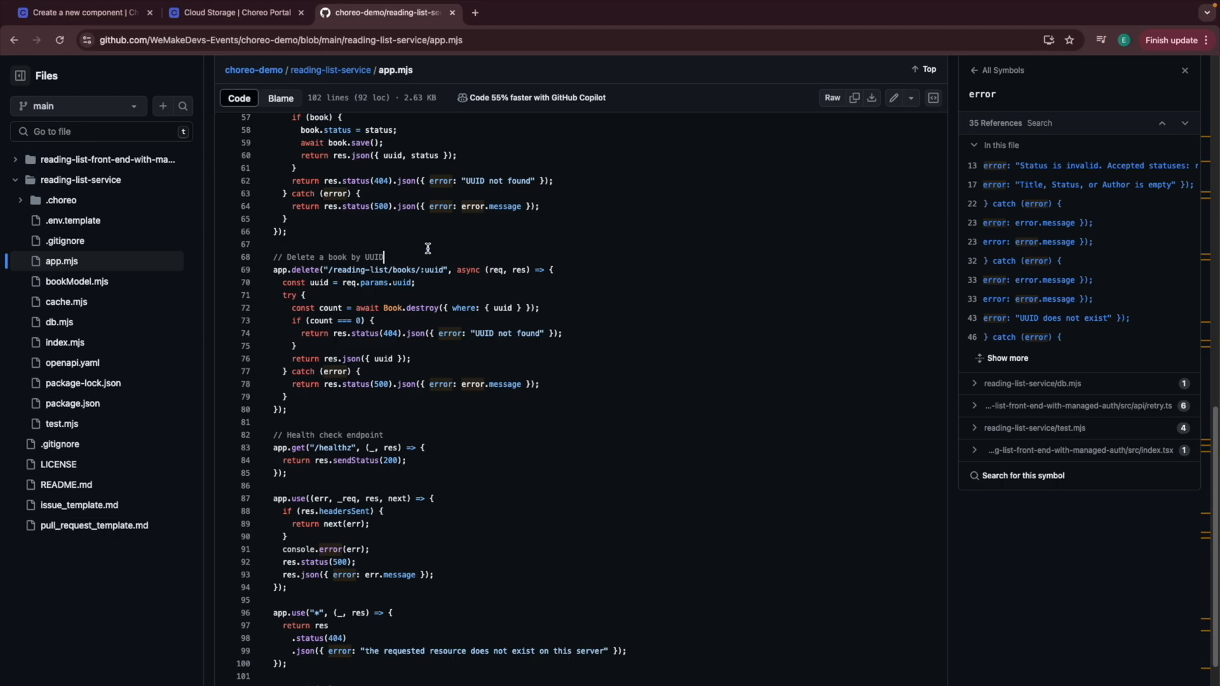
# Step: Open .env.template and examine the database environment variables the service requires
pyautogui.click(80, 229)
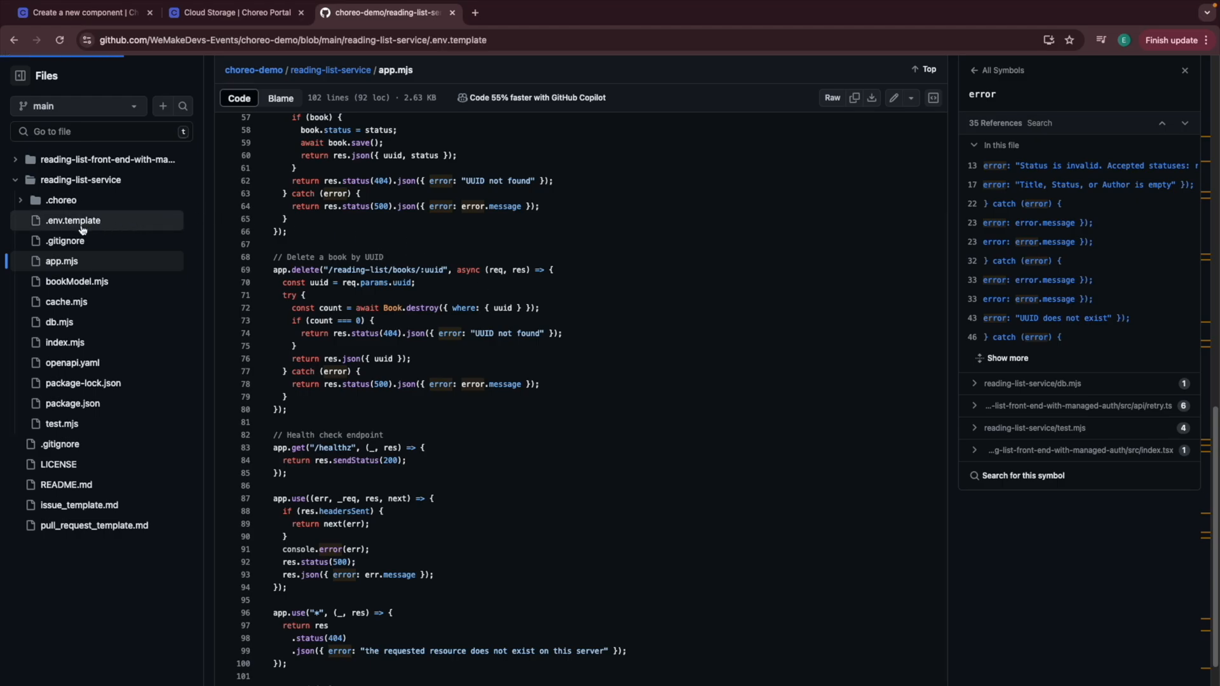
pyautogui.moveTo(400, 239); pyautogui.dragTo(268, 167)
pyautogui.click(387, 223)
pyautogui.moveTo(347, 223); pyautogui.dragTo(271, 173)
pyautogui.click(374, 216)
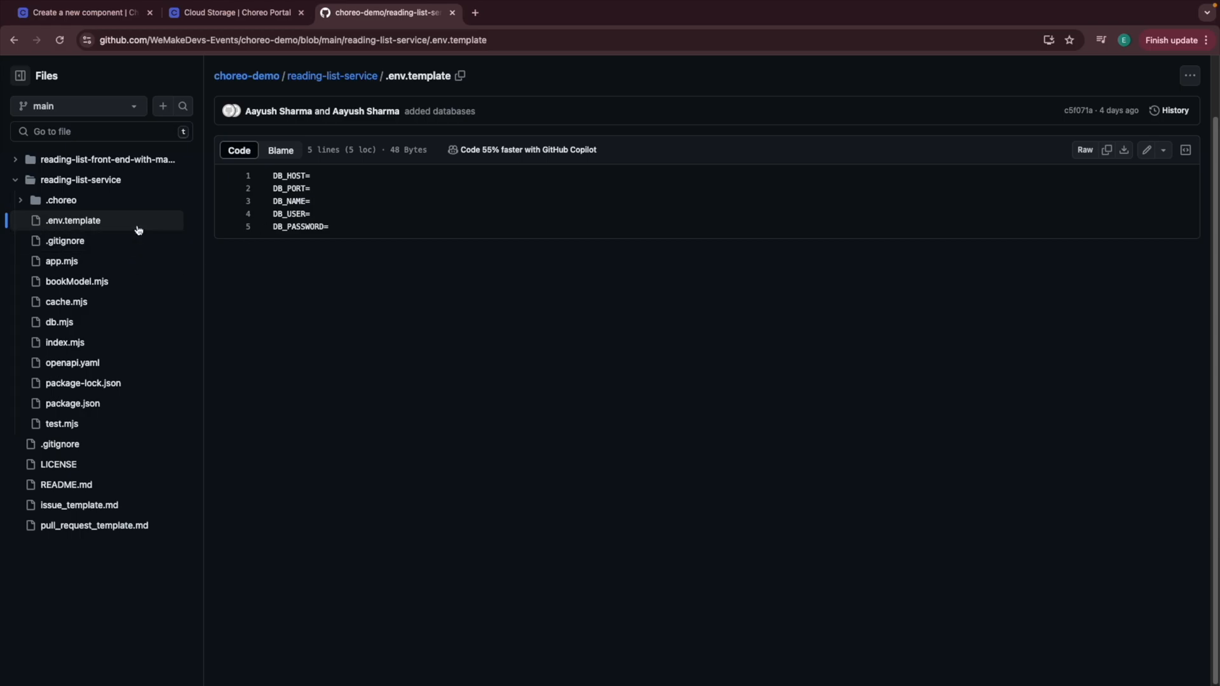
# Step: Browse the front-end project's src folder and look through its main.tsx, index.tsx and App.css files
pyautogui.click(15, 180)
pyautogui.click(16, 160)
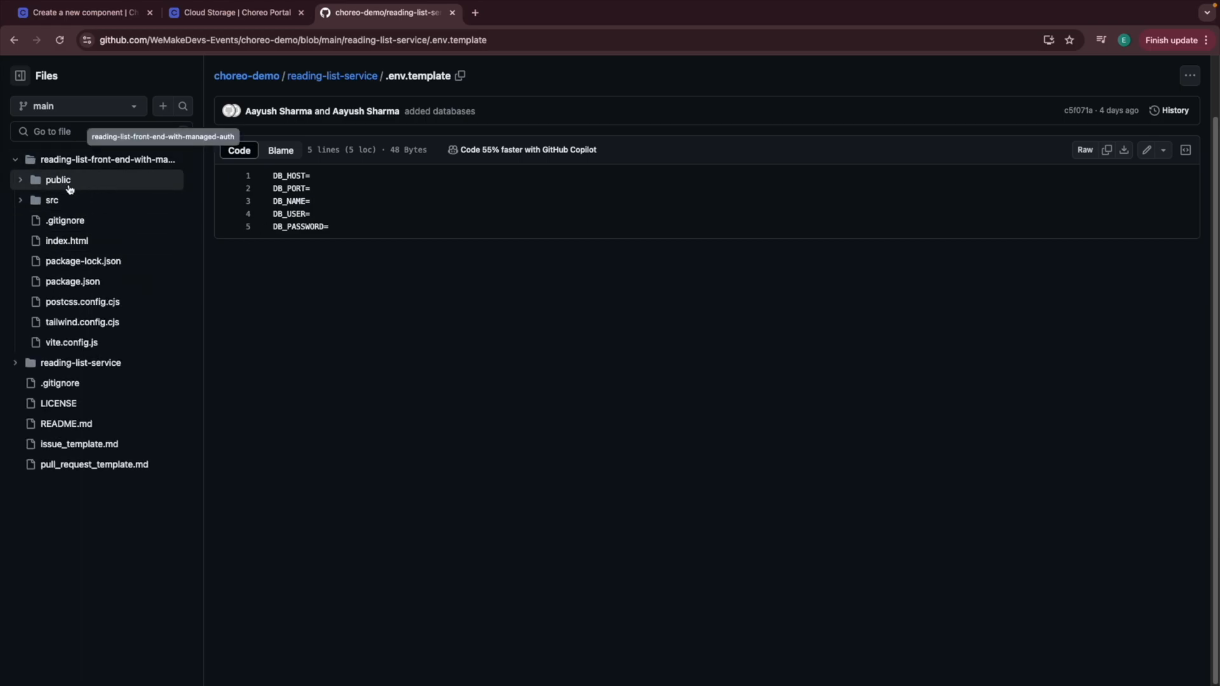
pyautogui.click(63, 202)
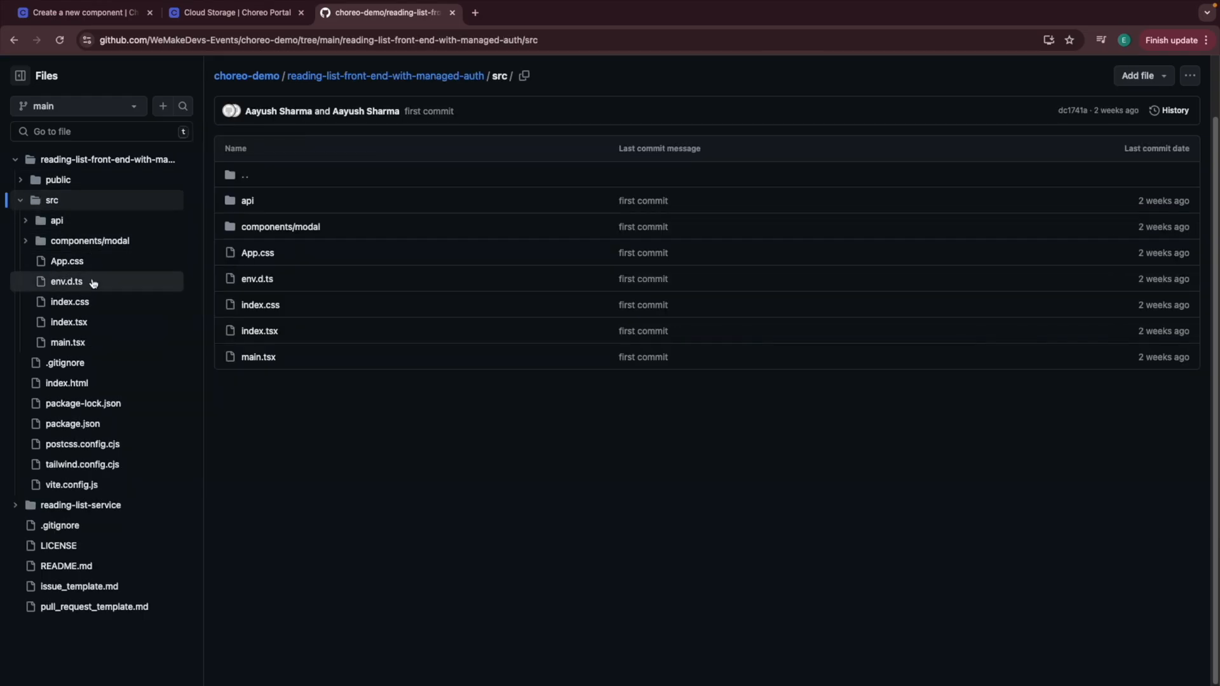
pyautogui.click(111, 344)
pyautogui.click(97, 328)
pyautogui.scroll(-4, 434, 388)
pyautogui.scroll(-20, 435, 387)
pyautogui.scroll(-11, 349, 368)
pyautogui.scroll(10, 327, 363)
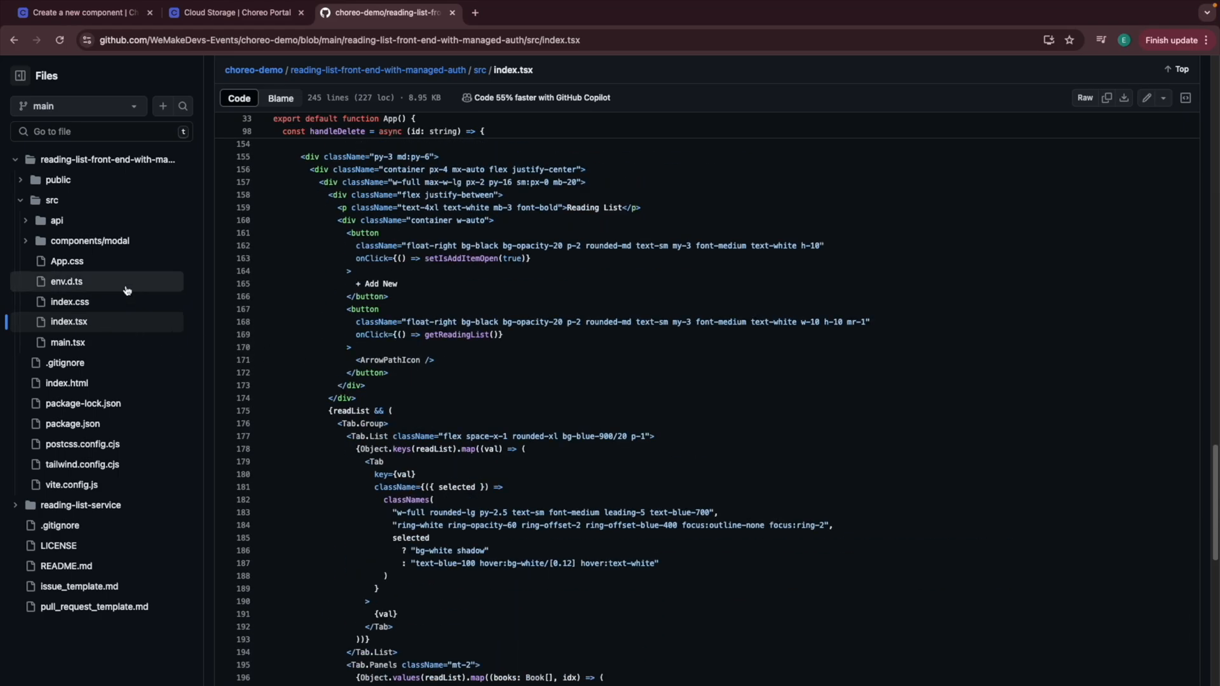
pyautogui.click(111, 261)
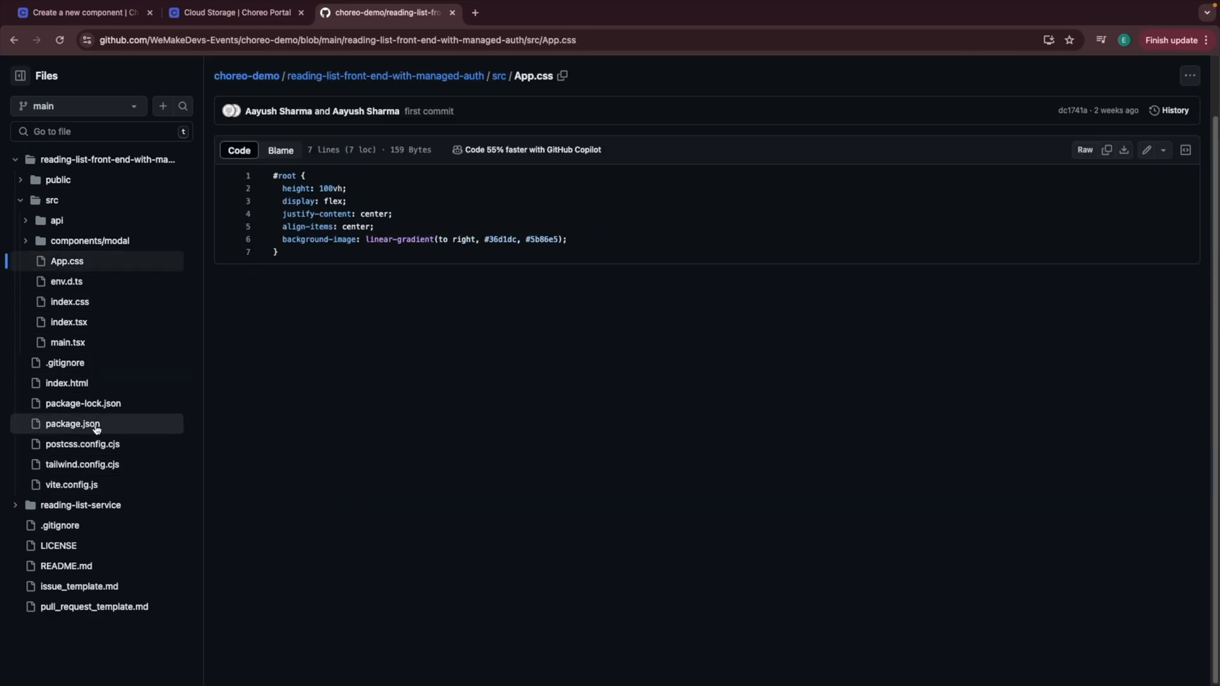
# Step: Open retry.ts in the front end's api folder, examine its token refresh and /auth/login redirect, and expand the books folder
pyautogui.click(35, 220)
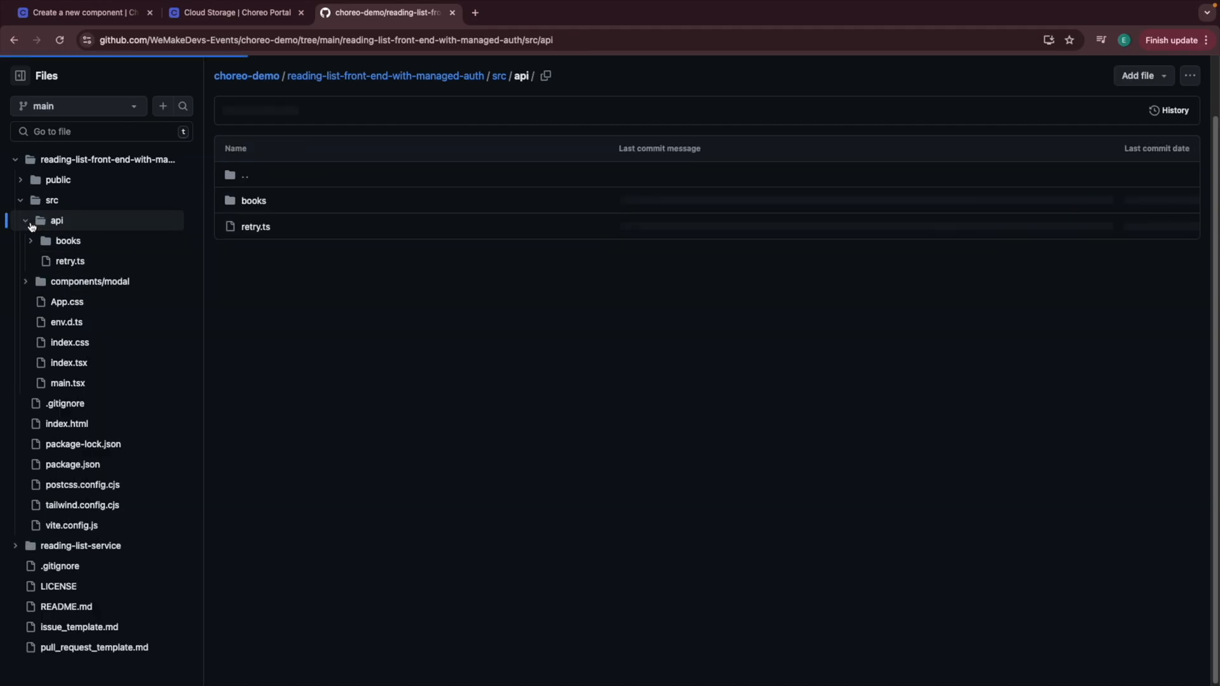
pyautogui.click(71, 261)
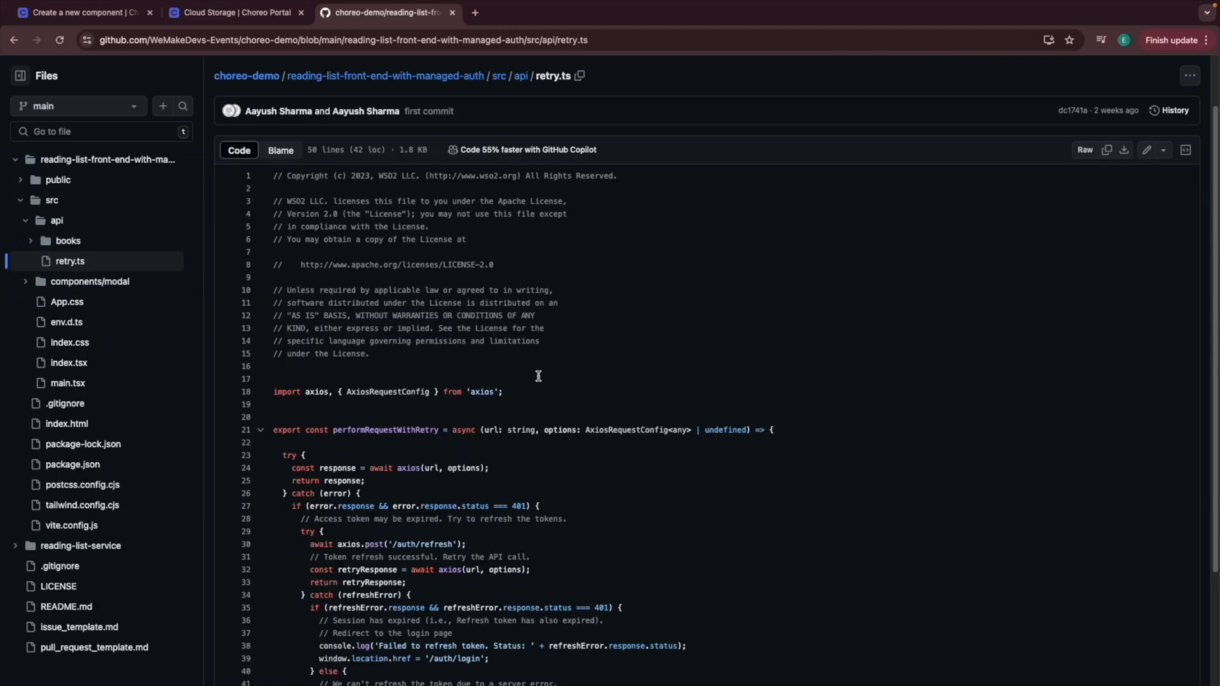
pyautogui.scroll(-3, 417, 334)
pyautogui.moveTo(297, 647); pyautogui.dragTo(275, 140)
pyautogui.click(678, 280)
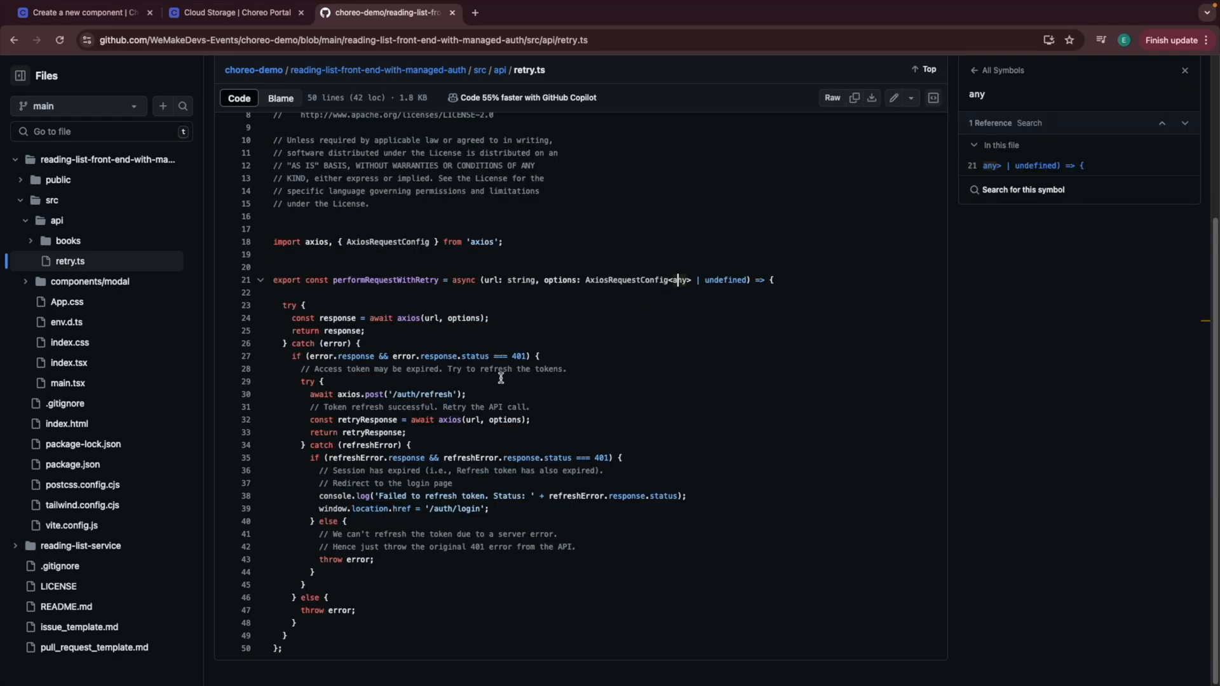
pyautogui.moveTo(490, 509); pyautogui.dragTo(319, 511)
pyautogui.moveTo(490, 510); pyautogui.dragTo(427, 510)
pyautogui.moveTo(502, 509); pyautogui.dragTo(424, 510)
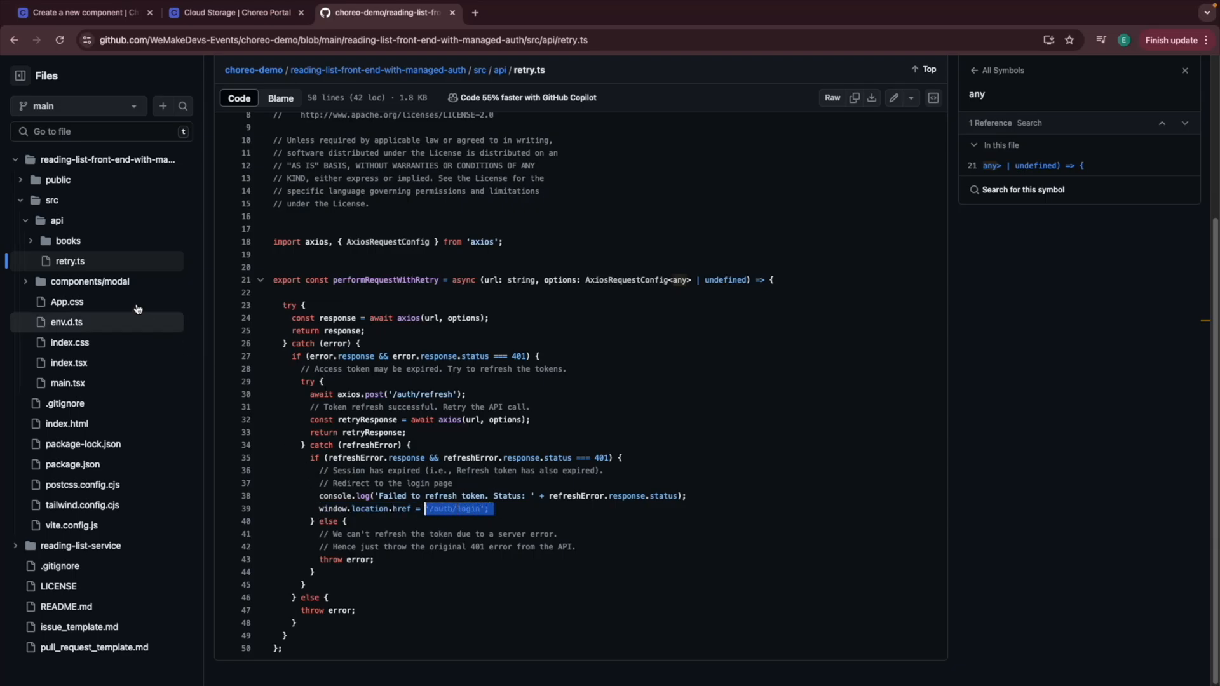
pyautogui.click(31, 241)
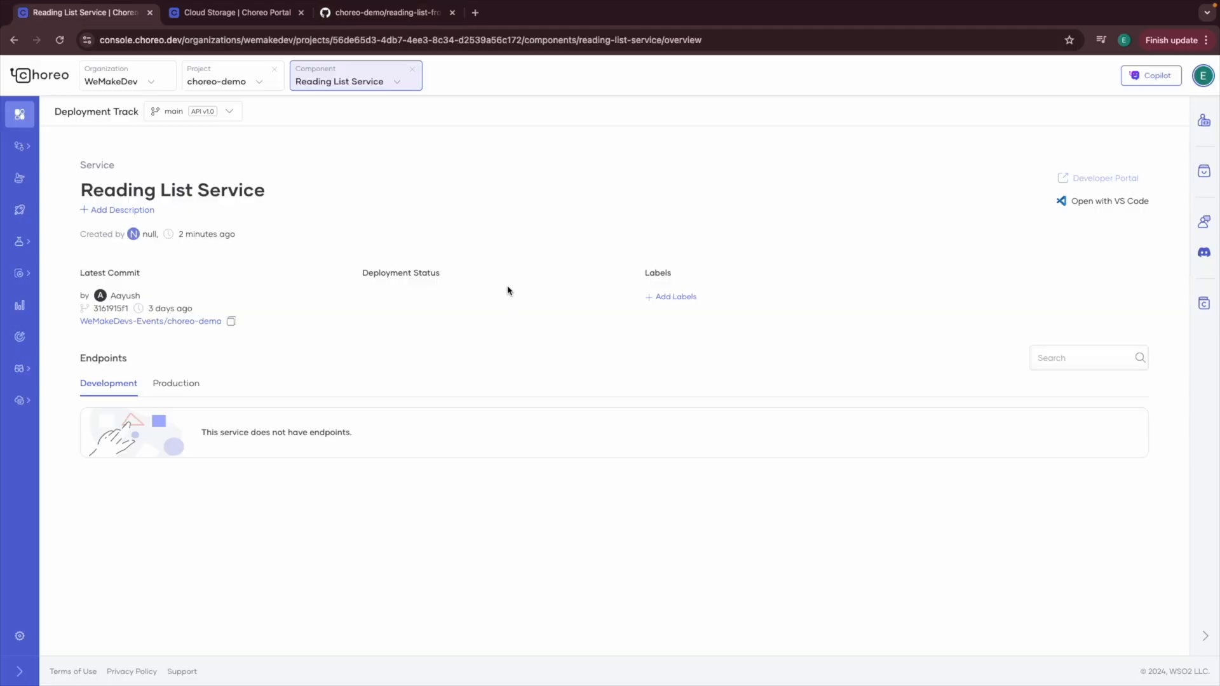
# Step: Switch back to Reading List Service in Choreo, open its build page and view the commits available to build
pyautogui.moveTo(25, 181)
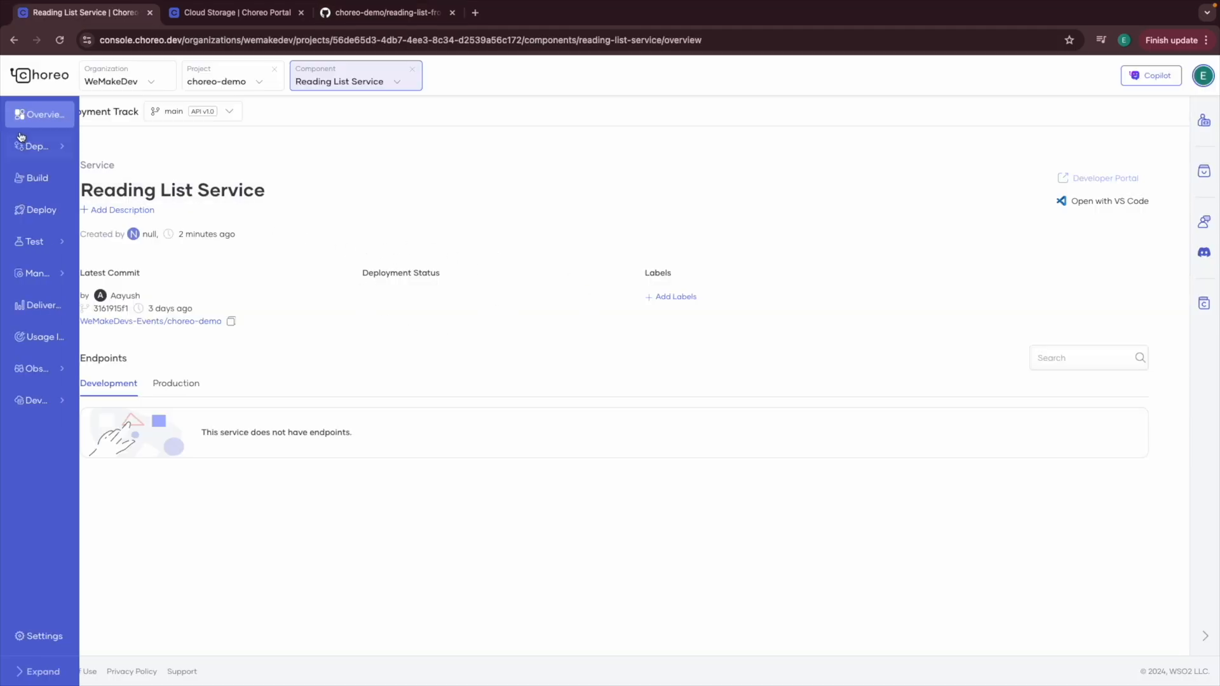
pyautogui.click(46, 183)
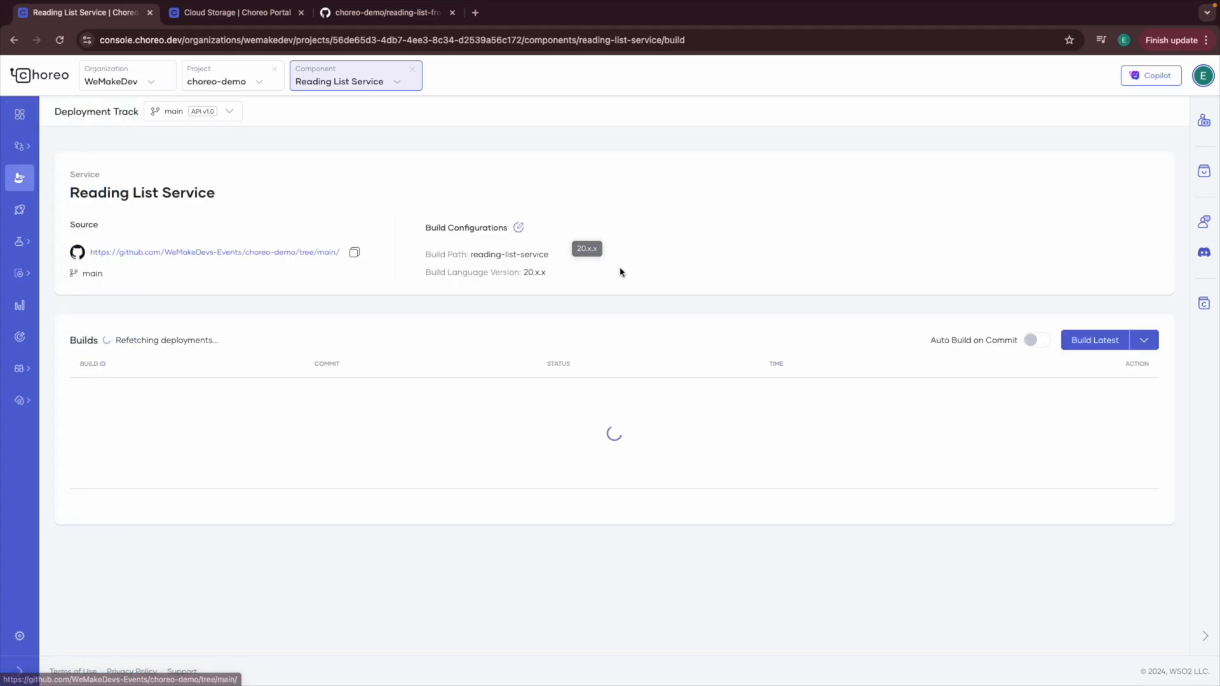
pyautogui.click(1149, 343)
pyautogui.click(1111, 383)
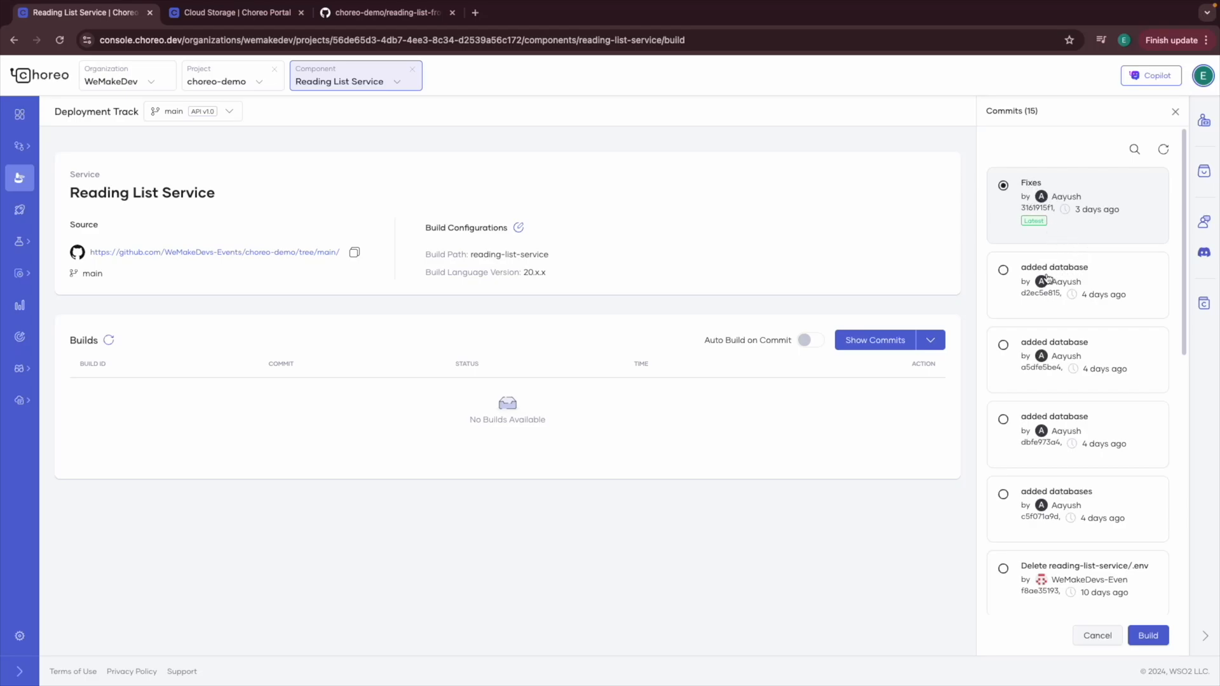
pyautogui.click(1176, 112)
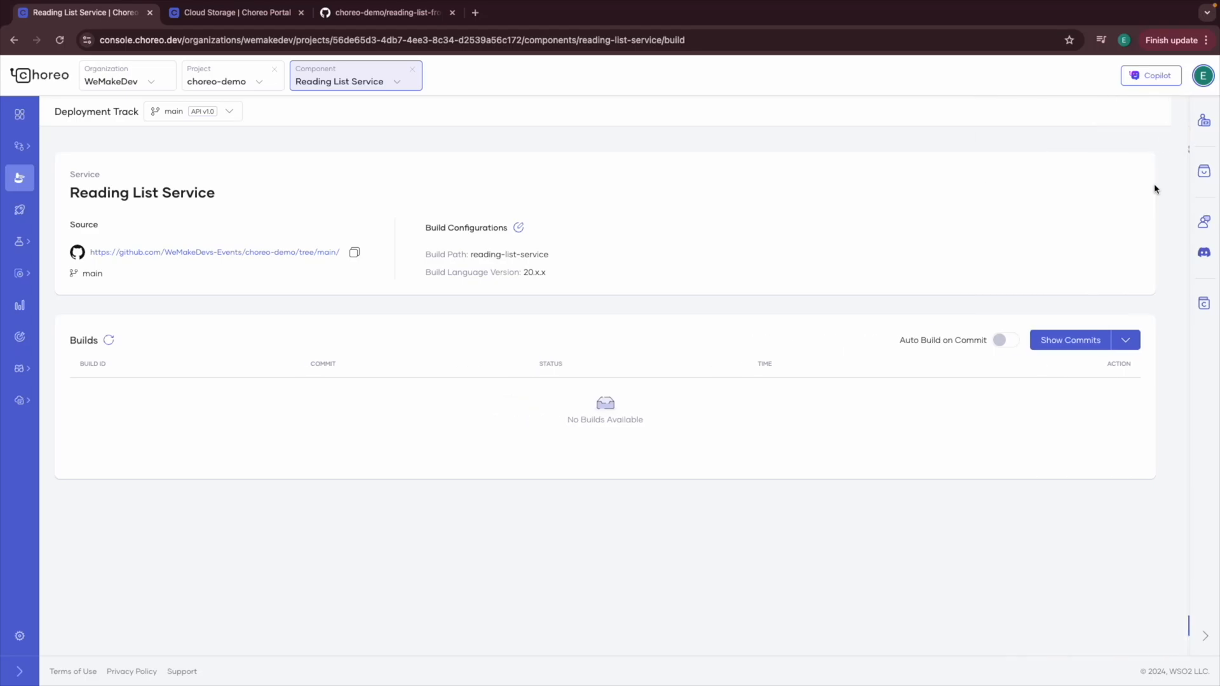
# Step: Build the latest commit of the Reading List Service
pyautogui.click(1145, 340)
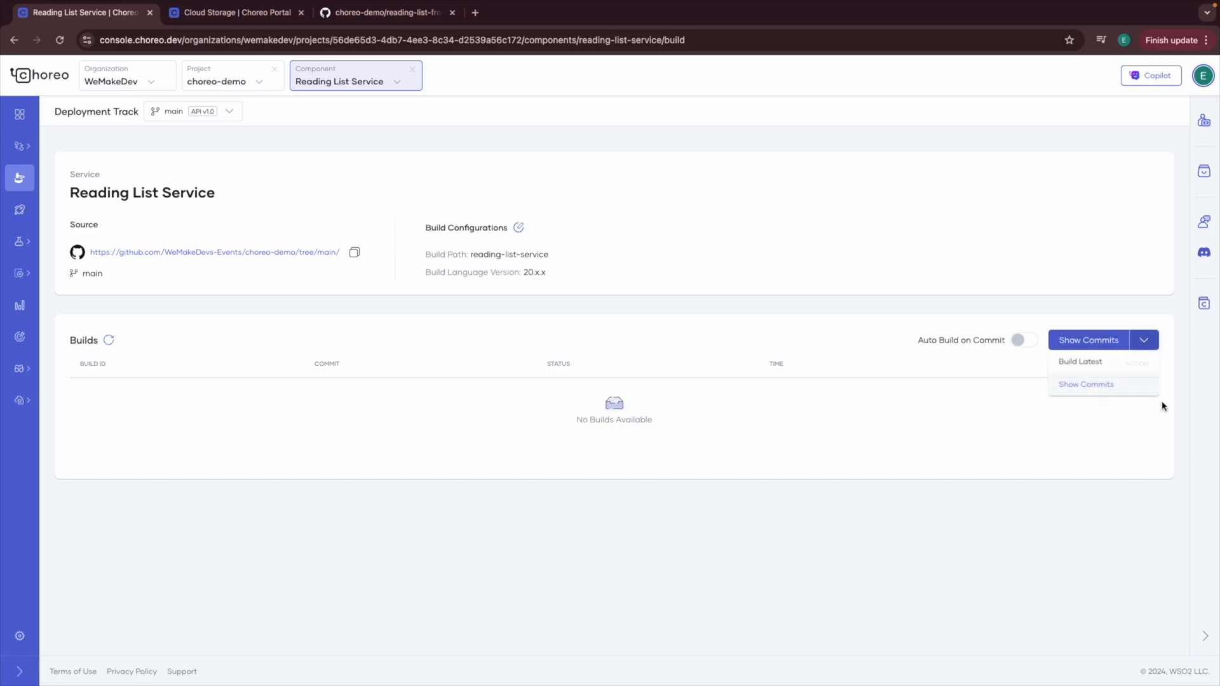
pyautogui.click(1107, 359)
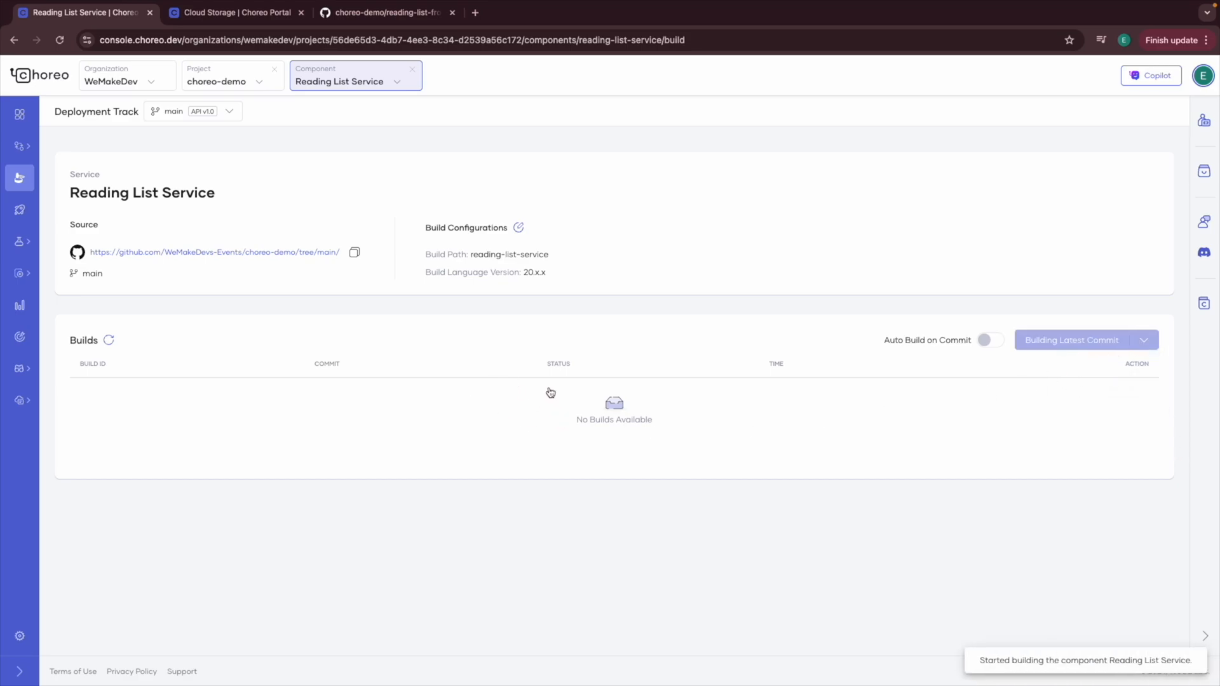
# Step: Reload the choreo-database overview to check its status, and check the progress of the Reading List Service build
pyautogui.click(232, 12)
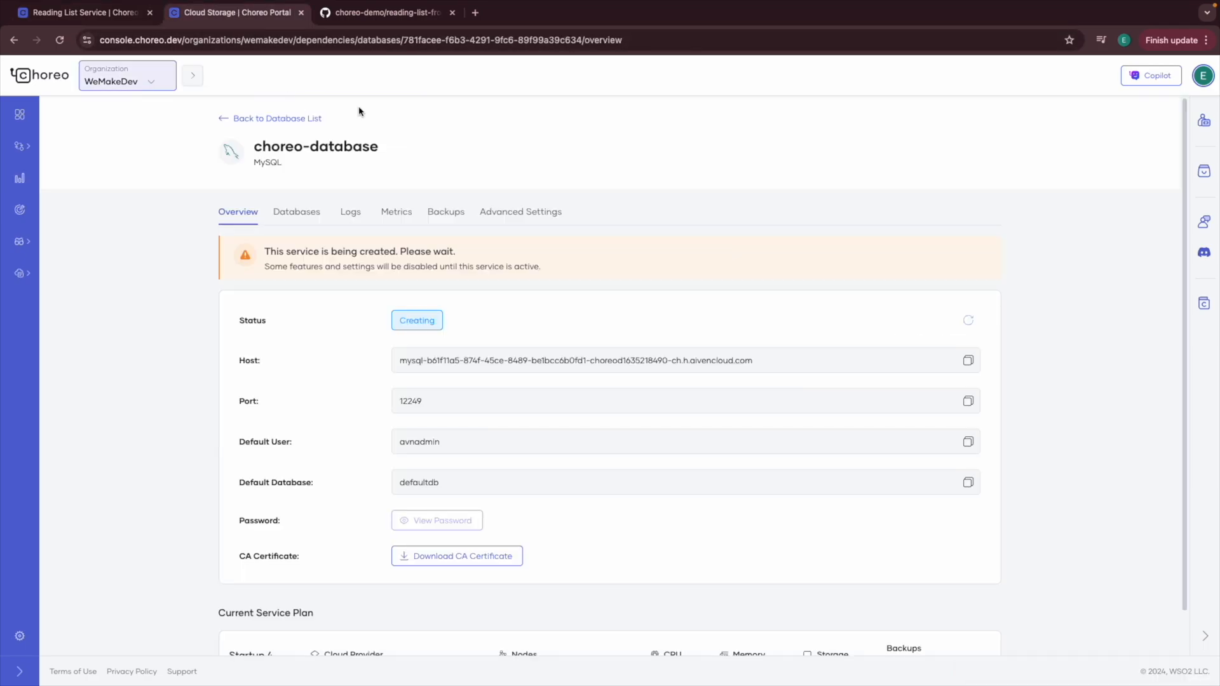
pyautogui.click(61, 41)
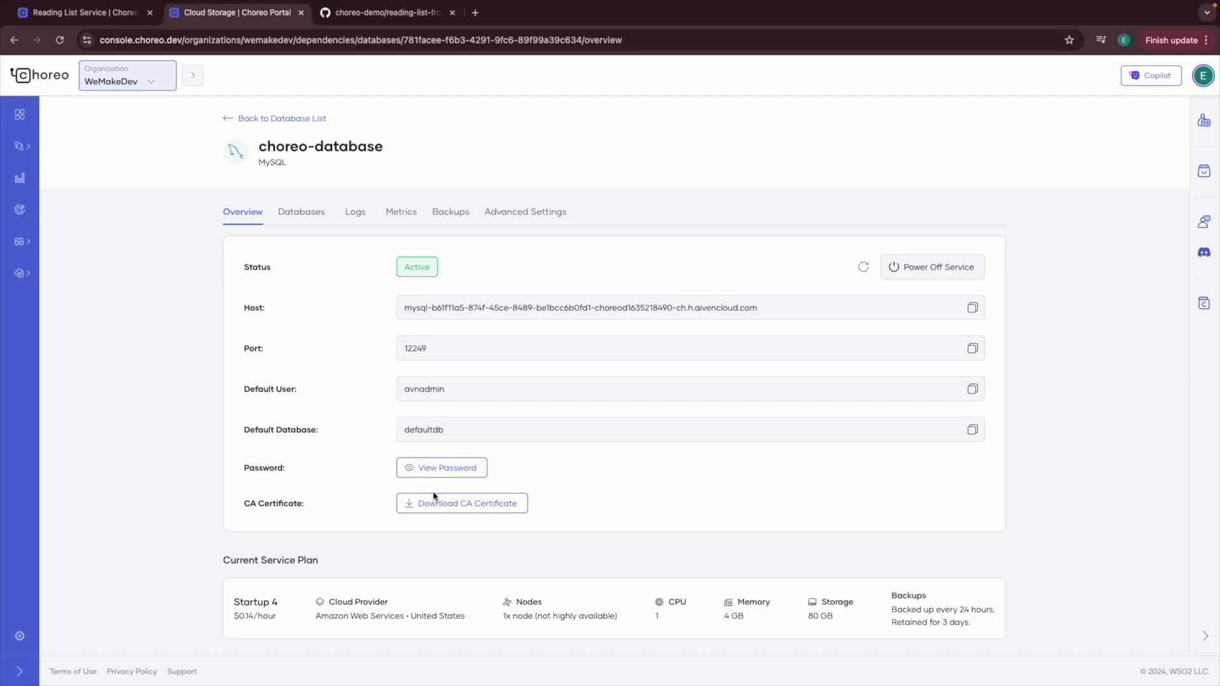
pyautogui.click(80, 14)
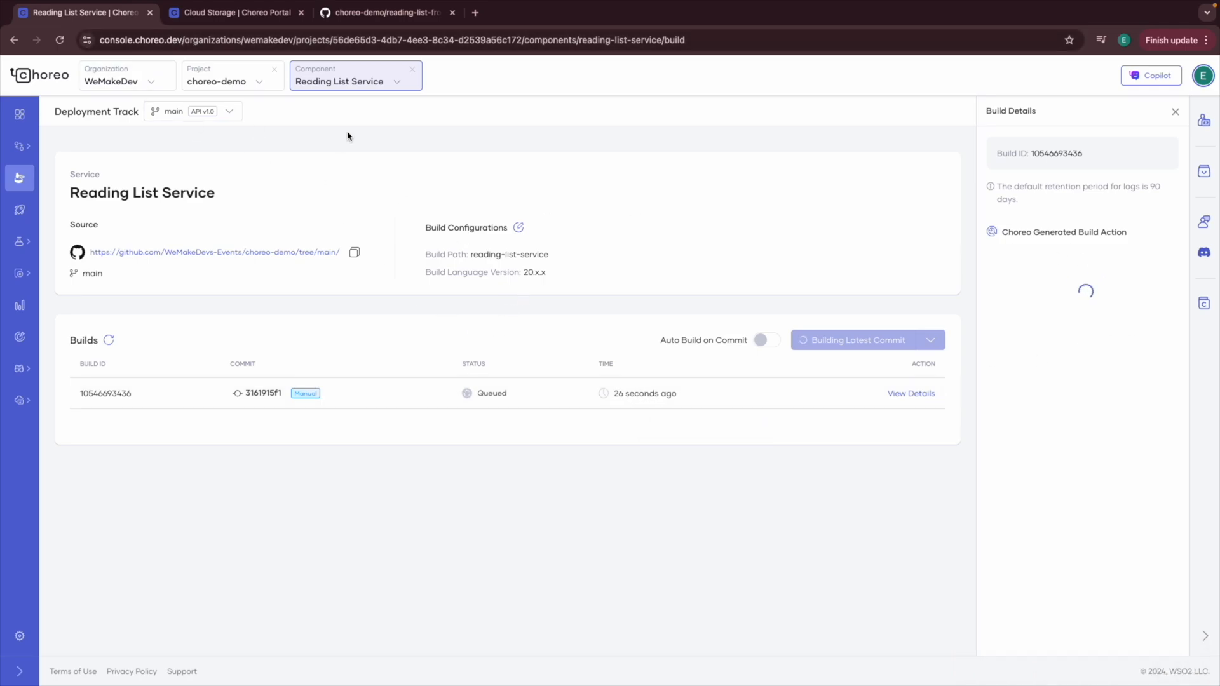
# Step: Copy the choreo-database host and use it as the hostname of a new connection in MySQL Workbench
pyautogui.click(242, 16)
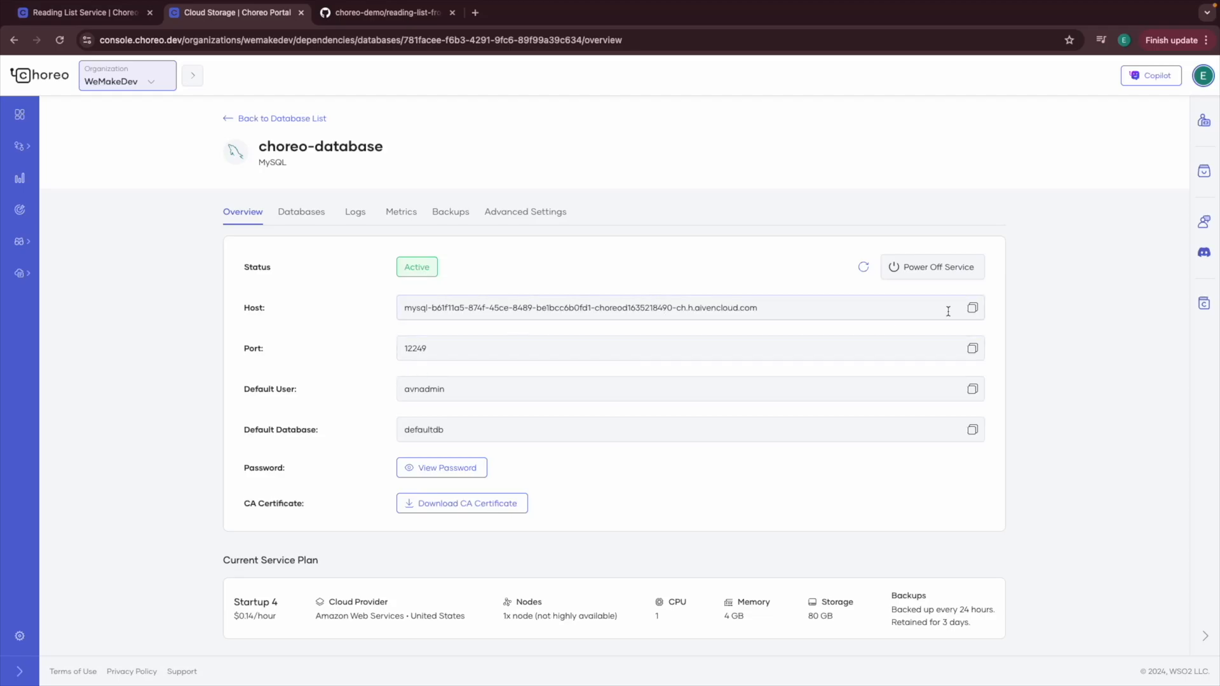
pyautogui.click(969, 310)
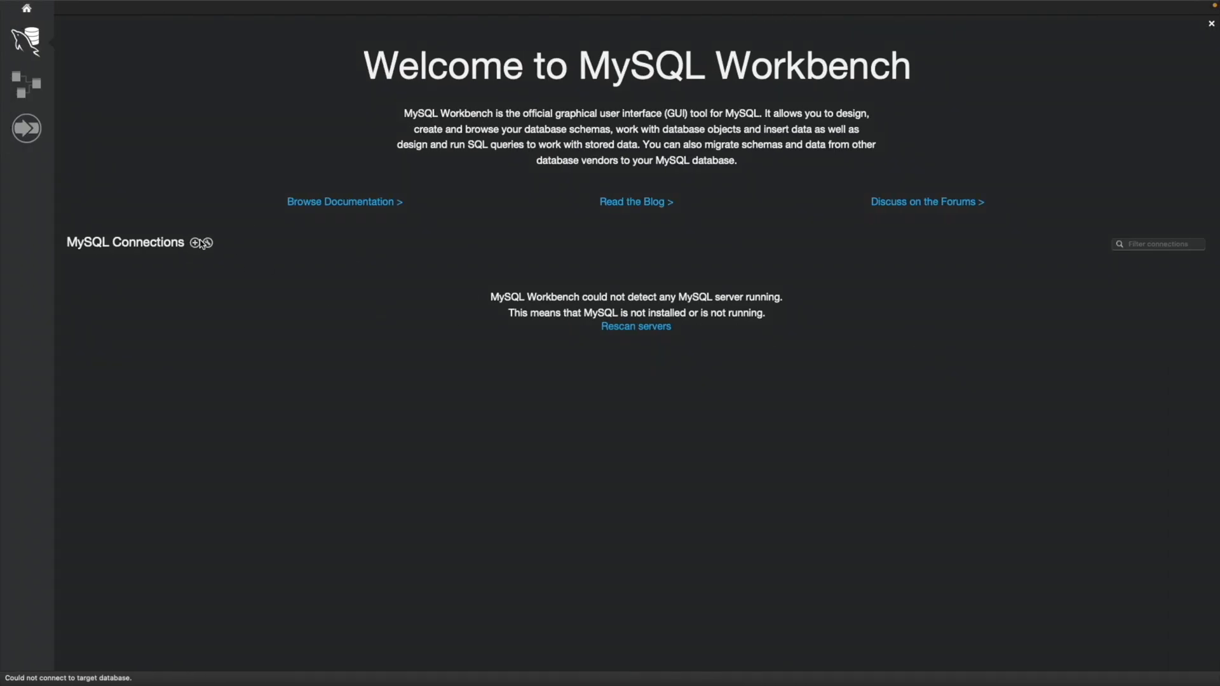
pyautogui.click(195, 243)
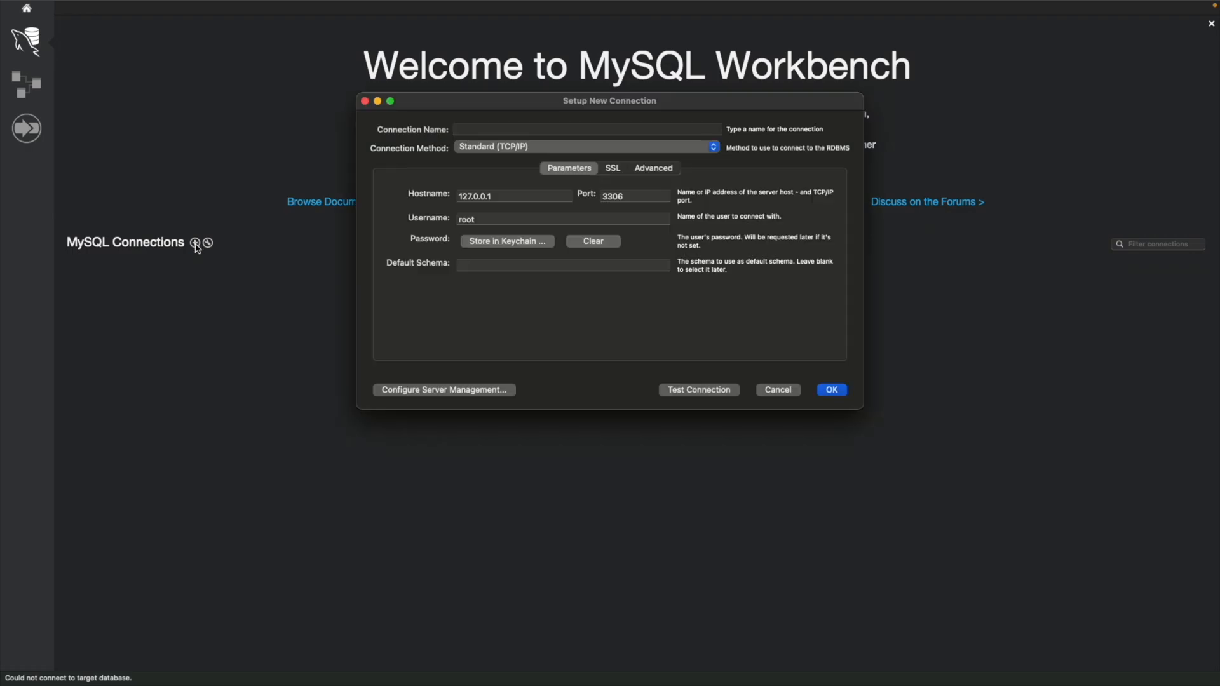
pyautogui.click(502, 194)
pyautogui.press('super+a')
pyautogui.press('super+v')
# Step: Set the new connection's port to 12249, copied from the choreo-database overview
pyautogui.press('super+Tab')
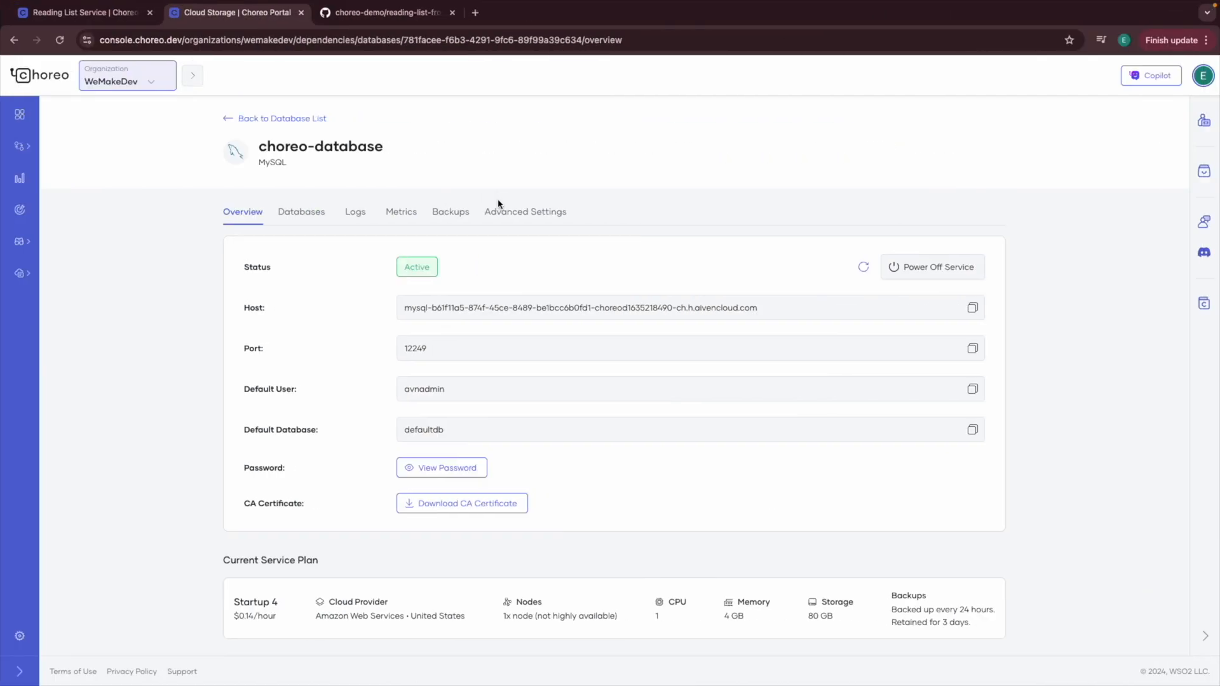
pyautogui.click(972, 348)
pyautogui.press('super+Tab')
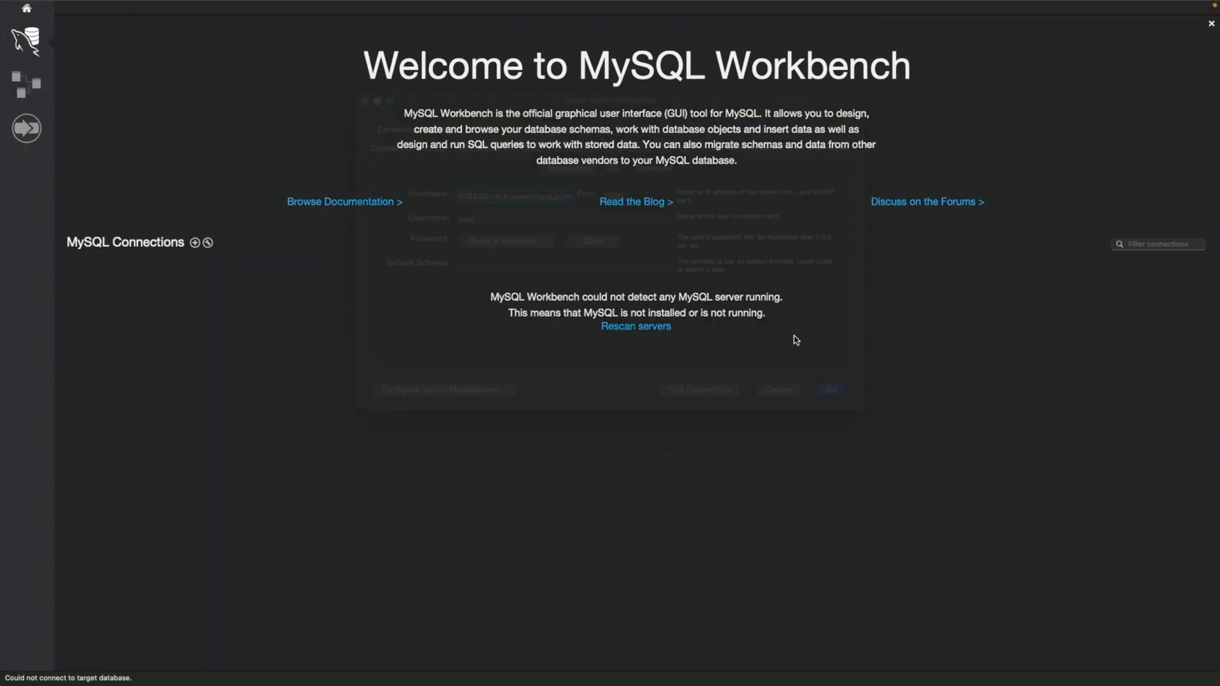
pyautogui.doubleClick(628, 198)
pyautogui.press('super+v')
# Step: Set the connection's username to avnadmin, copied from the choreo-database overview, and name the connection choreo-database
pyautogui.press('super+Tab')
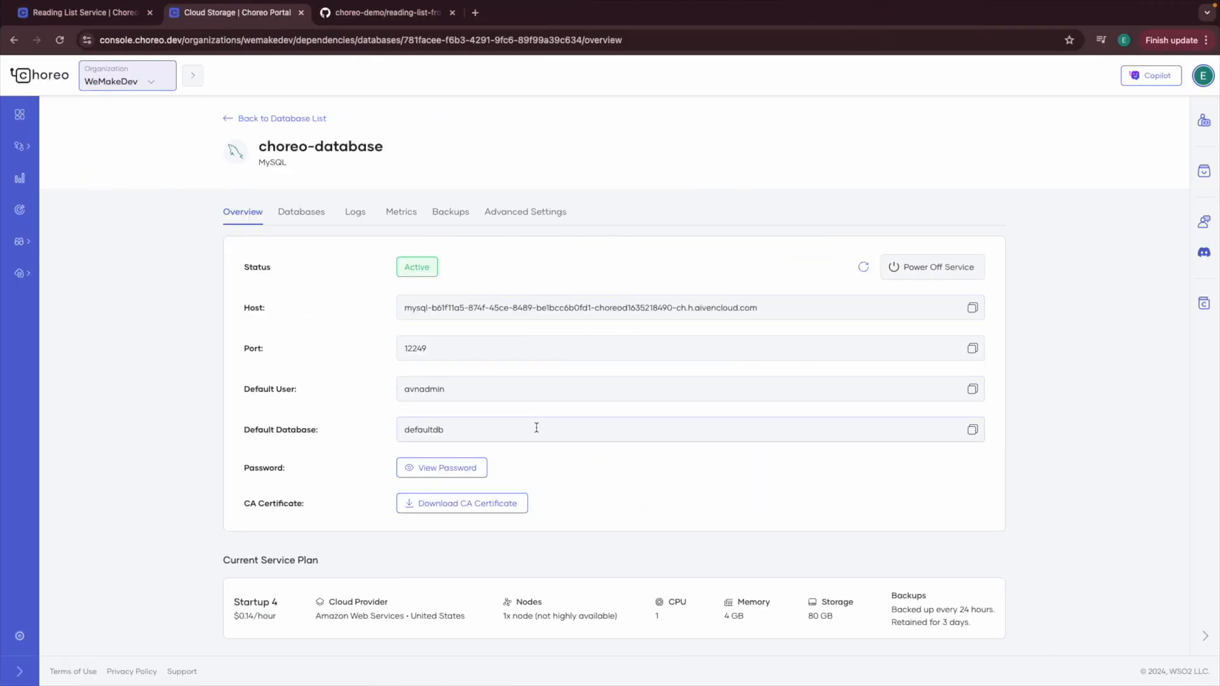
pyautogui.click(972, 389)
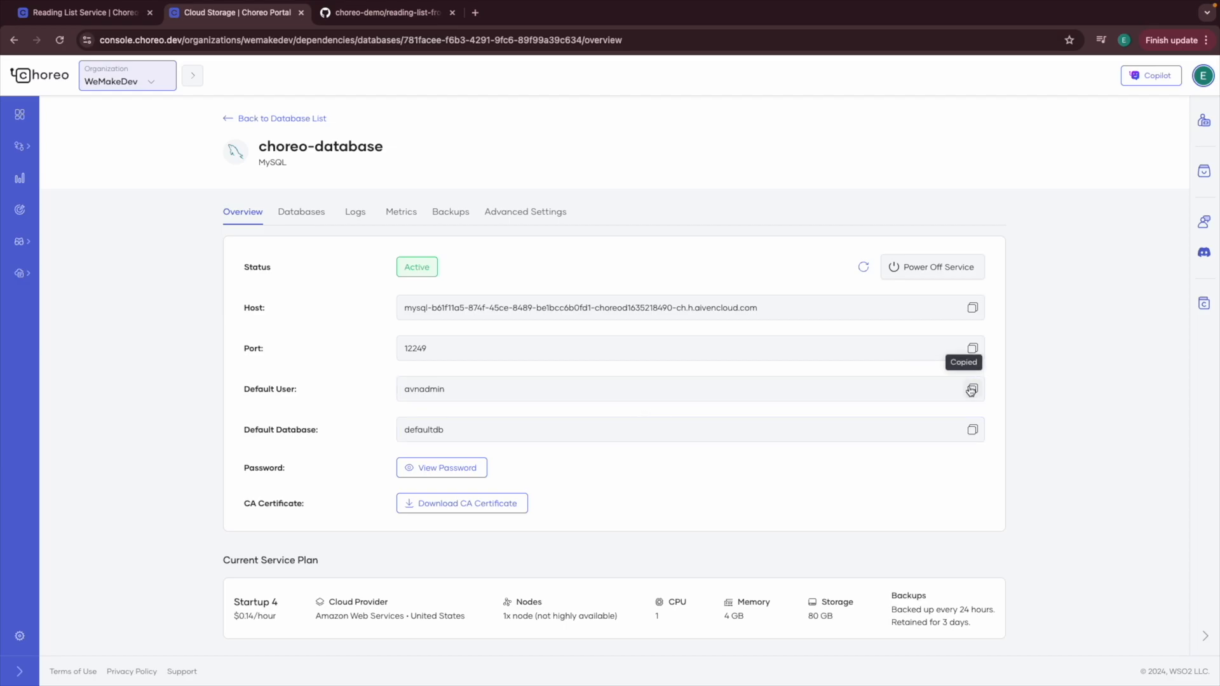
pyautogui.press('super+Tab')
pyautogui.click(491, 217)
pyautogui.press('super+a')
pyautogui.press('super+v')
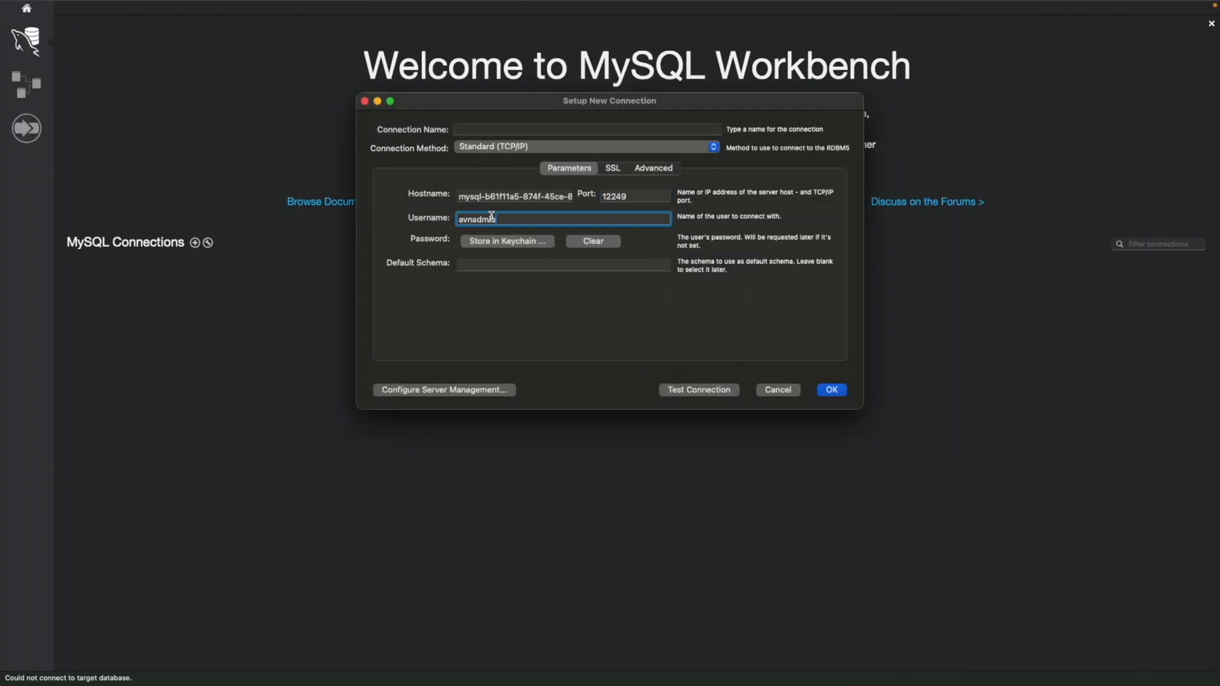
pyautogui.click(492, 129)
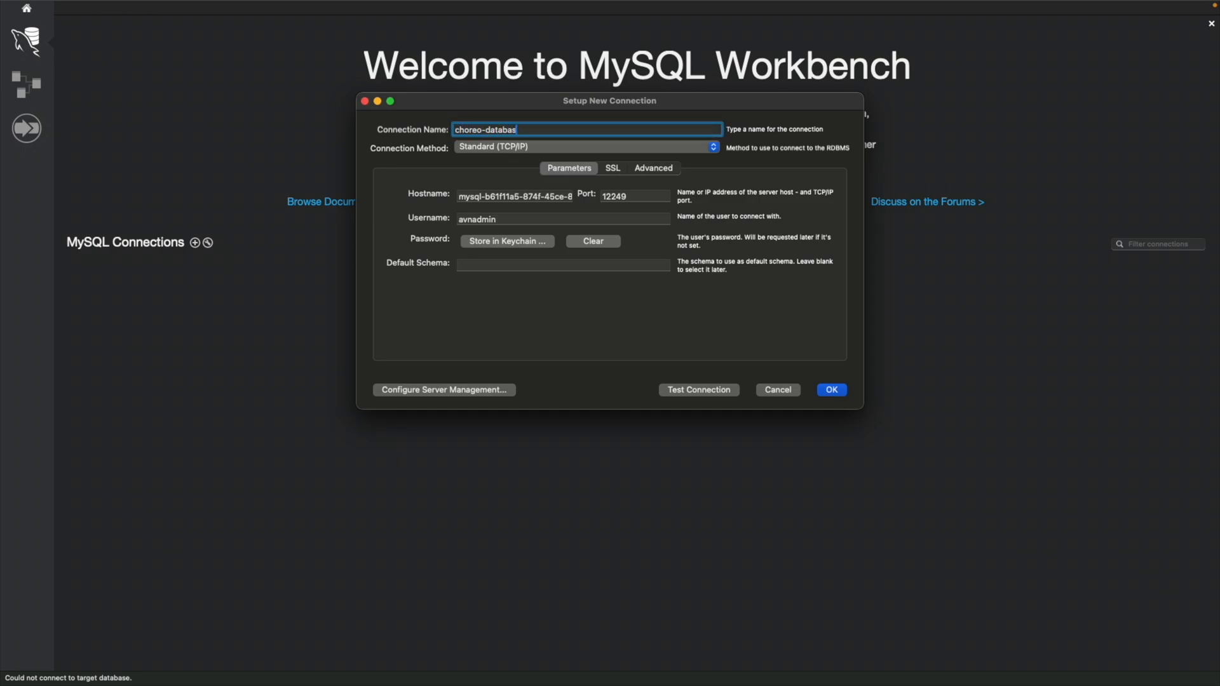
pyautogui.click(504, 199)
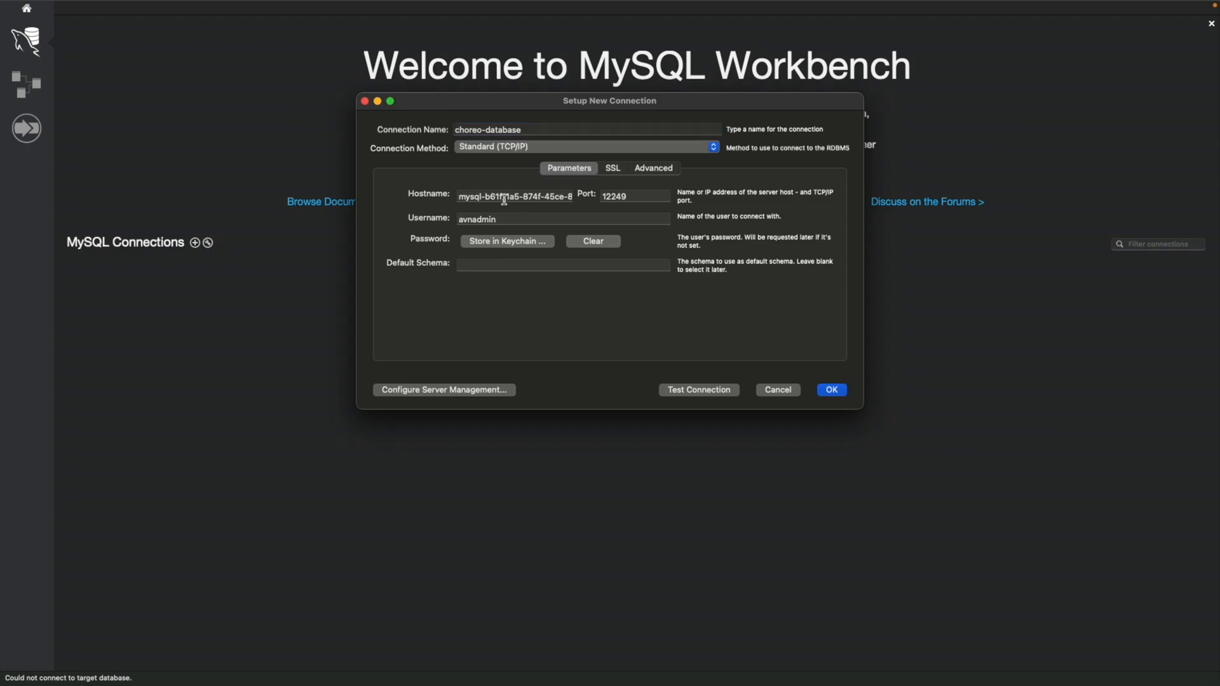
# Step: Reveal and copy the database password in Choreo, store it in the connection's keychain password field, and save the connection
pyautogui.press('super+Tab')
pyautogui.click(462, 469)
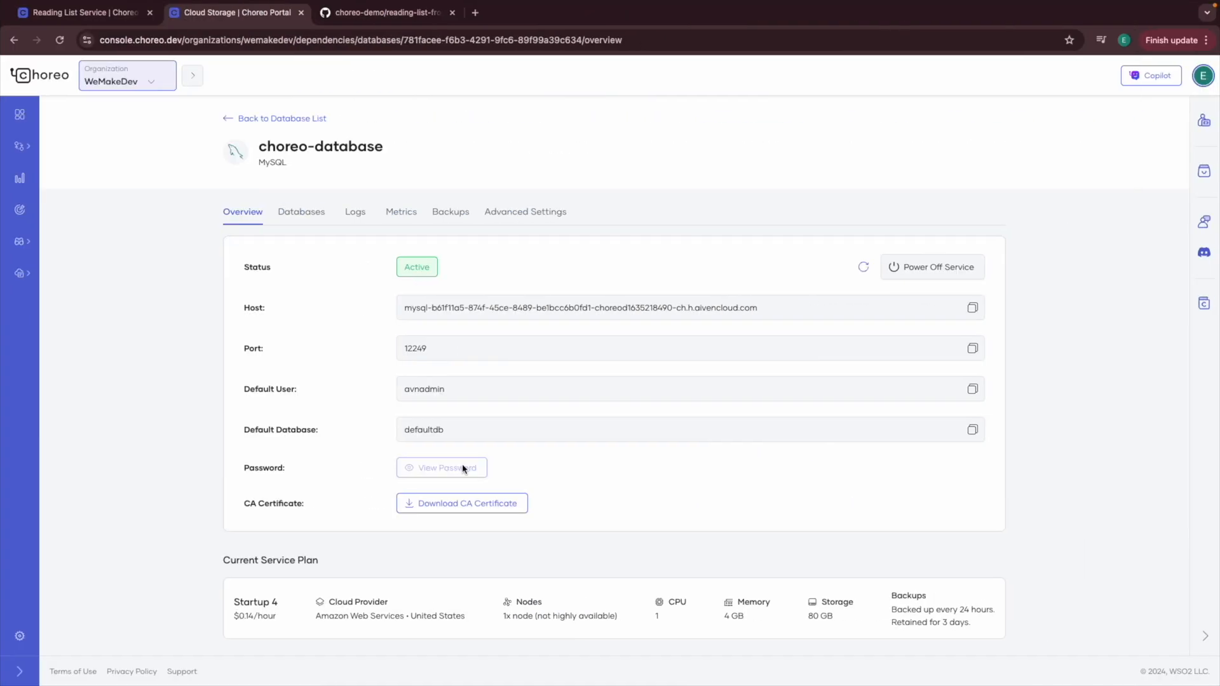
pyautogui.click(513, 468)
pyautogui.press('super+Tab')
pyautogui.click(507, 243)
pyautogui.press('super+v')
pyautogui.click(847, 226)
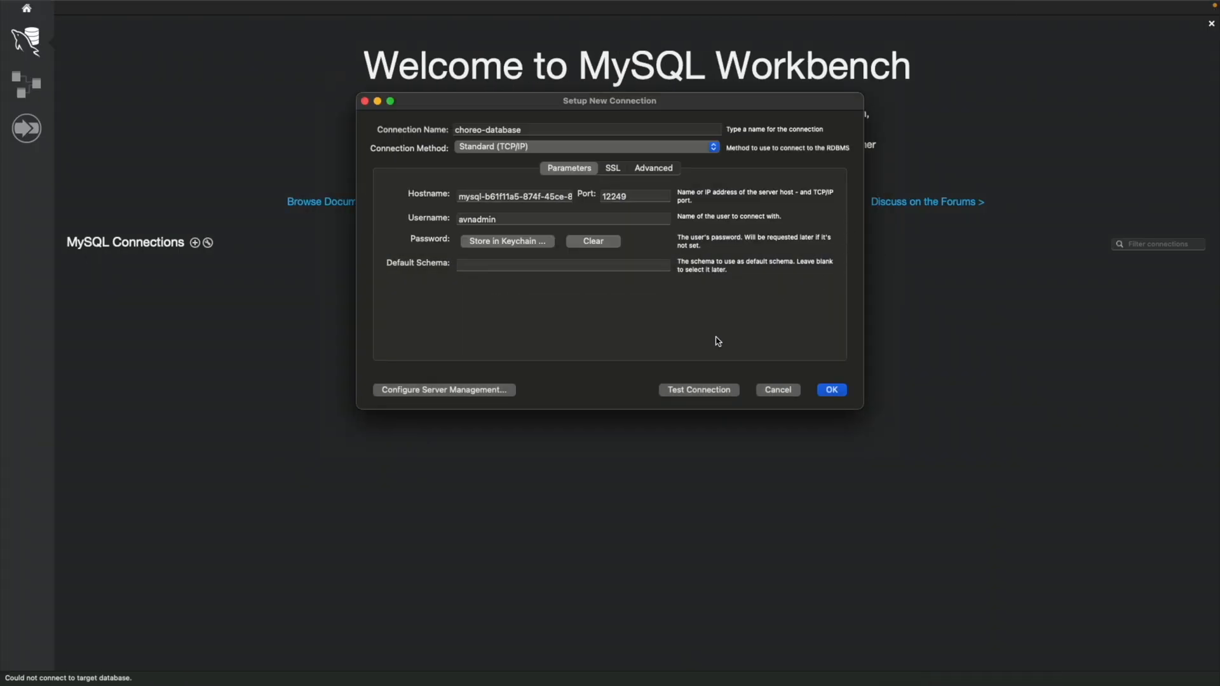
pyautogui.click(832, 390)
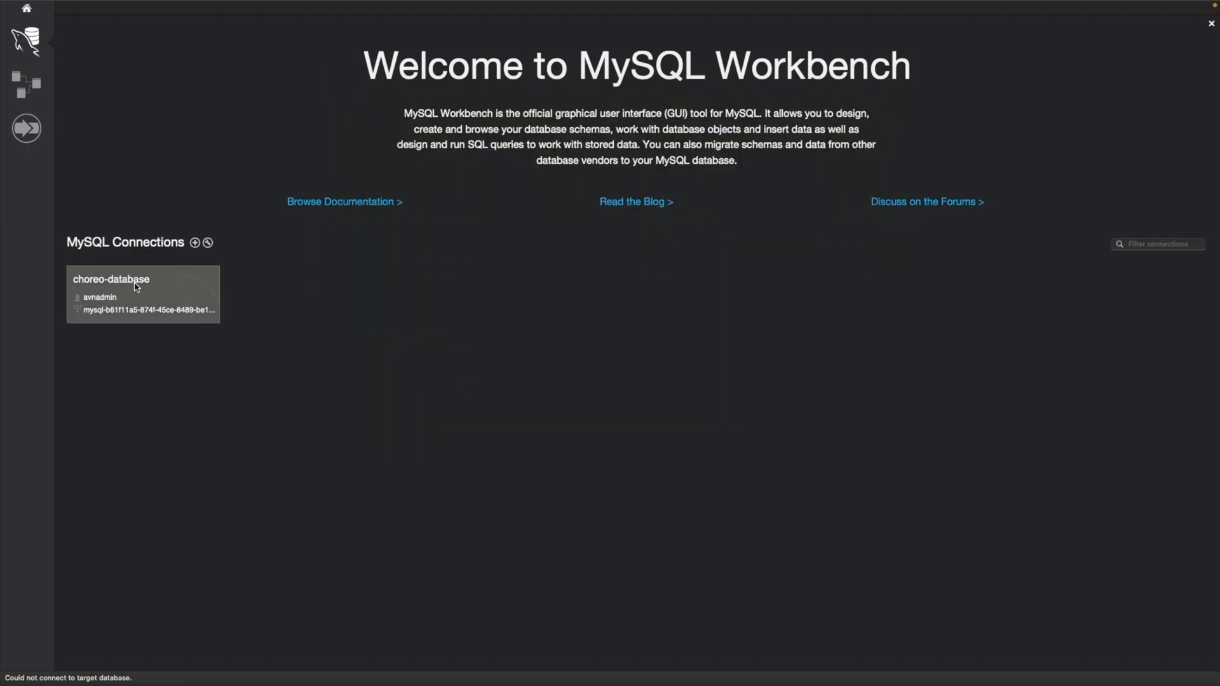
# Step: Open the choreo-database connection and examine the contents of its defaultdb schema
pyautogui.click(135, 285)
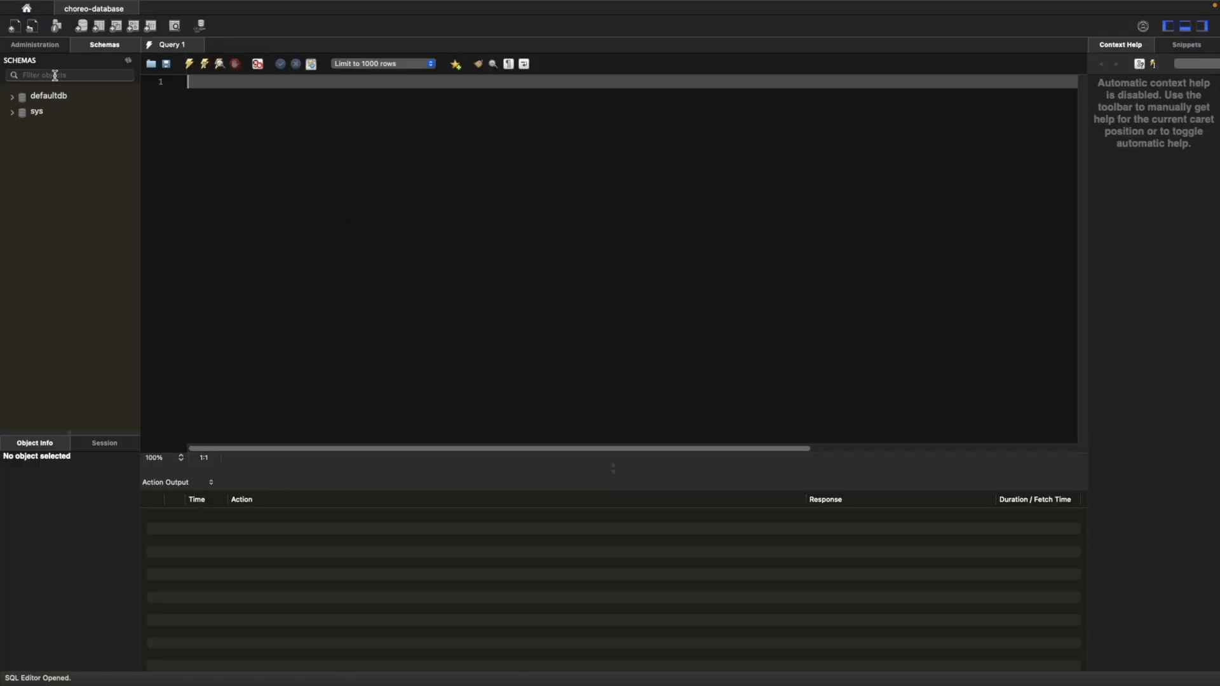
pyautogui.click(47, 104)
pyautogui.click(10, 97)
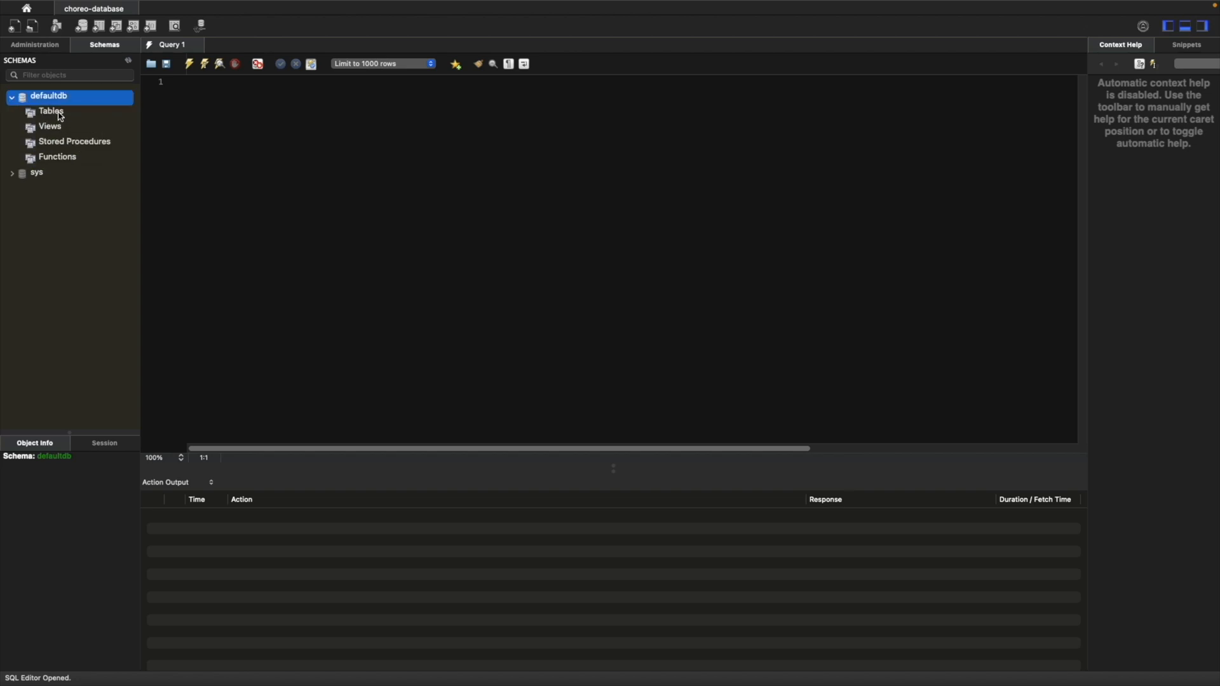
pyautogui.click(48, 114)
pyautogui.click(13, 98)
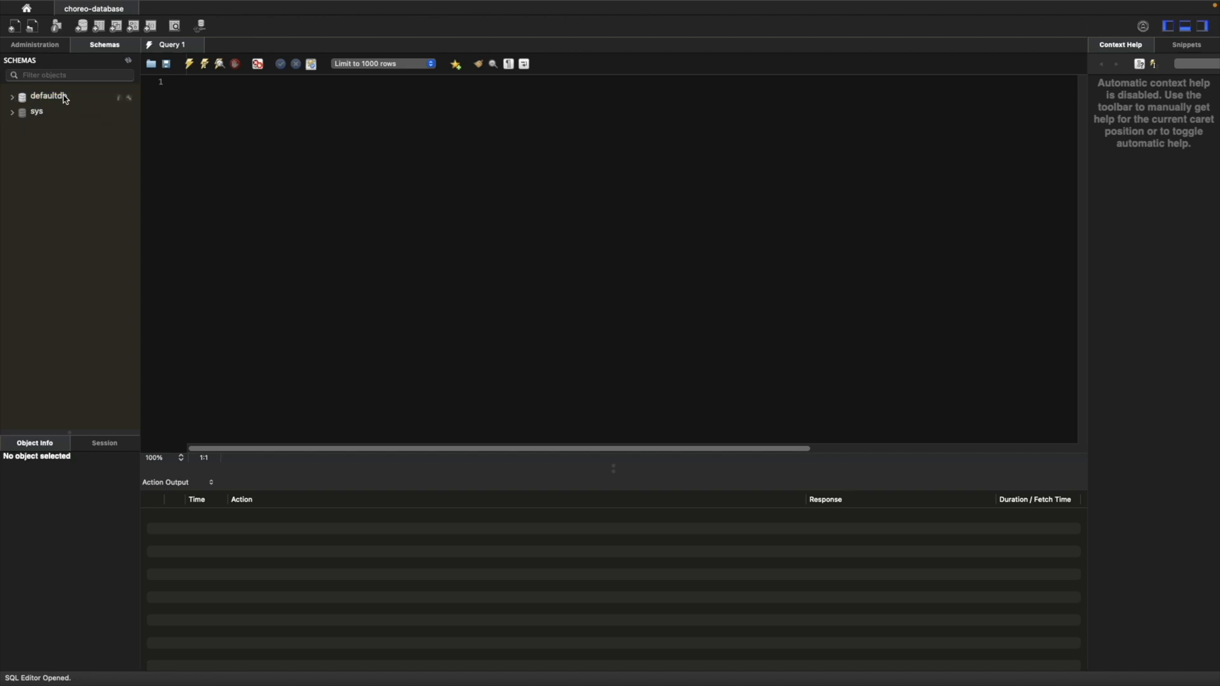
pyautogui.click(277, 179)
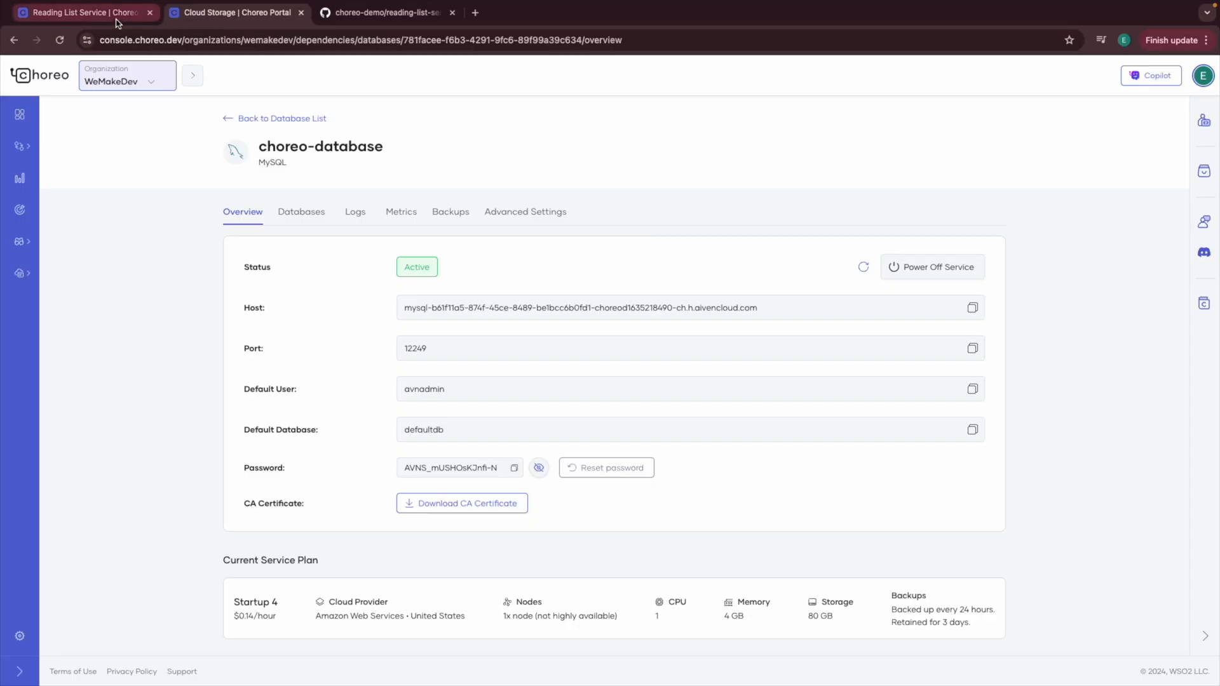
# Step: Switch back to Reading List Service in Choreo and examine the Initialization and Build stages in its build details
pyautogui.click(114, 14)
pyautogui.moveTo(148, 19); pyautogui.dragTo(235, 14)
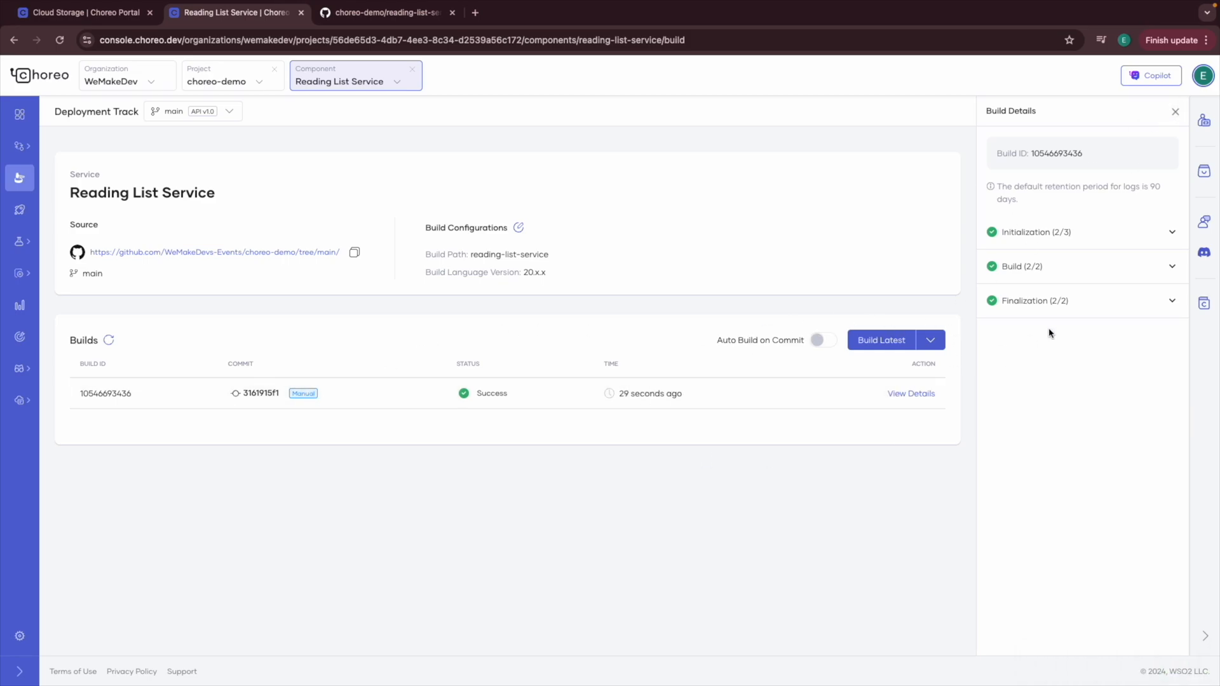
pyautogui.click(1175, 112)
pyautogui.click(1133, 396)
pyautogui.click(1106, 234)
pyautogui.click(1105, 234)
pyautogui.click(1079, 269)
pyautogui.click(1078, 270)
pyautogui.click(1175, 112)
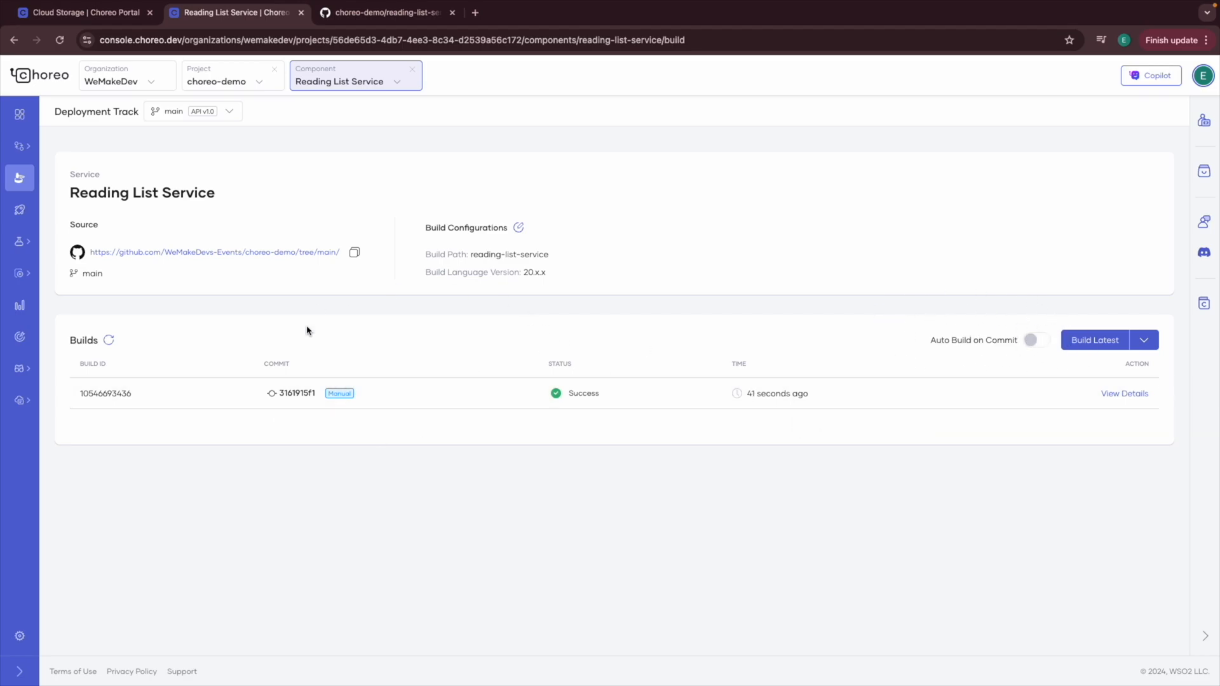
# Step: Open the service's deployment page, view the available deploy options and start Configure & Deploy
pyautogui.click(26, 211)
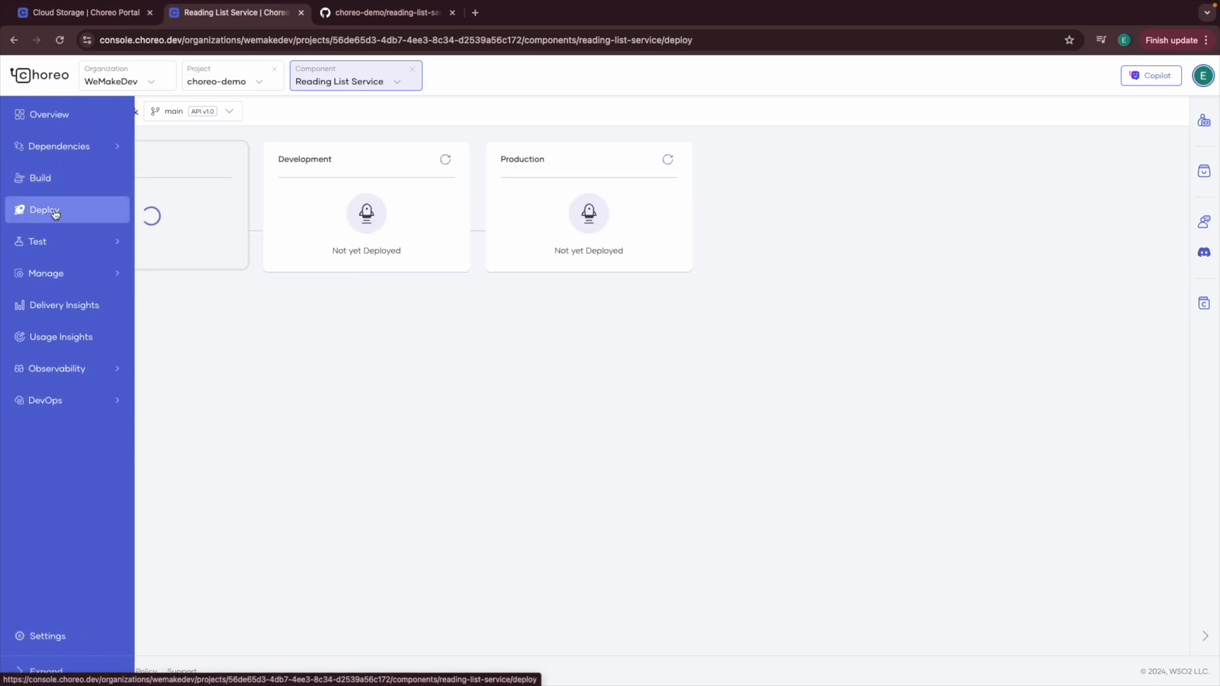
pyautogui.moveTo(227, 337)
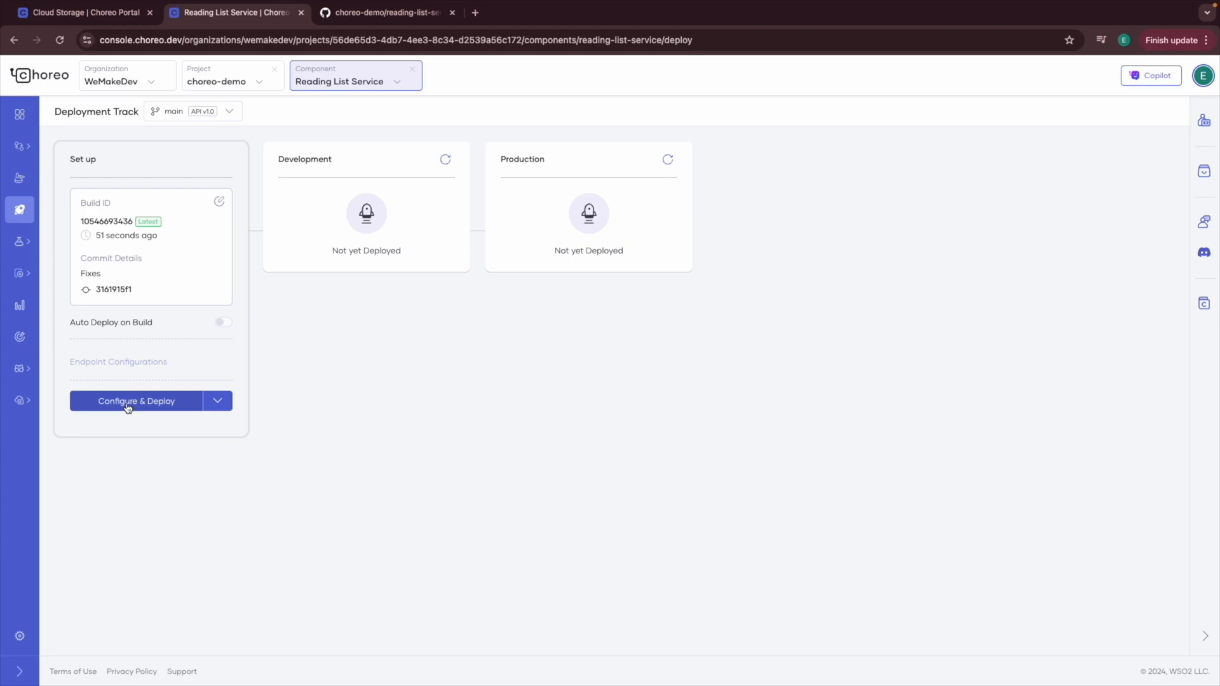
pyautogui.click(209, 410)
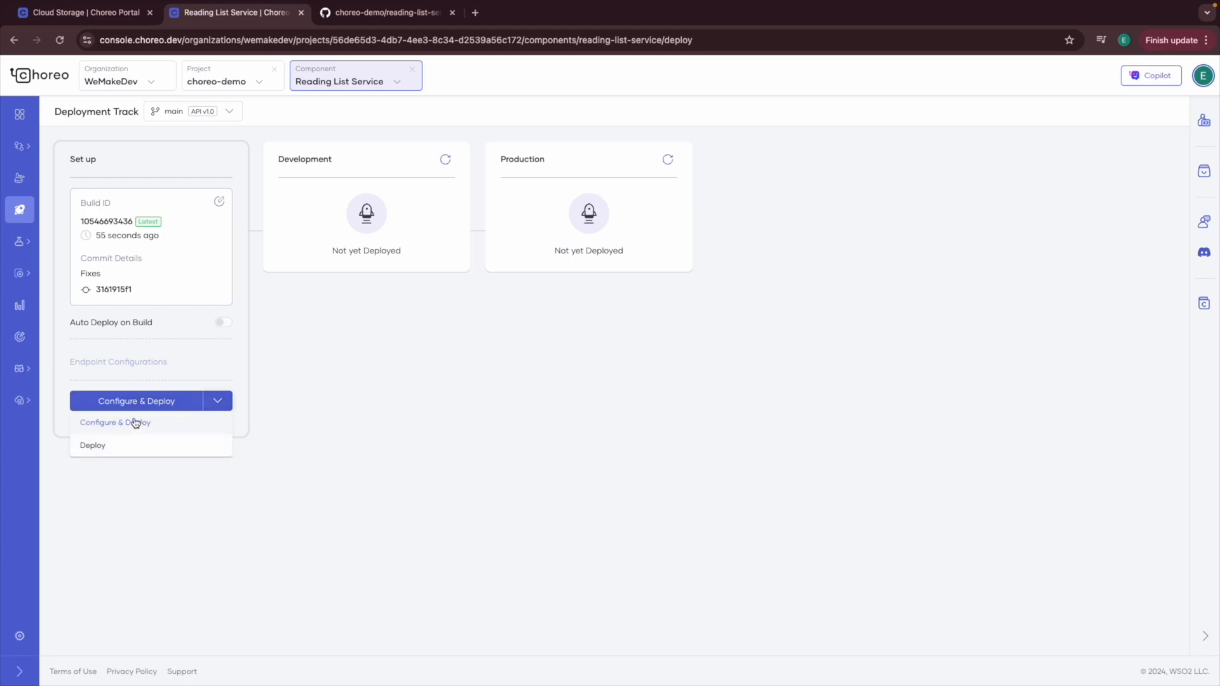
pyautogui.click(298, 406)
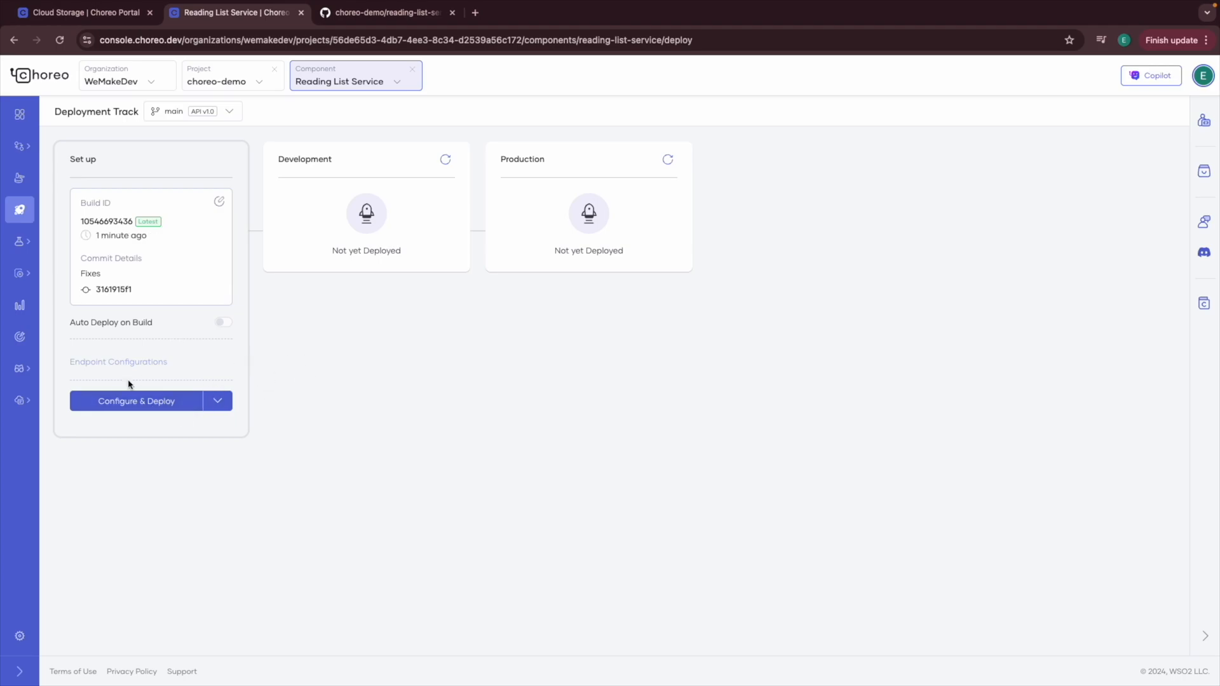
pyautogui.click(117, 400)
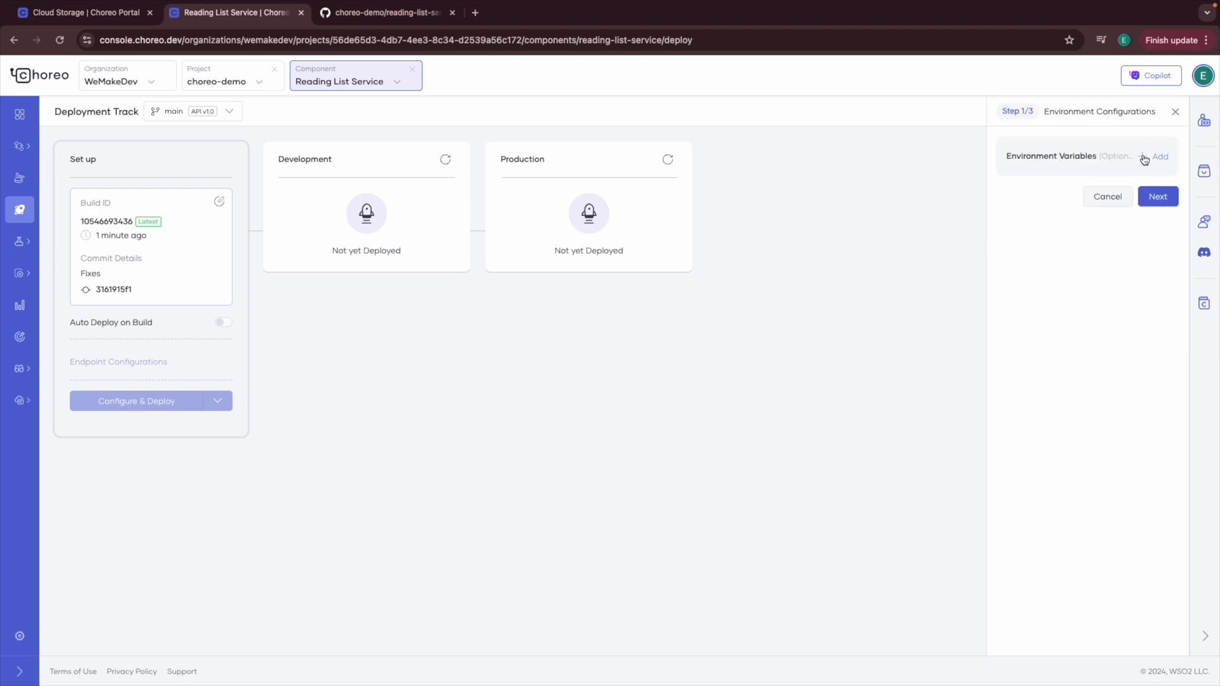
# Step: Start a new environment variable and name it DB_HOST, copied from the repository's .env.template
pyautogui.click(1154, 156)
pyautogui.click(376, 14)
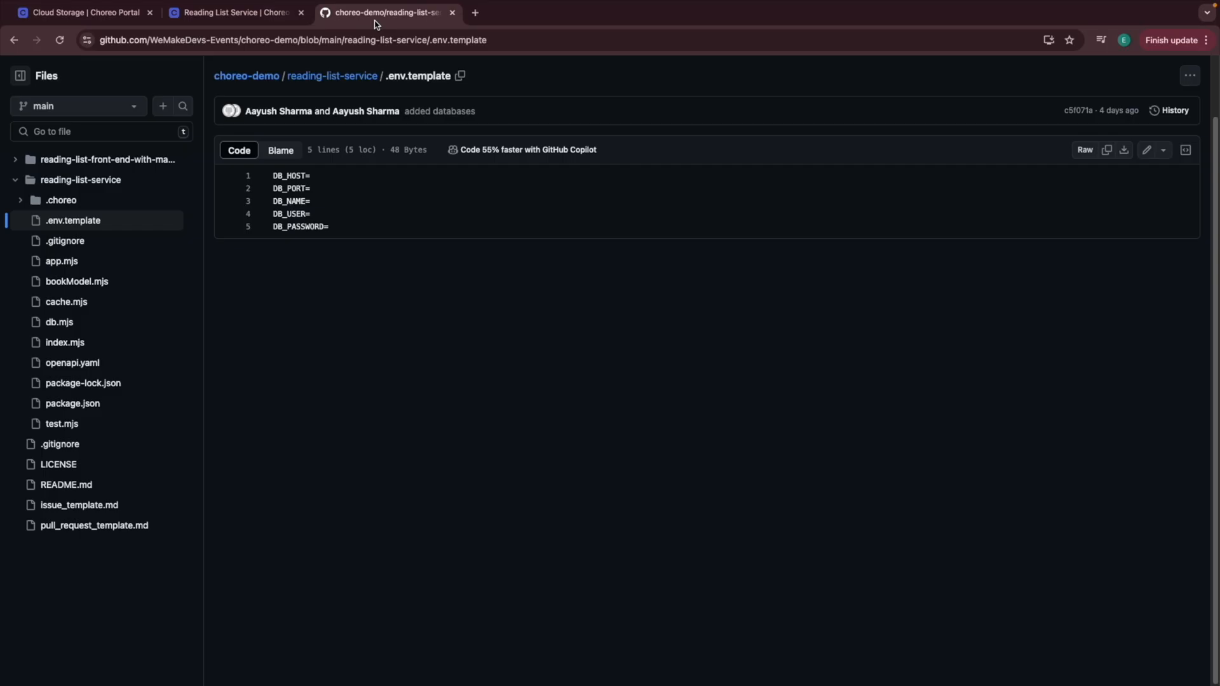
pyautogui.moveTo(313, 178); pyautogui.dragTo(261, 181)
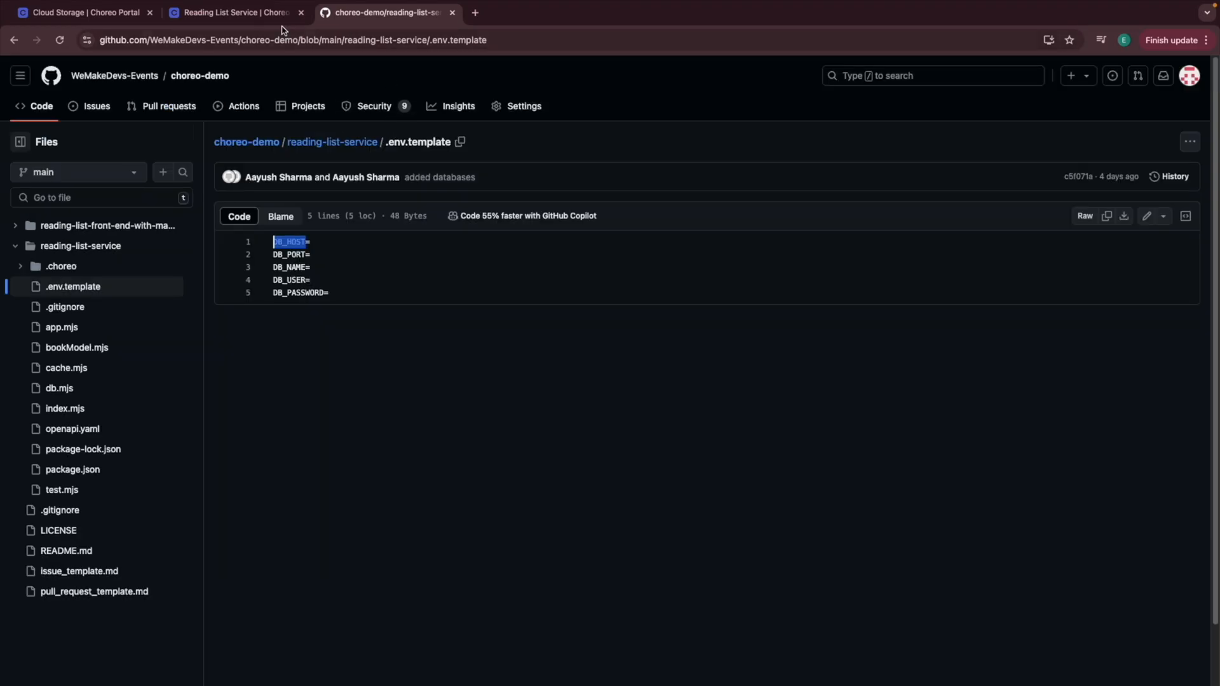
pyautogui.click(254, 14)
pyautogui.click(1088, 200)
pyautogui.hotkey('ctrl', 'v')
# Step: Set the DB_HOST value to the host copied from the choreo-database overview and add the variable
pyautogui.click(1077, 251)
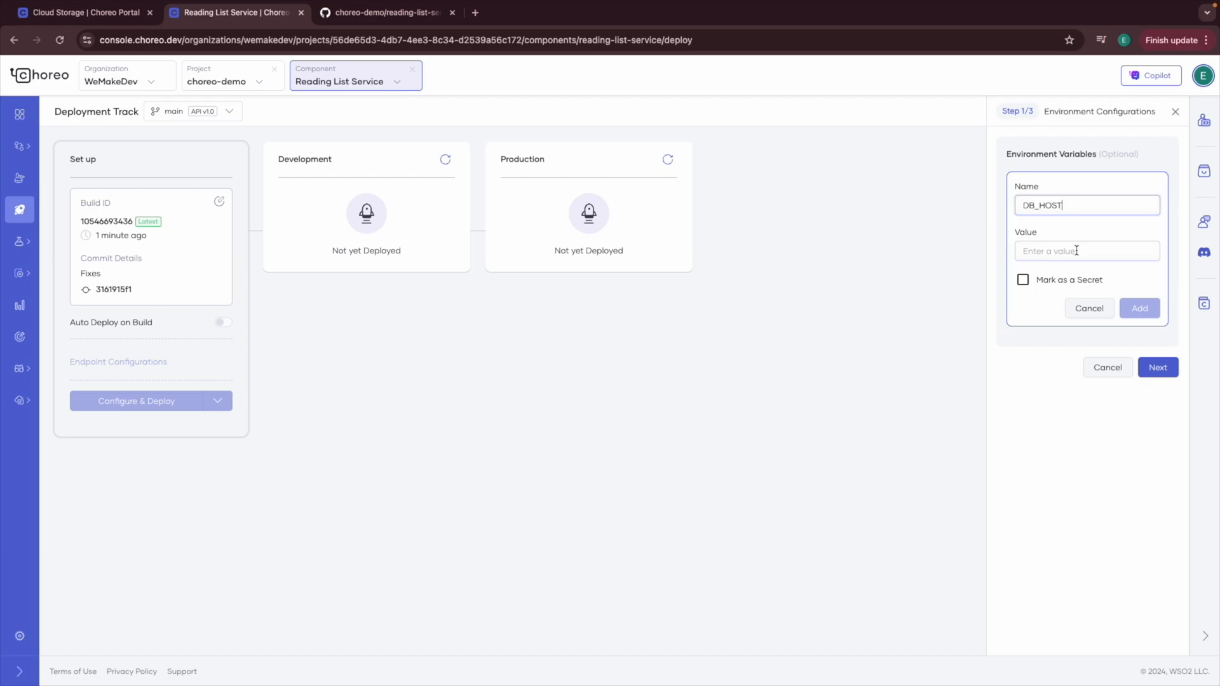
pyautogui.click(130, 14)
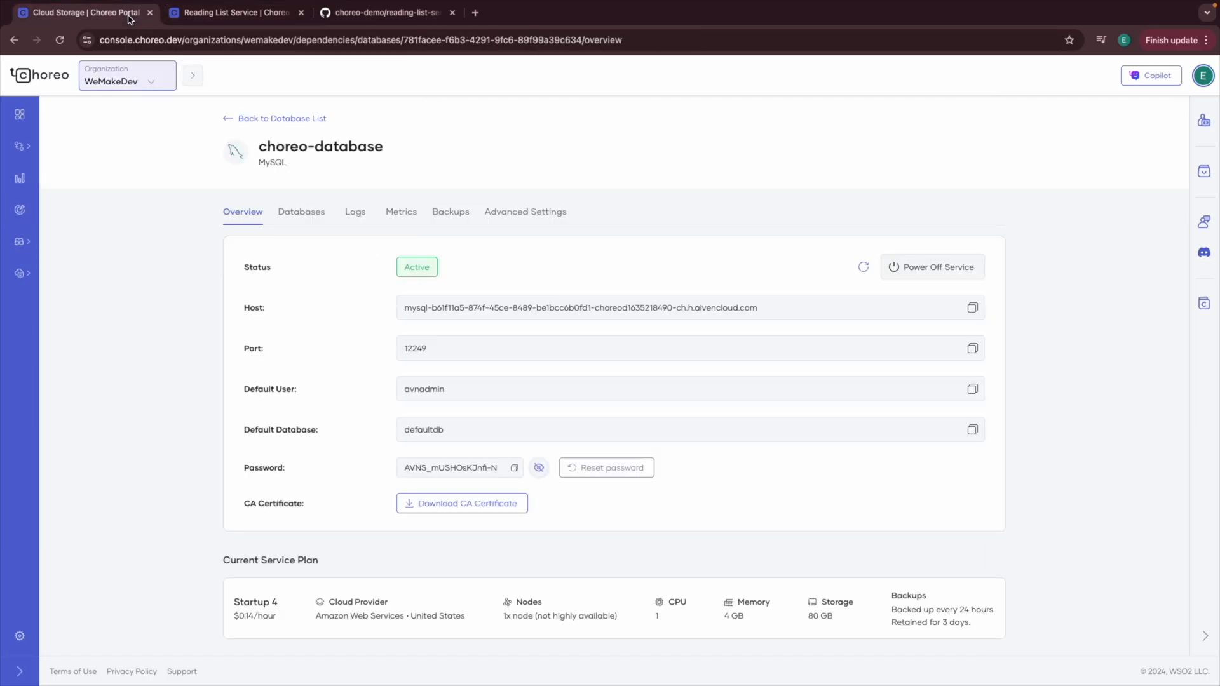
pyautogui.click(978, 309)
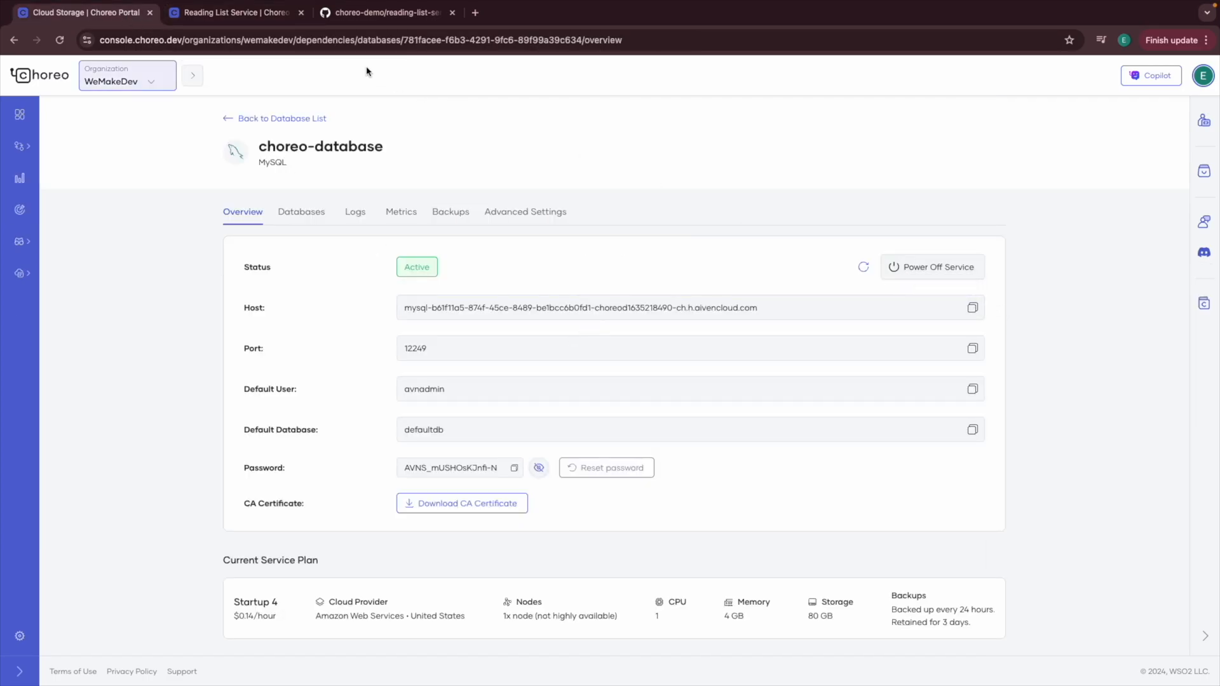
pyautogui.click(254, 14)
pyautogui.click(1077, 251)
pyautogui.hotkey('ctrl', 'v')
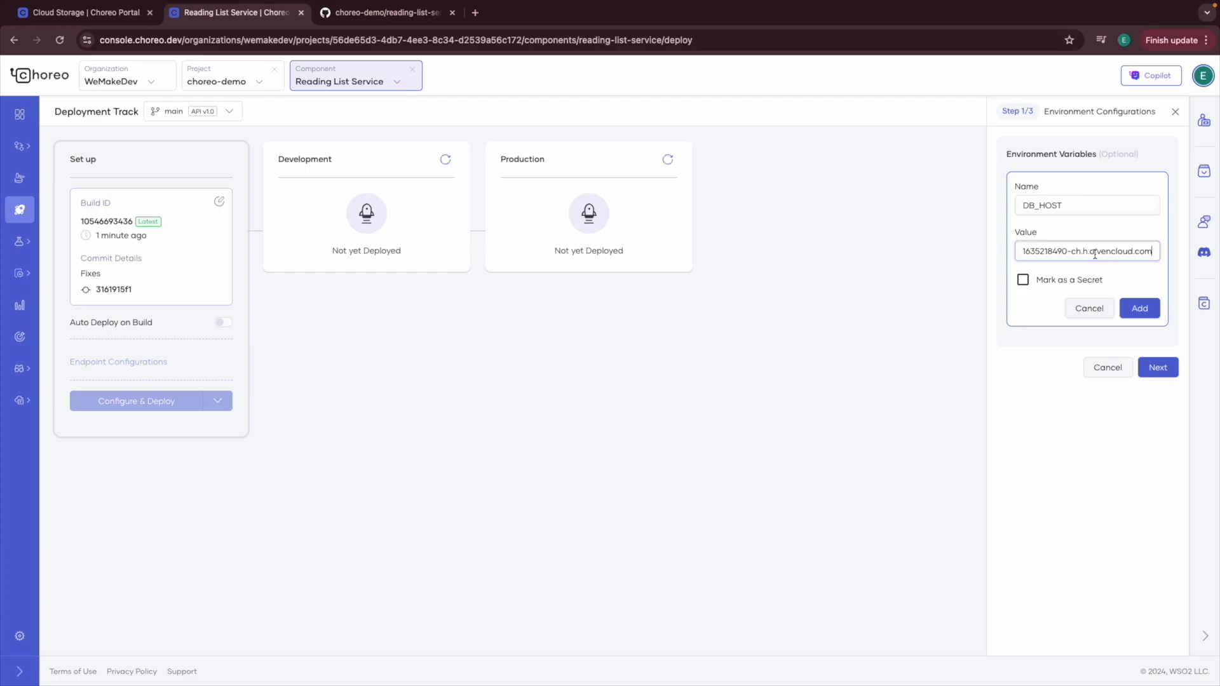
pyautogui.click(1142, 309)
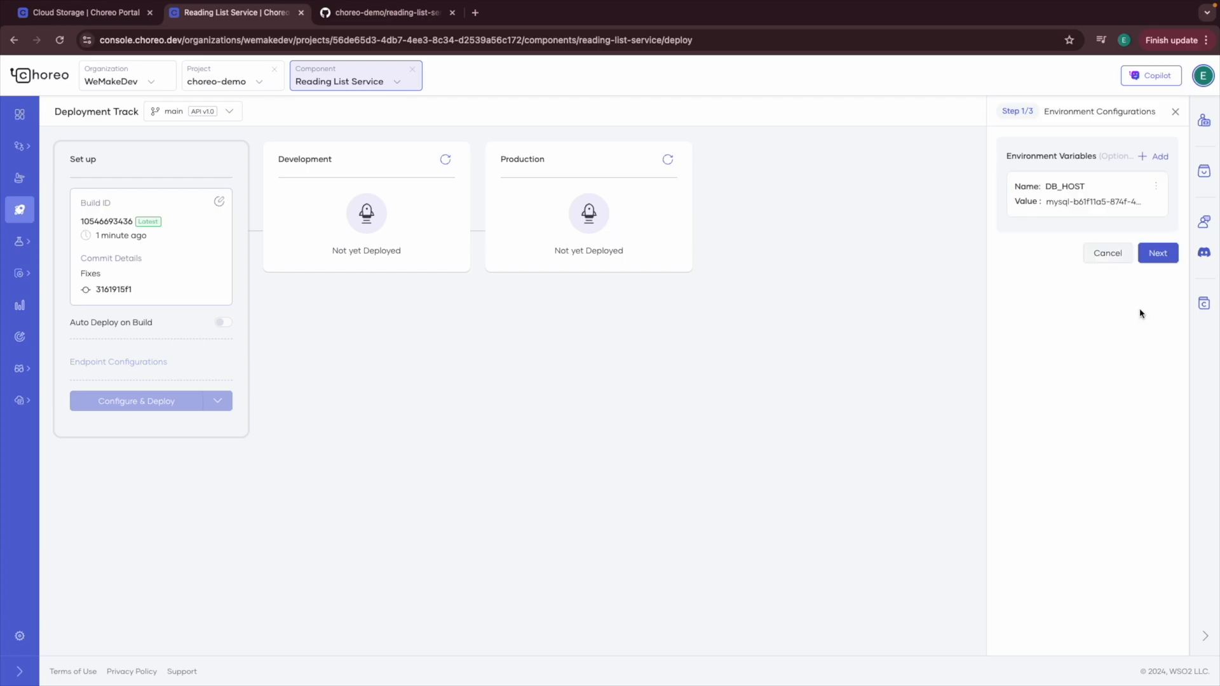
# Step: Add an environment variable DB_PORT with the value 12249, checking it against the port in the choreo-database overview
pyautogui.click(1157, 156)
pyautogui.click(346, 14)
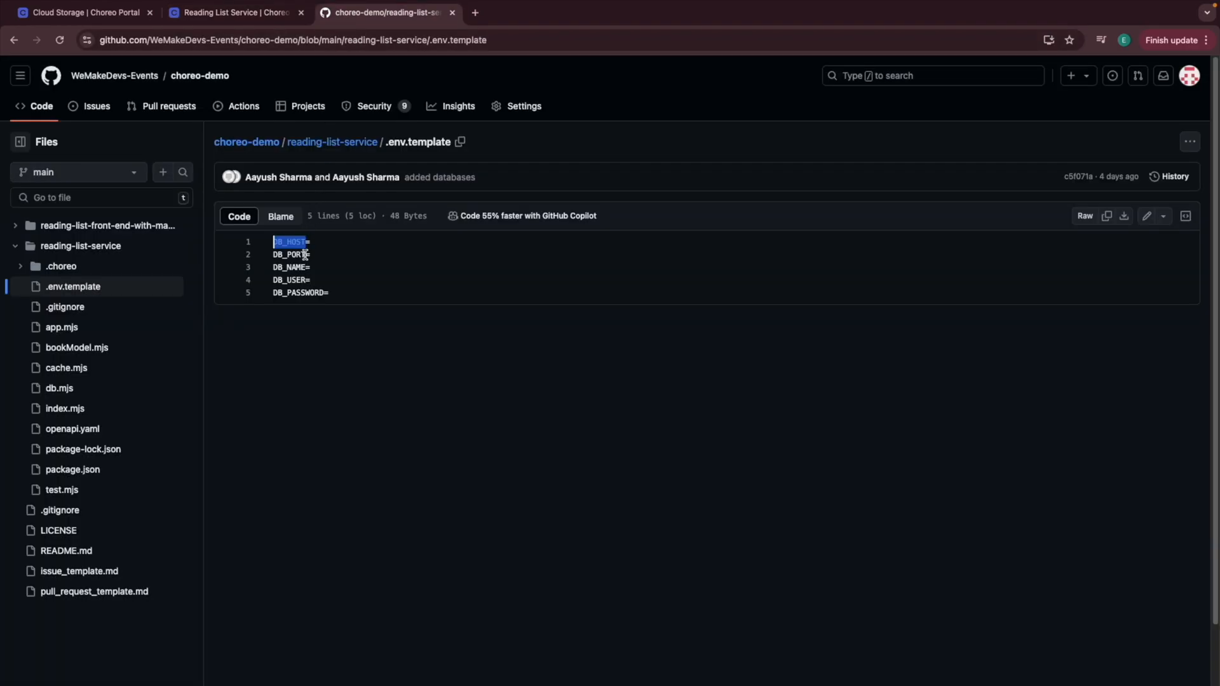
pyautogui.click(248, 19)
pyautogui.click(1077, 206)
pyautogui.write('DB_P')
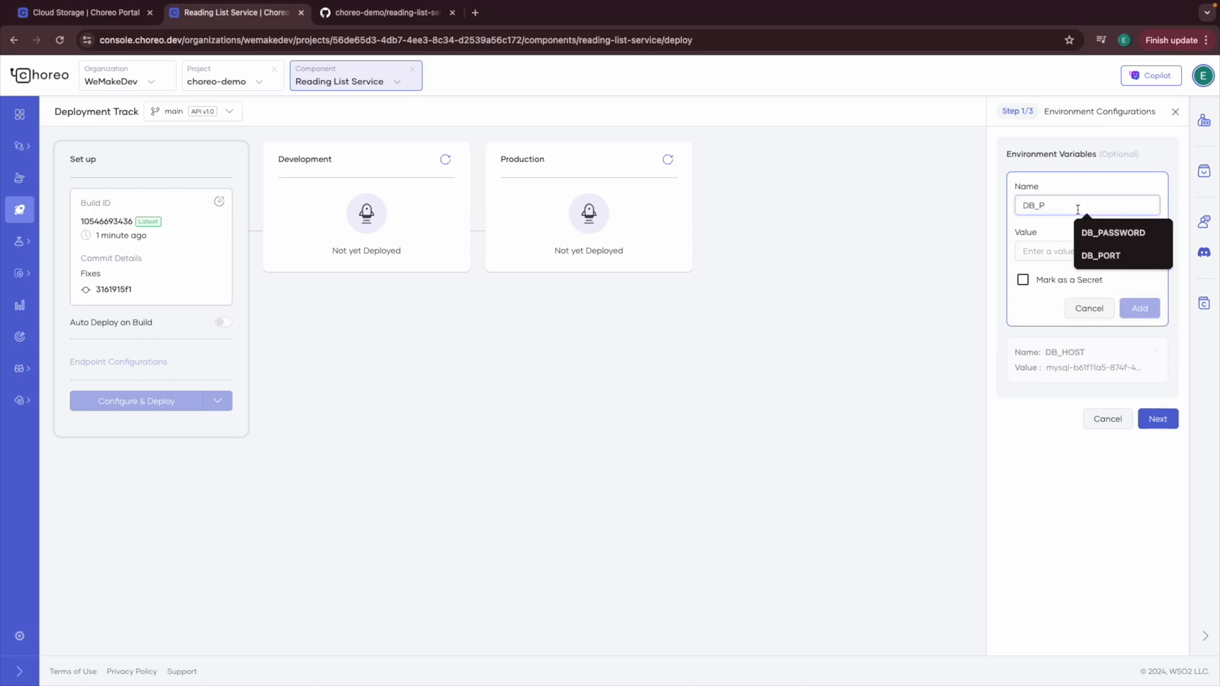
pyautogui.click(1105, 255)
pyautogui.click(1122, 252)
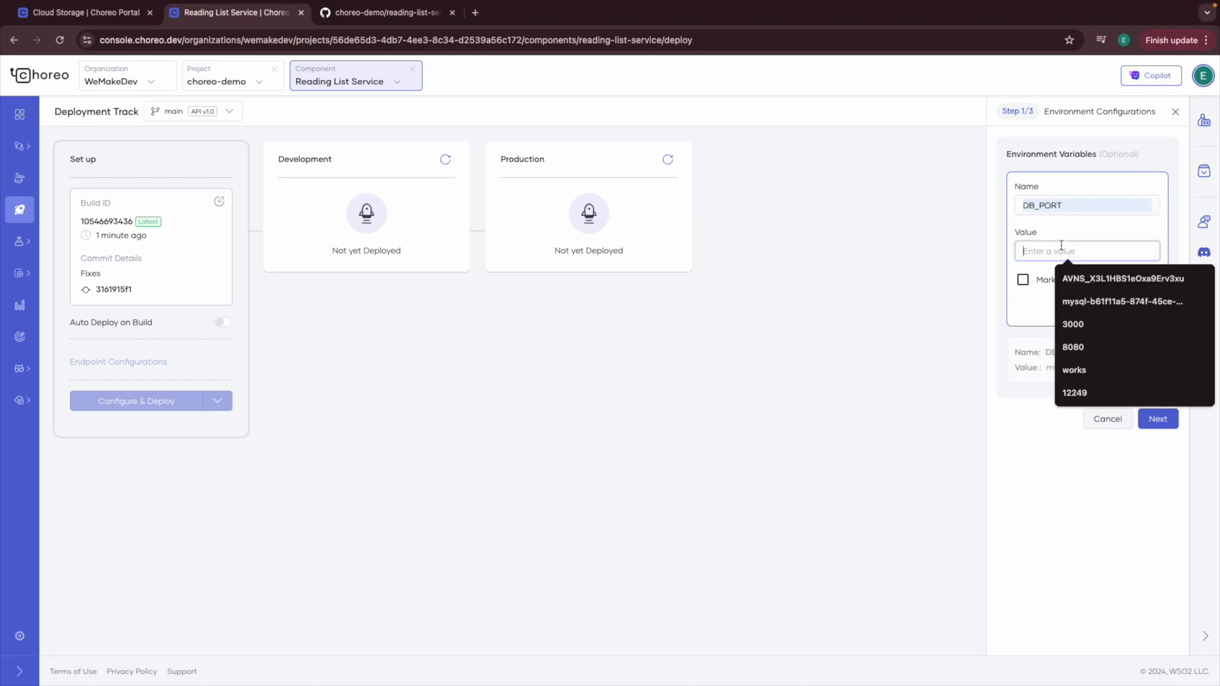
pyautogui.click(1102, 400)
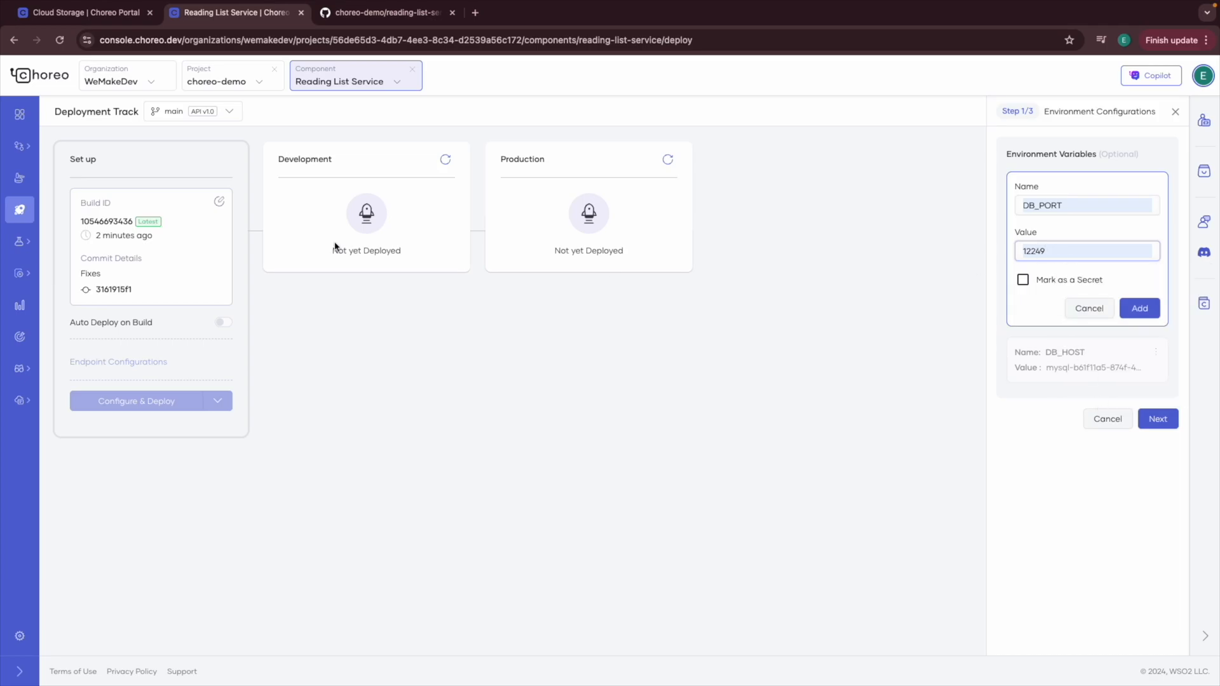
pyautogui.click(95, 15)
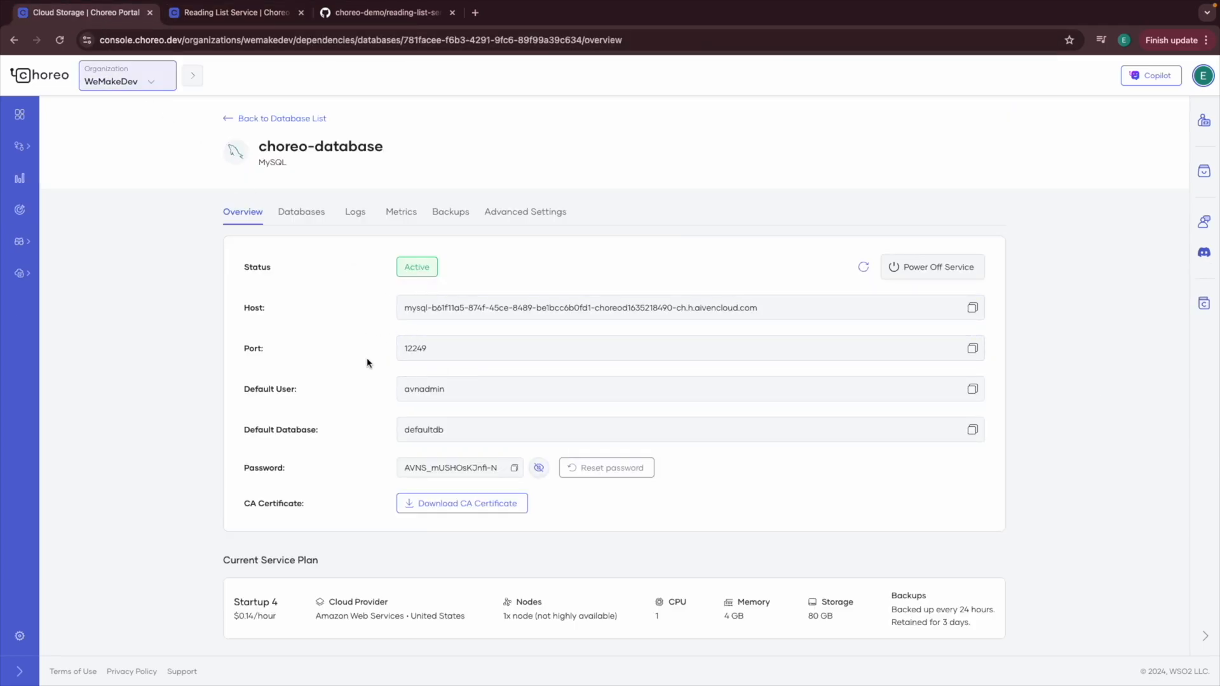
pyautogui.click(249, 20)
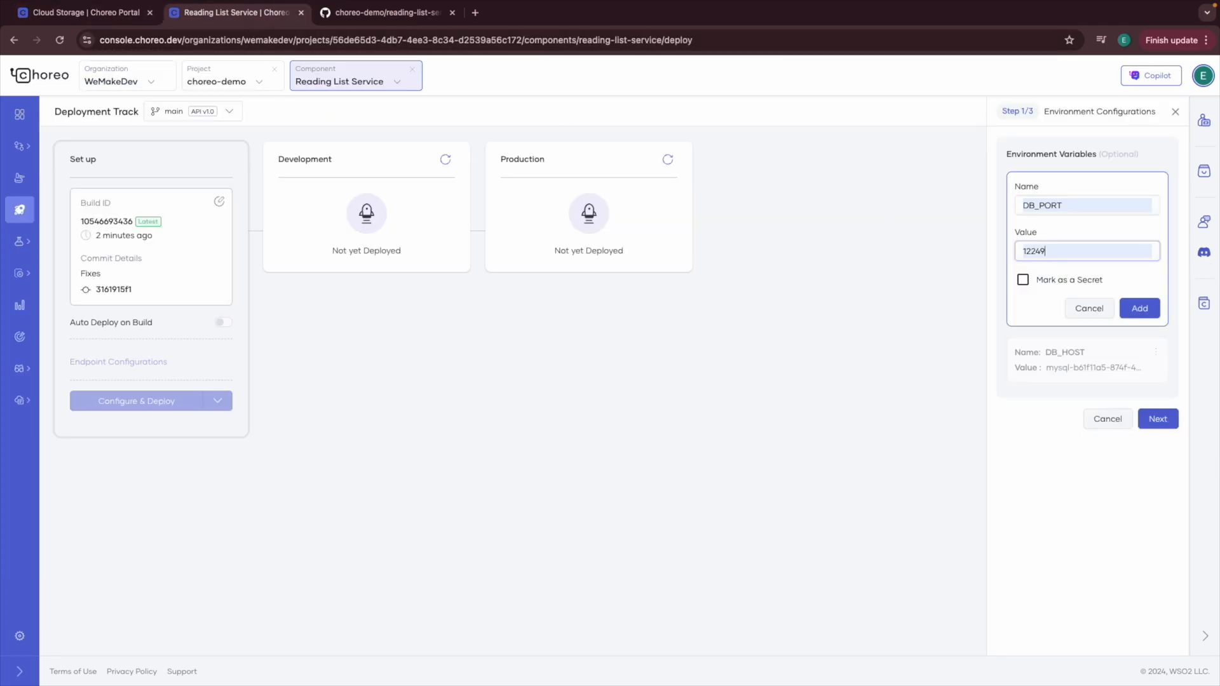
pyautogui.click(1139, 308)
# Step: Start another environment variable and name it DB_NAME, copied from the repository's .env.template
pyautogui.click(1146, 159)
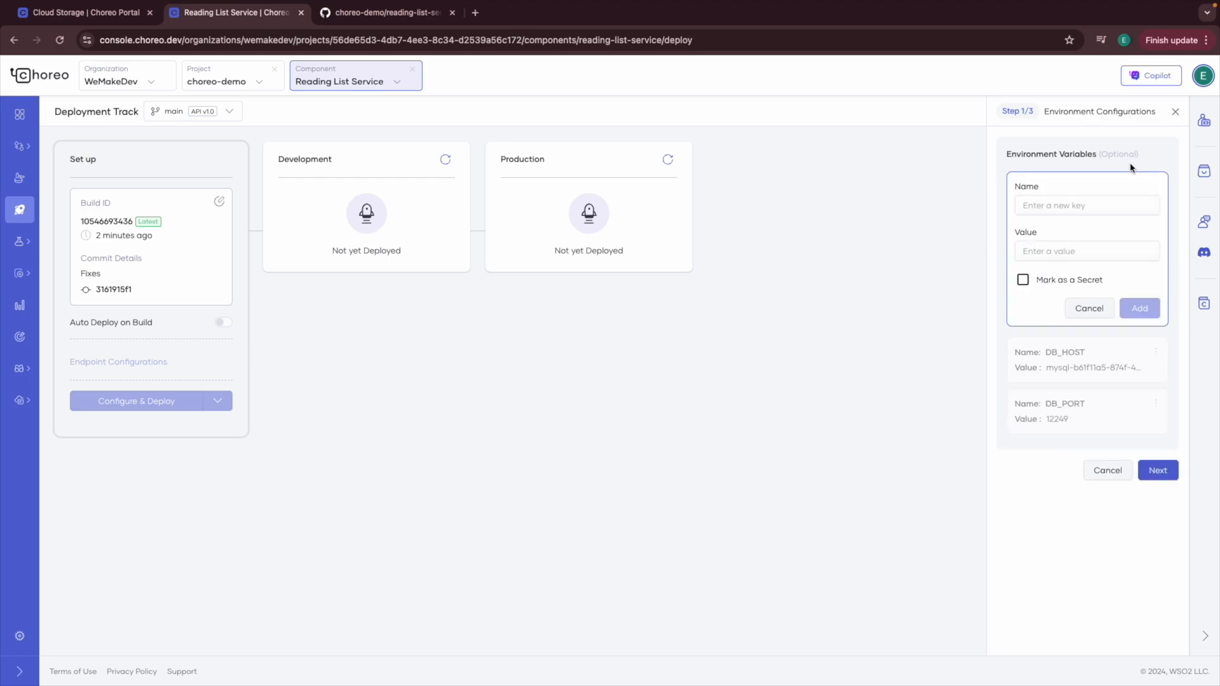
pyautogui.click(359, 23)
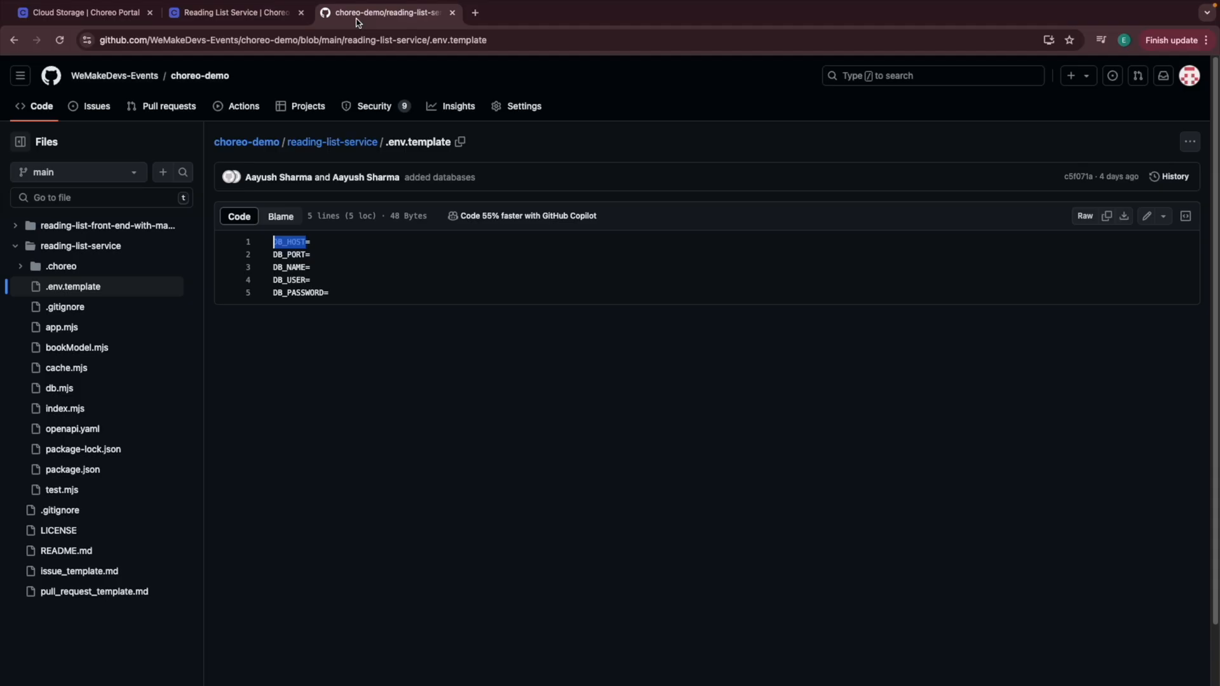
pyautogui.moveTo(307, 267); pyautogui.dragTo(270, 268)
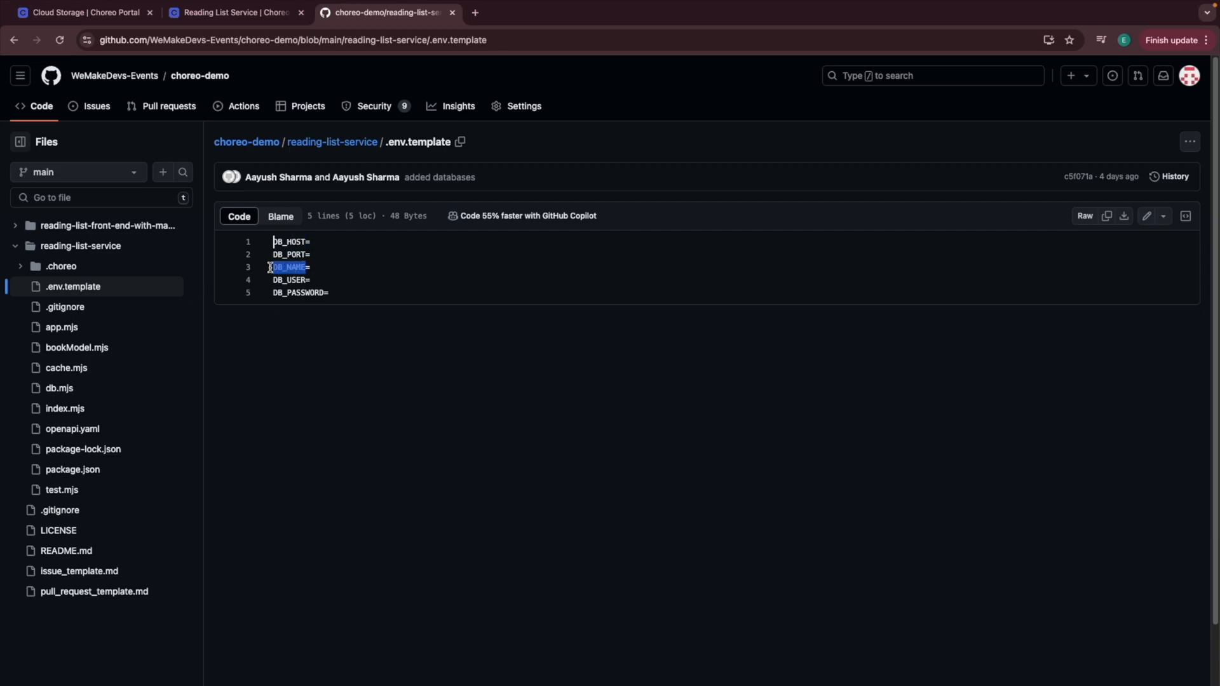
pyautogui.hotkey('ctrl', 'c')
pyautogui.click(235, 12)
pyautogui.click(1055, 204)
pyautogui.hotkey('ctrl', 'v')
# Step: Set the DB_NAME value to defaultdb, copied from the database overview, and add the variable
pyautogui.click(1084, 250)
pyautogui.click(26, 23)
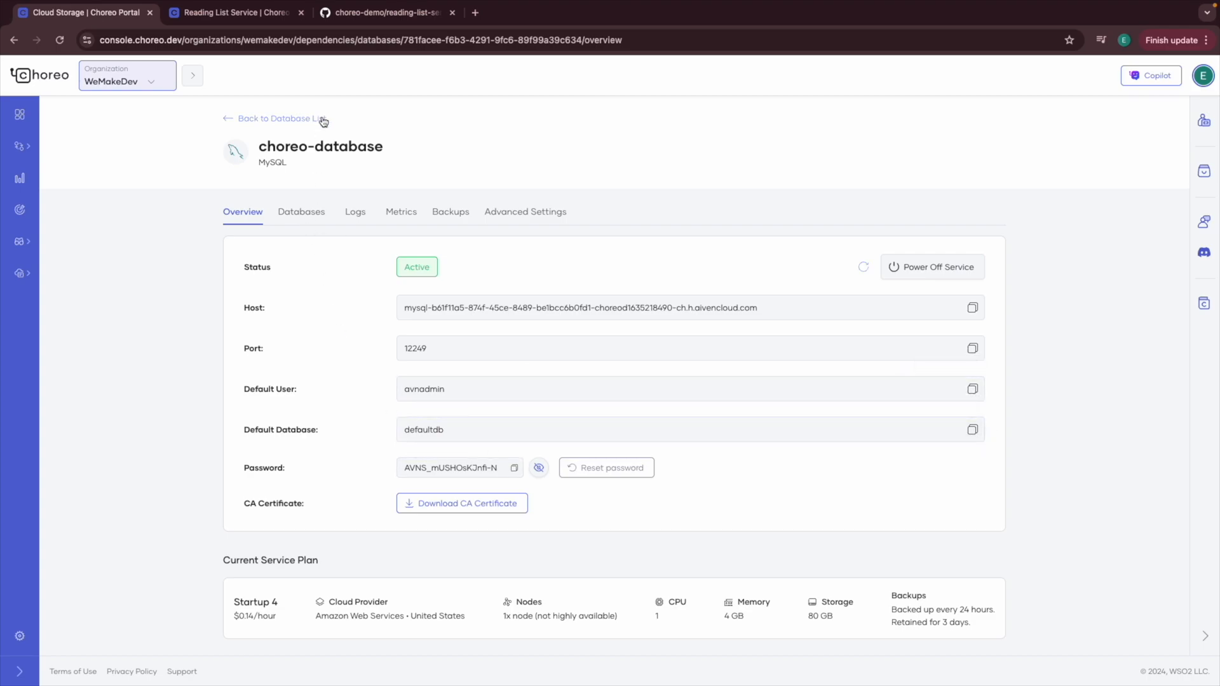
pyautogui.click(254, 13)
pyautogui.click(1084, 252)
pyautogui.hotkey('ctrl', 'v')
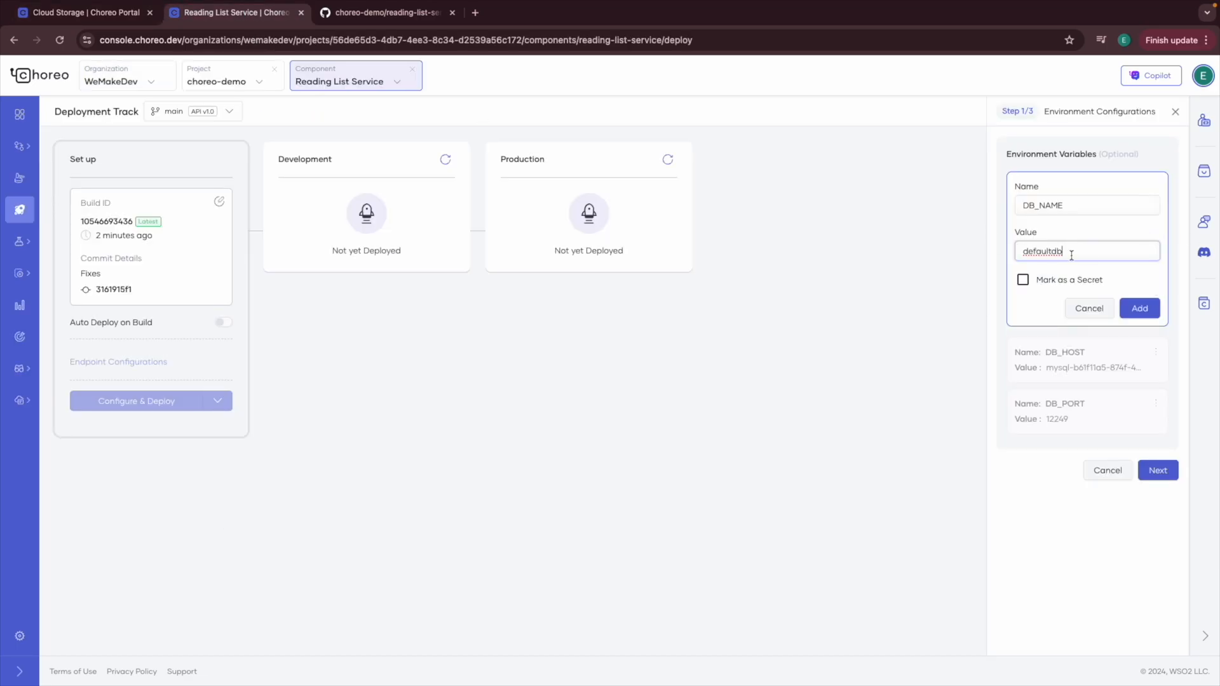
pyautogui.click(1144, 309)
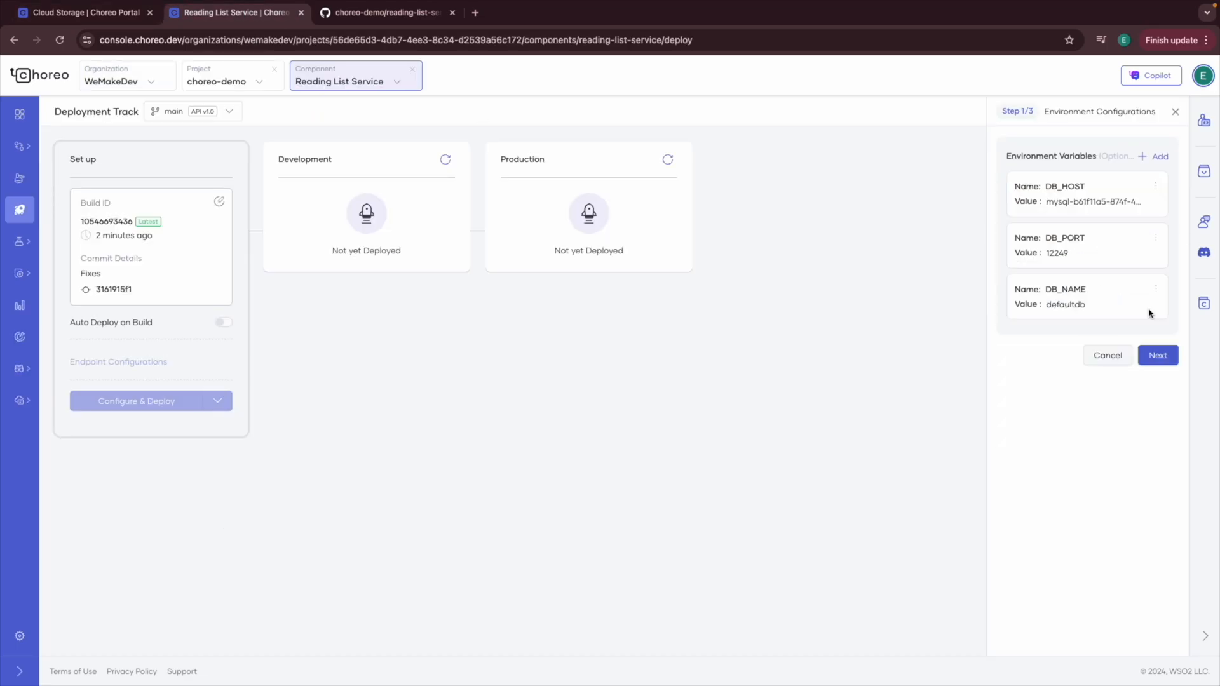
# Step: Start another environment variable and name it DB_USER, copied from the repository's .env.template
pyautogui.click(1160, 160)
pyautogui.click(370, 13)
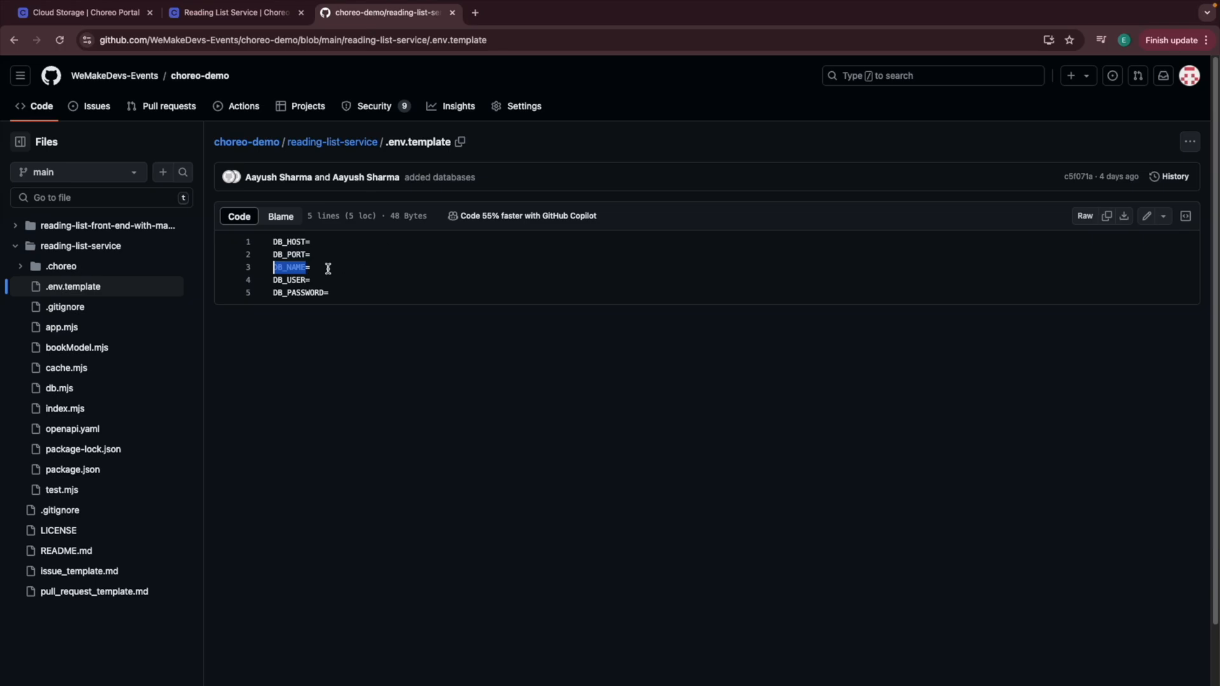
pyautogui.moveTo(307, 280); pyautogui.dragTo(252, 282)
pyautogui.click(235, 18)
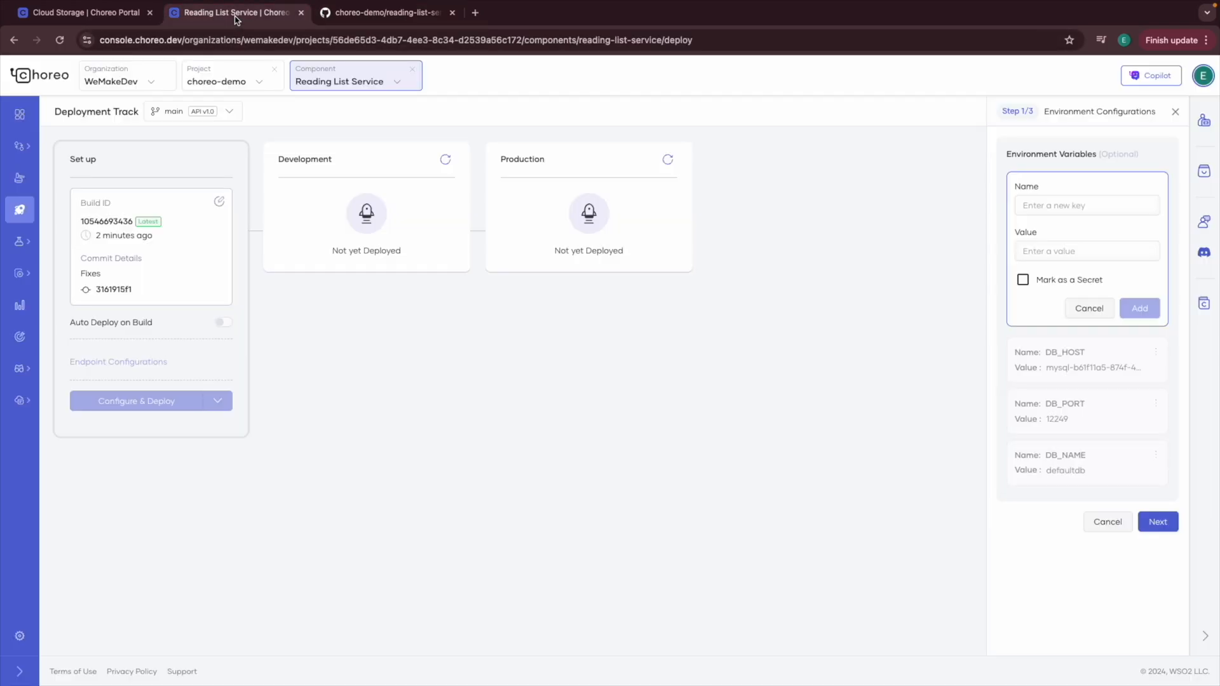
pyautogui.click(1065, 203)
pyautogui.press('super+v')
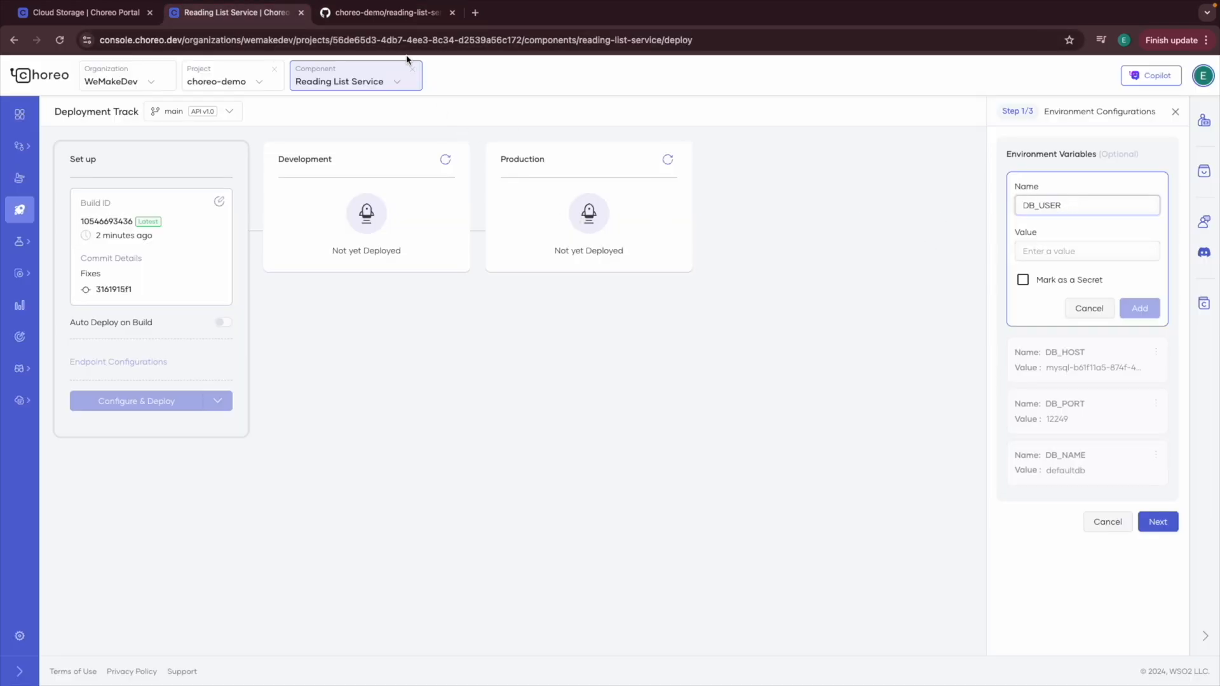
# Step: Set the DB_USER value to the default user avnadmin, copied from the database overview, and add the variable
pyautogui.click(379, 16)
pyautogui.click(118, 16)
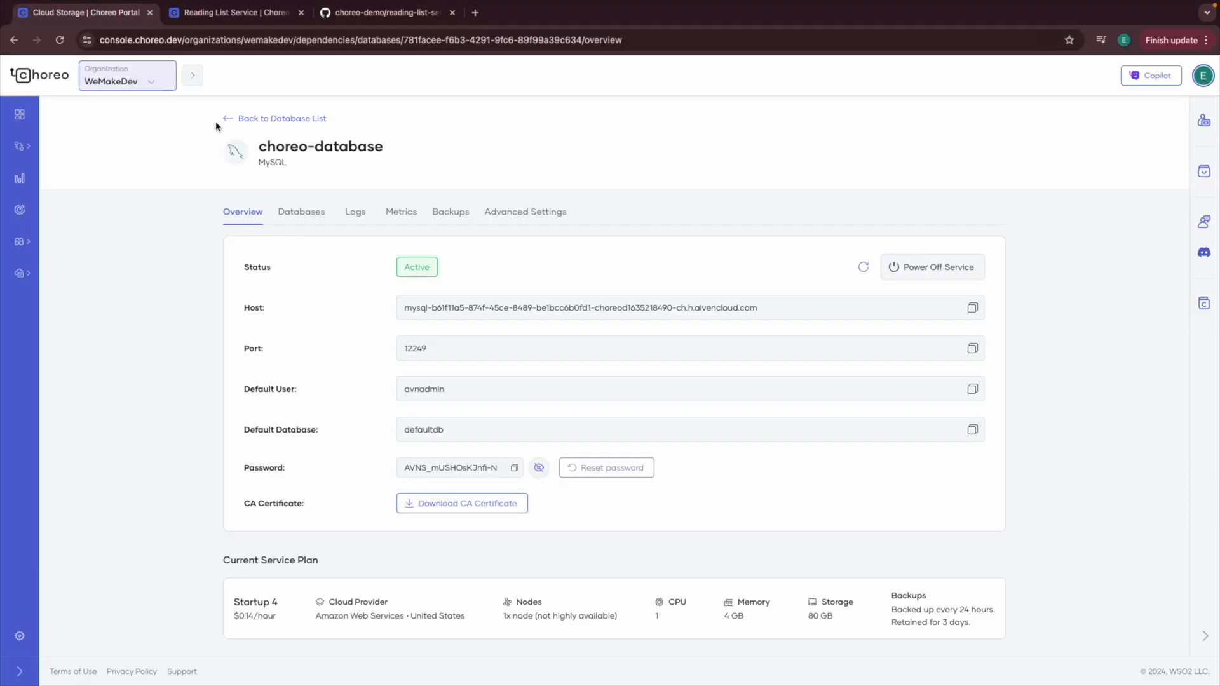
pyautogui.click(970, 390)
pyautogui.click(381, 14)
pyautogui.click(235, 13)
pyautogui.click(1020, 251)
pyautogui.press('super+v')
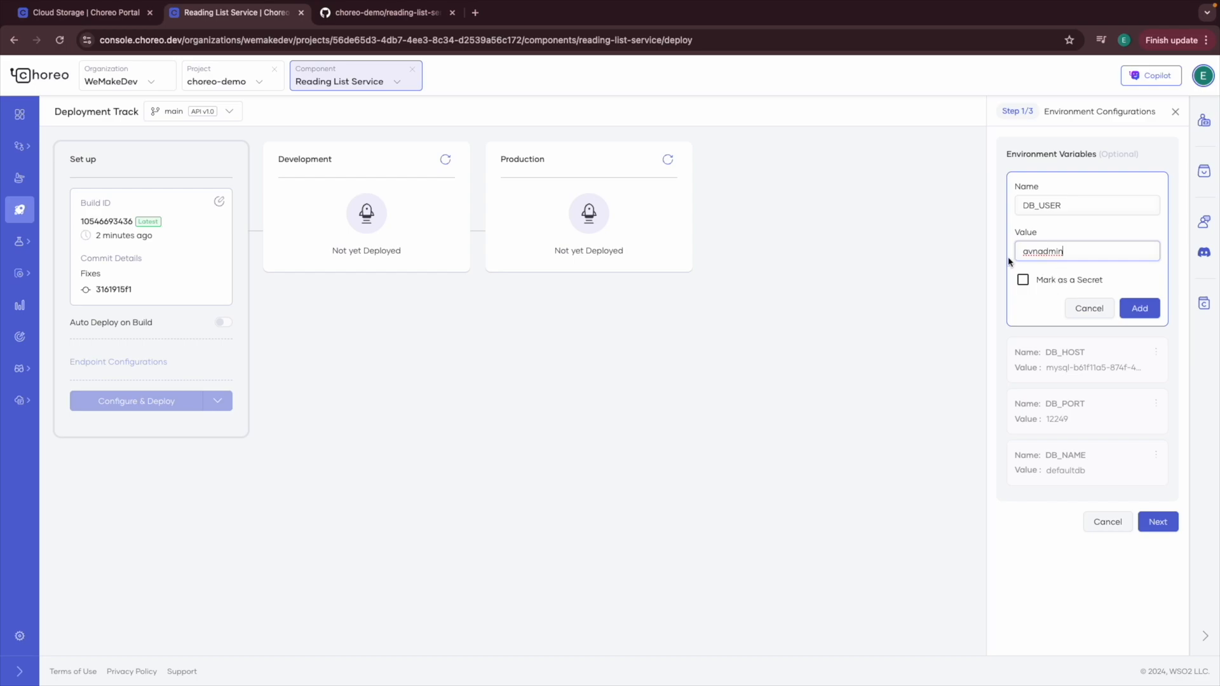
pyautogui.click(1152, 316)
# Step: Add an environment variable DB_PASSWORD whose value is the database password copied from the choreo-database overview
pyautogui.click(1154, 156)
pyautogui.click(1060, 200)
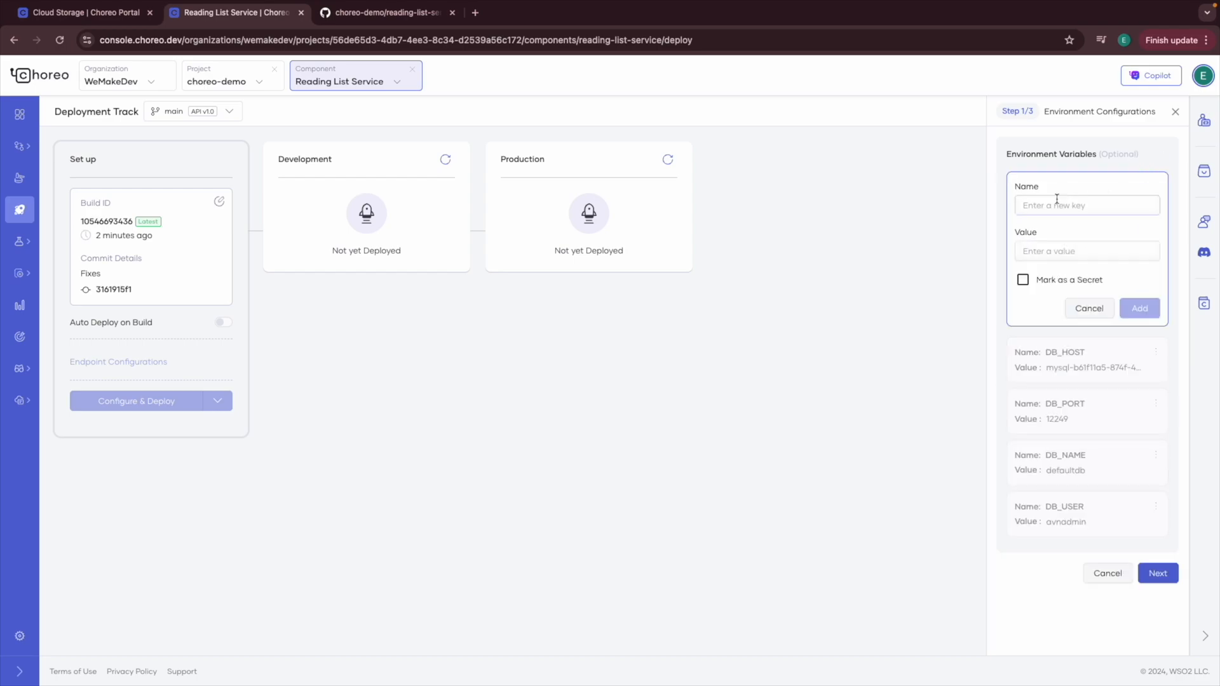
pyautogui.click(1106, 302)
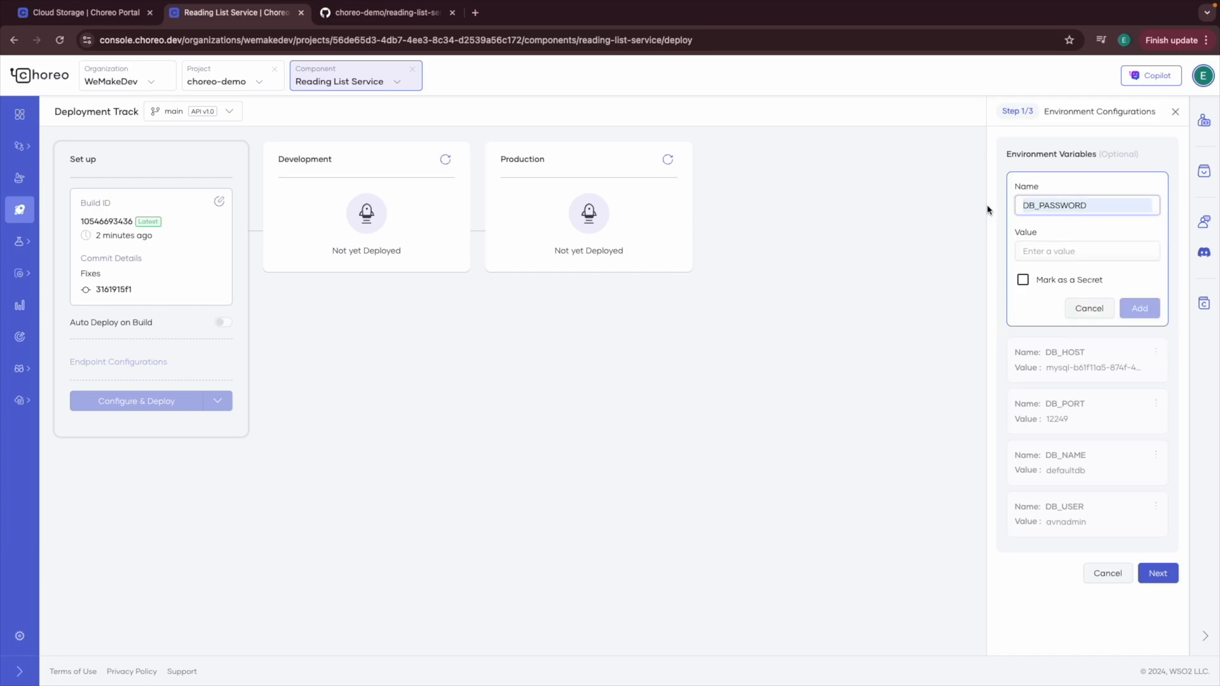
pyautogui.click(122, 16)
pyautogui.click(514, 468)
pyautogui.click(233, 14)
pyautogui.click(1074, 251)
pyautogui.hotkey('ctrl', 'v')
pyautogui.click(1140, 309)
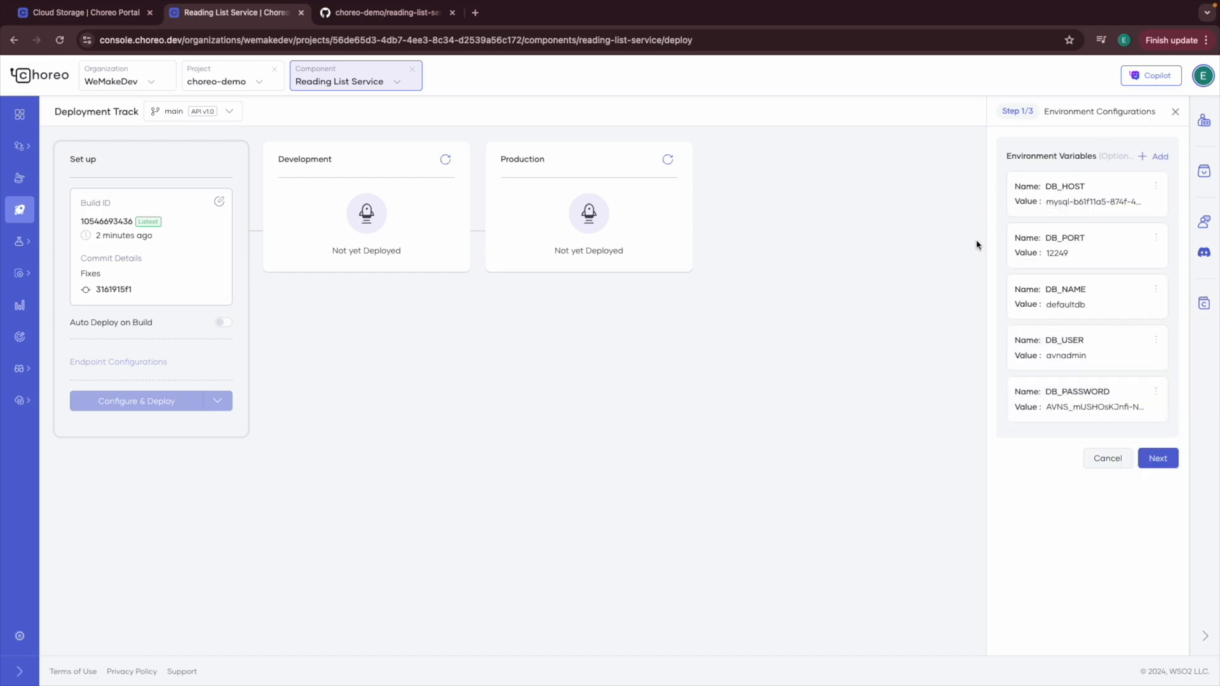
# Step: Continue without a file mount, review the Books REST Endpoint details and deploy the service
pyautogui.click(1154, 458)
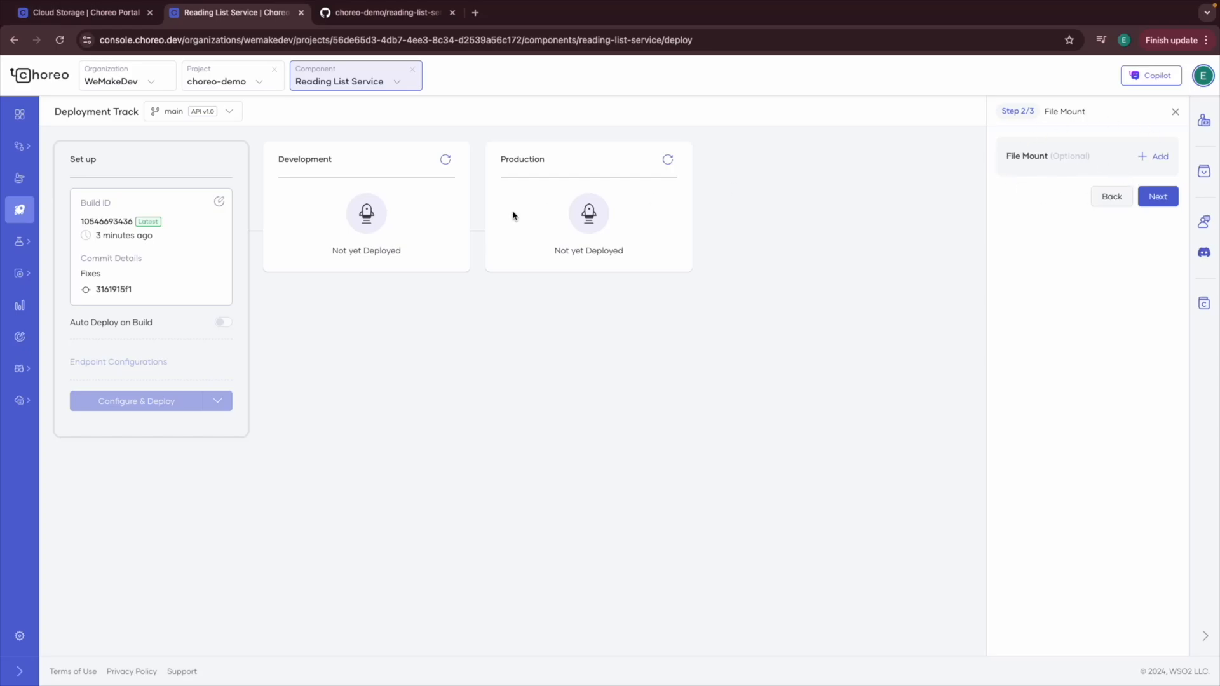
pyautogui.click(1149, 203)
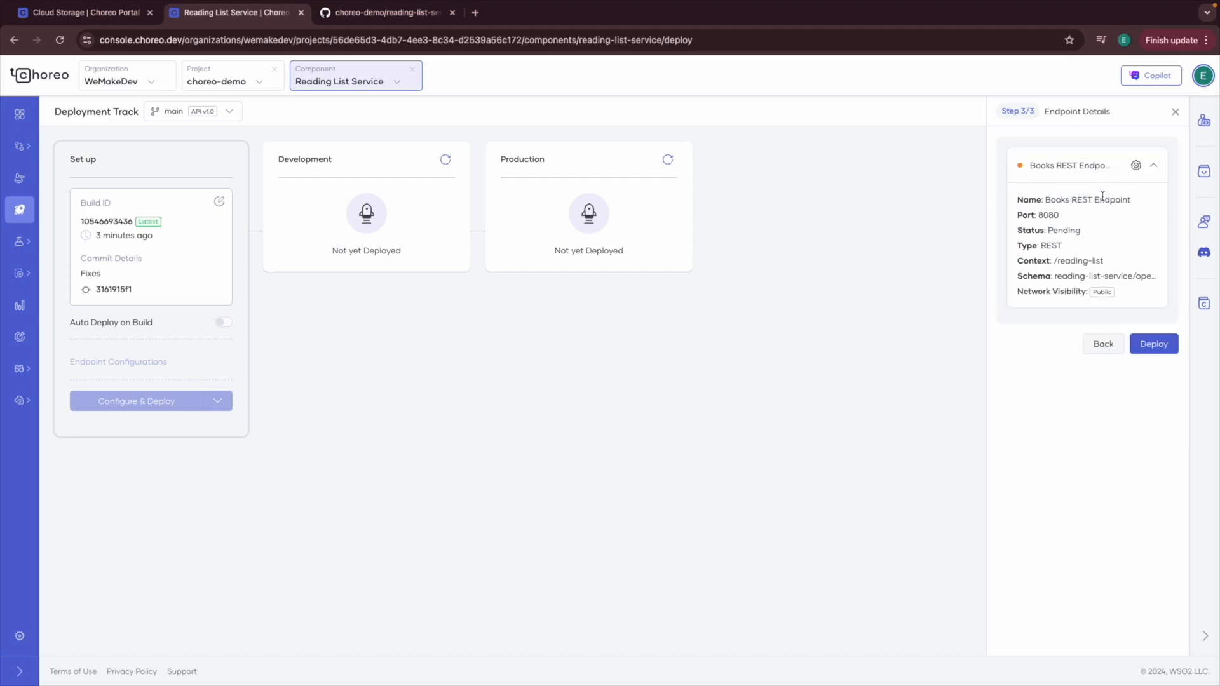
pyautogui.moveTo(1047, 196); pyautogui.dragTo(1183, 277)
pyautogui.click(1043, 214)
pyautogui.click(1039, 250)
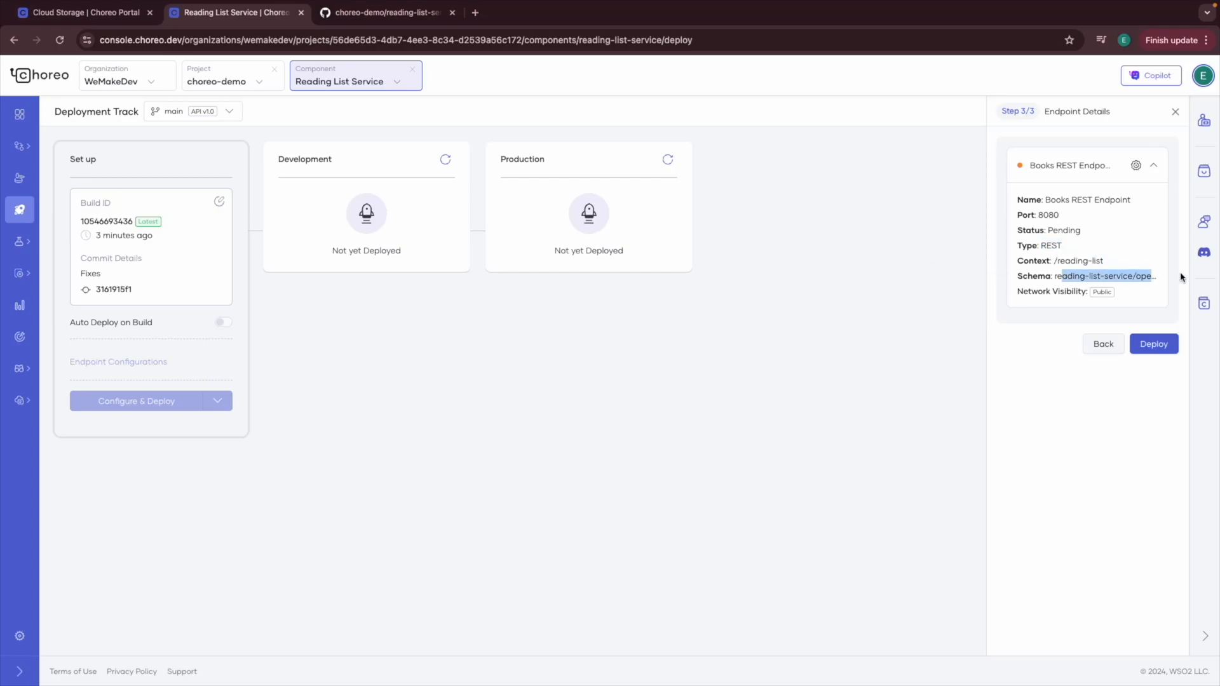
pyautogui.click(1053, 293)
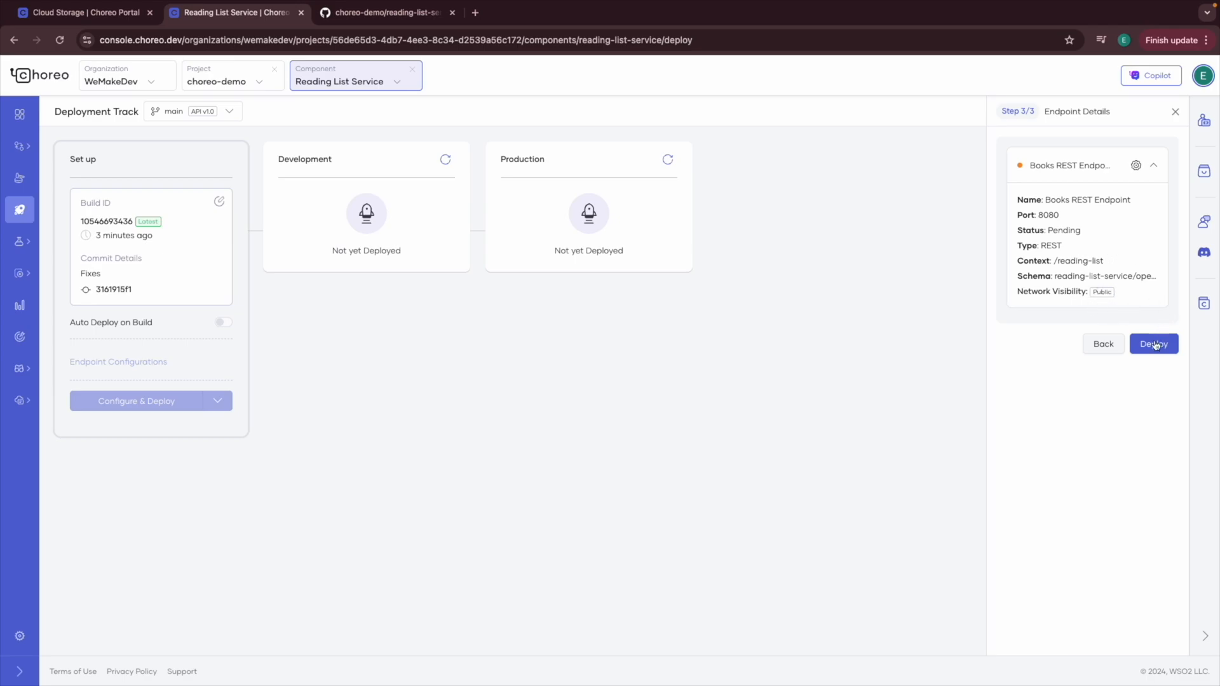
pyautogui.click(1155, 344)
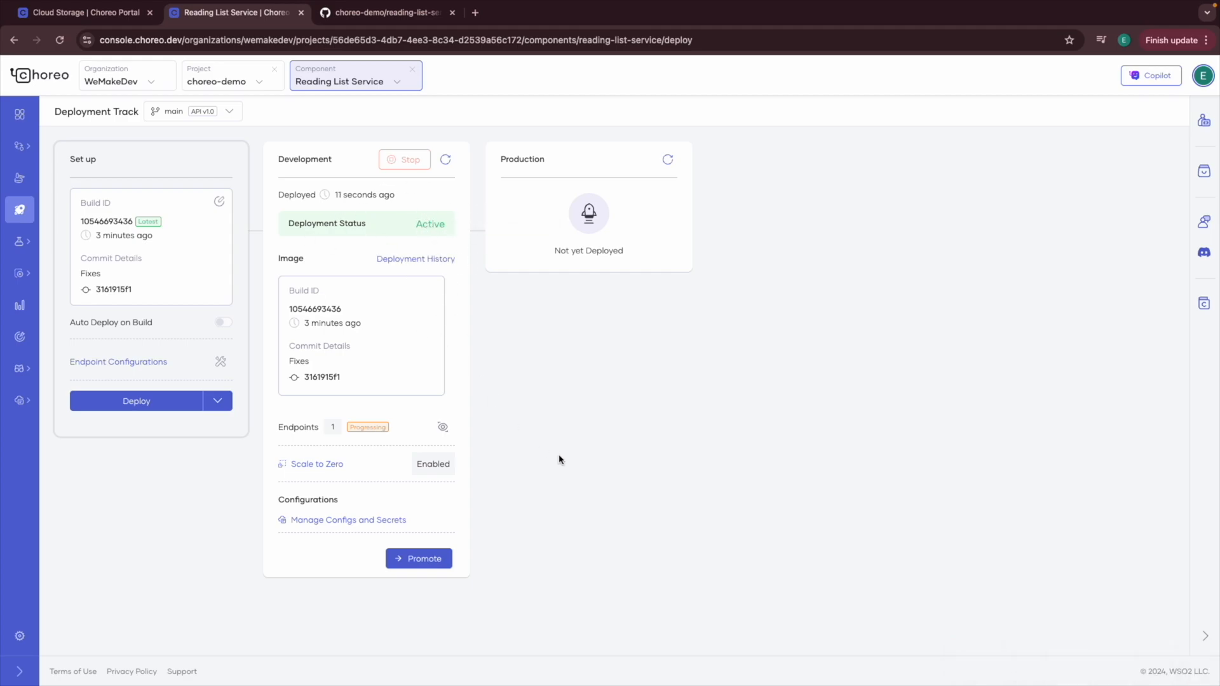
# Step: Open the service's test console and execute the GET /books request that lists all books
pyautogui.click(24, 245)
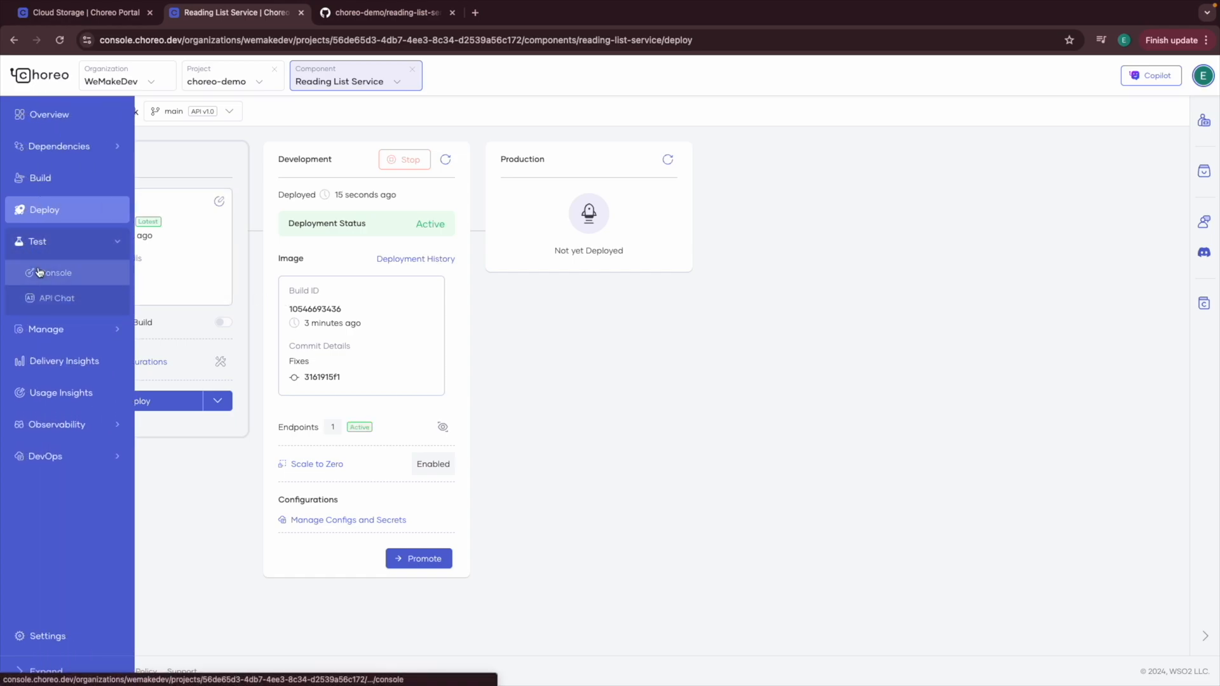
pyautogui.click(54, 274)
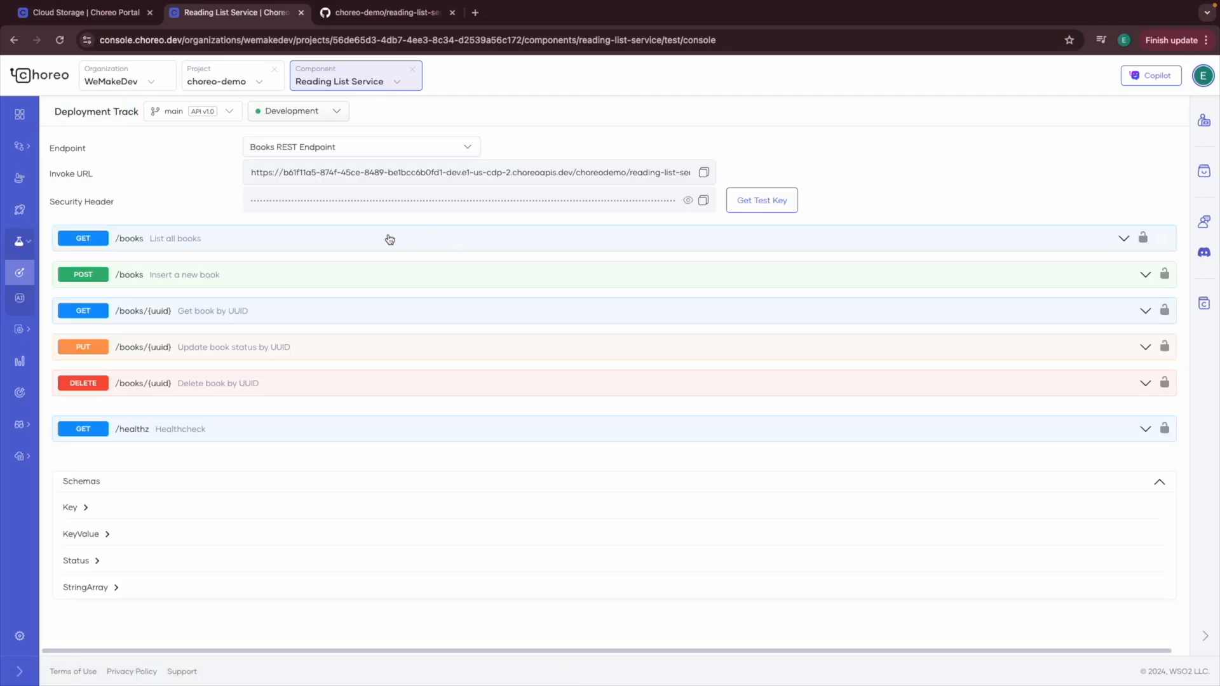
pyautogui.click(1040, 247)
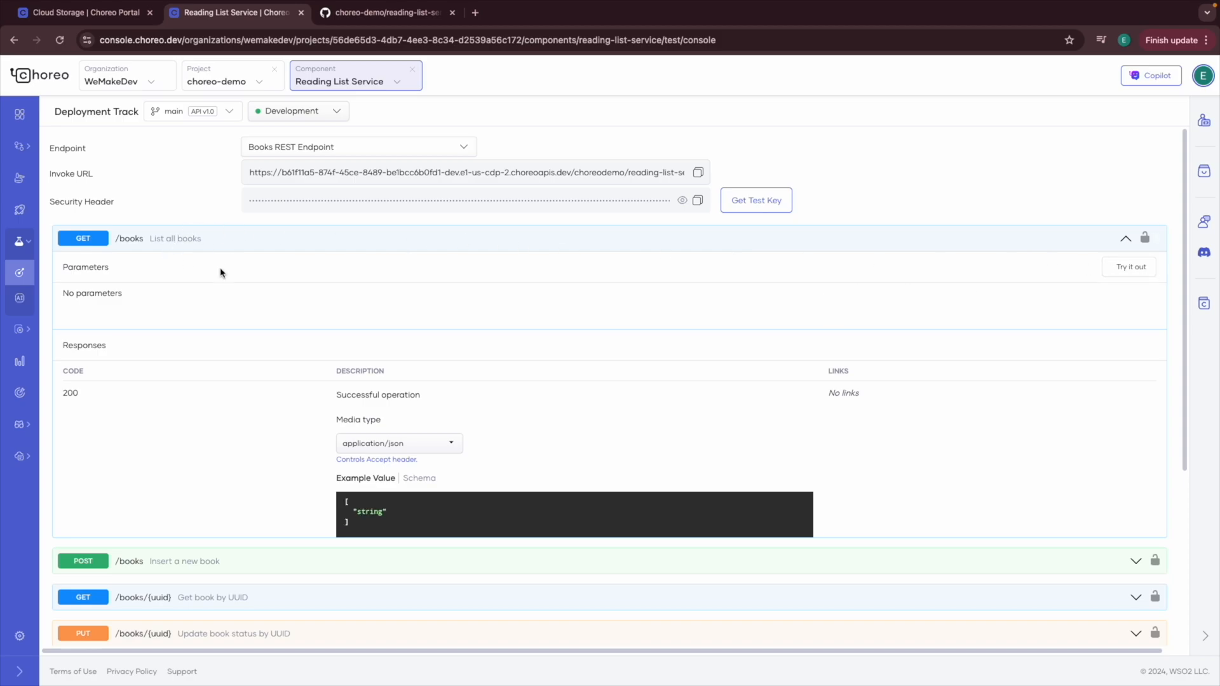
pyautogui.click(1131, 267)
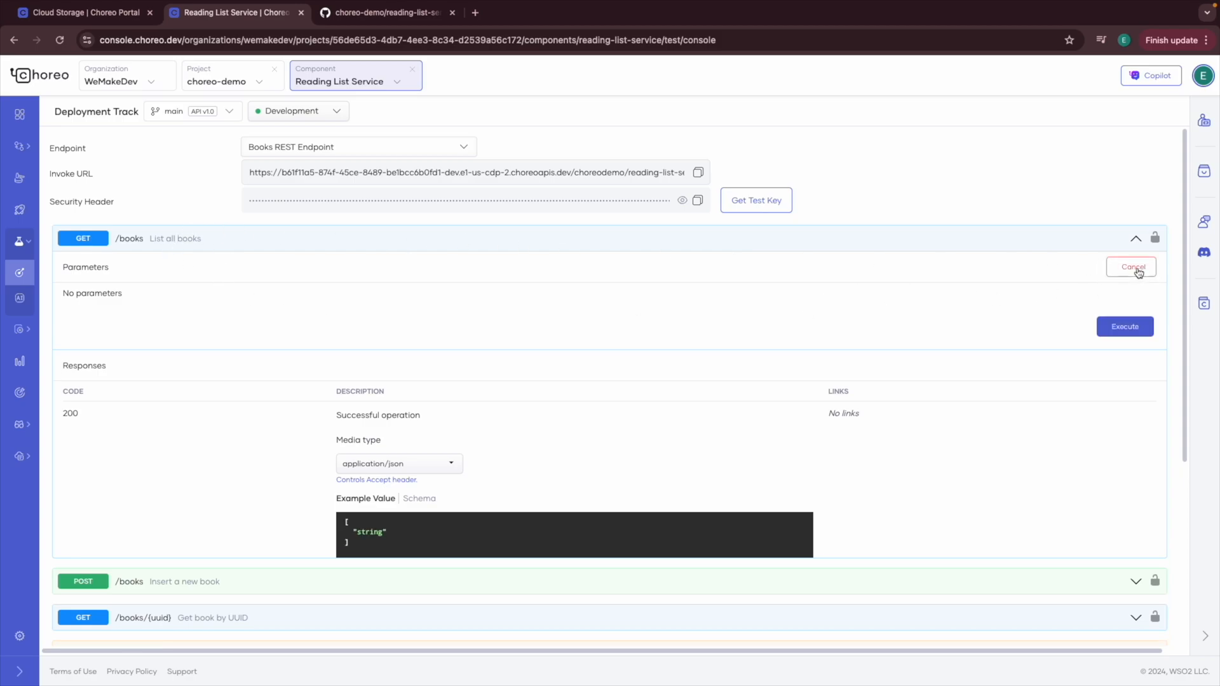
pyautogui.click(1134, 332)
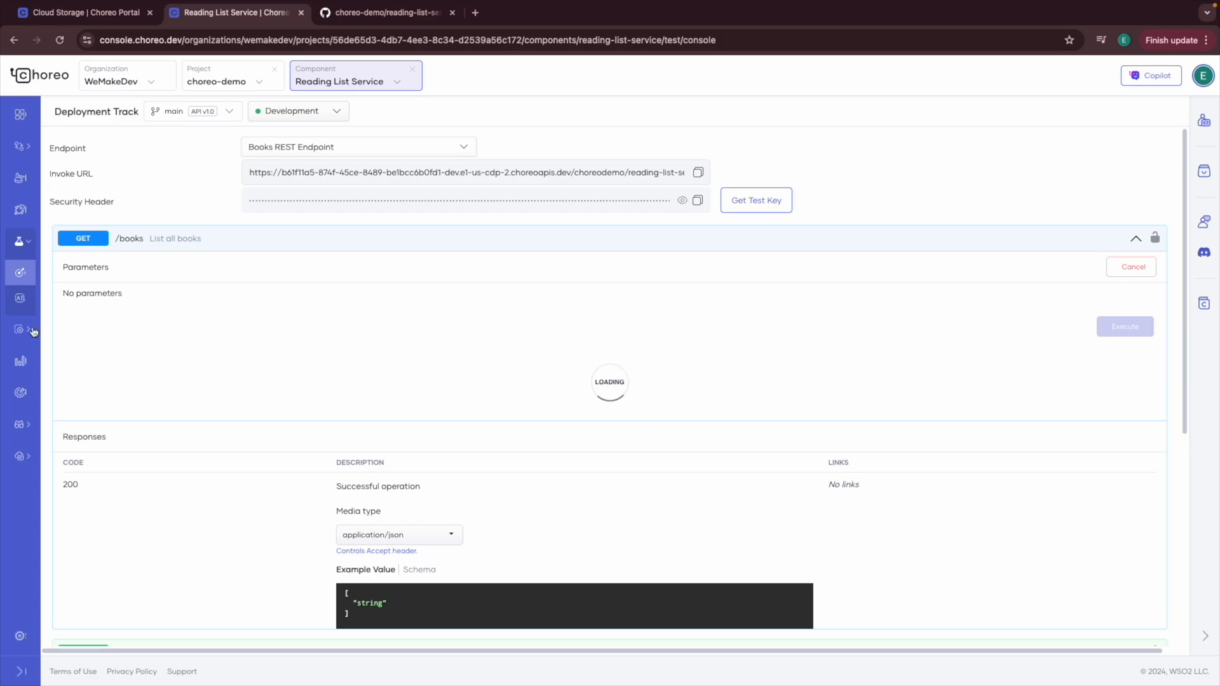
# Step: Check the reading list service's Development deployment status on the deploy page and return to the test console
pyautogui.click(20, 216)
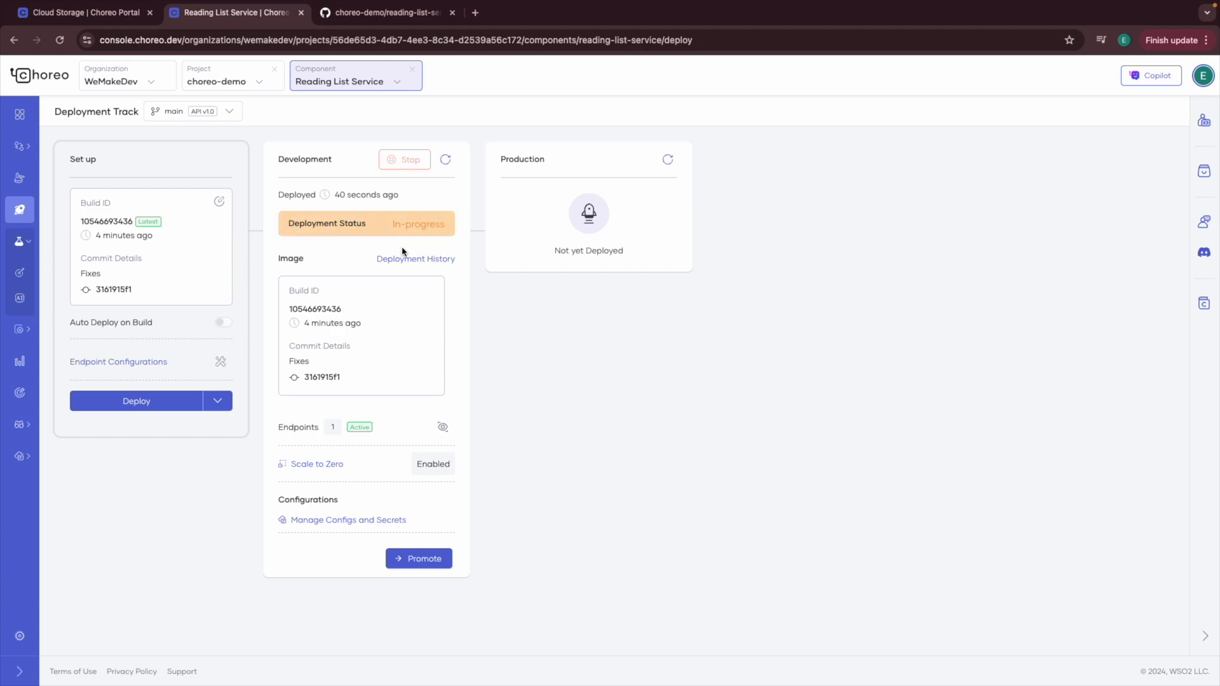
pyautogui.moveTo(24, 225)
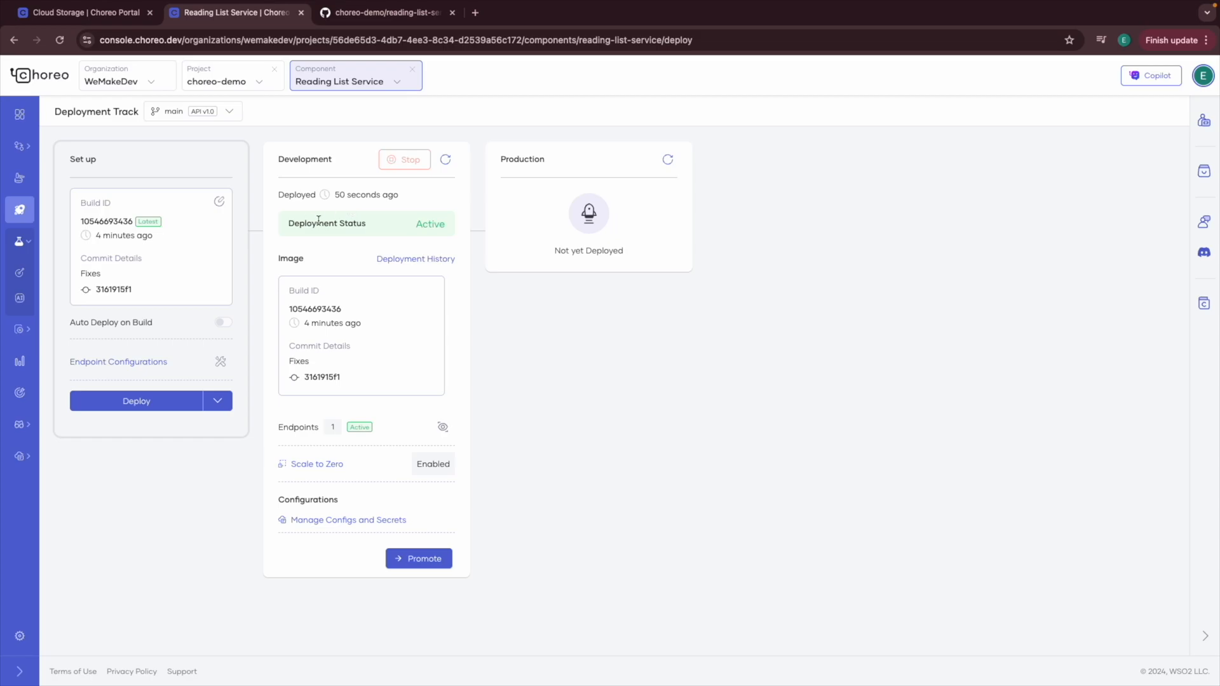
pyautogui.click(55, 279)
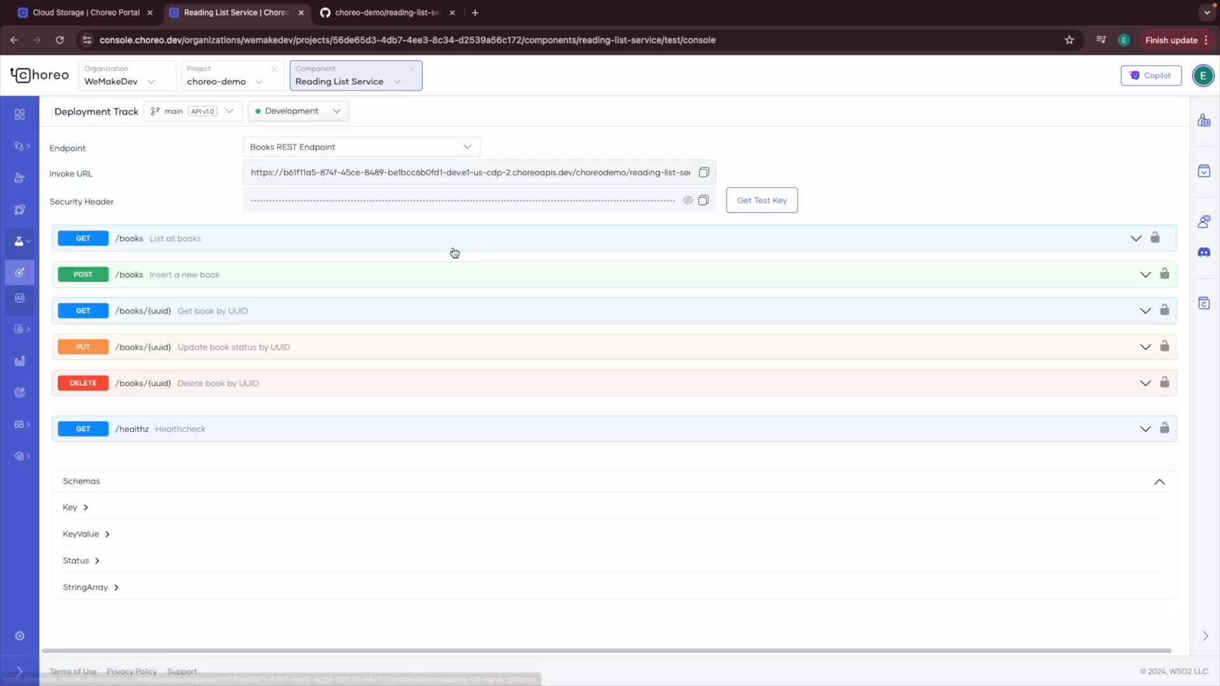
# Step: Execute the GET /books request that lists all books again, inspect its response body and collapse the request
pyautogui.click(432, 246)
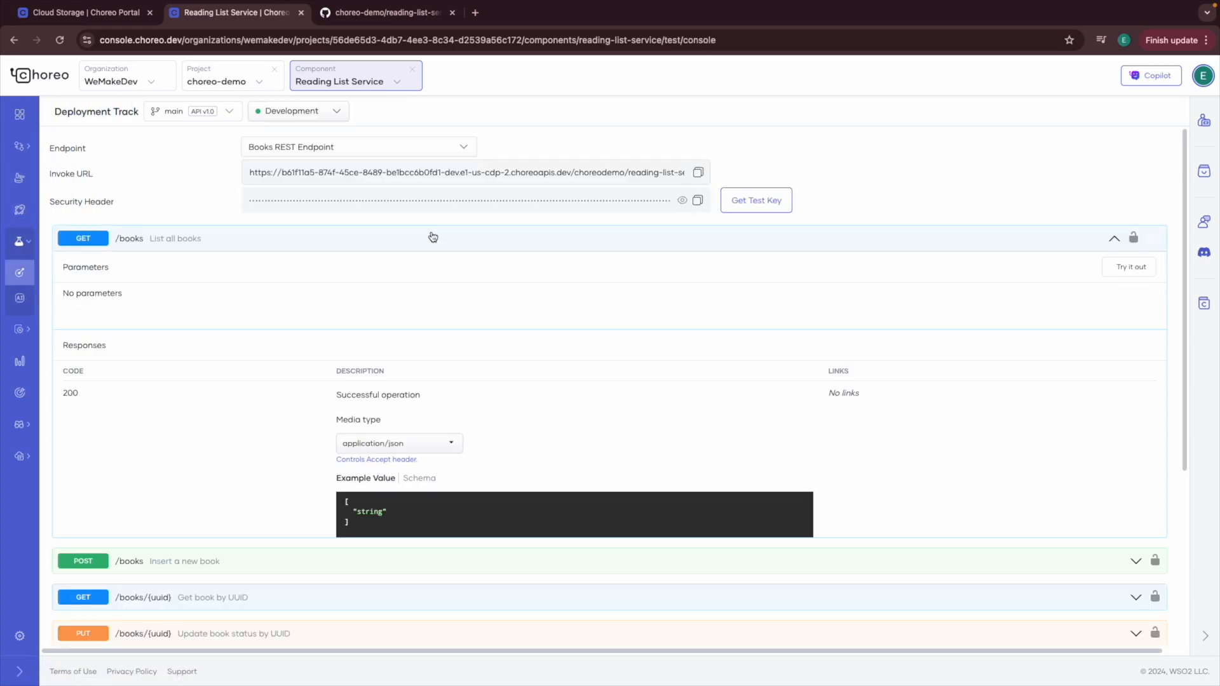
pyautogui.click(1127, 267)
pyautogui.click(1122, 328)
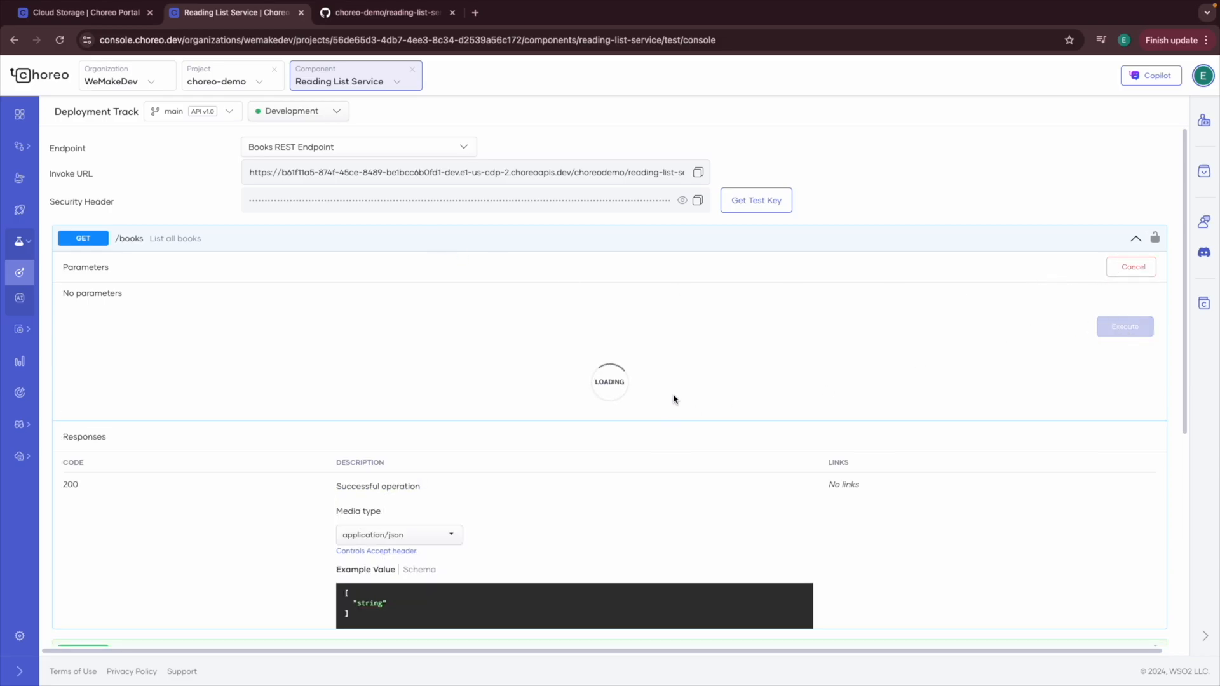
pyautogui.scroll(-2, 551, 420)
pyautogui.moveTo(473, 438); pyautogui.dragTo(455, 438)
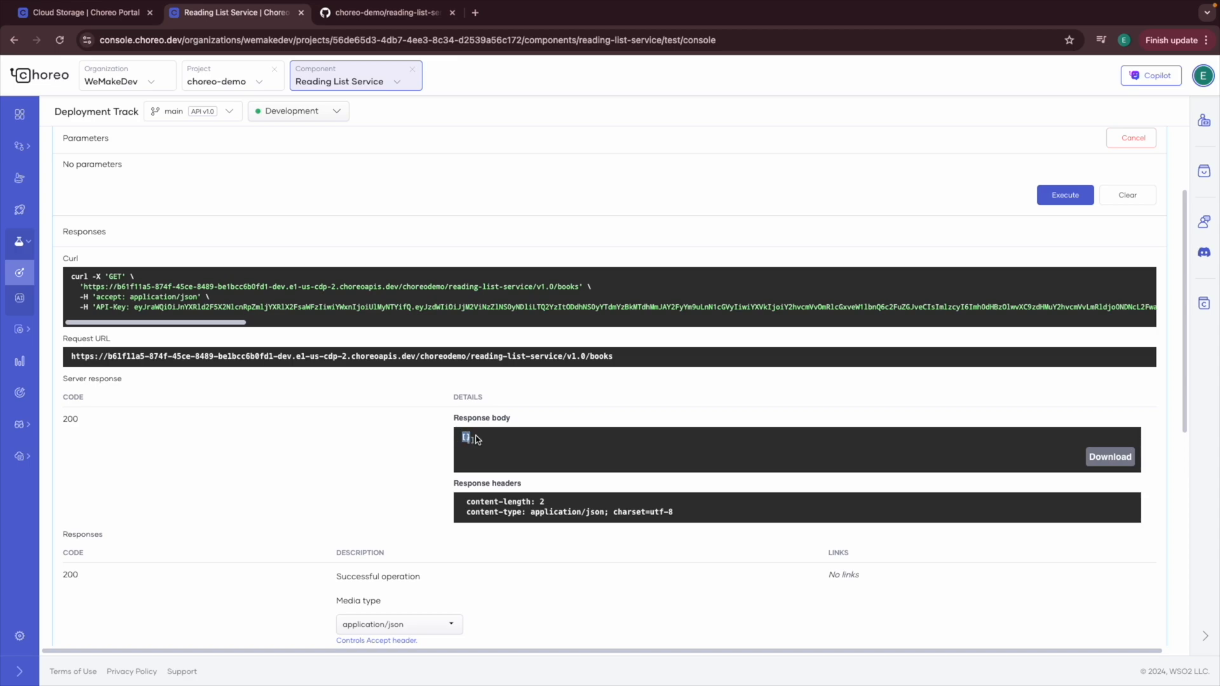
pyautogui.click(497, 446)
pyautogui.scroll(2, 806, 188)
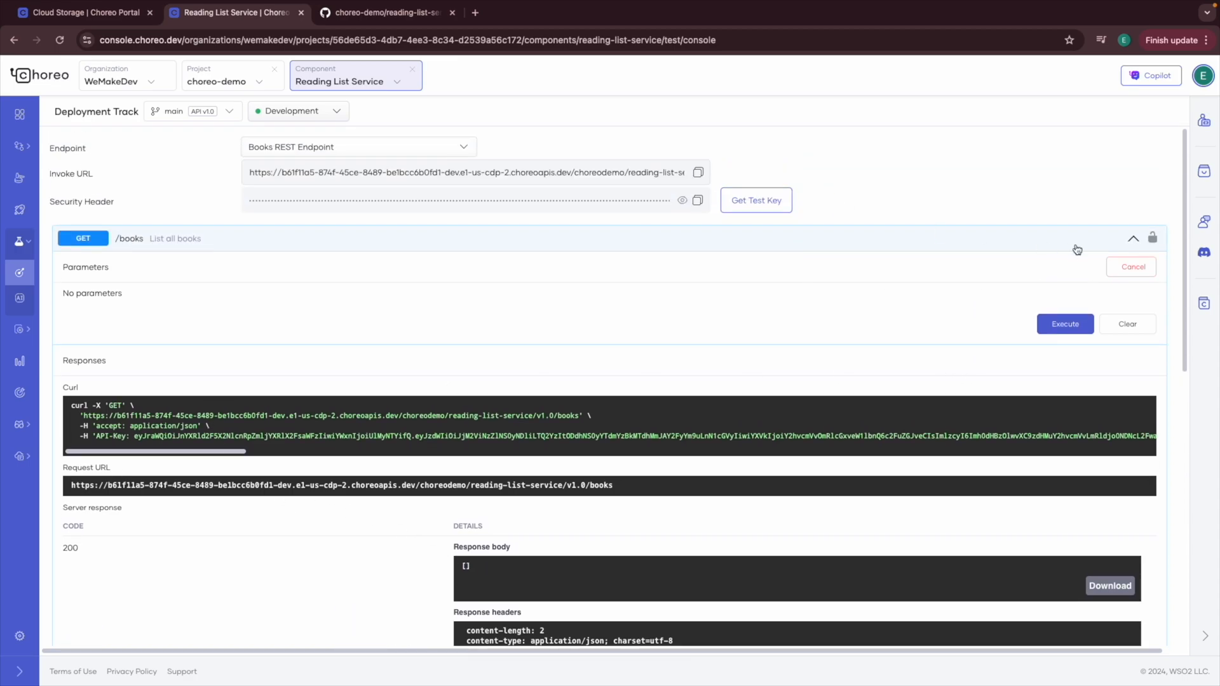
pyautogui.click(1083, 249)
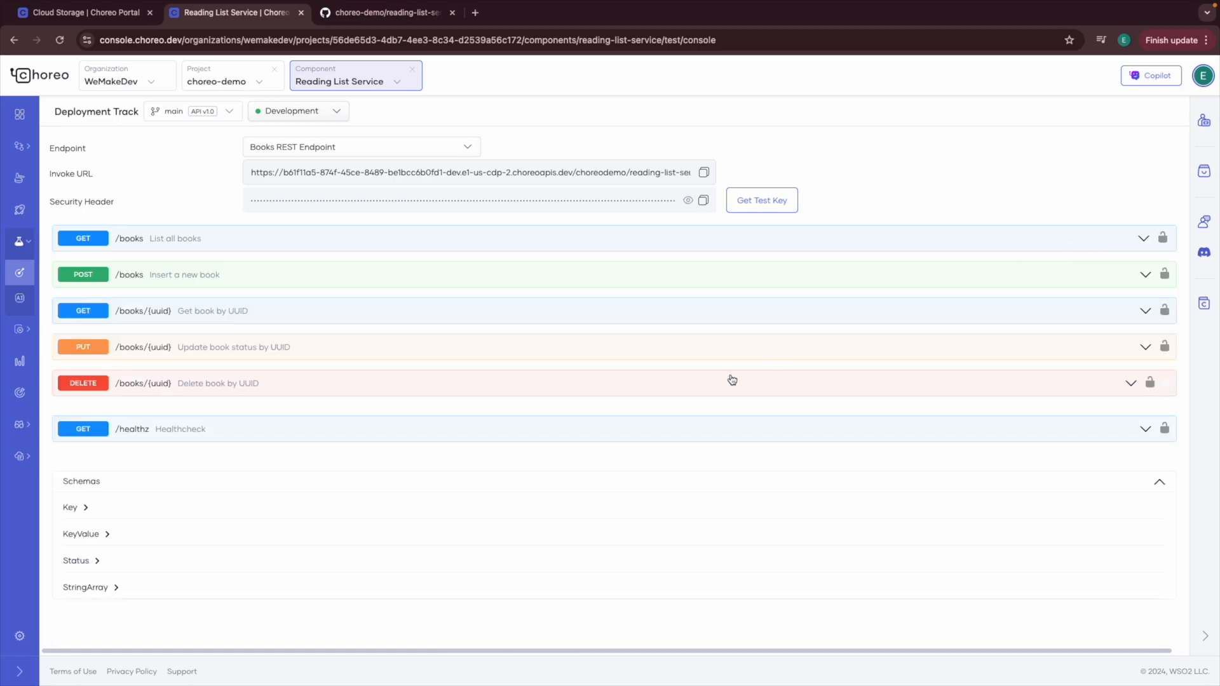
# Step: Switch to MySQL Workbench, run SHOW DATABASES; on the choreo-database connection and look at defaultdb in the results
pyautogui.hotkey('ctrl', 'Left')
pyautogui.click(42, 96)
pyautogui.click(282, 107)
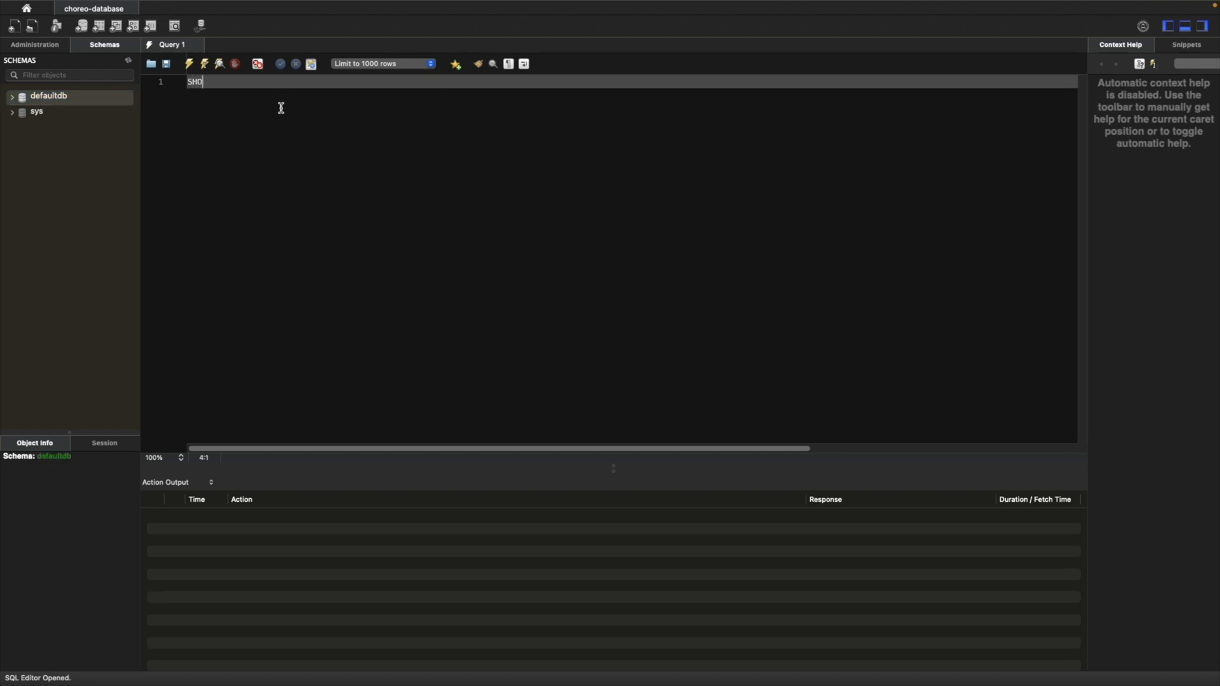
pyautogui.write('SHOQ')
pyautogui.press('BackSpace')
pyautogui.write('W DATABASES')
pyautogui.click(189, 64)
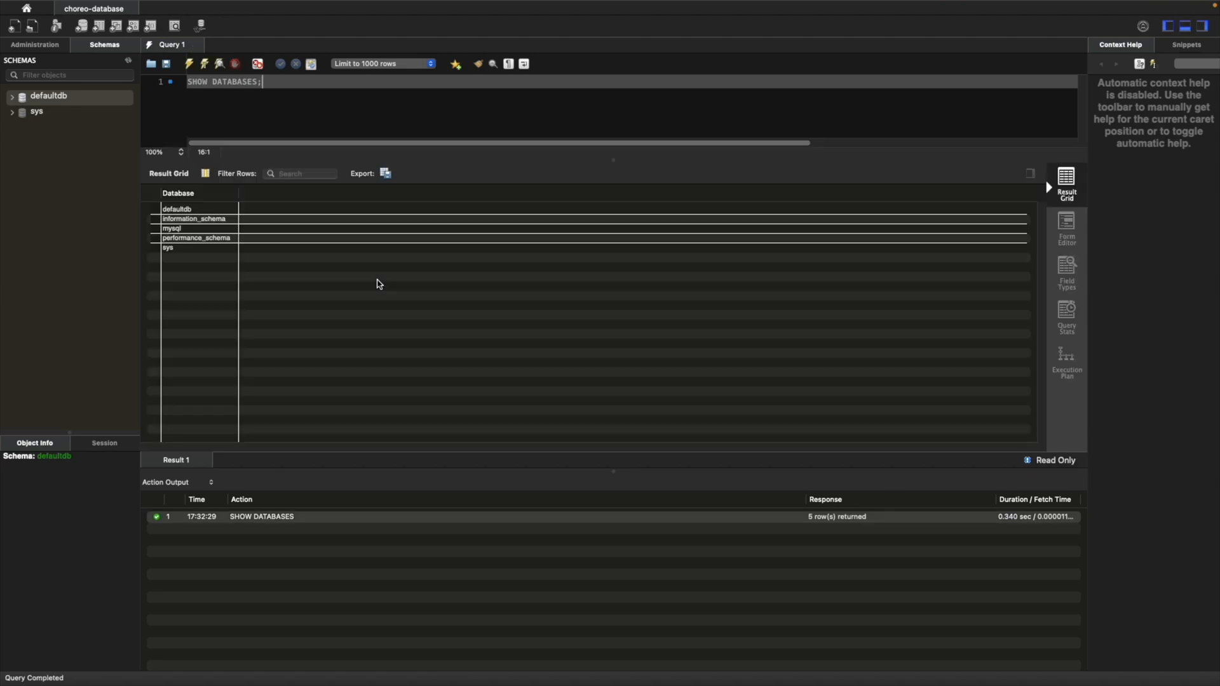
pyautogui.click(181, 212)
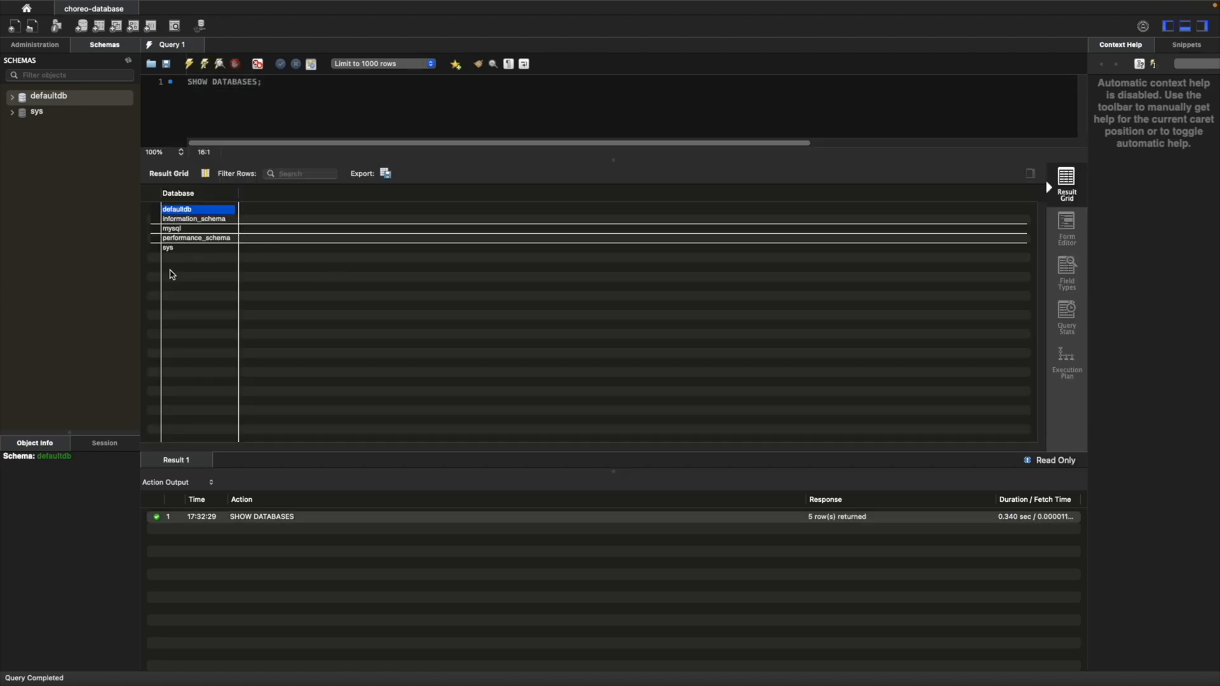
# Step: Return to the Choreo test console, make the POST /books request body editable and set the author to WeMakeDevs
pyautogui.click(945, 104)
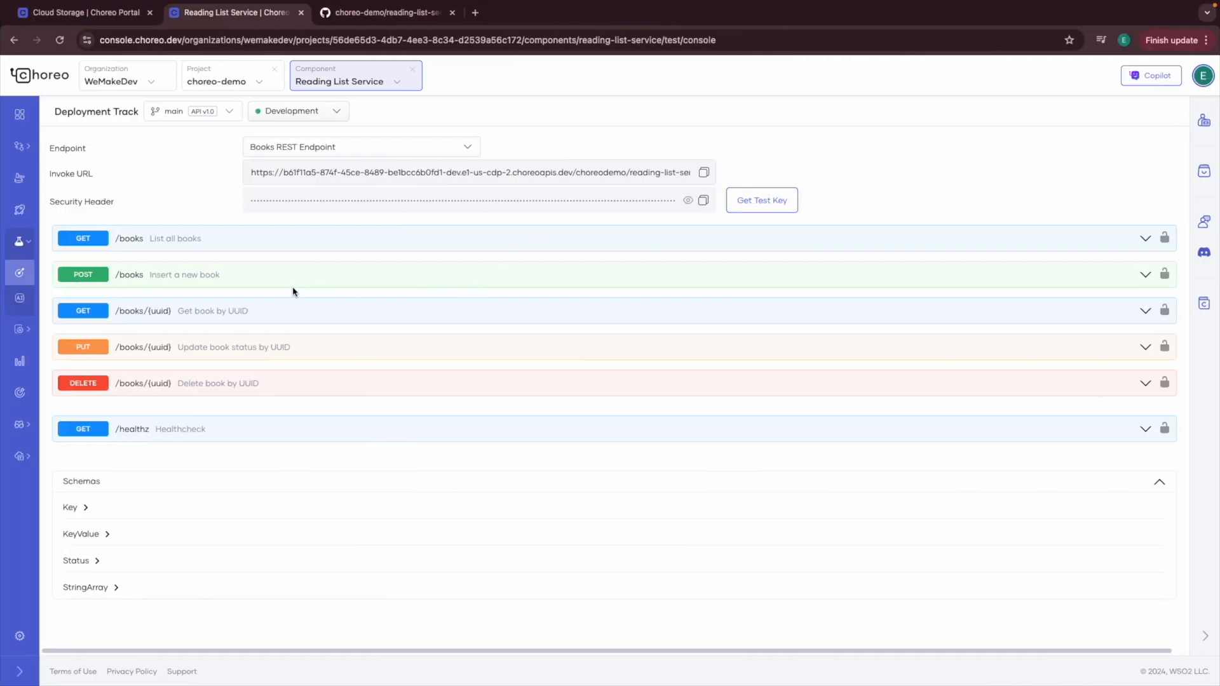
pyautogui.click(216, 277)
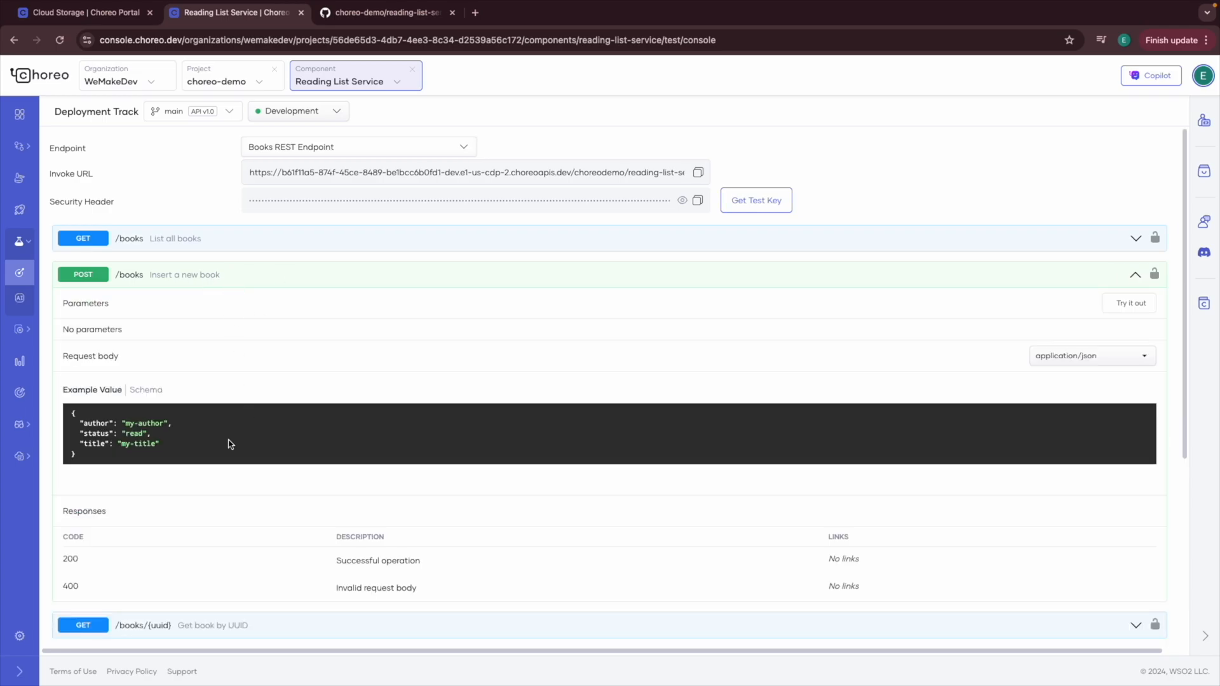
pyautogui.click(1134, 305)
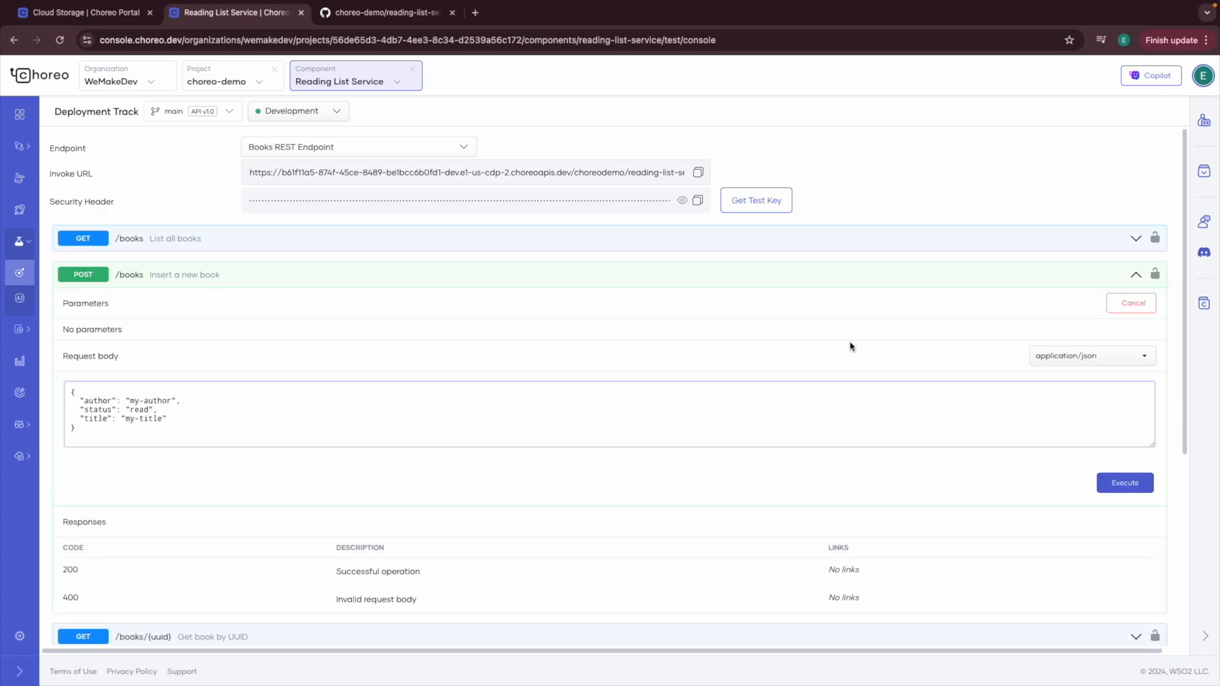
pyautogui.scroll(-3, 134, 395)
pyautogui.moveTo(129, 259); pyautogui.dragTo(160, 257)
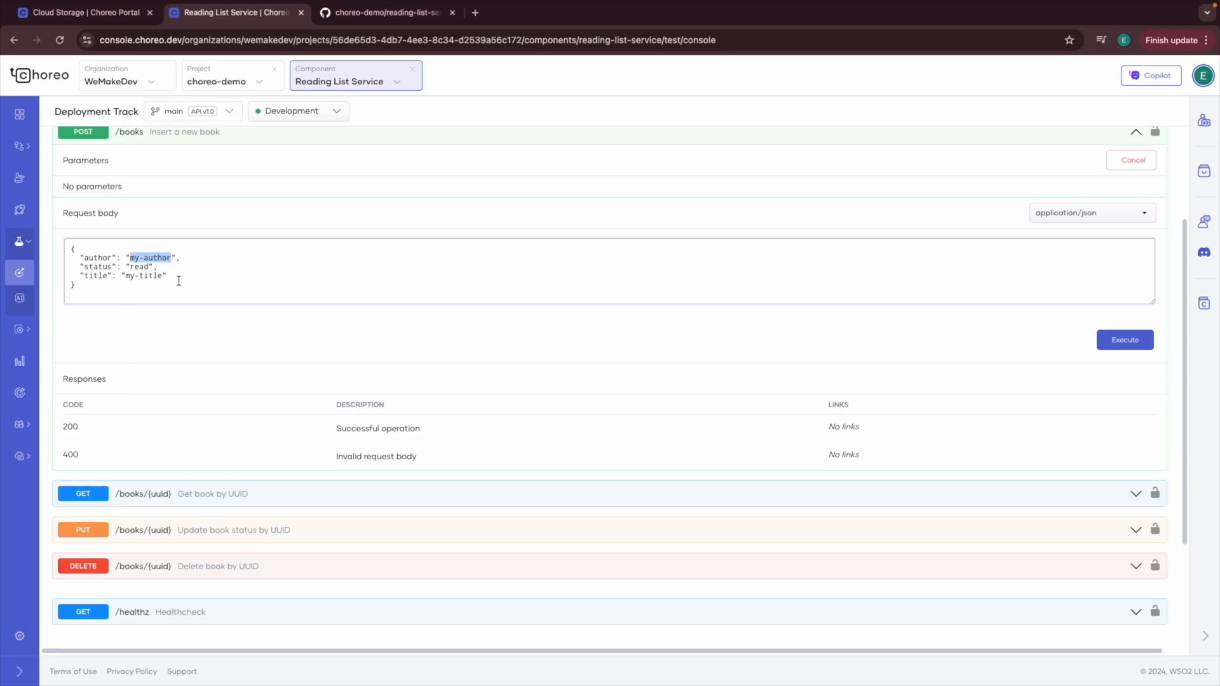
pyautogui.write('WeMakeDevs')
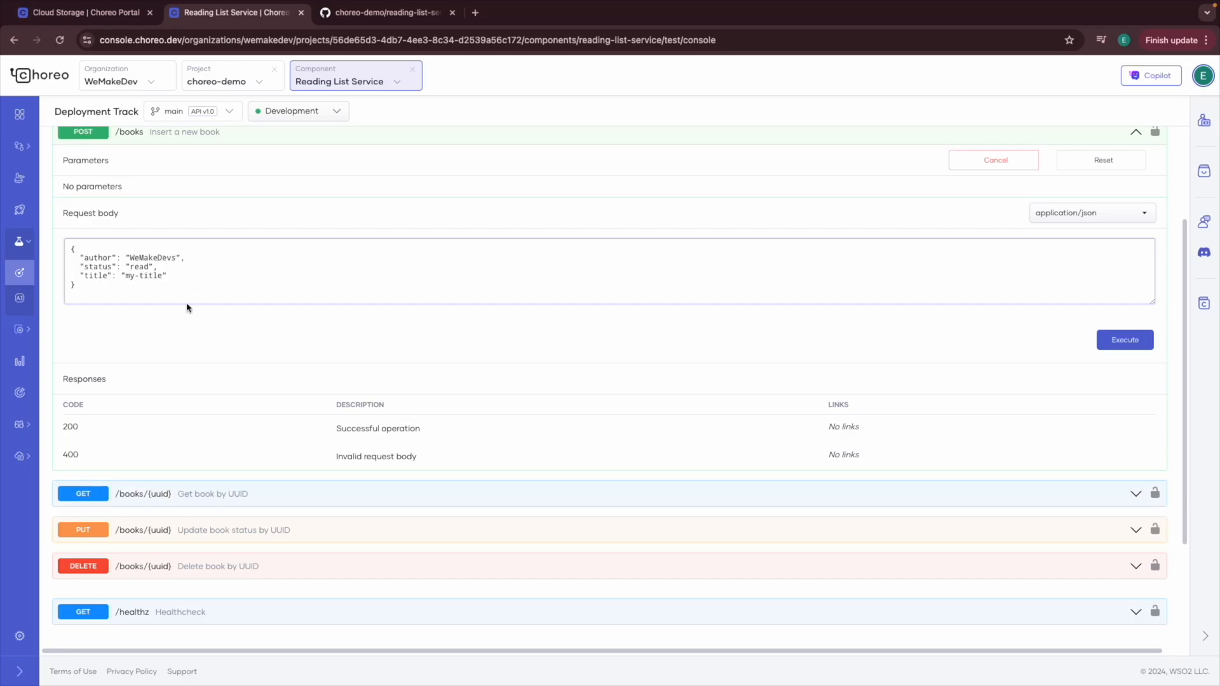
# Step: Set the title to Choreo-Demo, send the POST /books request and inspect its response body
pyautogui.moveTo(125, 276); pyautogui.dragTo(159, 276)
pyautogui.write('Choreo-Demo')
pyautogui.click(1105, 334)
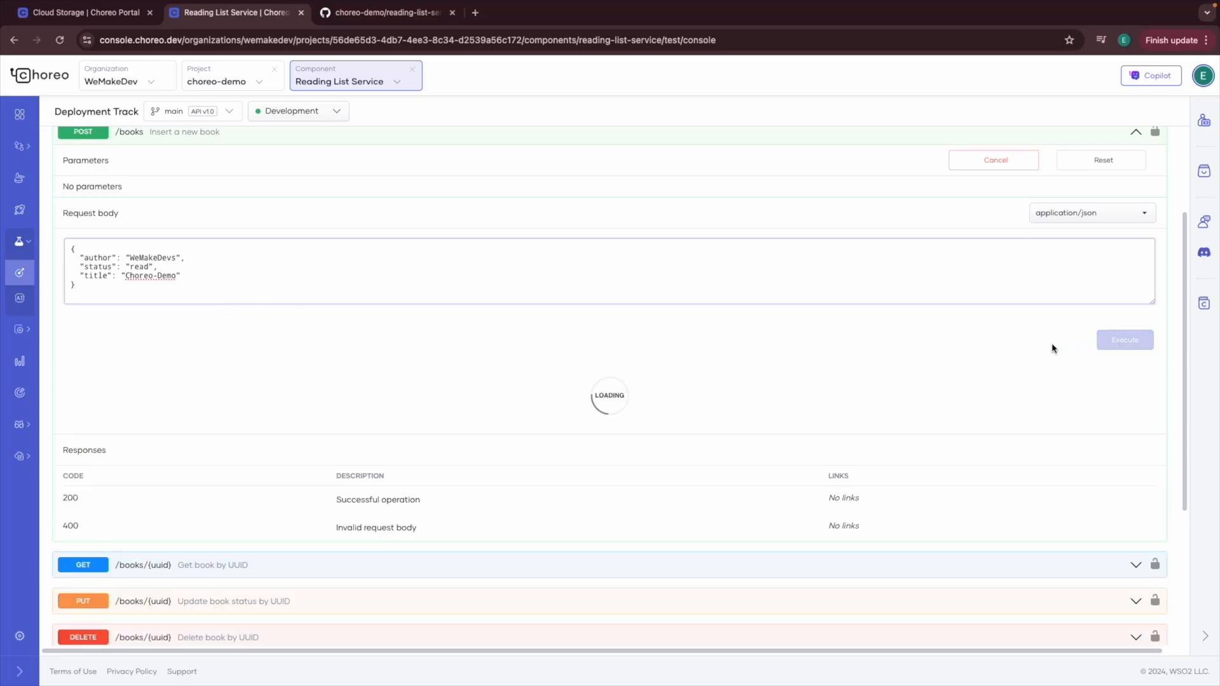
pyautogui.scroll(-5, 673, 400)
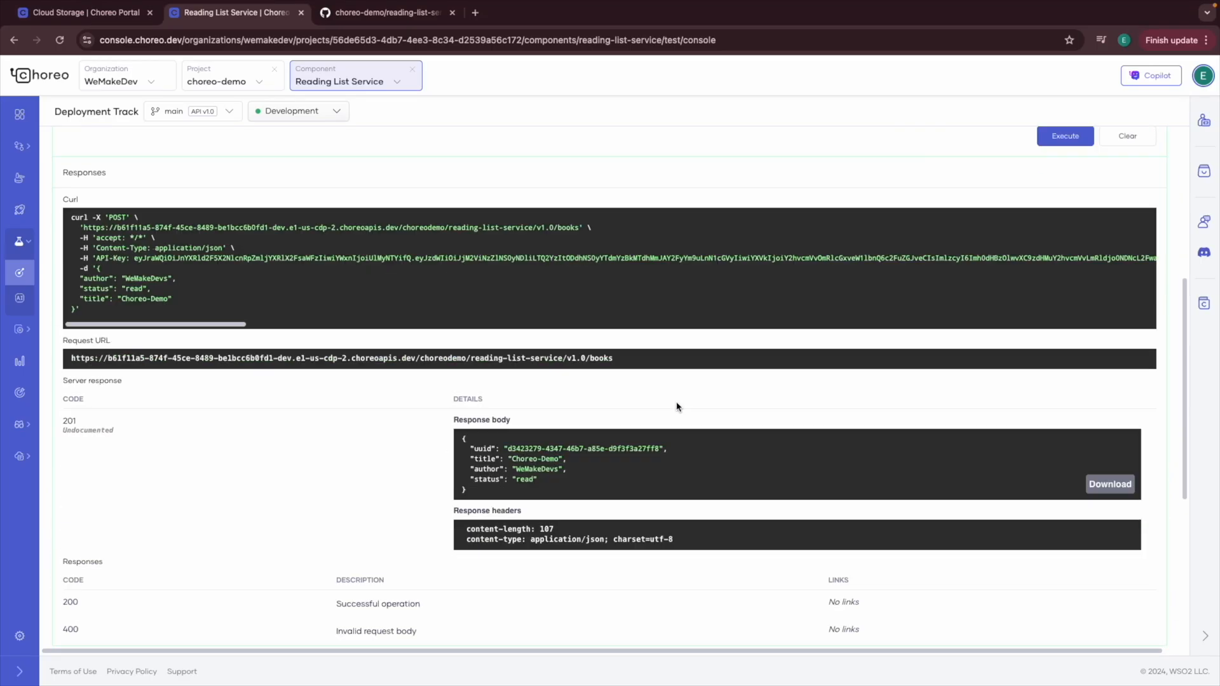
pyautogui.moveTo(463, 367); pyautogui.dragTo(503, 425)
pyautogui.click(495, 408)
# Step: Collapse the POST request, then execute GET /books again and inspect the returned list of books
pyautogui.scroll(2, 295, 407)
pyautogui.scroll(5, 294, 406)
pyautogui.click(329, 271)
pyautogui.click(316, 238)
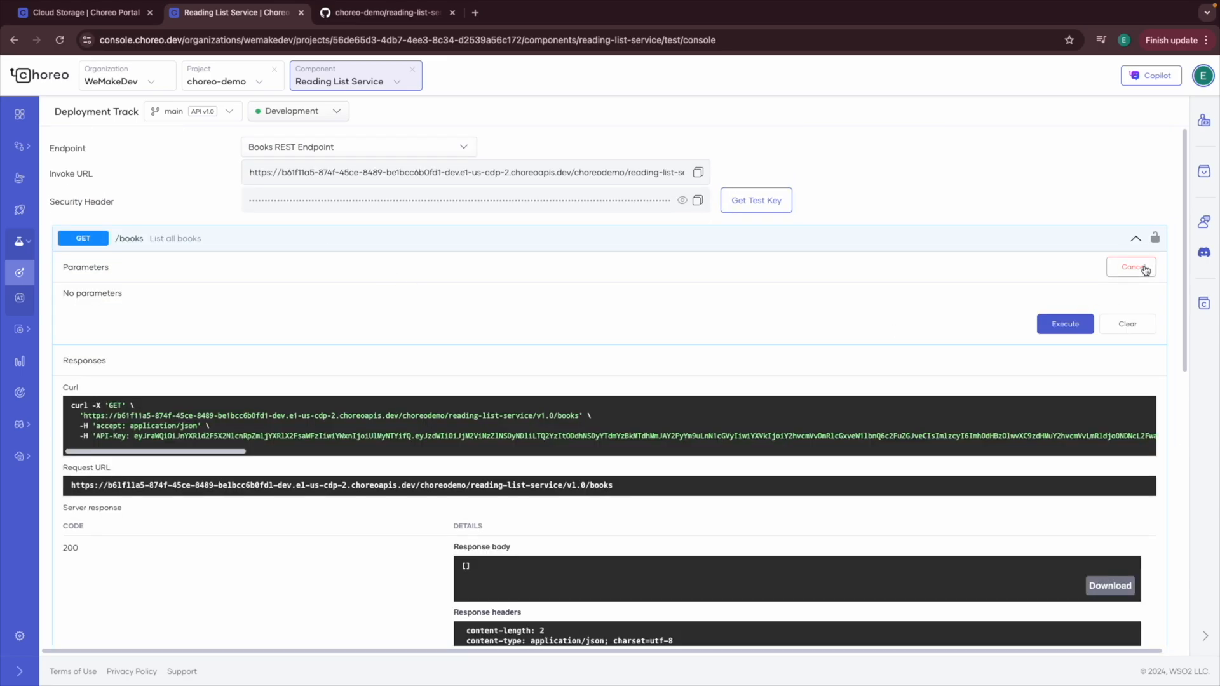
pyautogui.click(1078, 324)
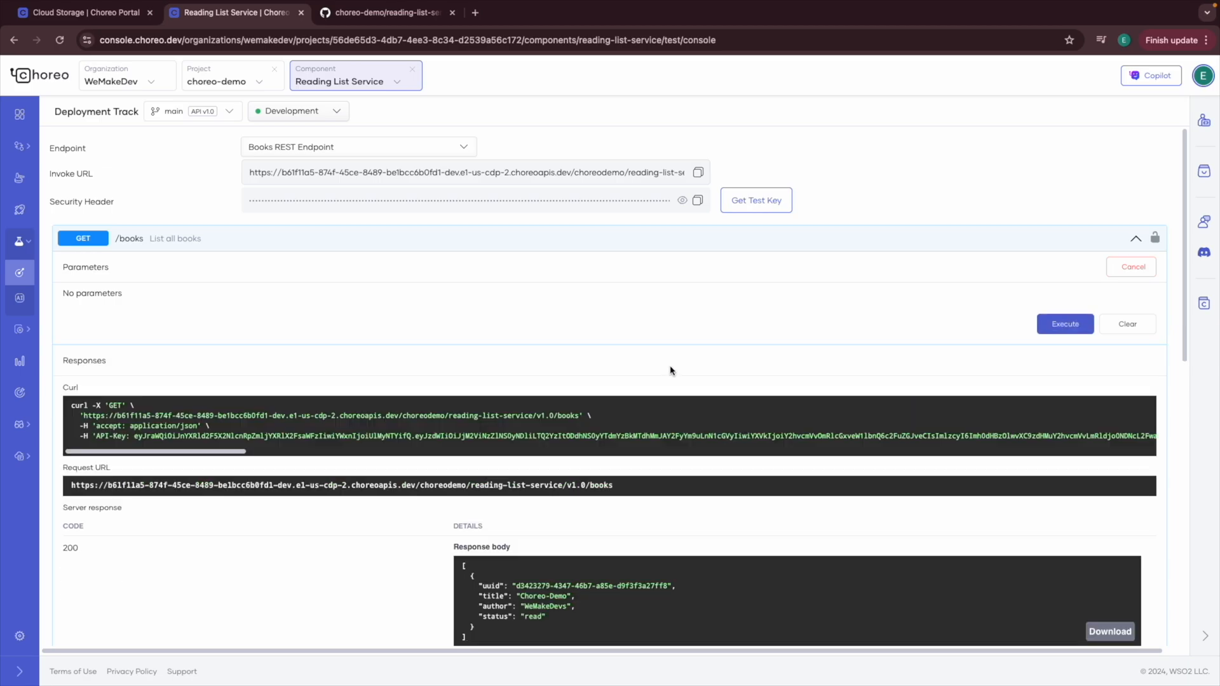
pyautogui.scroll(-5, 670, 368)
pyautogui.moveTo(507, 386); pyautogui.dragTo(455, 320)
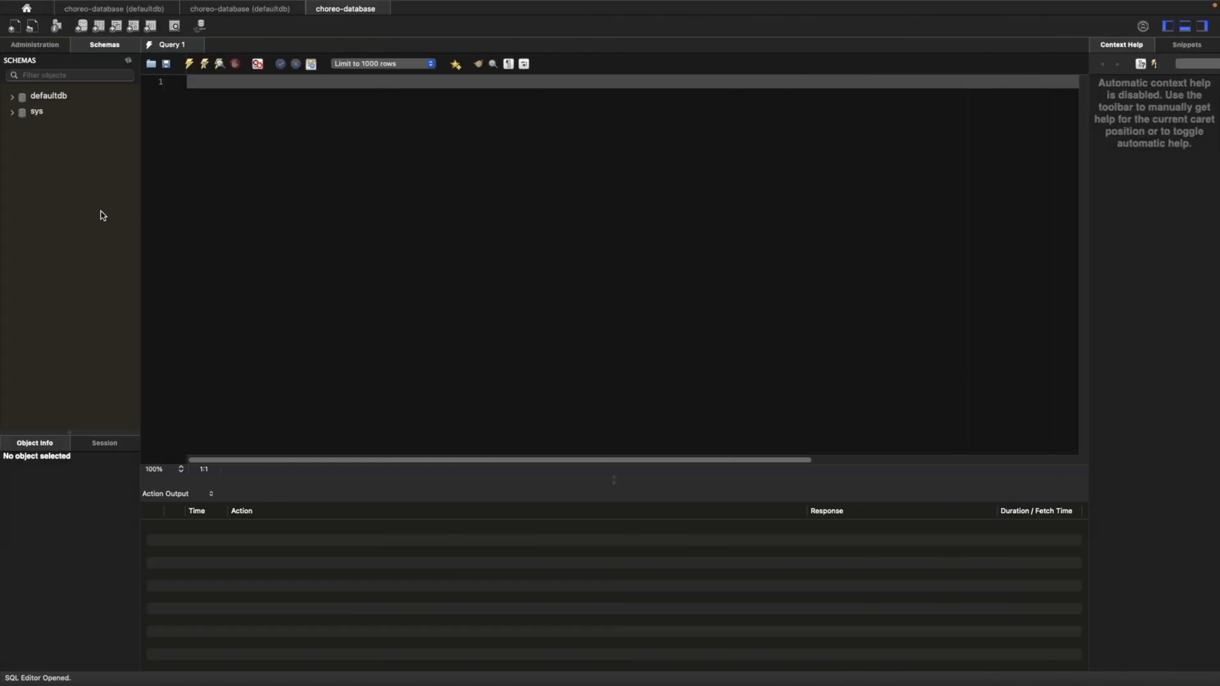
# Step: In MySQL Workbench, expand defaultdb's tables and try to run "USE dafultdb;" followed by "SELECT * FROM books;"
pyautogui.click(12, 97)
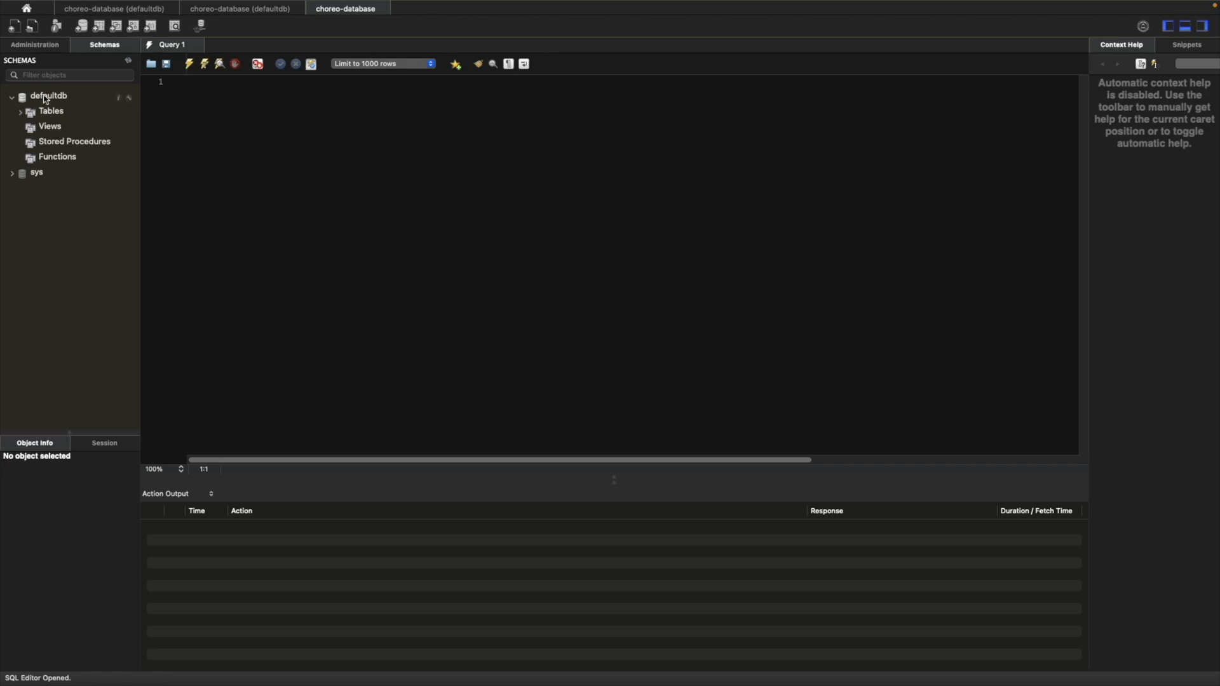
pyautogui.click(20, 112)
pyautogui.click(280, 108)
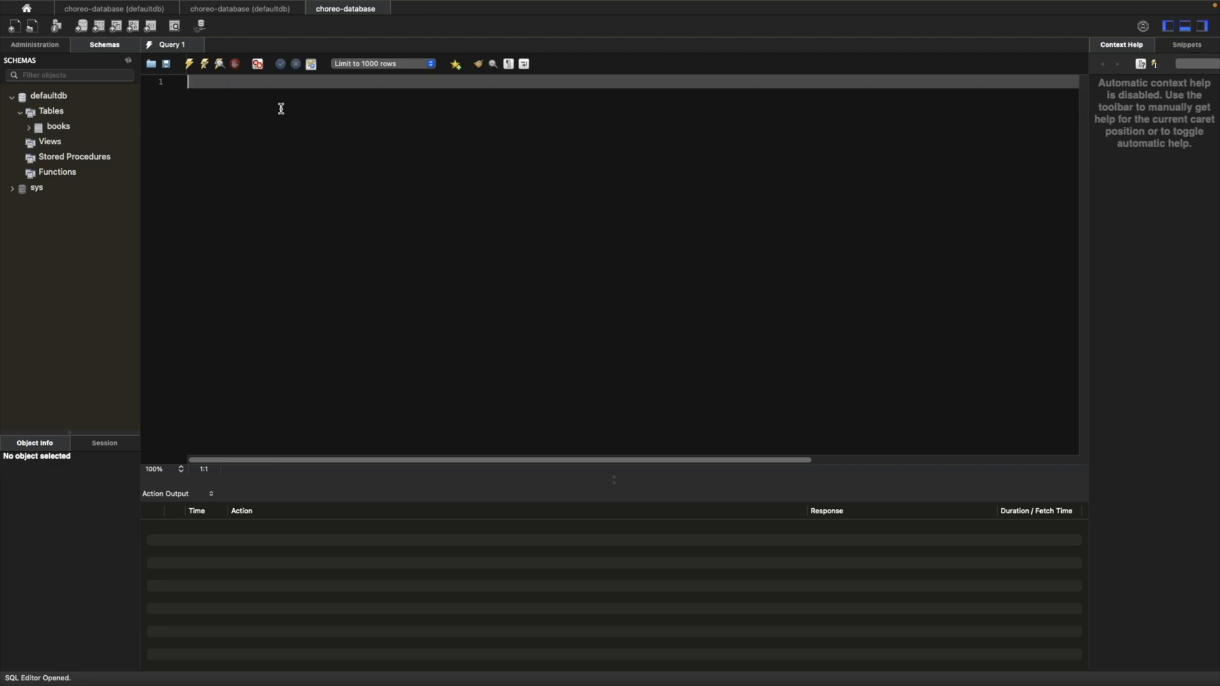
pyautogui.write('USE dafultdb;')
pyautogui.press('Return')
pyautogui.write('SH')
pyautogui.press('BackSpace')
pyautogui.write('ELECT ')
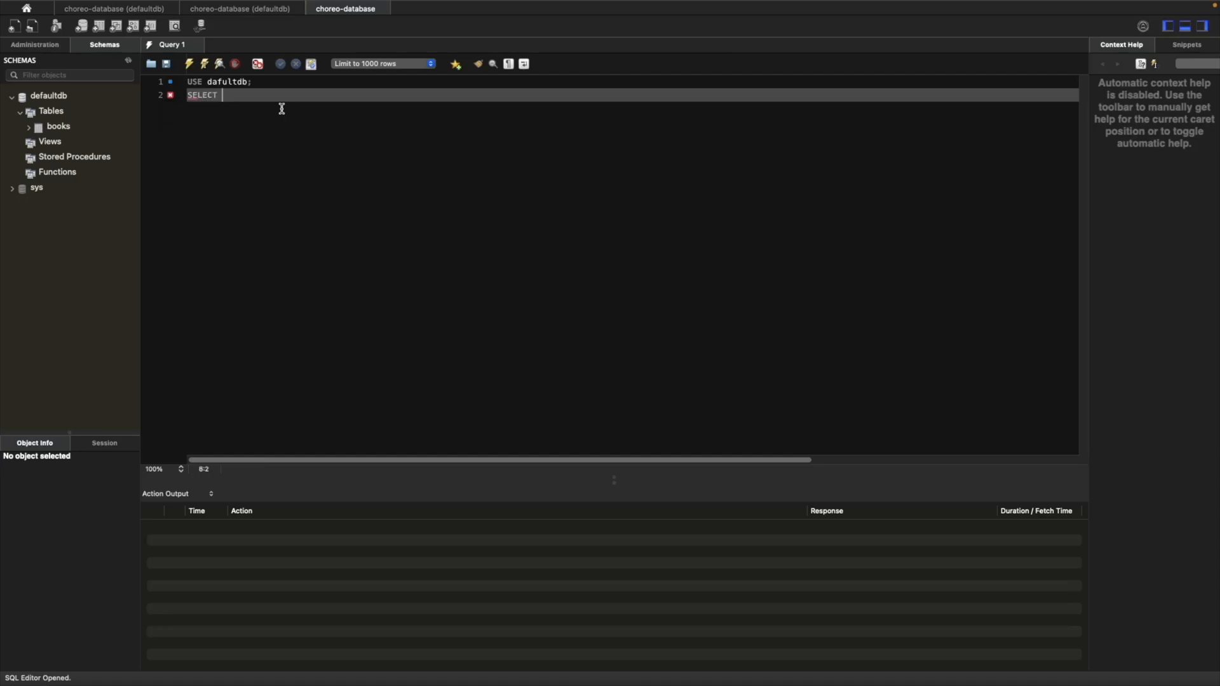
pyautogui.write('* FR')
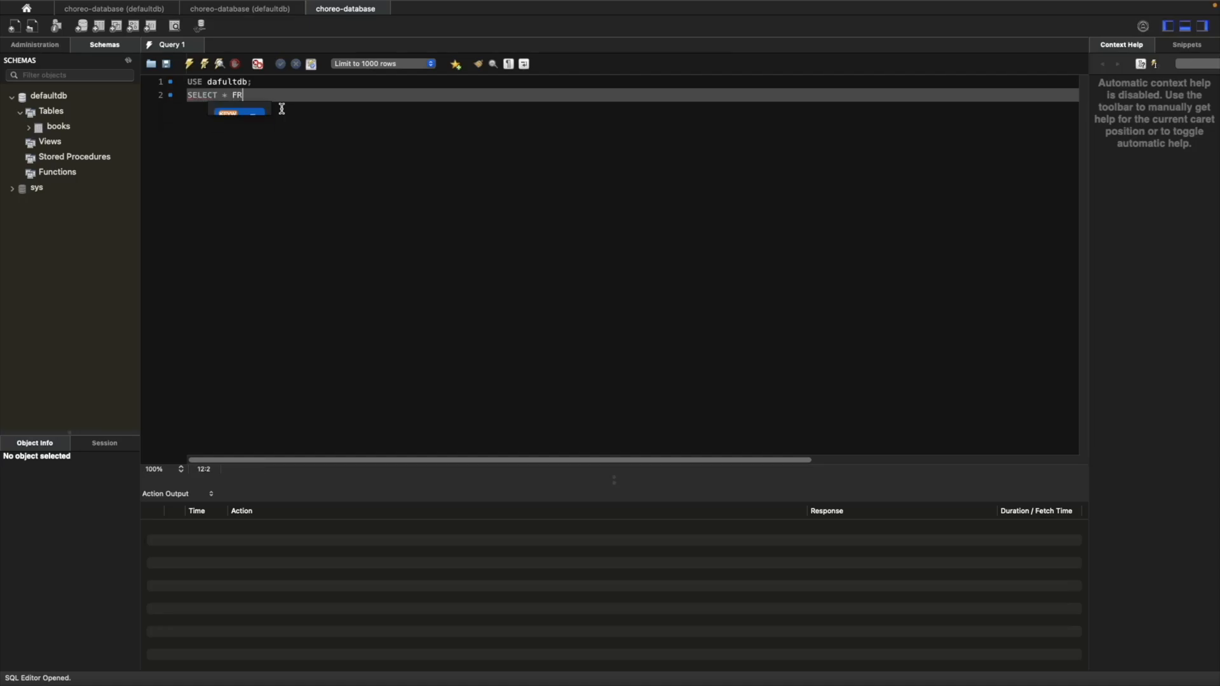
pyautogui.write('P<OM ')
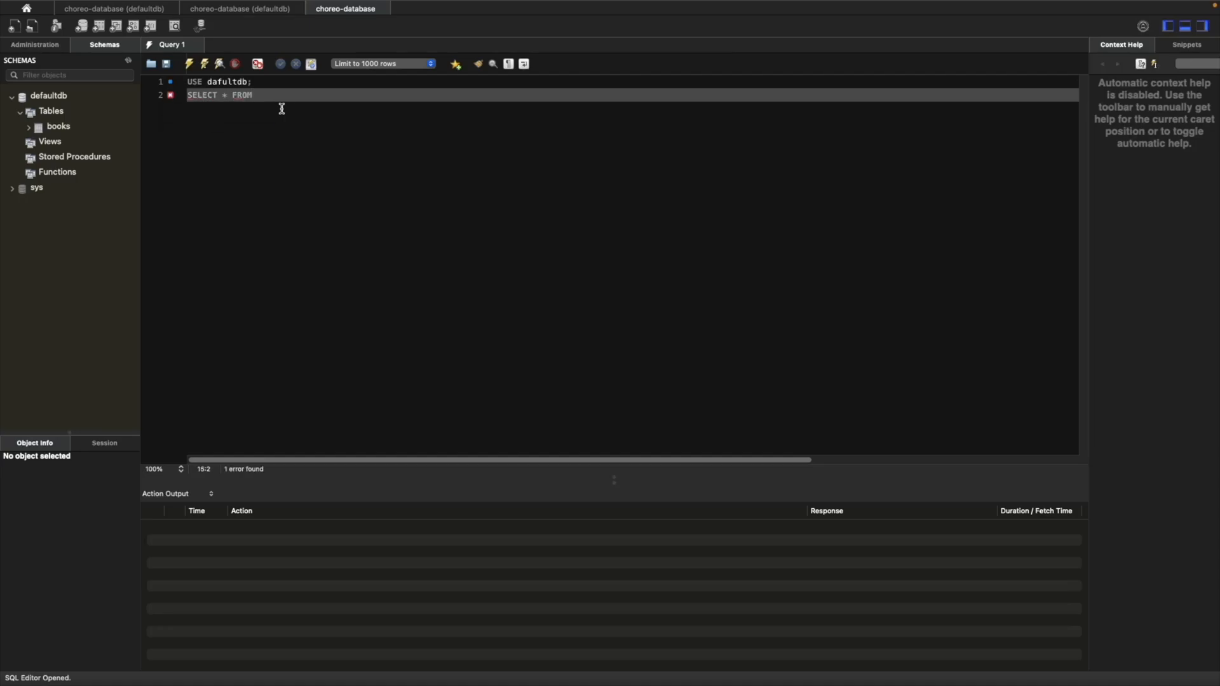
pyautogui.write('books;')
pyautogui.click(189, 64)
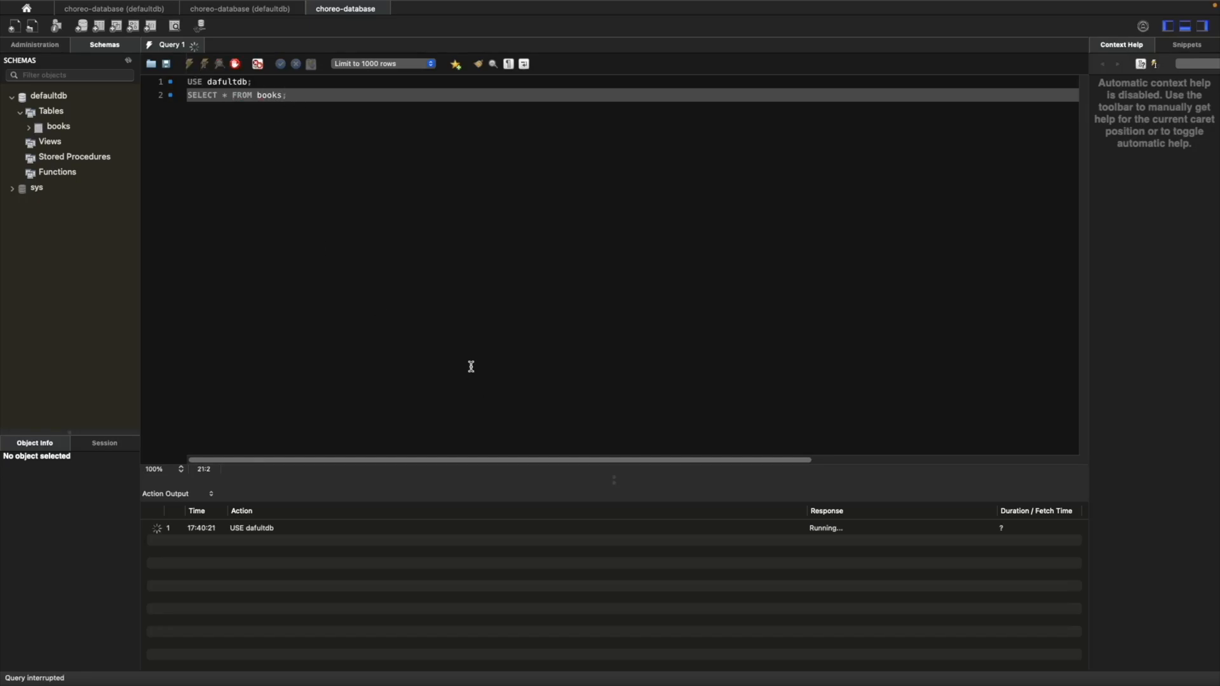
# Step: Correct the database name in the USE statement to defaultdb and run both statements again
pyautogui.click(255, 82)
pyautogui.press('Left')
pyautogui.press('Left')
pyautogui.press('Left')
pyautogui.press('Left')
pyautogui.press('Left')
pyautogui.press('Left')
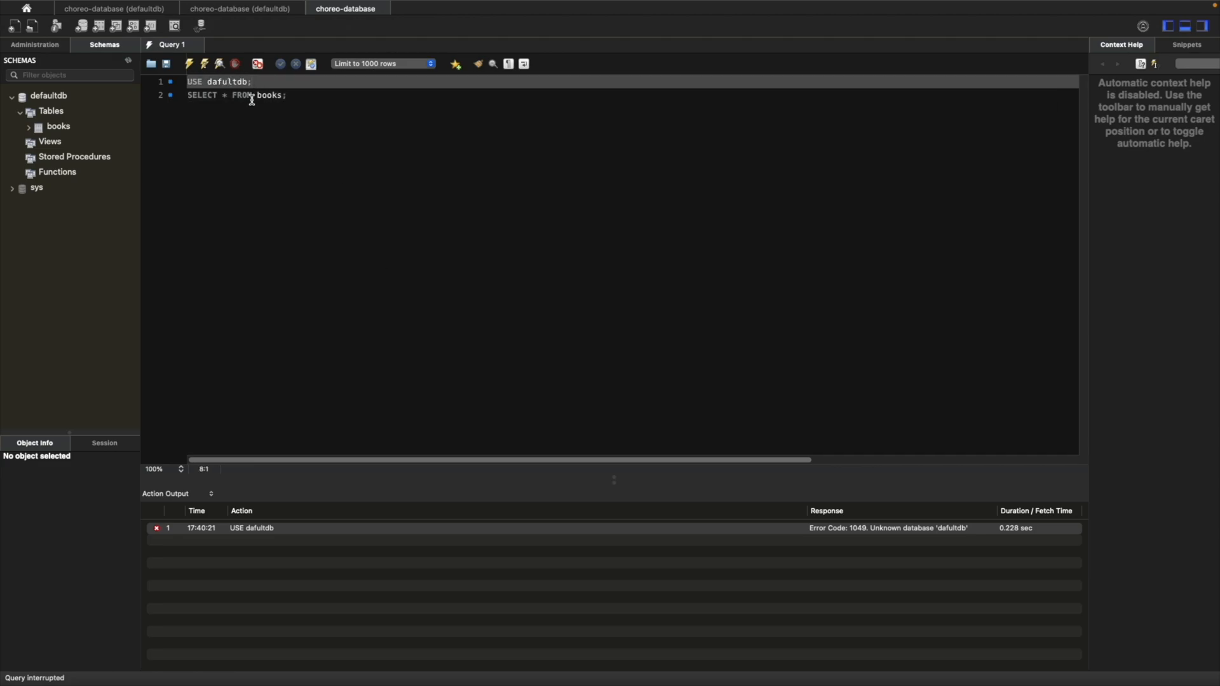
pyautogui.press('BackSpace')
pyautogui.write('efa')
pyautogui.click(190, 65)
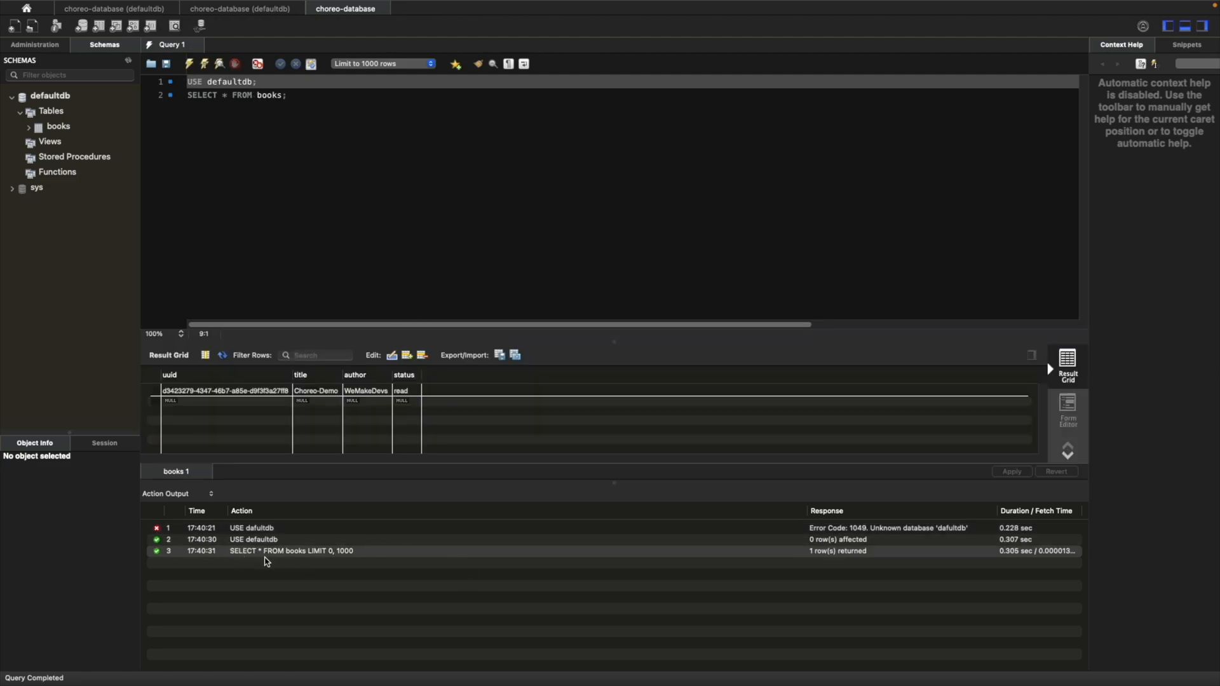
# Step: Examine the uuid, title, author and status of the row returned from the books table
pyautogui.click(169, 393)
pyautogui.click(321, 394)
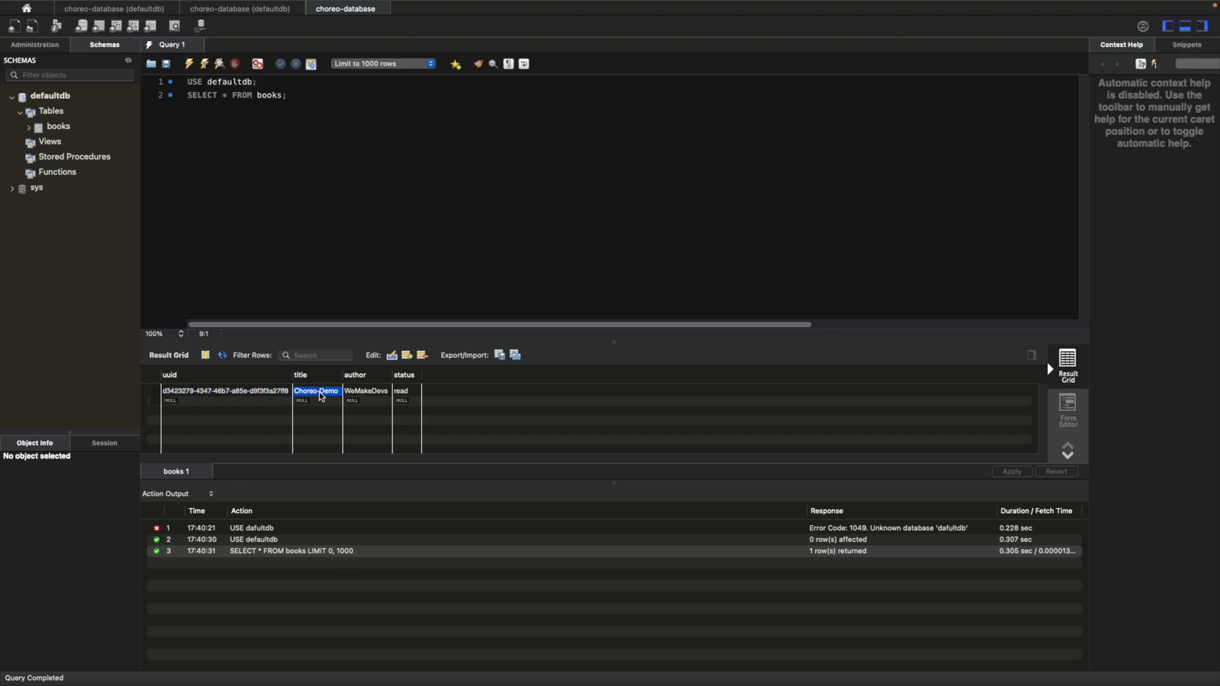
pyautogui.click(372, 394)
pyautogui.click(419, 393)
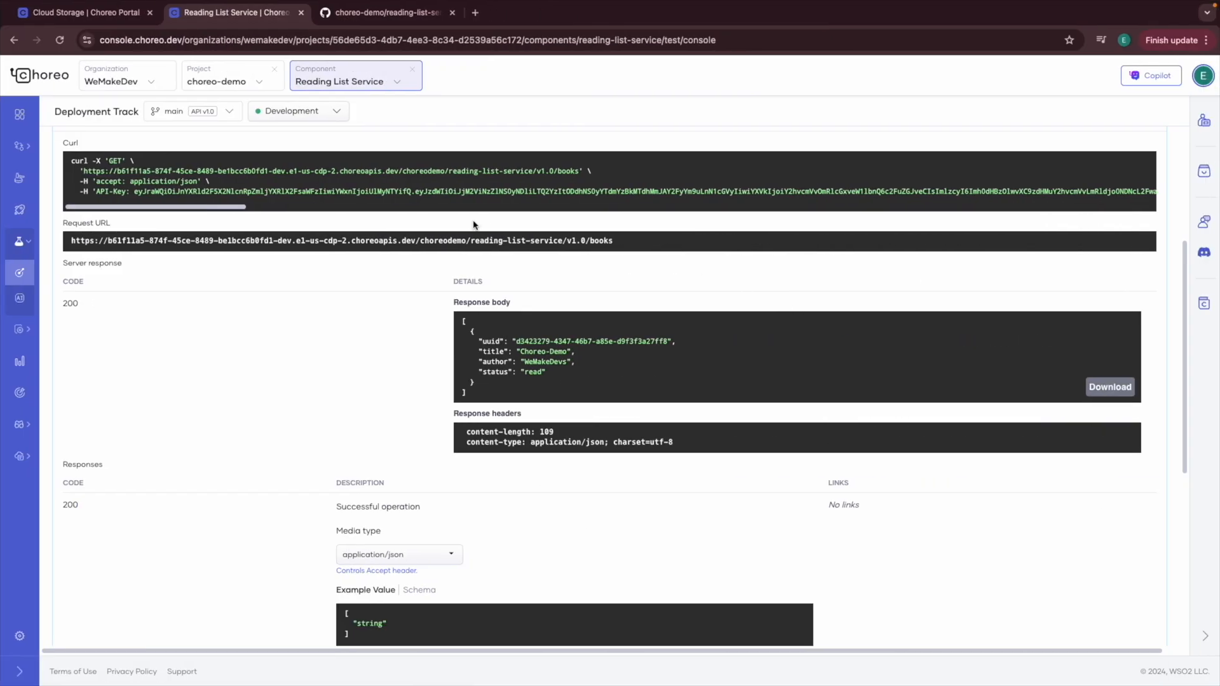
# Step: Back in Choreo, look over and collapse the GET /books result, and switch to the choreo-database overview
pyautogui.scroll(4, 337, 305)
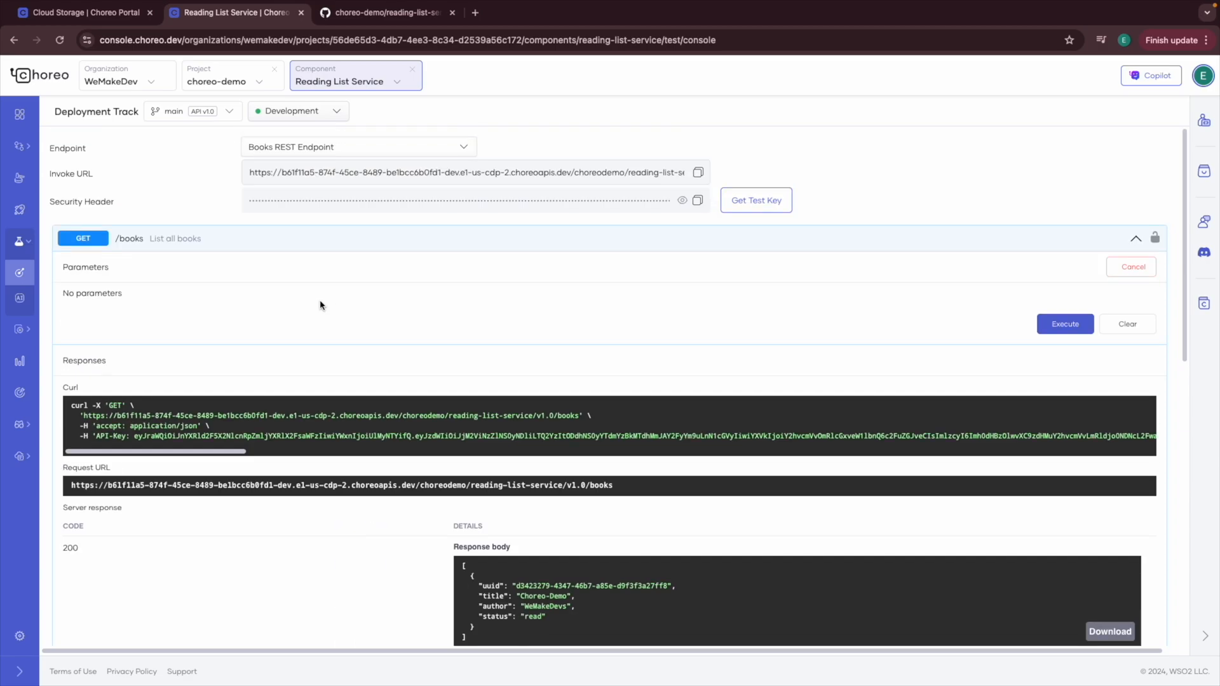
pyautogui.scroll(-9, 227, 346)
pyautogui.scroll(8, 226, 359)
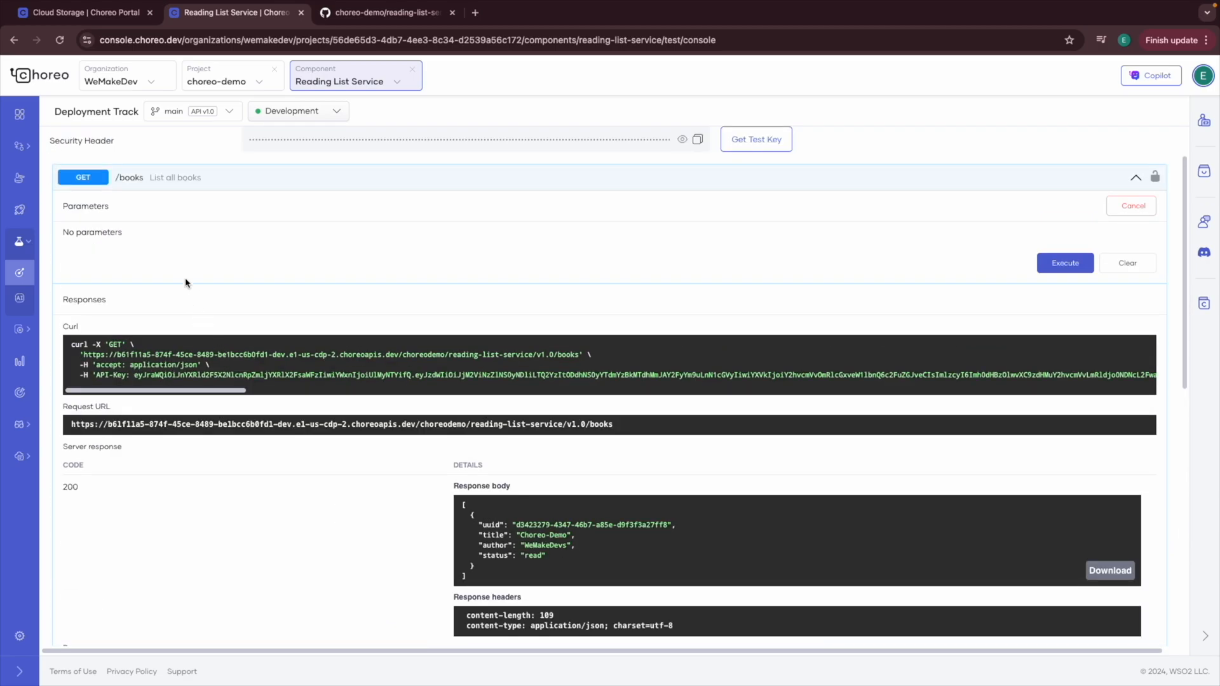
pyautogui.click(219, 178)
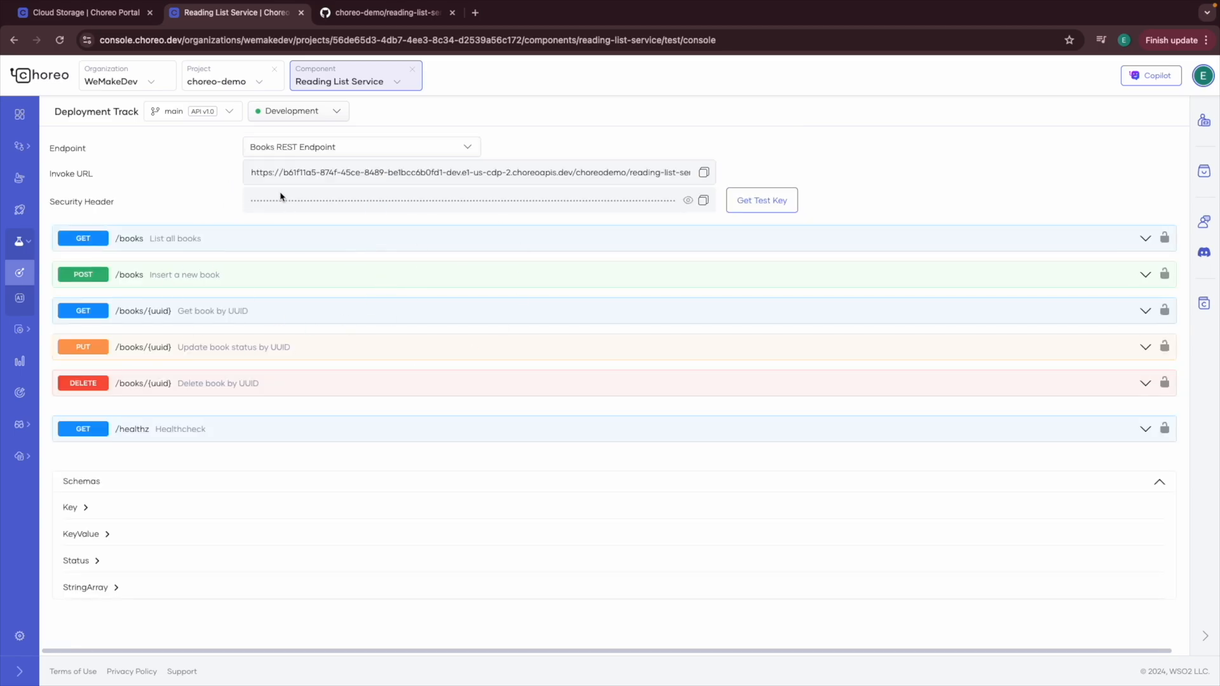
pyautogui.click(83, 12)
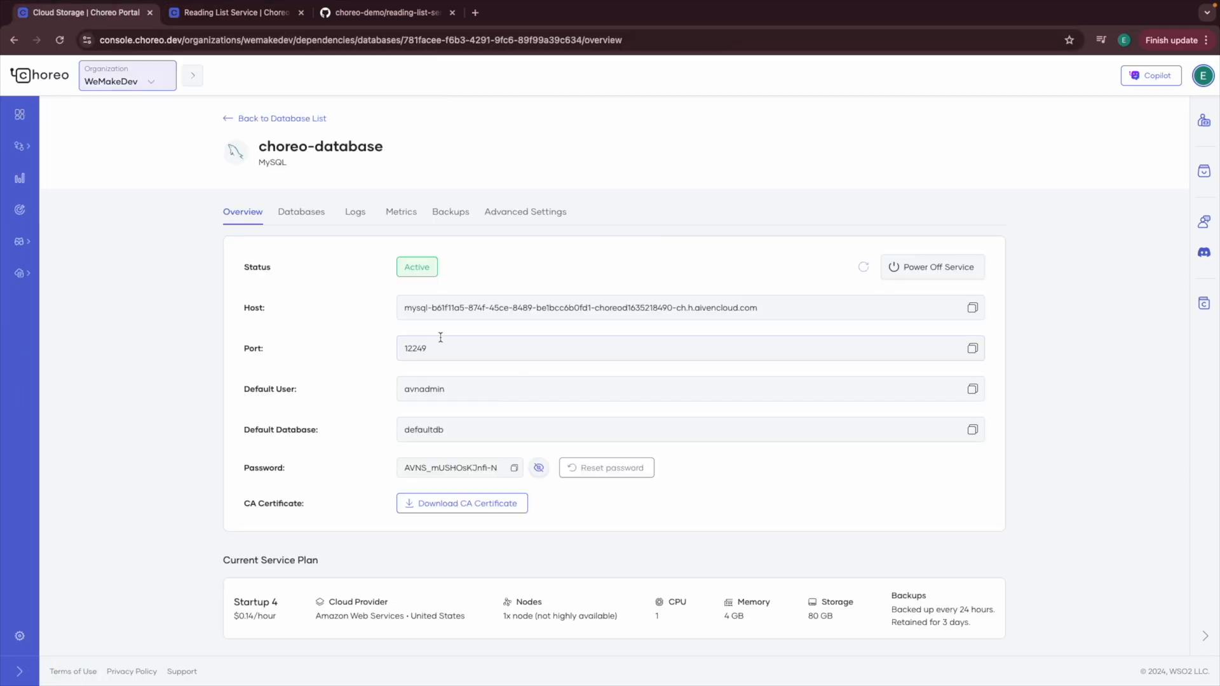
# Step: Look over choreo-database's list of databases and refresh its logs to read the entries
pyautogui.click(289, 213)
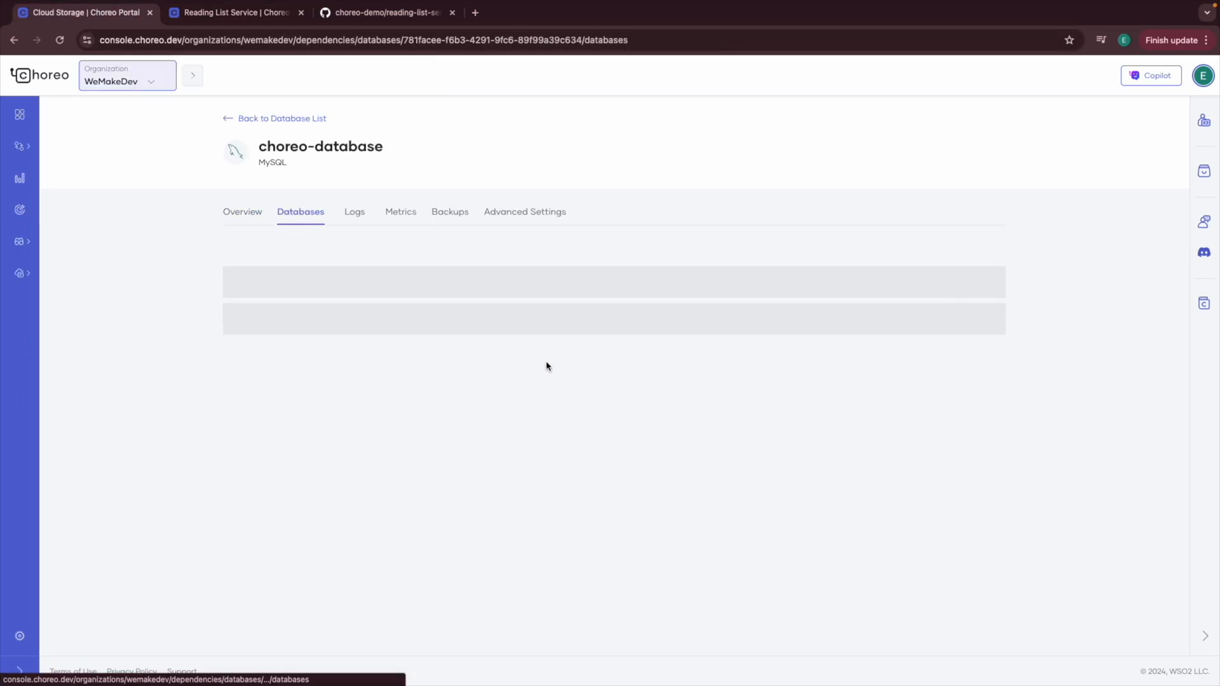
pyautogui.moveTo(259, 285); pyautogui.dragTo(347, 299)
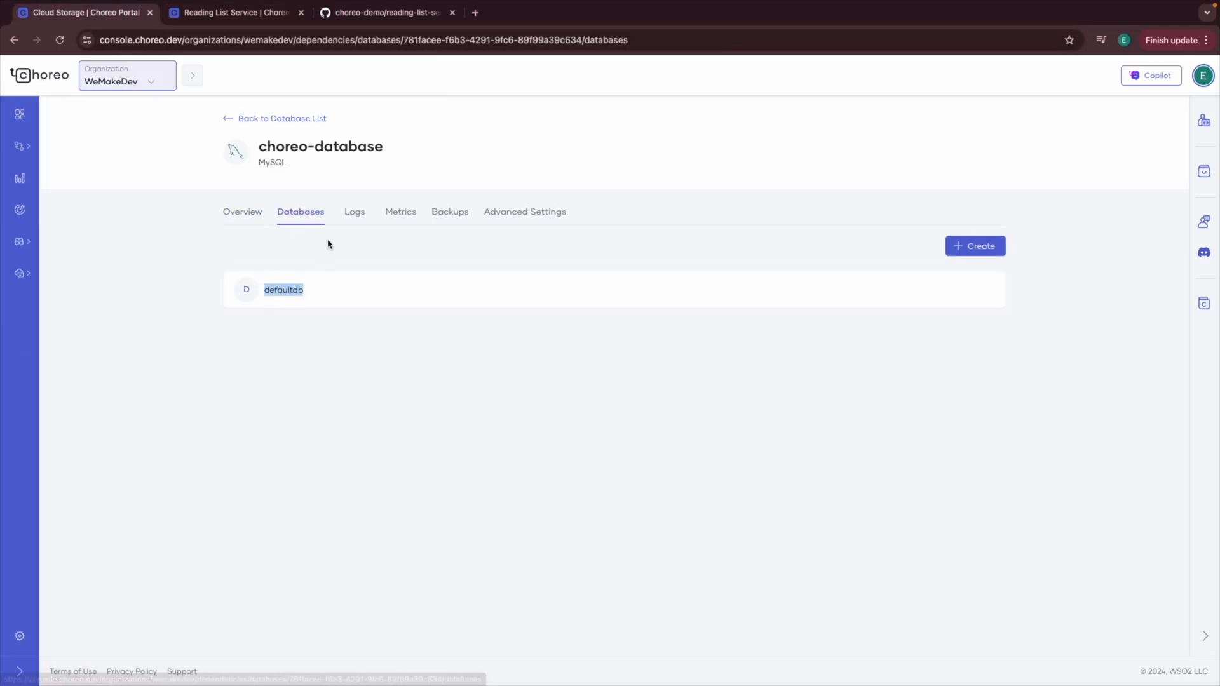
pyautogui.click(353, 212)
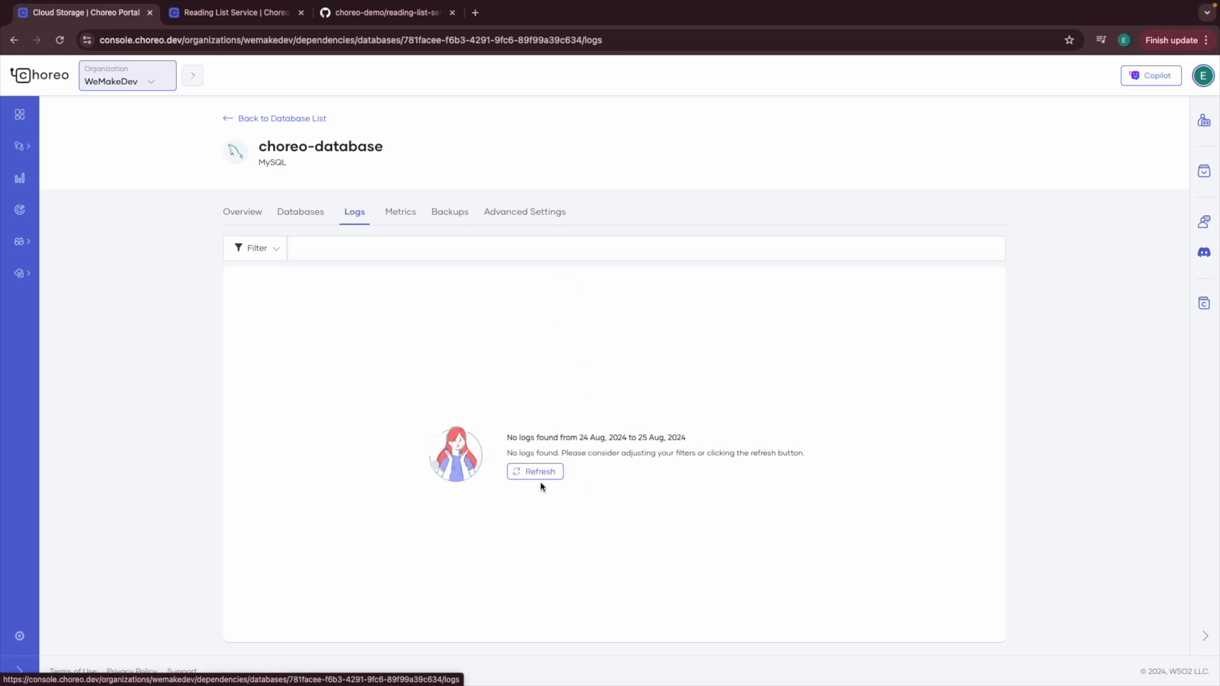
pyautogui.click(537, 476)
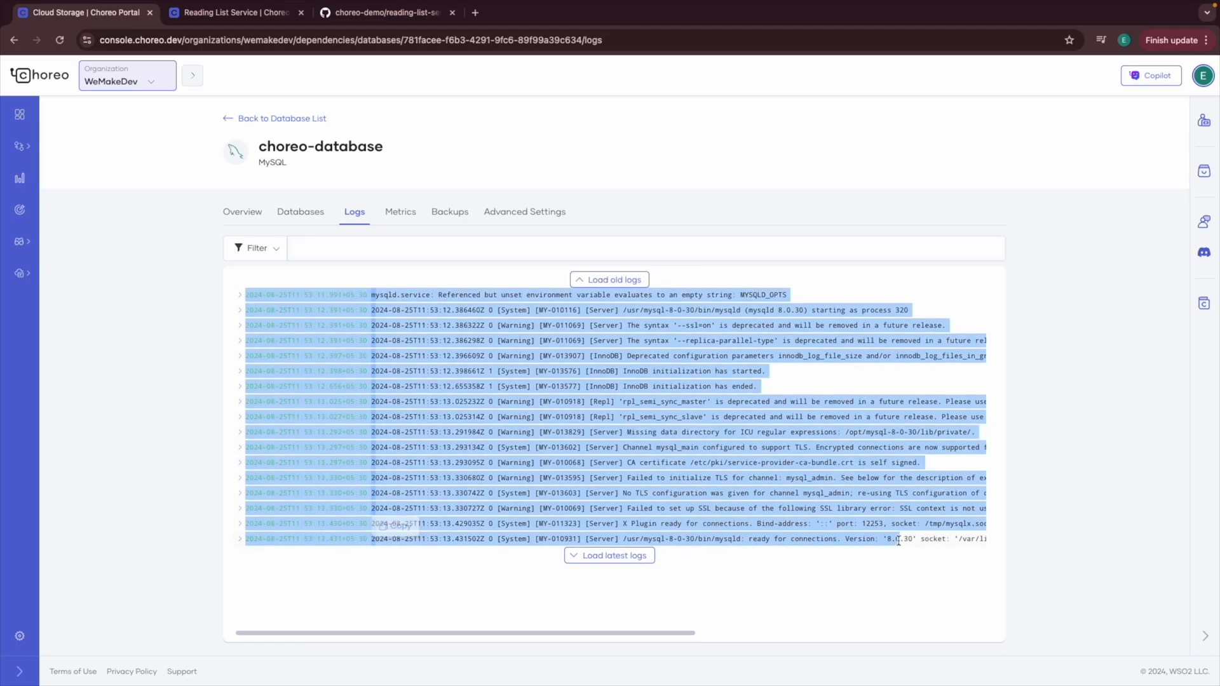
# Step: Review choreo-database's metrics charts, automatic backups and advanced settings
pyautogui.click(403, 222)
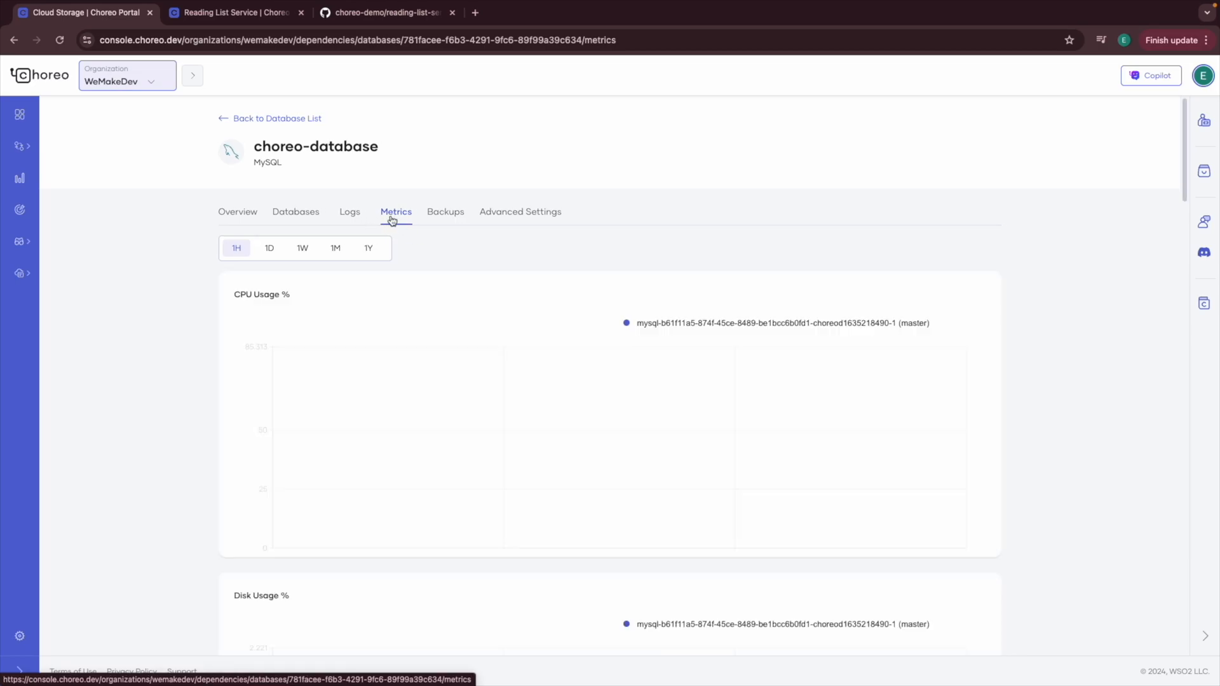
pyautogui.scroll(-2, 641, 533)
pyautogui.scroll(-4, 641, 534)
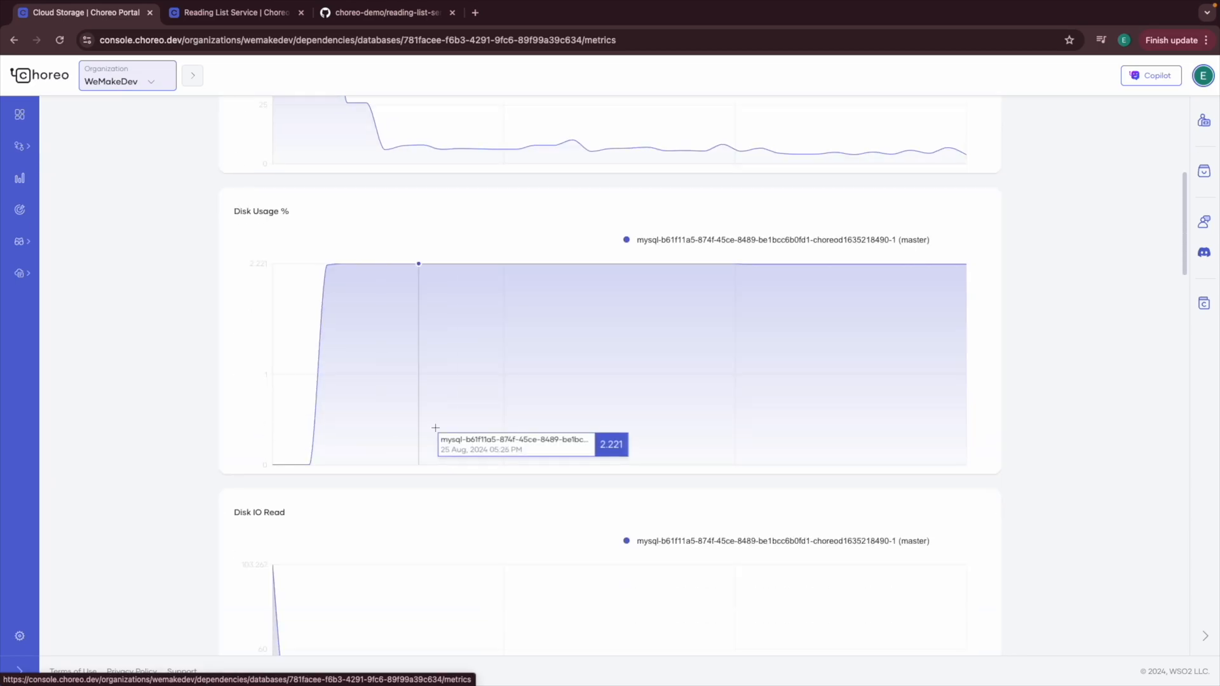
pyautogui.scroll(6, 447, 394)
pyautogui.click(450, 215)
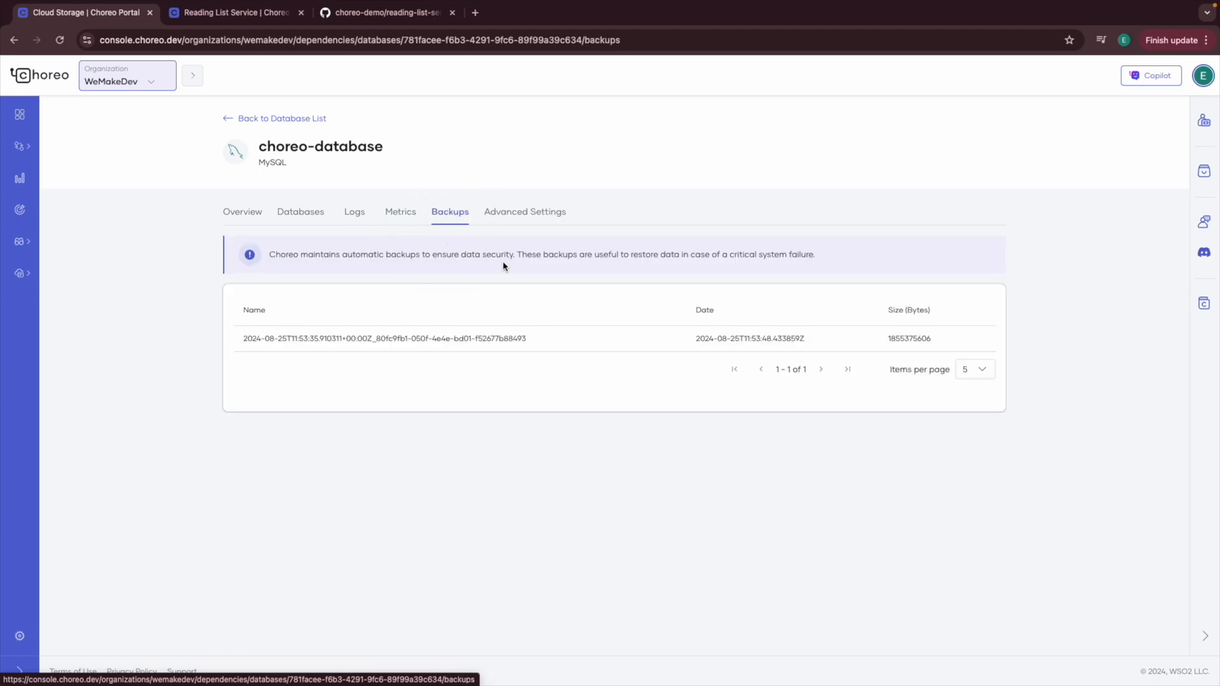
pyautogui.click(537, 214)
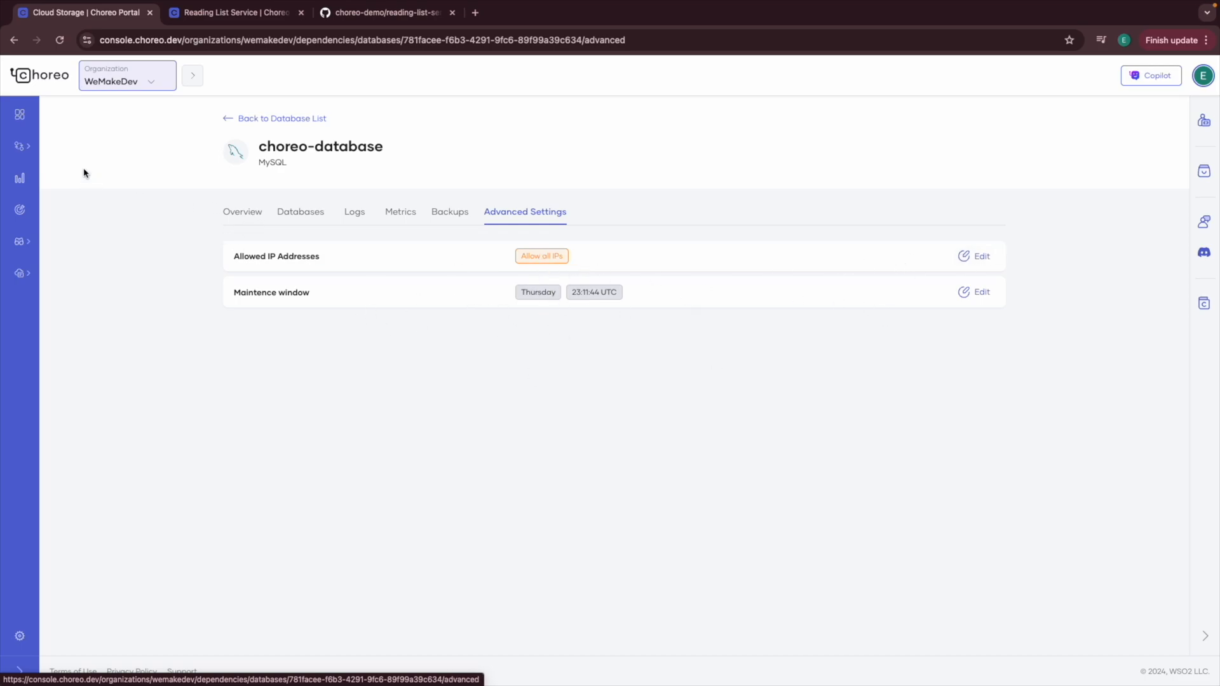
# Step: Go to the choreo-demo project and start creating a new Web Application component
pyautogui.click(38, 116)
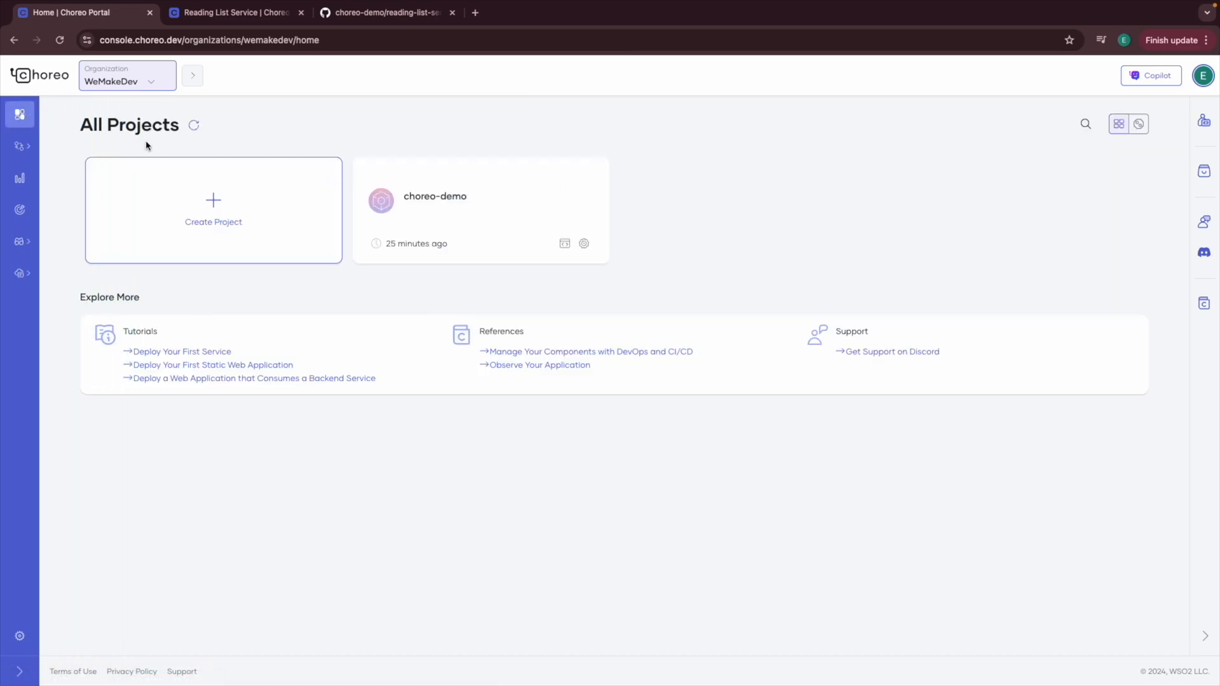
pyautogui.click(445, 207)
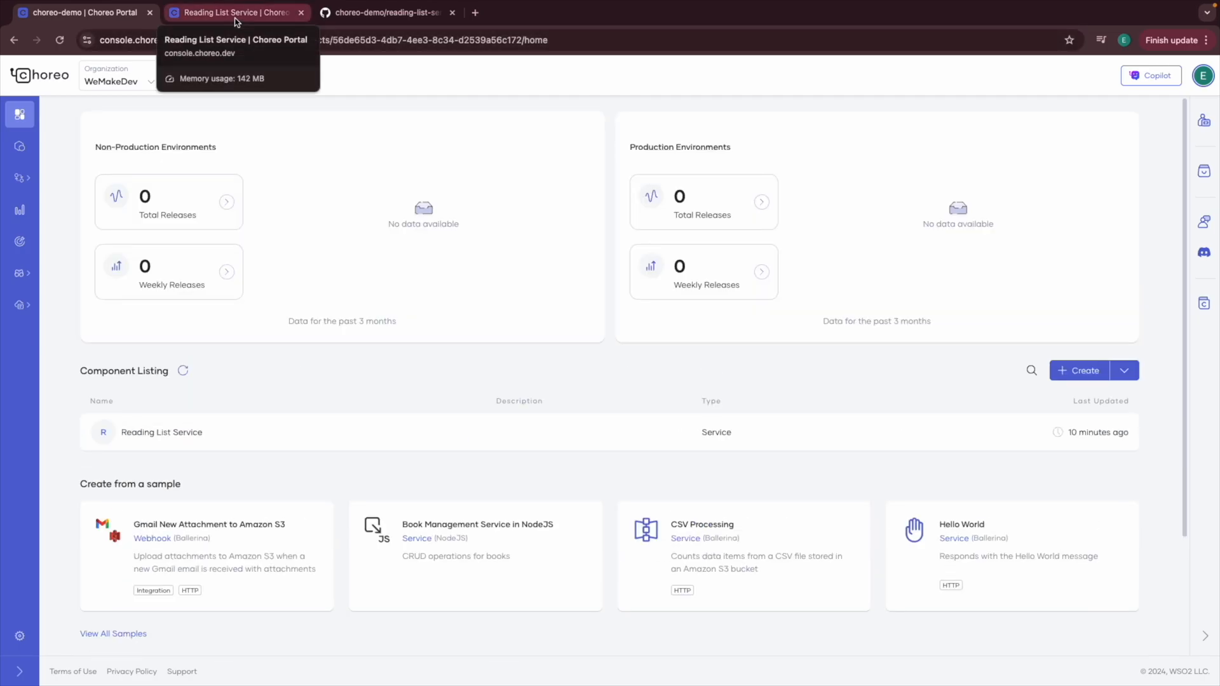
pyautogui.click(235, 18)
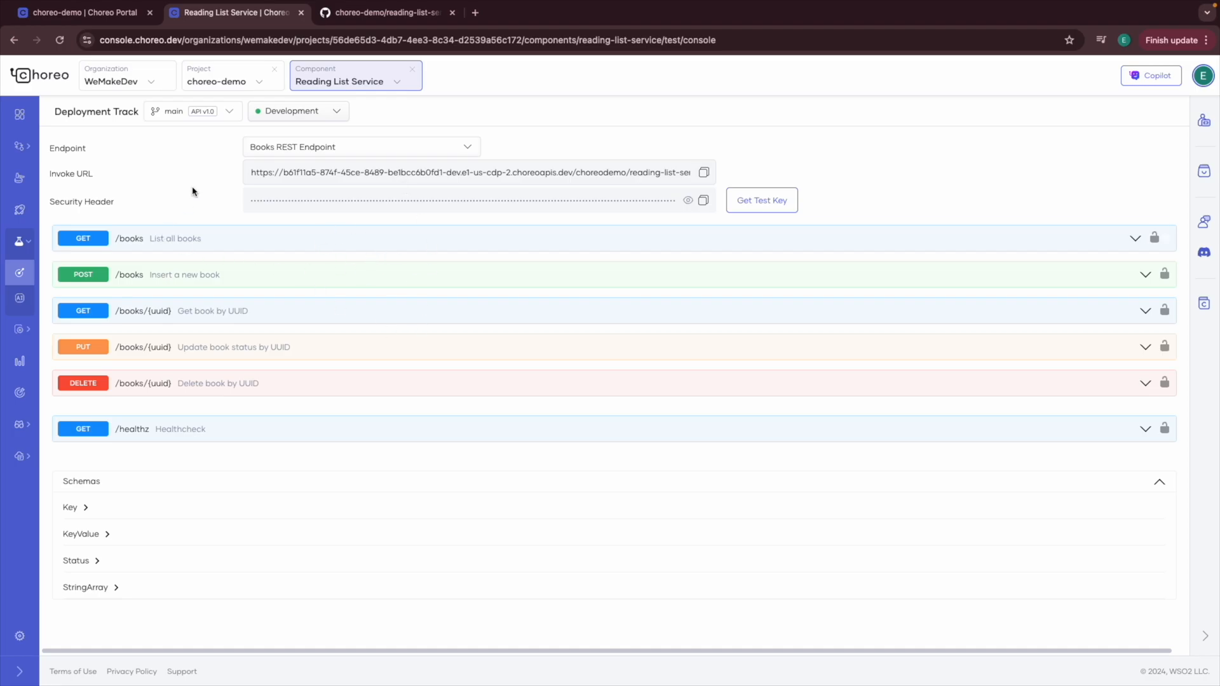
pyautogui.click(111, 11)
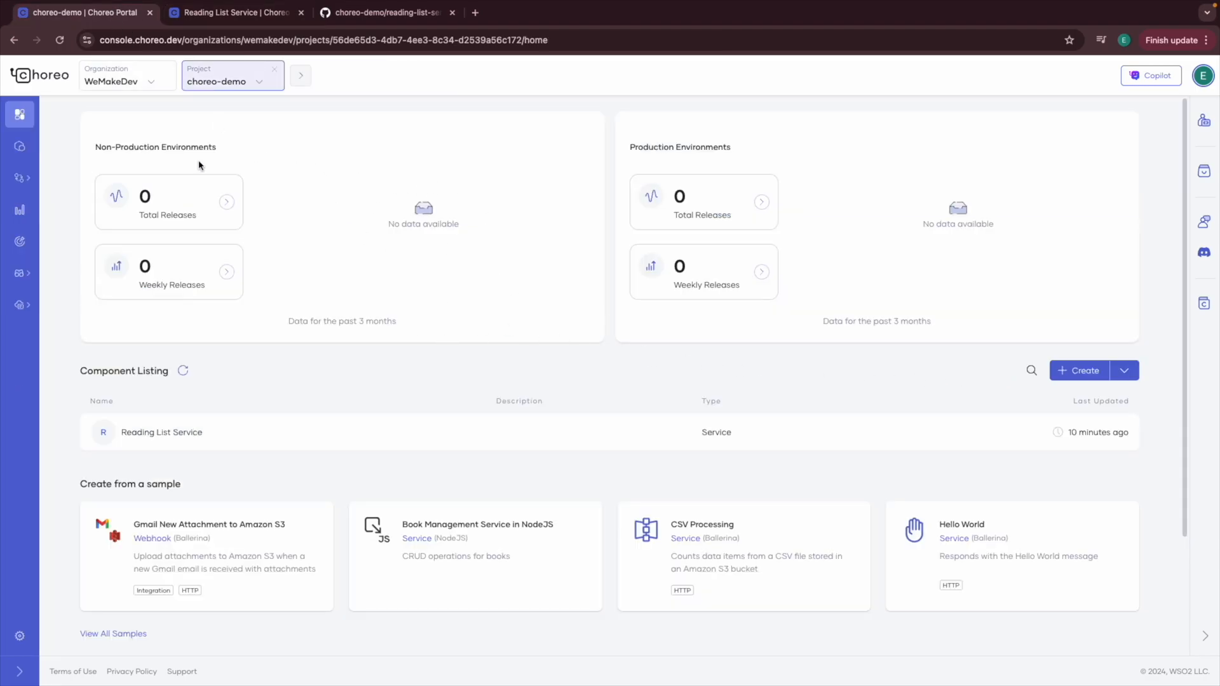
pyautogui.click(1081, 376)
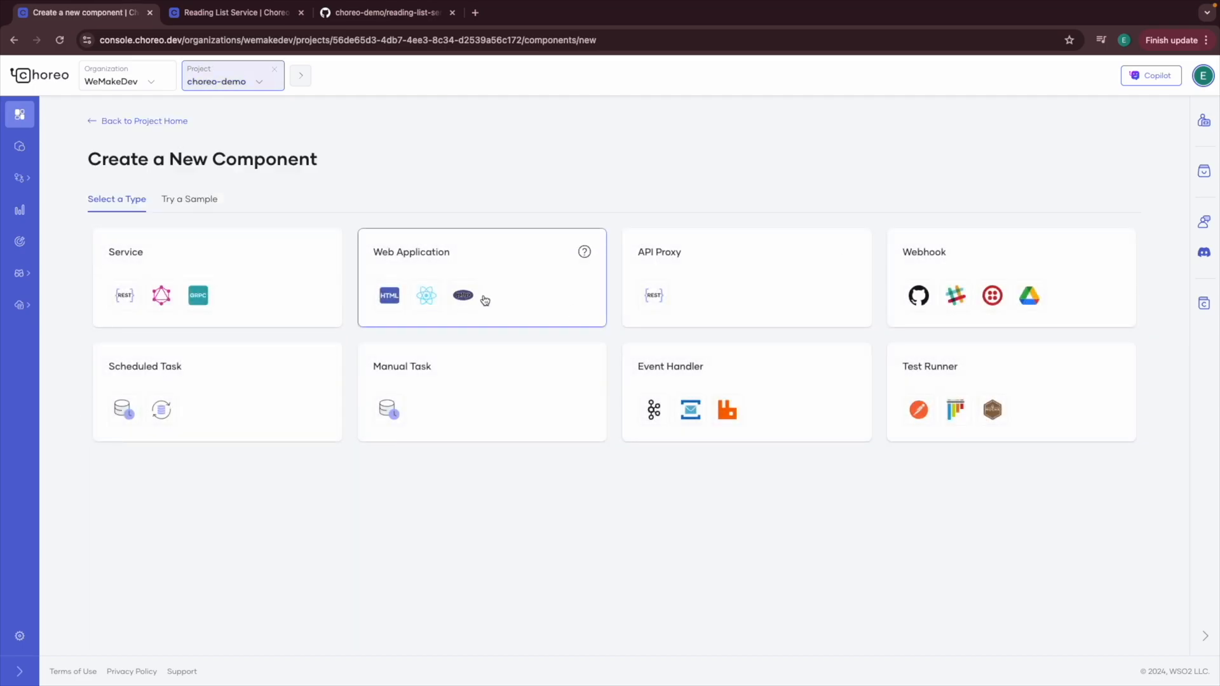
pyautogui.click(439, 252)
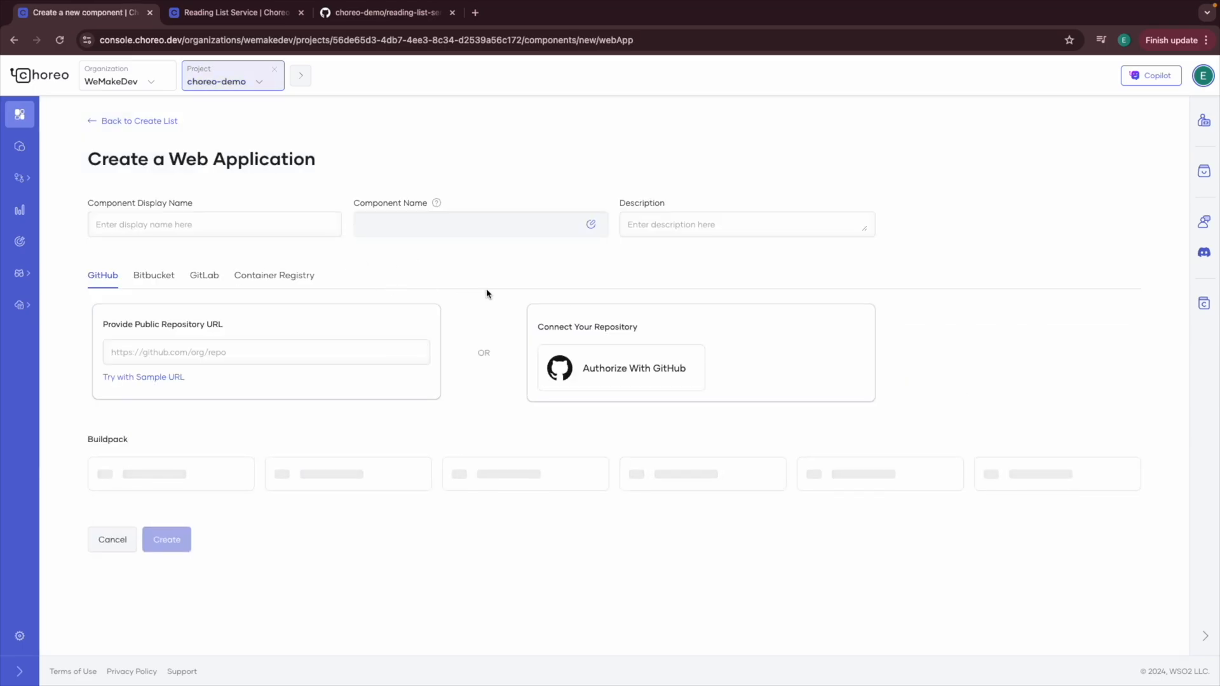
# Step: Name the component "Reading List Web App" and describe it as "This is the frontend component of application"
pyautogui.click(265, 234)
pyautogui.write('Reading List')
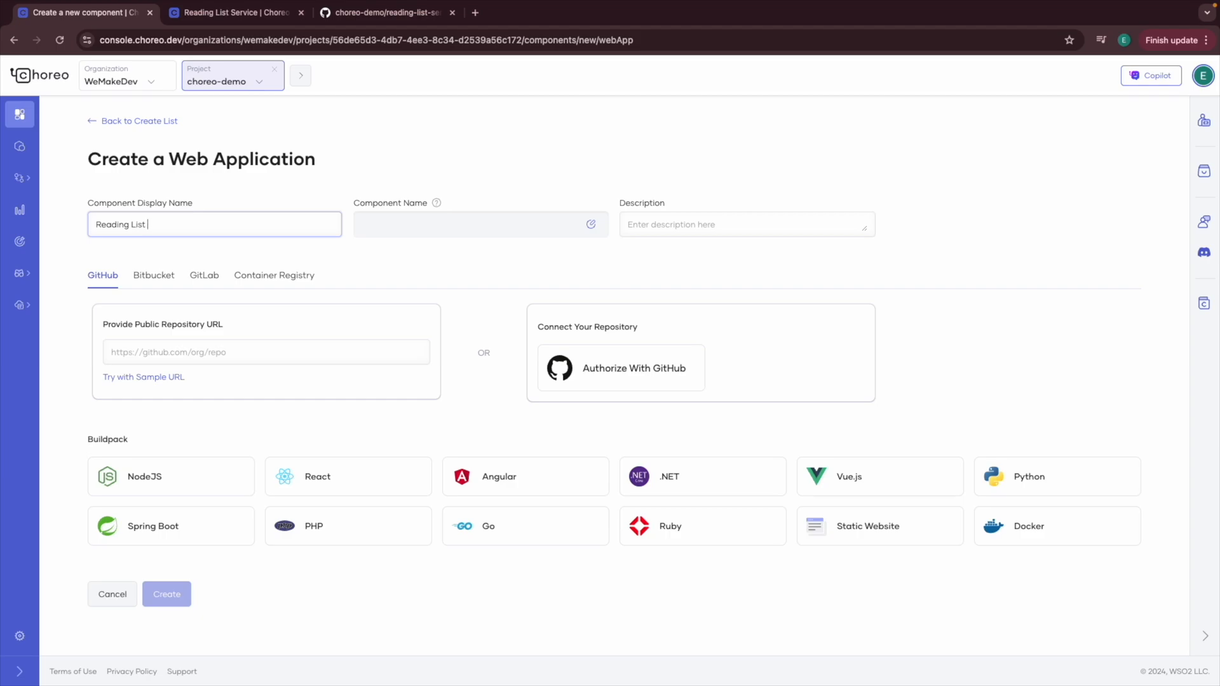
pyautogui.write(' Web.')
pyautogui.press('BackSpace')
pyautogui.click(665, 224)
pyautogui.write('Th')
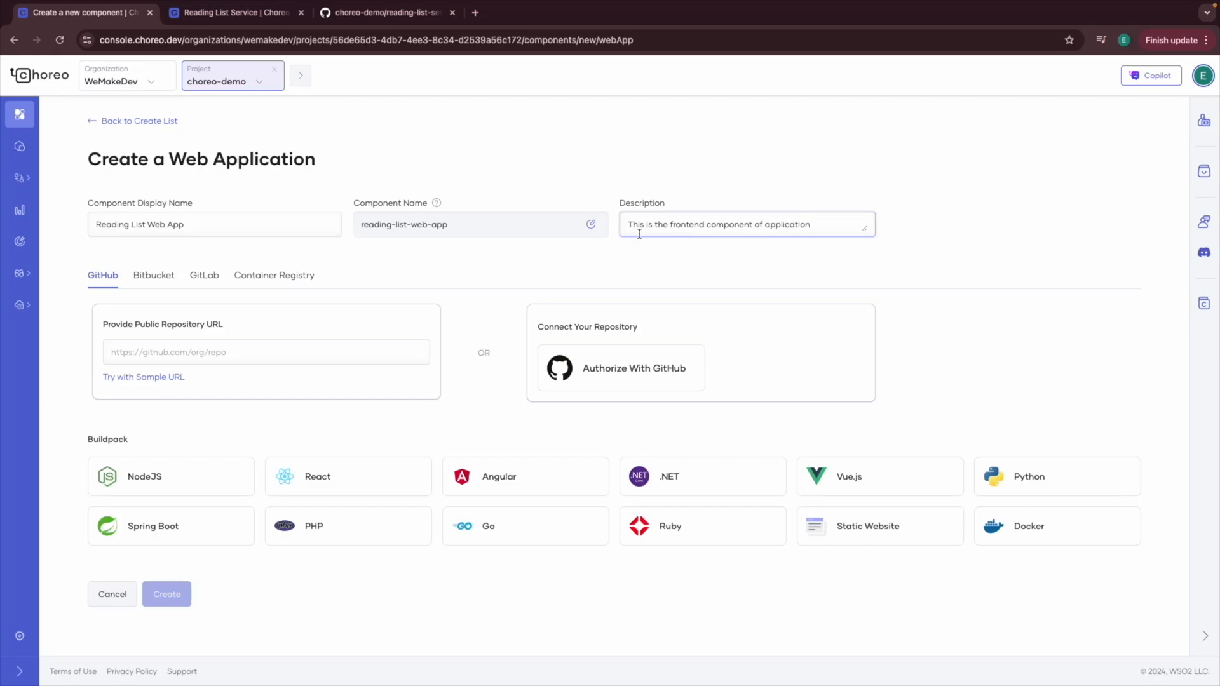
pyautogui.click(299, 248)
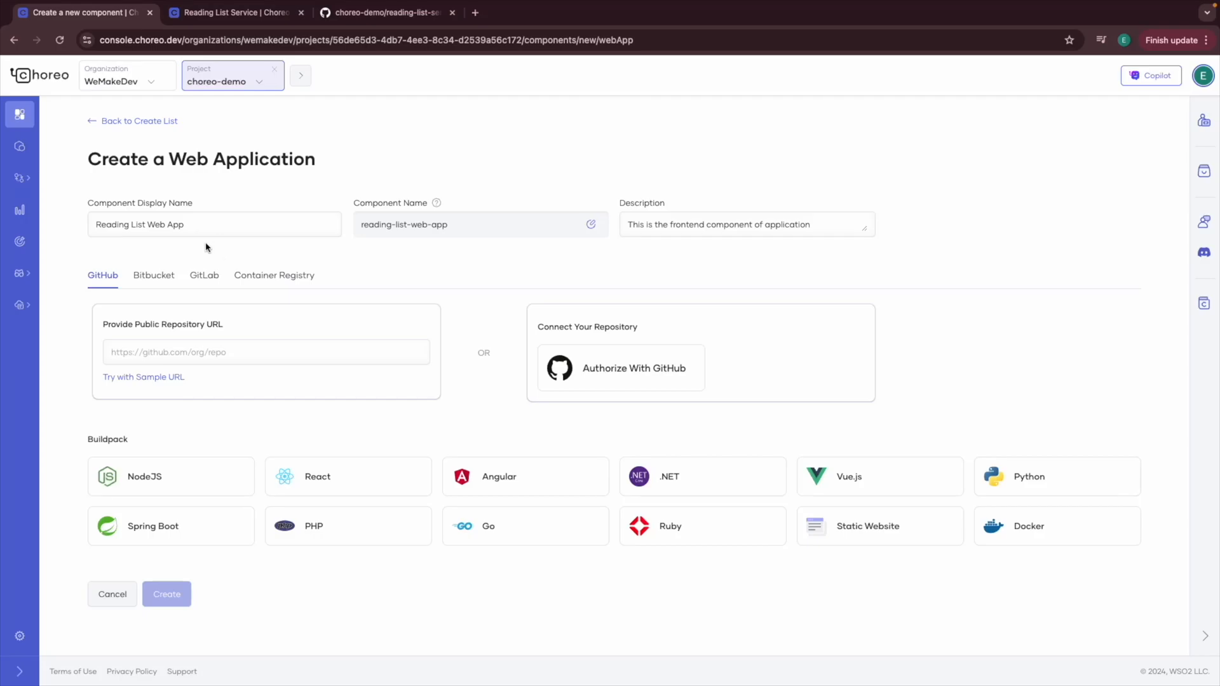
# Step: Connect the component to the choreo-demo GitHub repository of the WeMakeDevs-Events organization
pyautogui.click(638, 368)
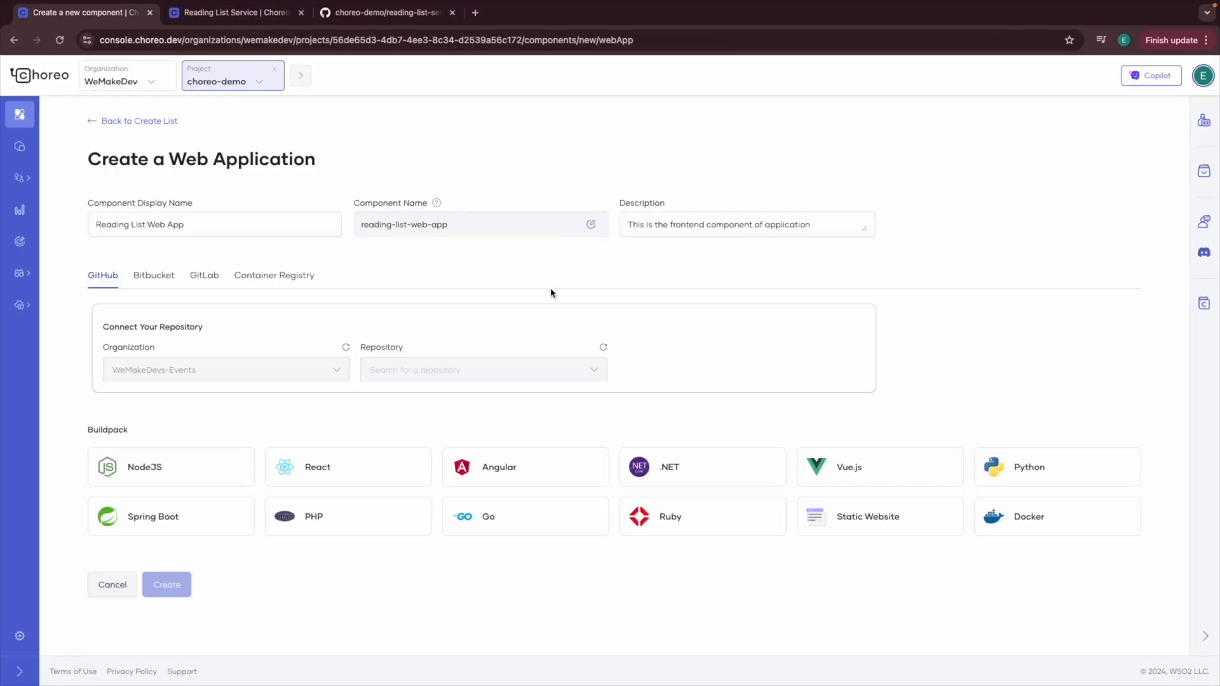
pyautogui.click(455, 369)
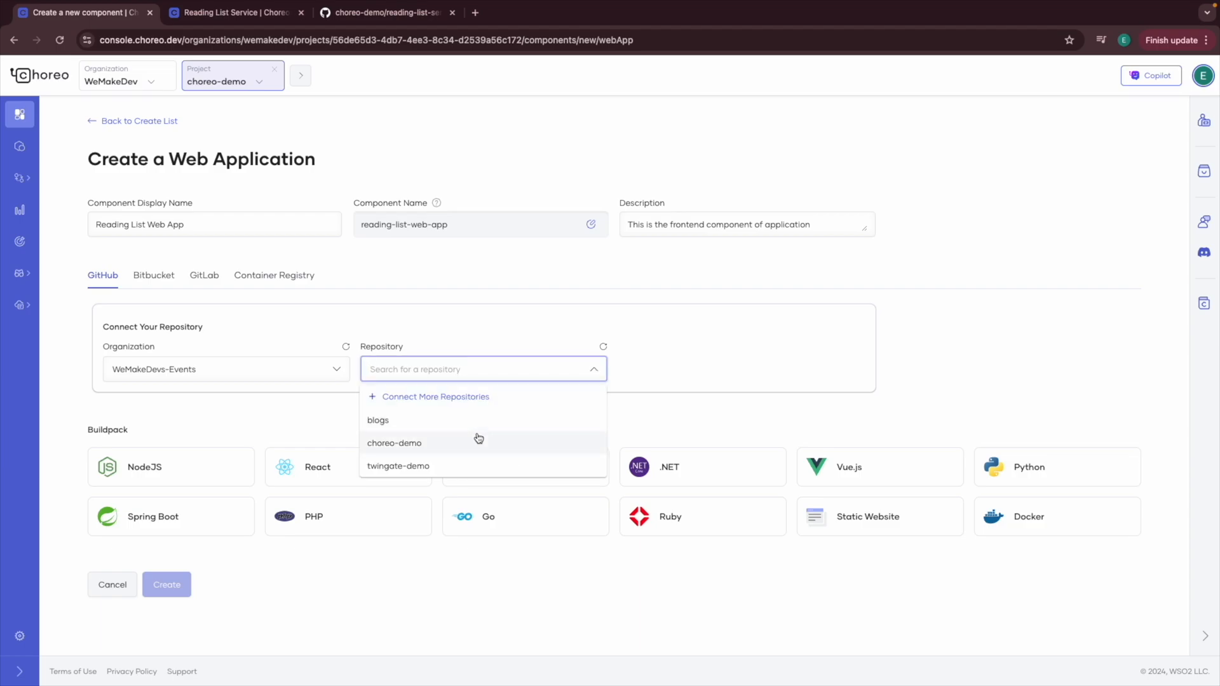
pyautogui.click(477, 437)
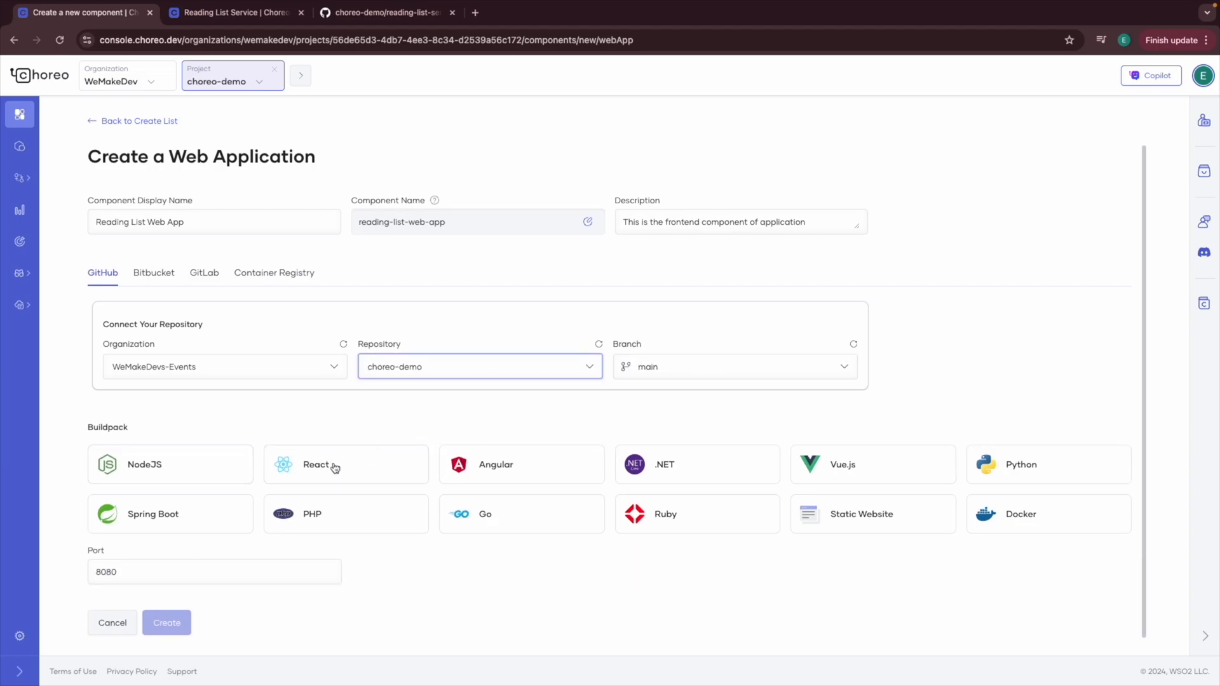
# Step: Choose the React buildpack and set the project directory to /reading-list-front-end-with-managed-auth
pyautogui.click(305, 467)
pyautogui.scroll(-3, 206, 478)
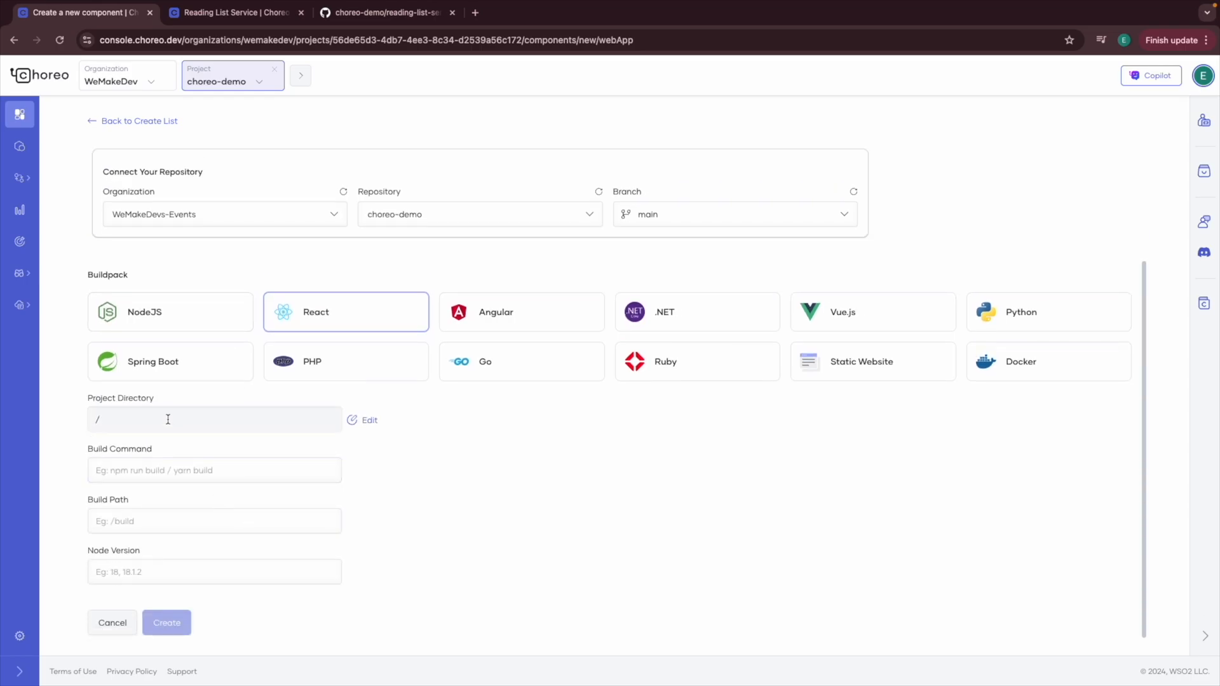
pyautogui.click(356, 422)
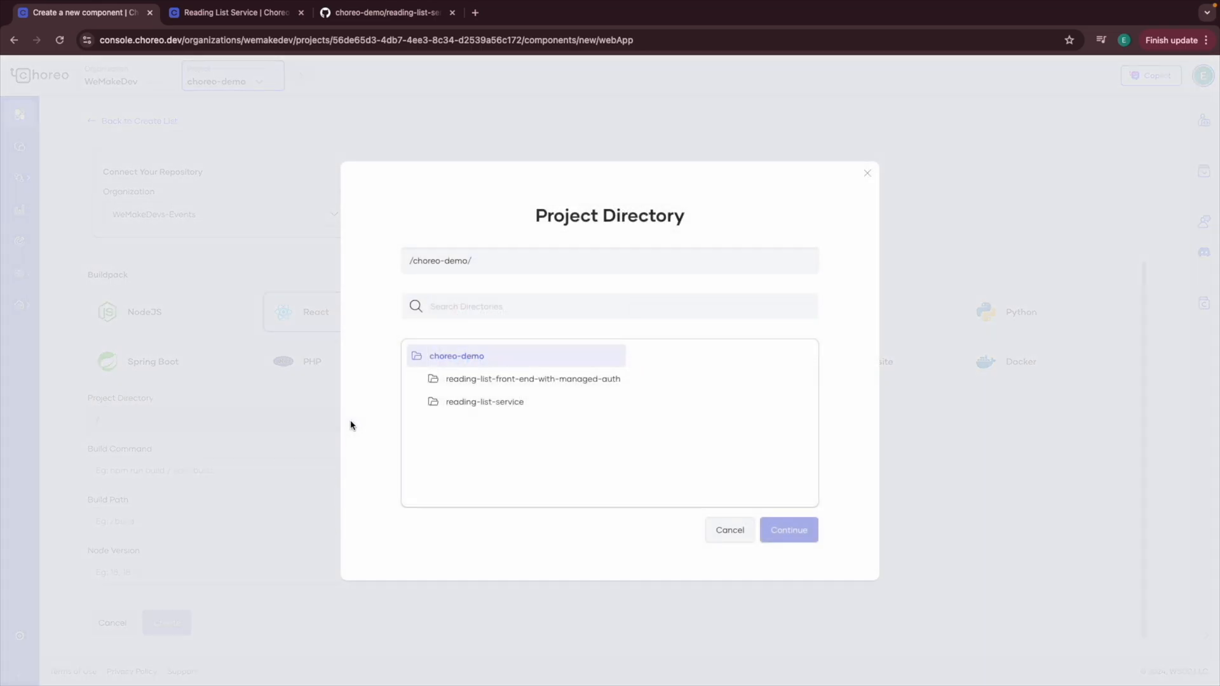
pyautogui.click(546, 381)
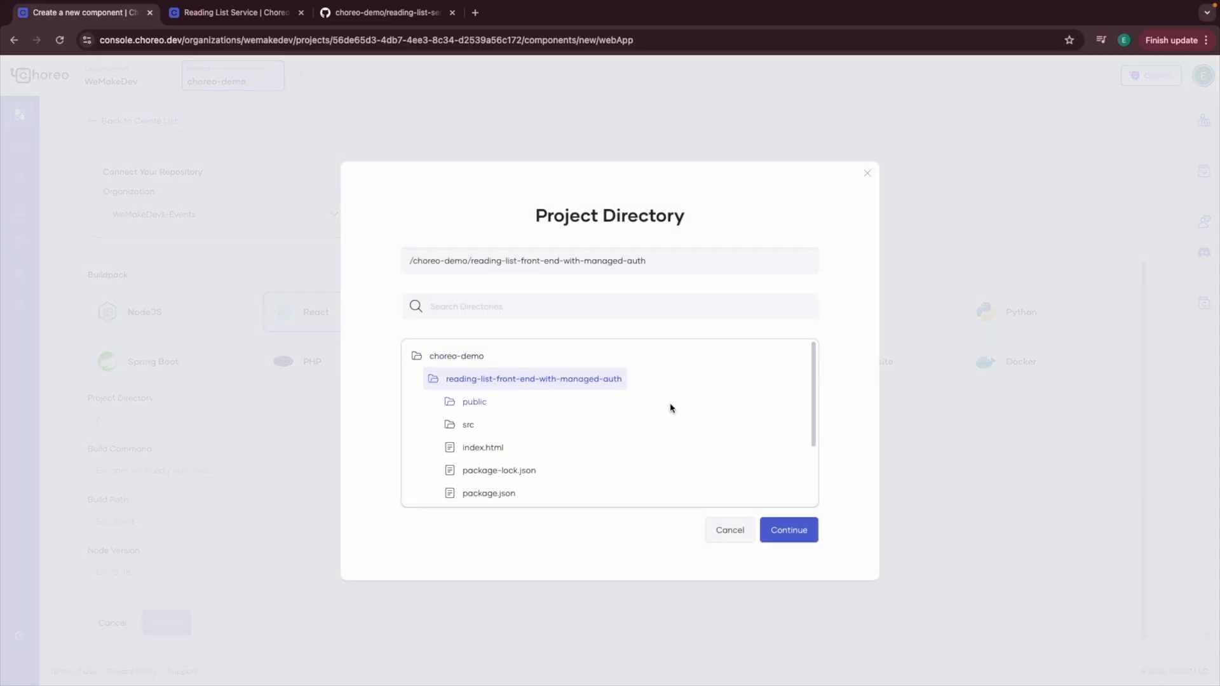
pyautogui.click(802, 539)
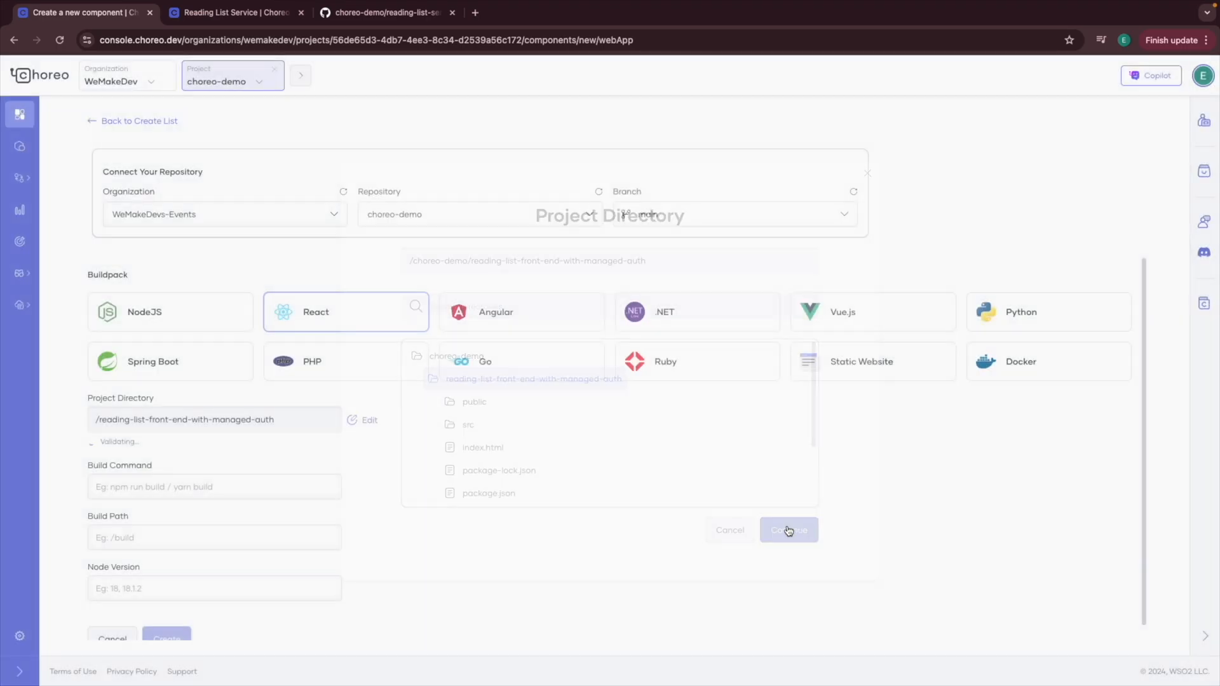
# Step: Set the build command to "npm install && npm run build"
pyautogui.click(185, 471)
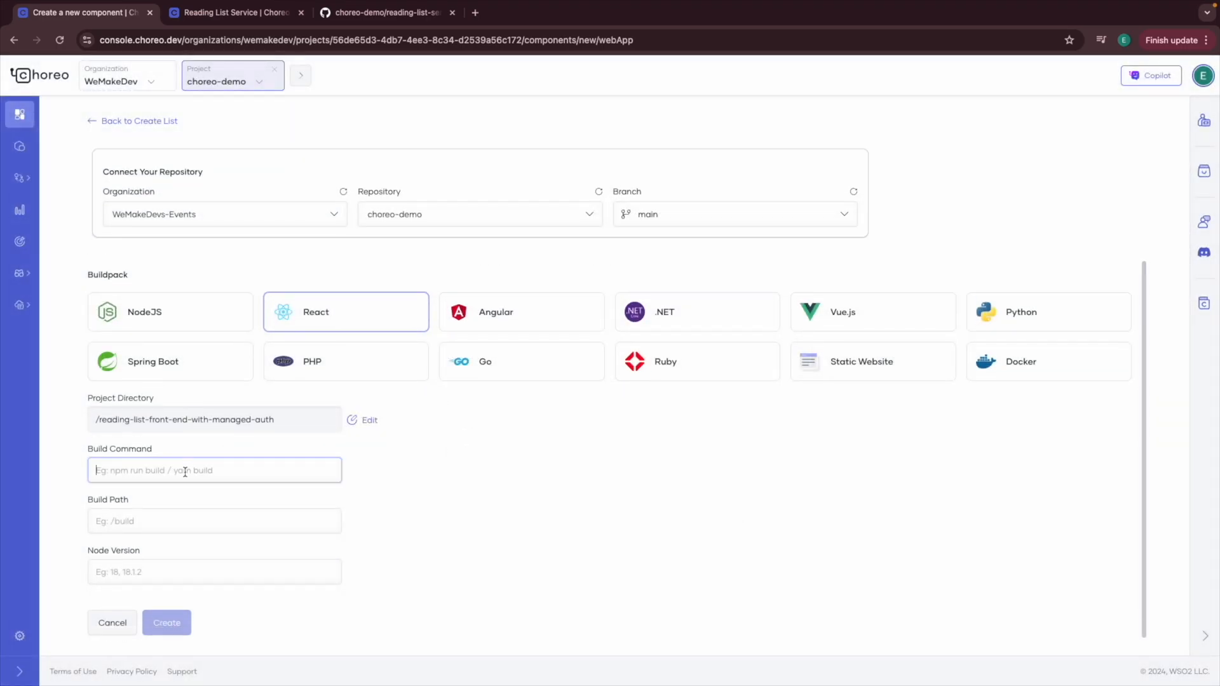
pyautogui.write('n')
pyautogui.press('BackSpace')
pyautogui.press('BackSpace')
pyautogui.press('BackSpace')
pyautogui.press('BackSpace')
pyautogui.press('BackSpace')
pyautogui.press('BackSpace')
pyautogui.press('BackSpace')
pyautogui.write('install && npm r')
pyautogui.click(177, 502)
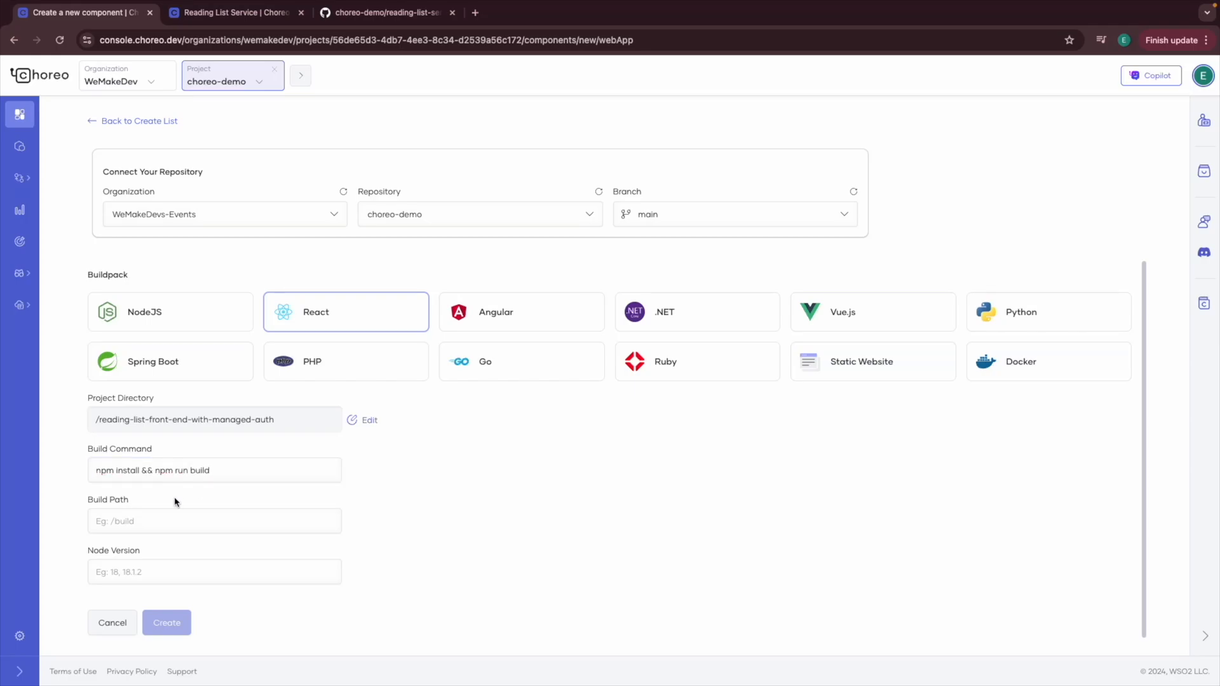
# Step: Set the build path to dist and the Node version to 18, and create the web application
pyautogui.click(131, 519)
pyautogui.write('deis')
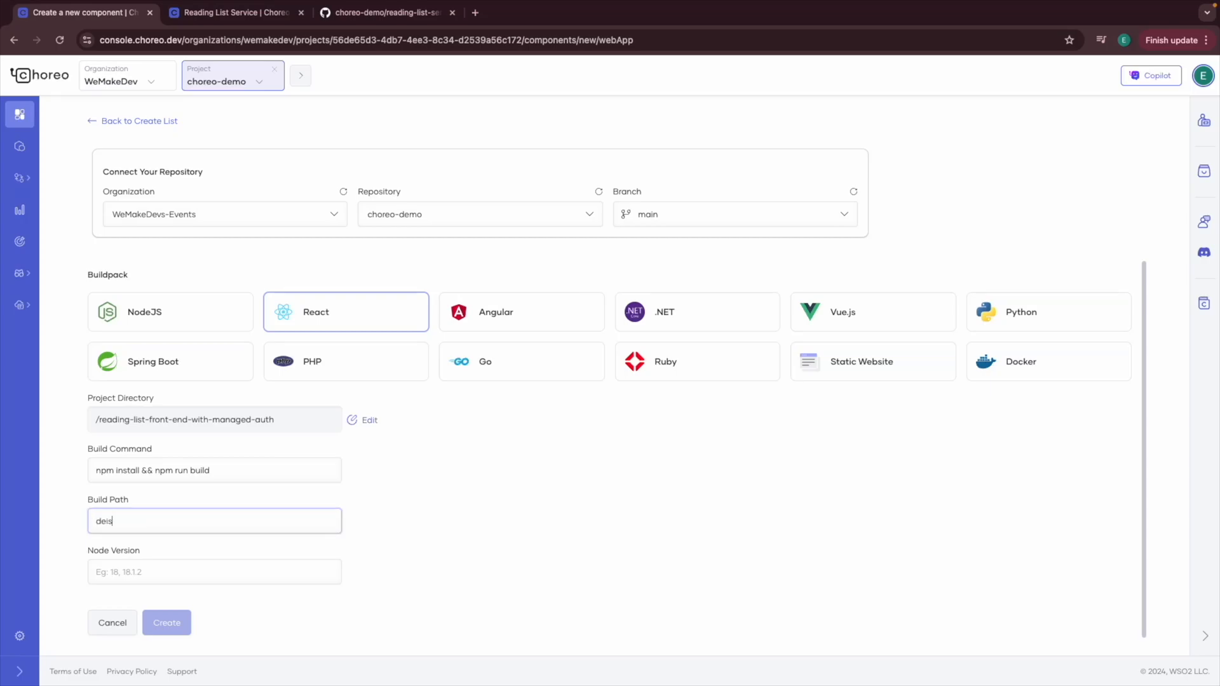
pyautogui.scroll(3, 610, 382)
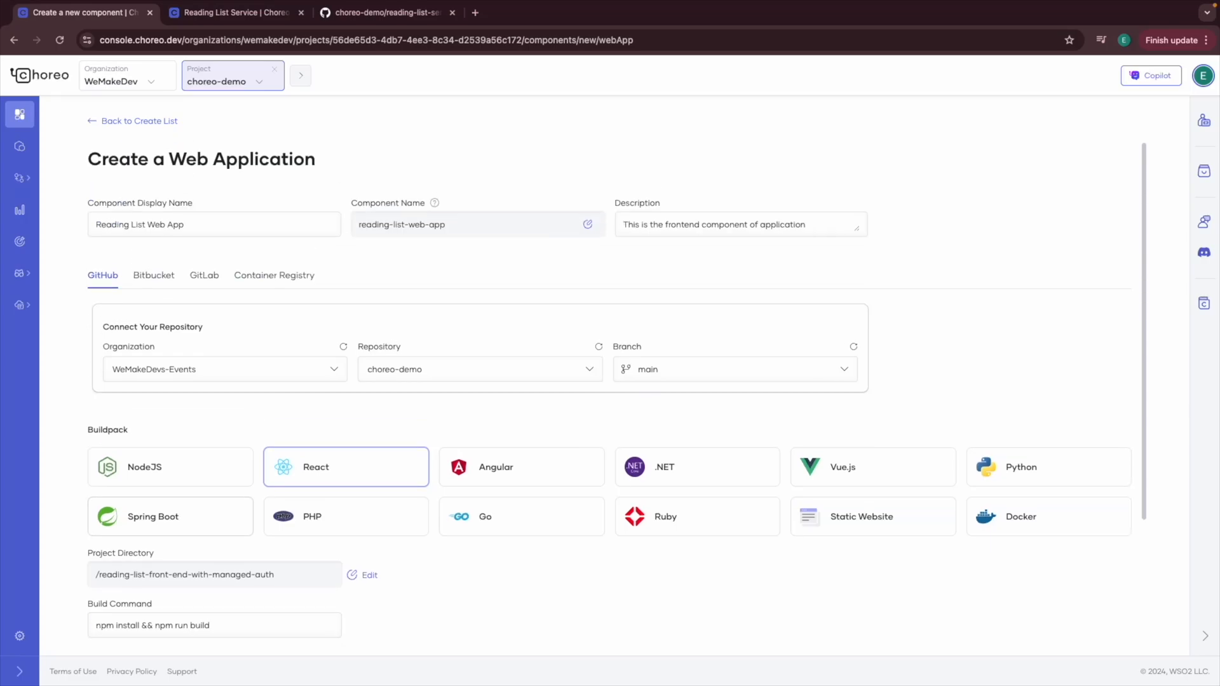
pyautogui.scroll(-3, 147, 545)
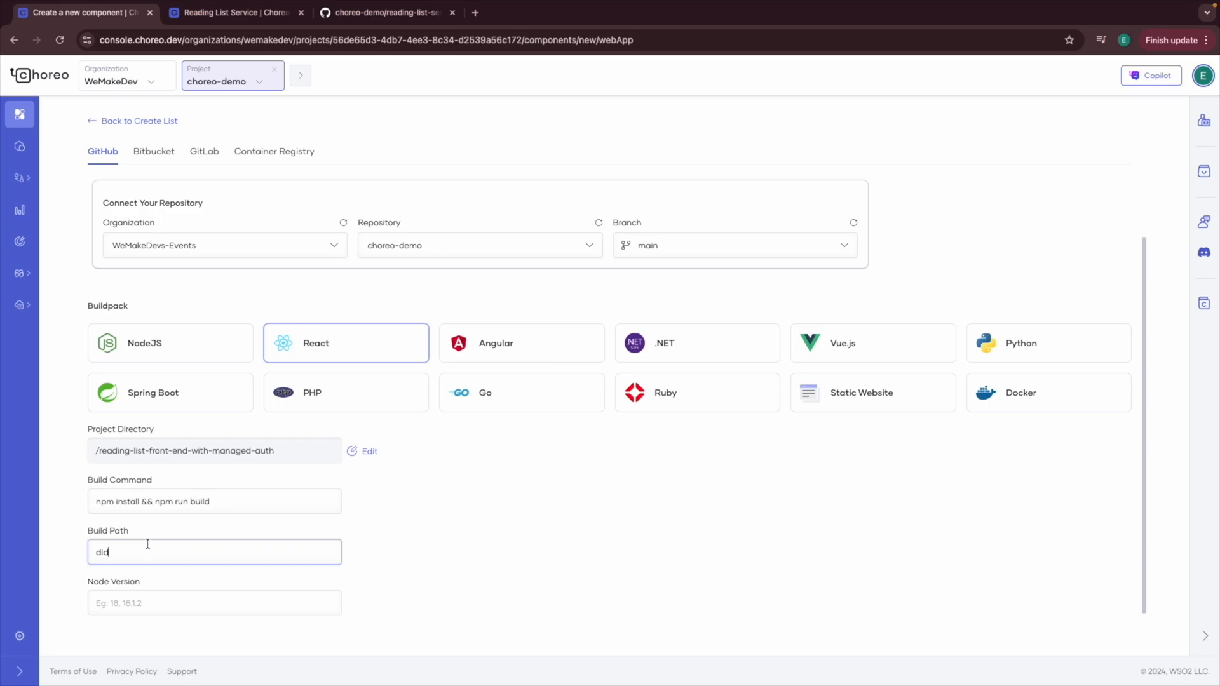
pyautogui.scroll(-1, 156, 559)
pyautogui.click(143, 567)
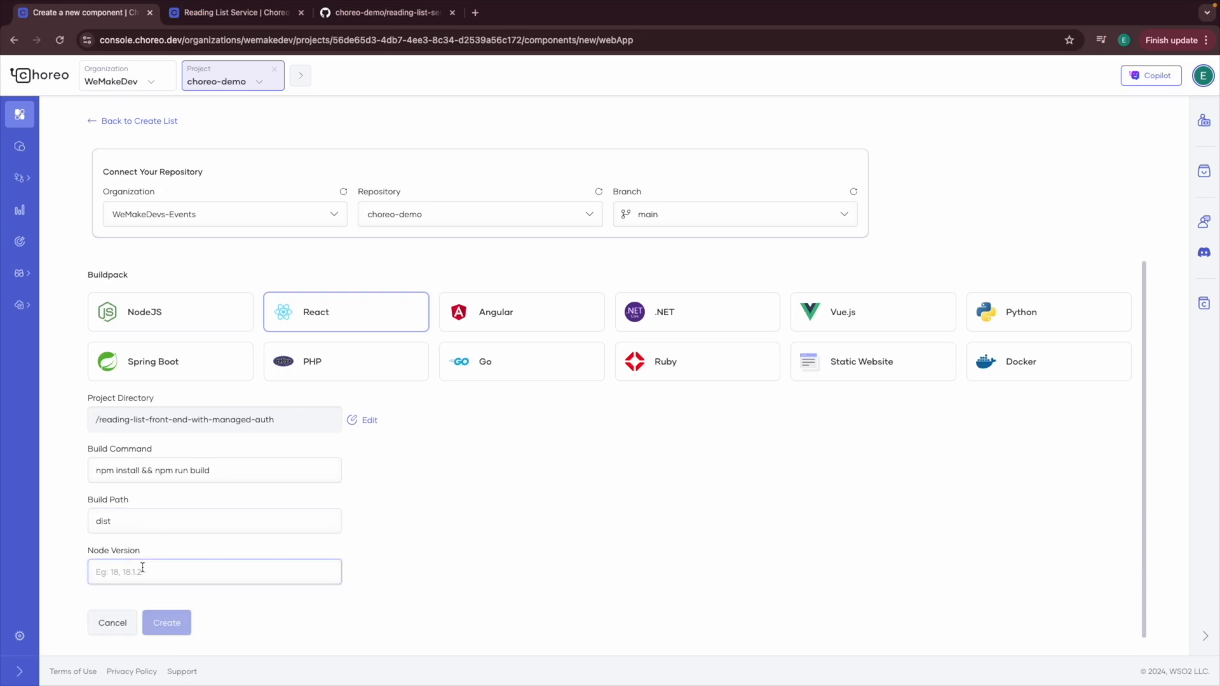
pyautogui.write('1')
pyautogui.click(172, 492)
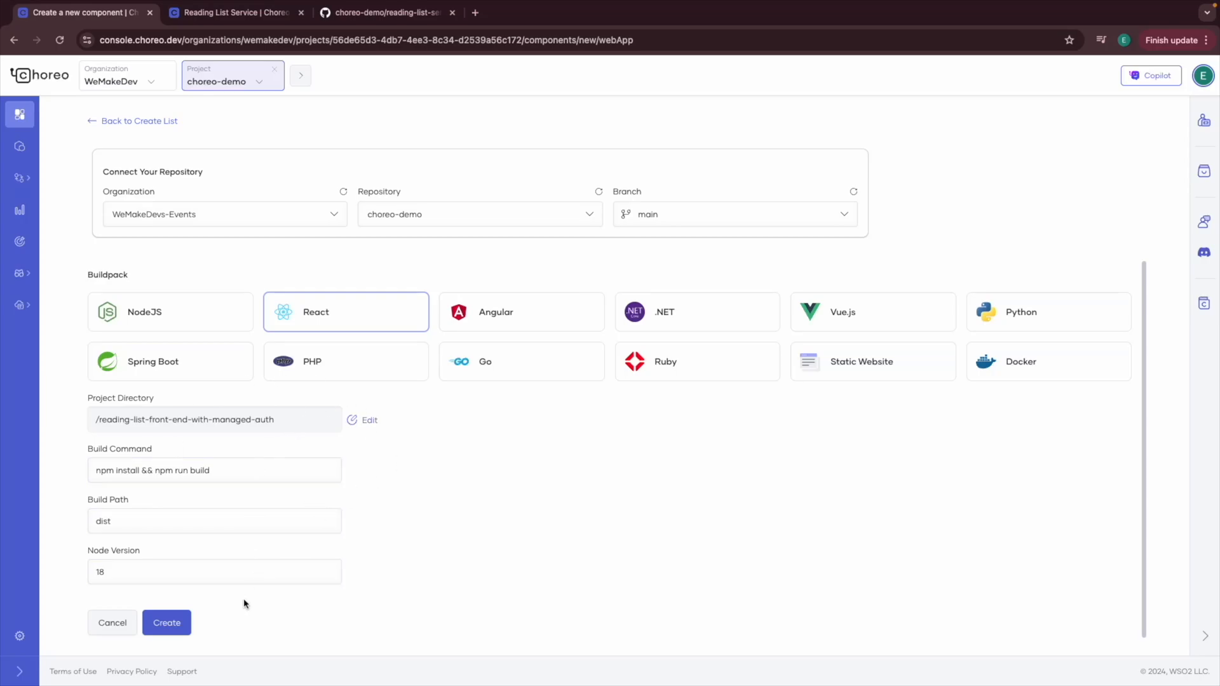
pyautogui.click(179, 630)
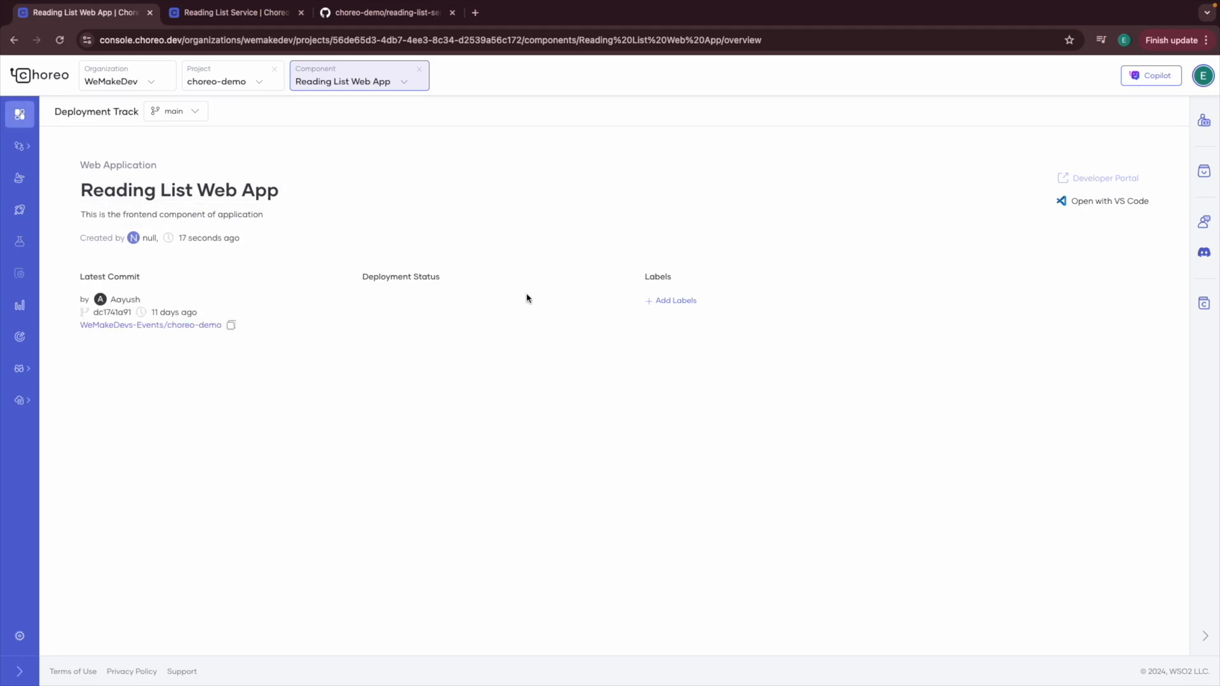
# Step: Start a new service connection from the Reading List Web App to the Reading List Service
pyautogui.click(33, 179)
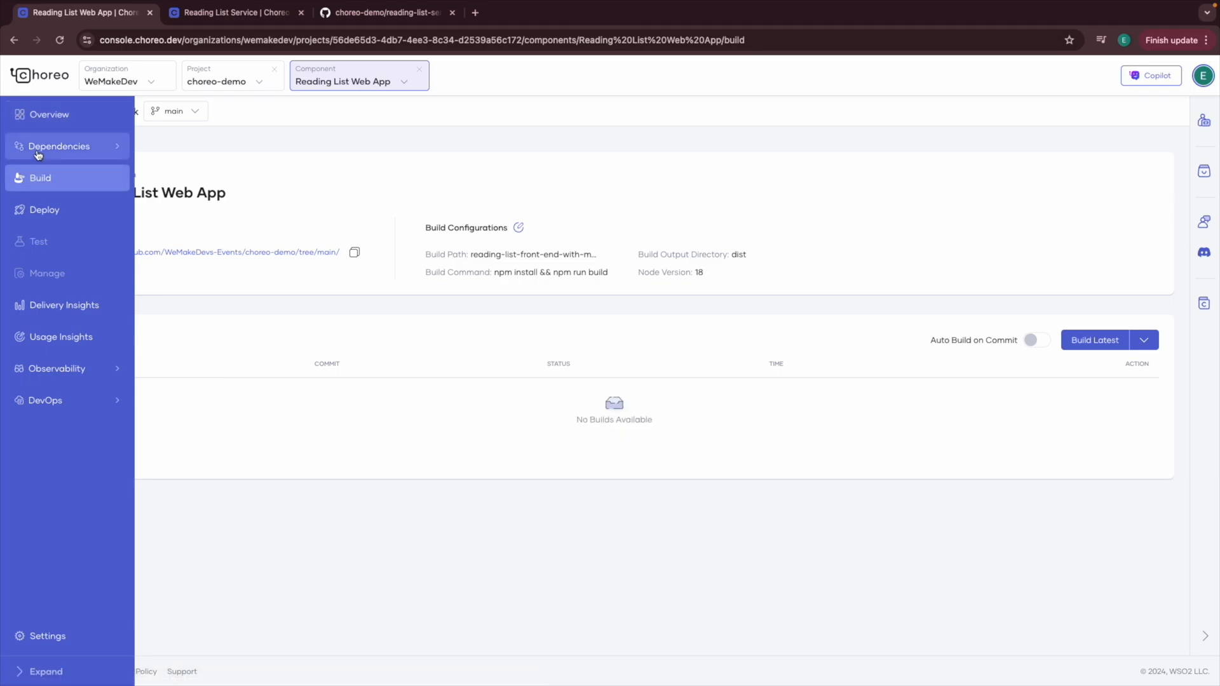
pyautogui.click(60, 150)
pyautogui.click(67, 177)
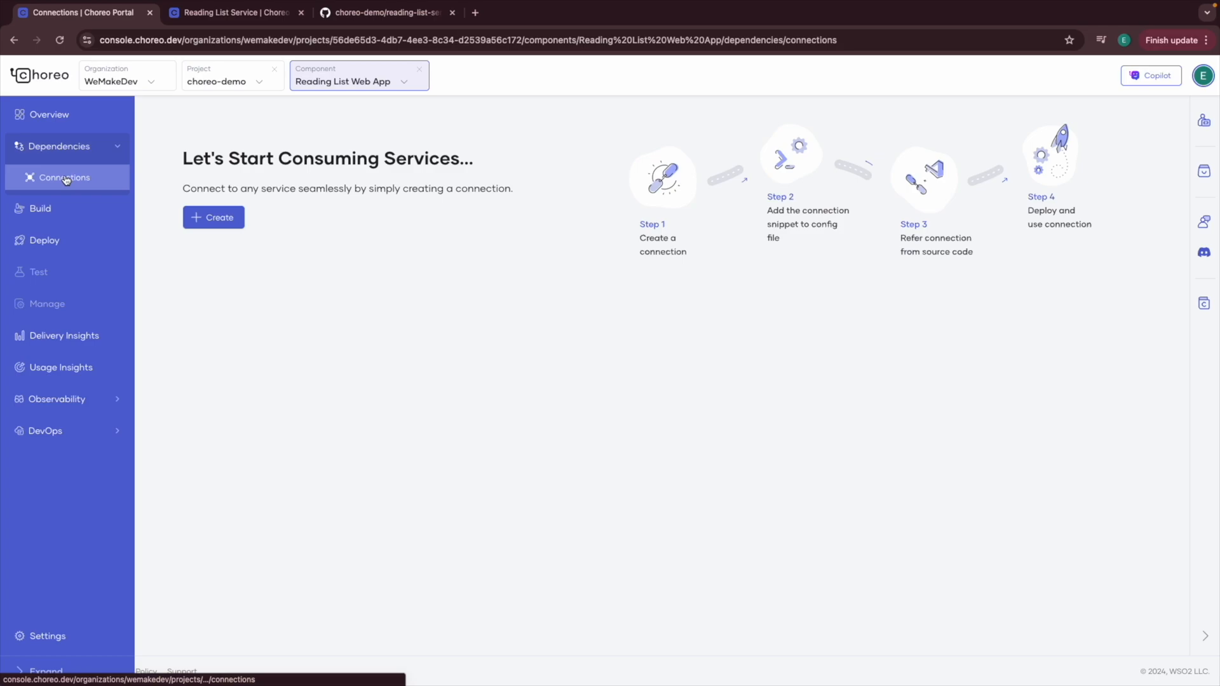
pyautogui.click(232, 215)
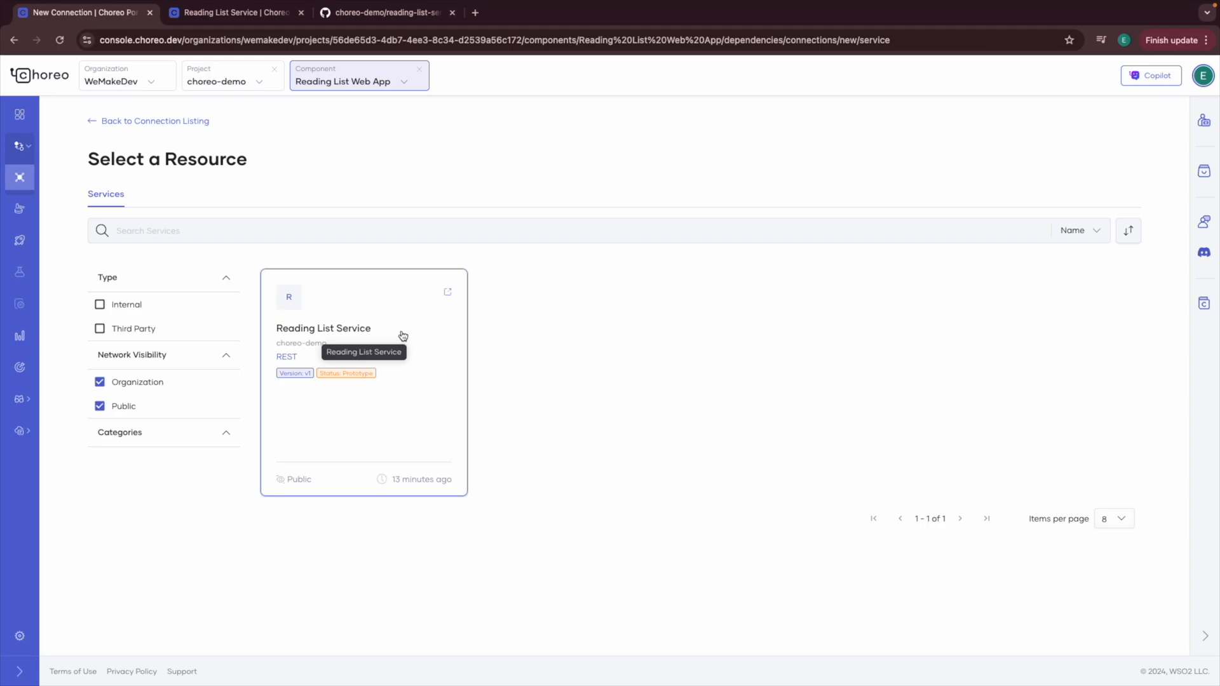
pyautogui.click(449, 345)
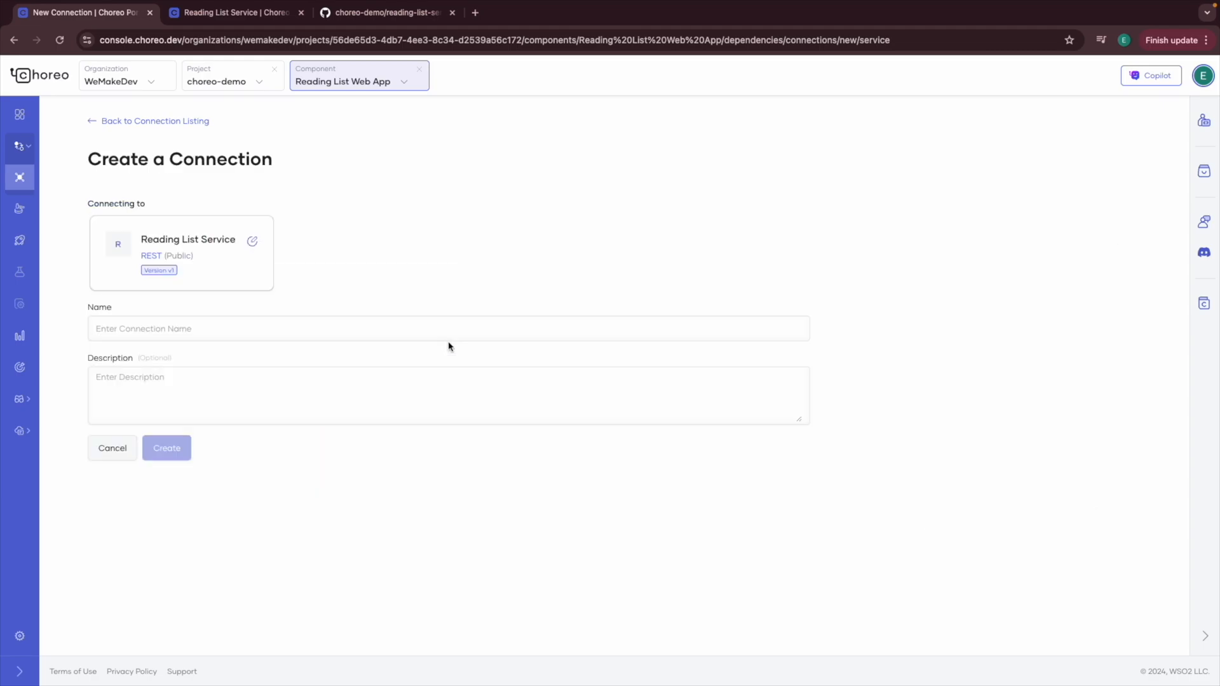
# Step: Create the connection named "Reading List Connection" with the description "This is a connection between our backend and frontend of the project"
pyautogui.click(226, 319)
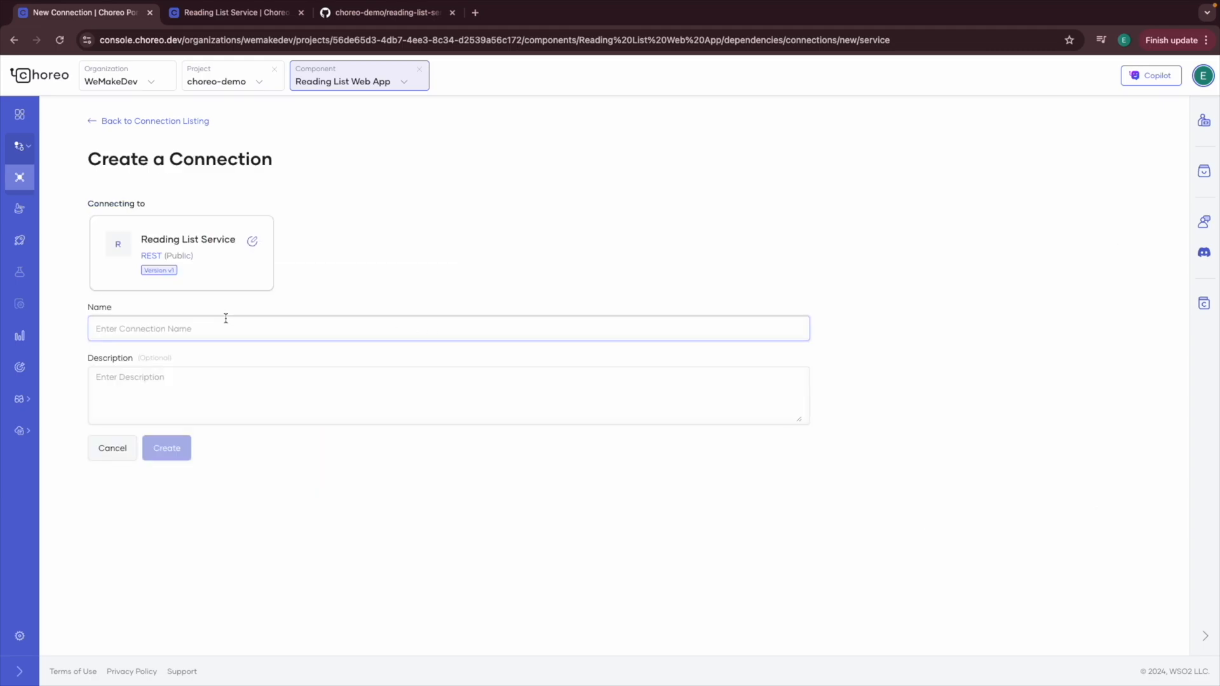
pyautogui.write('Reading')
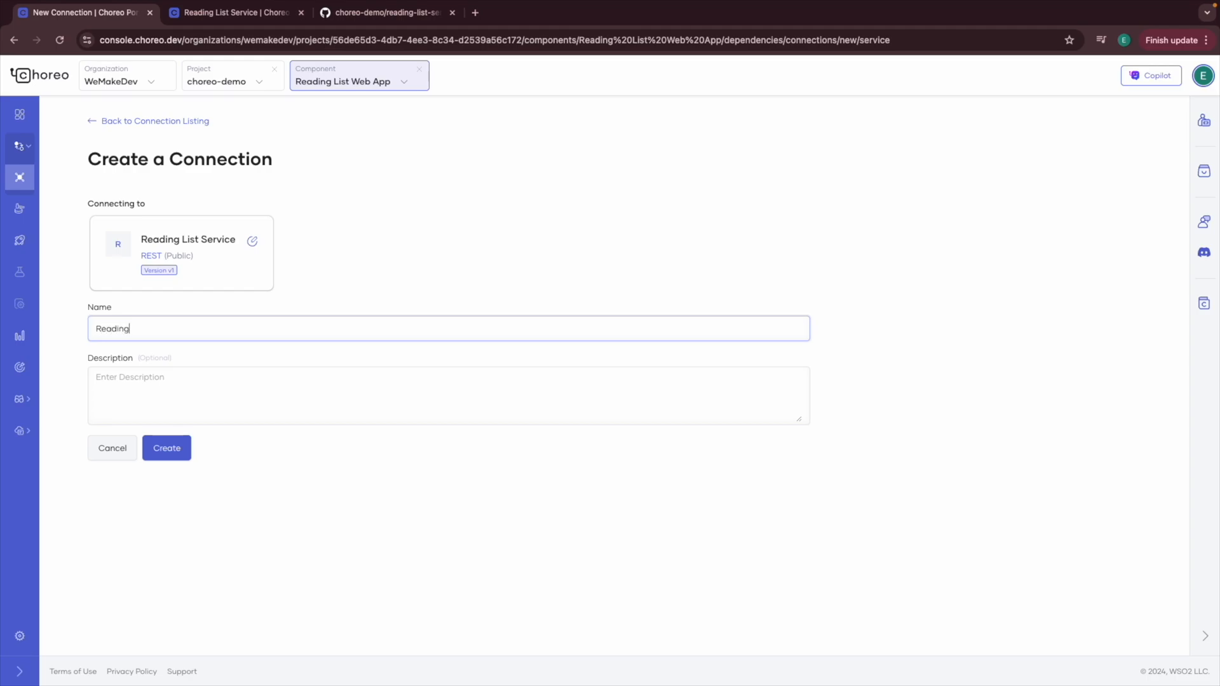
pyautogui.write(' List COnnection')
pyautogui.click(146, 375)
pyautogui.write('This is a')
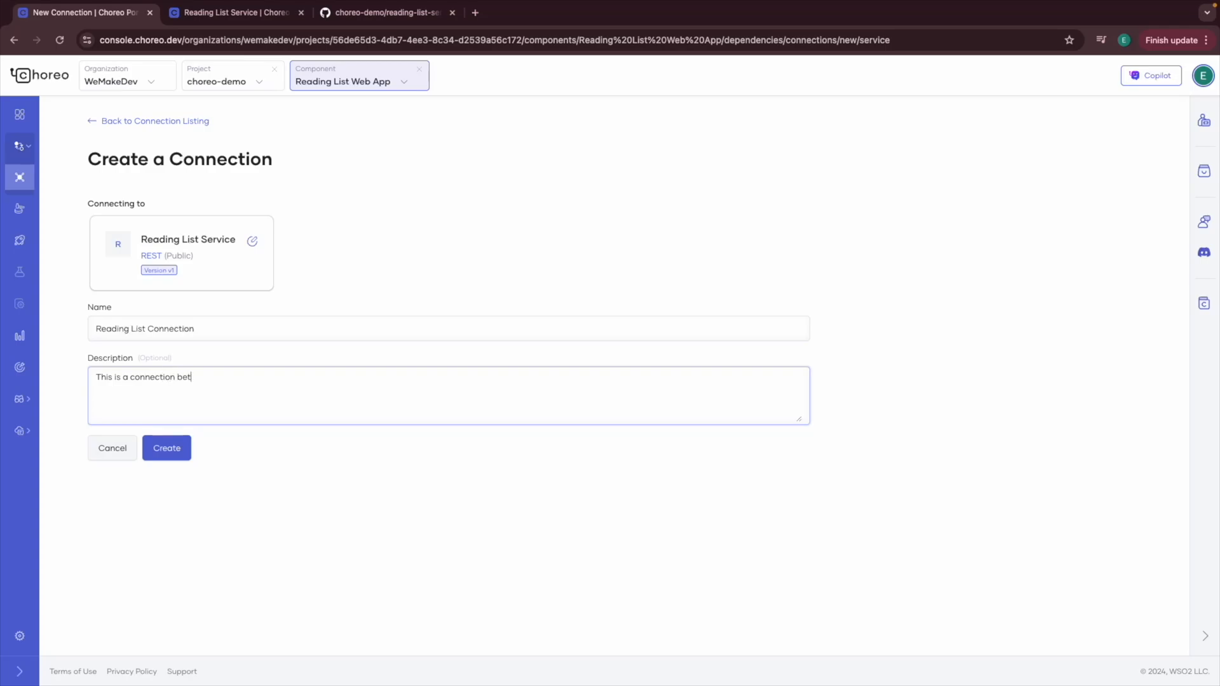
pyautogui.write('connection between our backend nad')
pyautogui.press('BackSpace')
pyautogui.press('BackSpace')
pyautogui.write('and')
pyautogui.press('BackSpace')
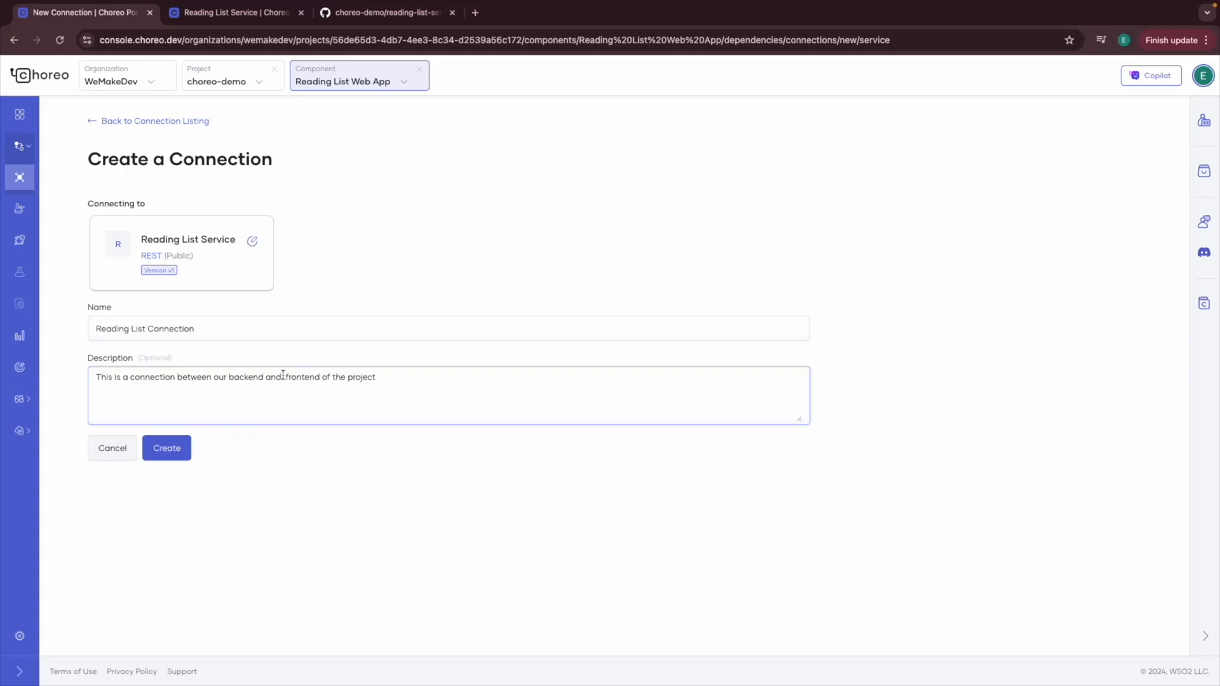
pyautogui.click(180, 452)
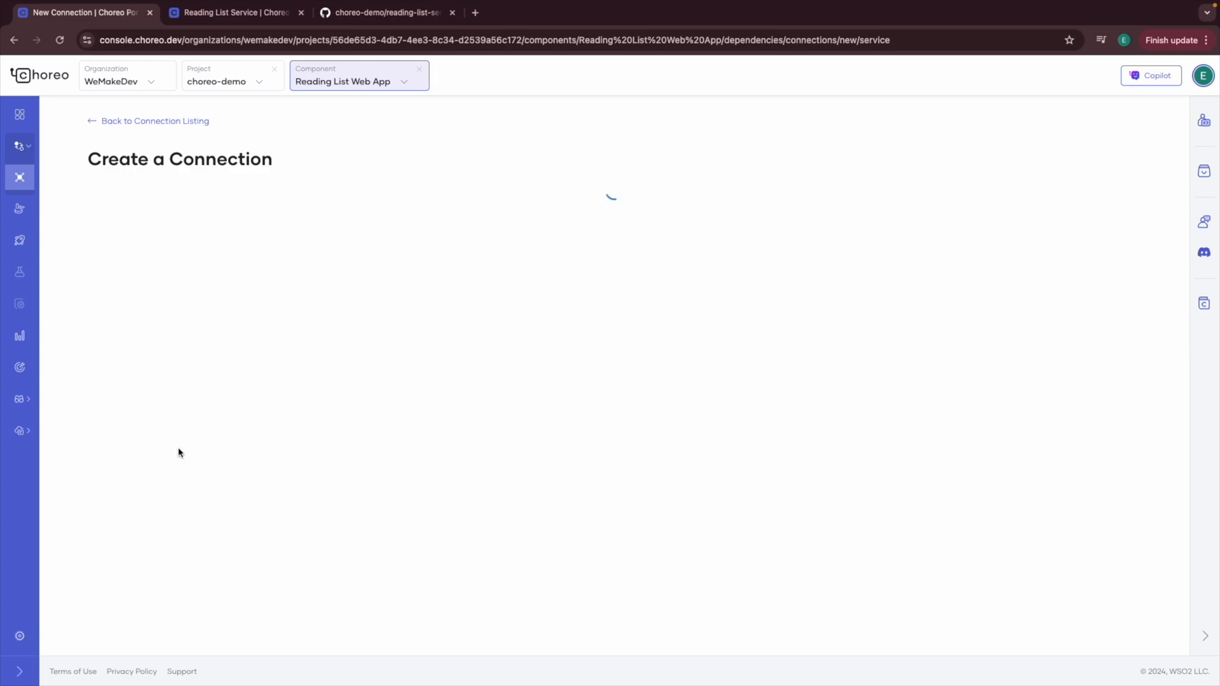
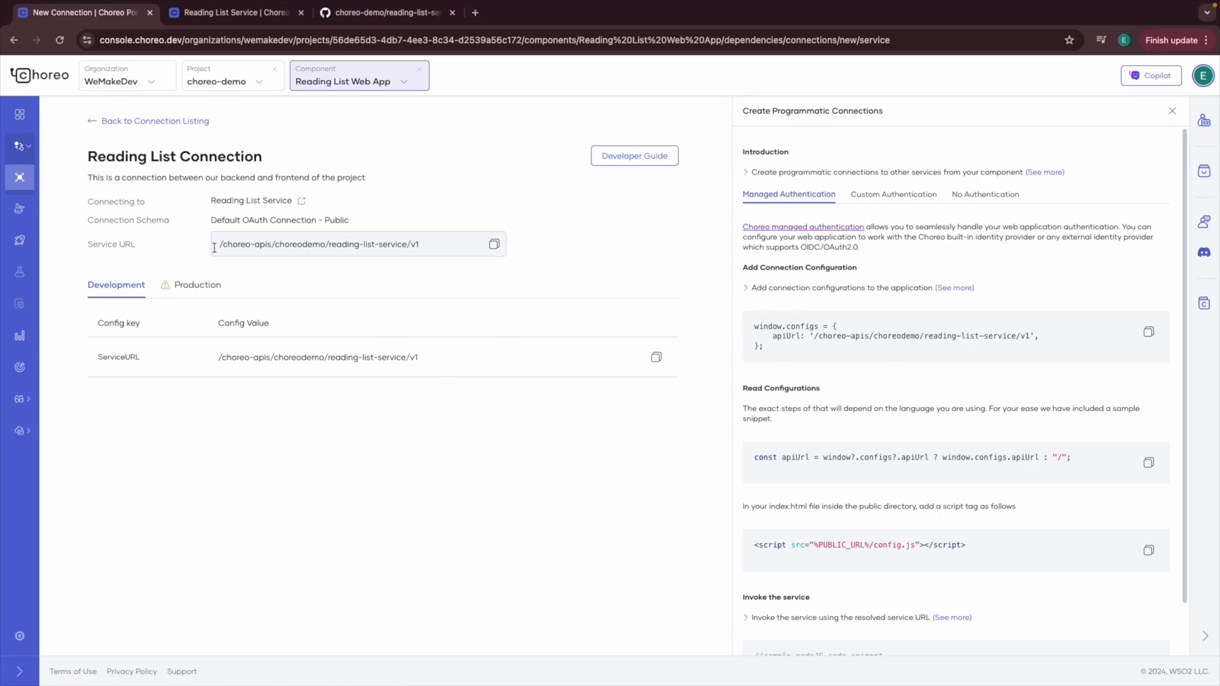
# Step: Duplicate the browser tab with the new connection's details and open the web app's build page in the duplicate
pyautogui.click(200, 24)
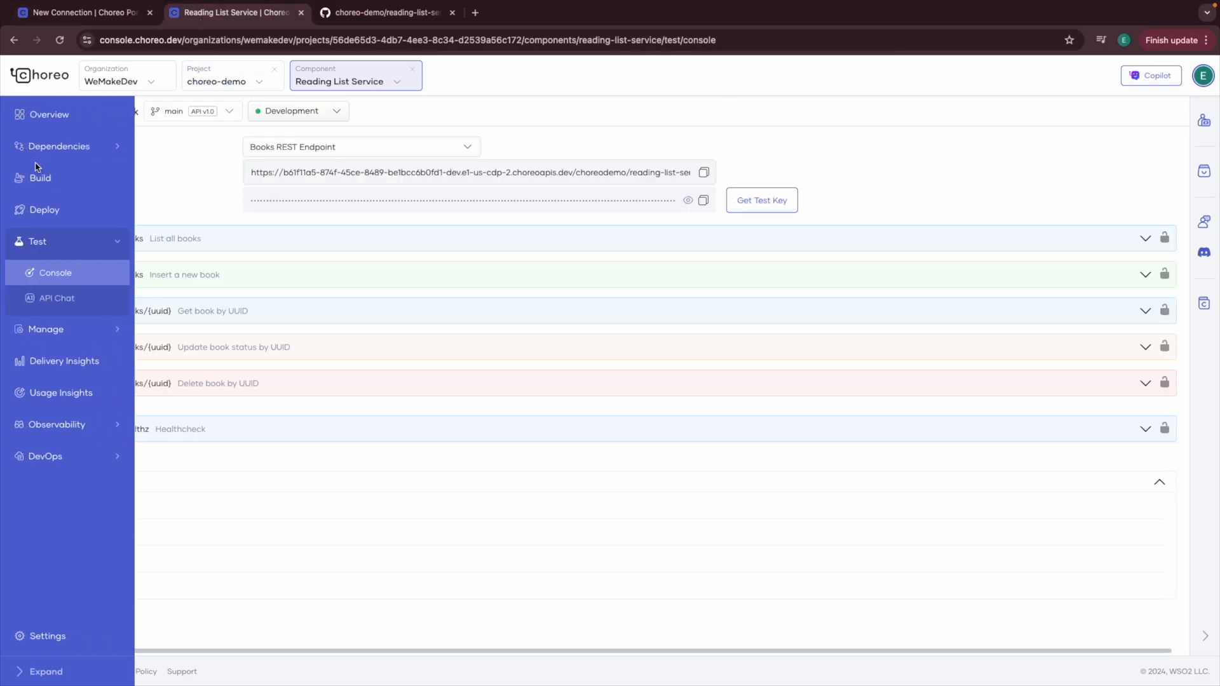
pyautogui.click(89, 12)
pyautogui.rightClick(94, 14)
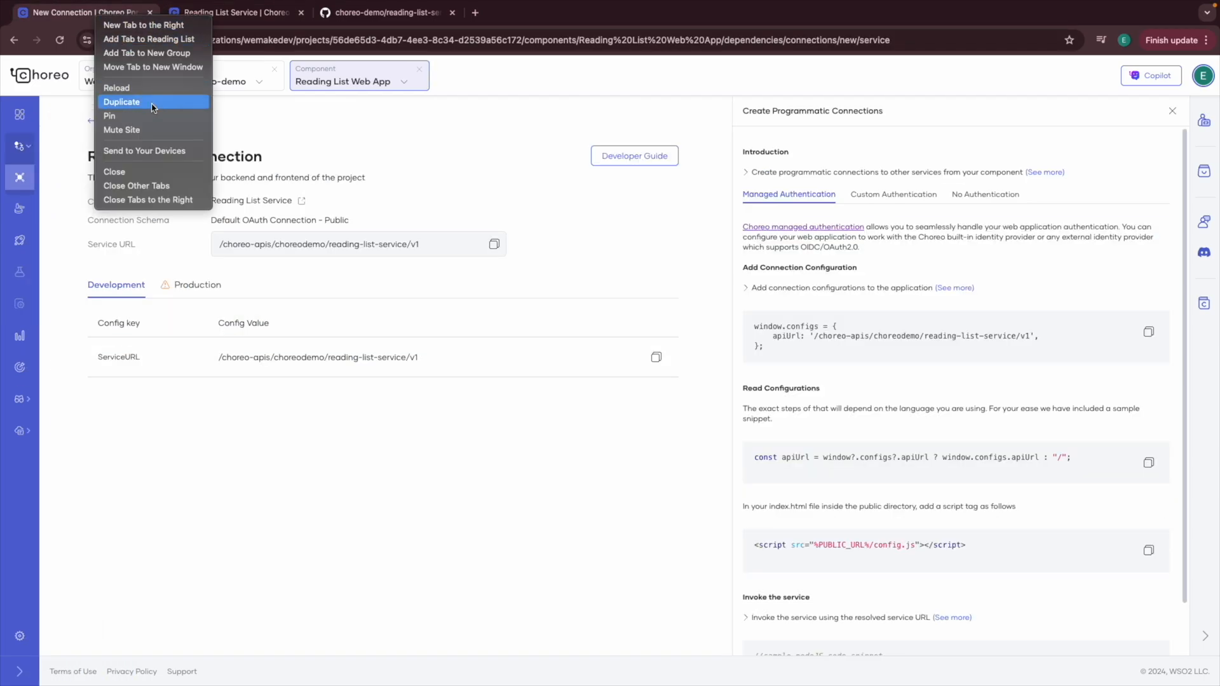
pyautogui.click(152, 101)
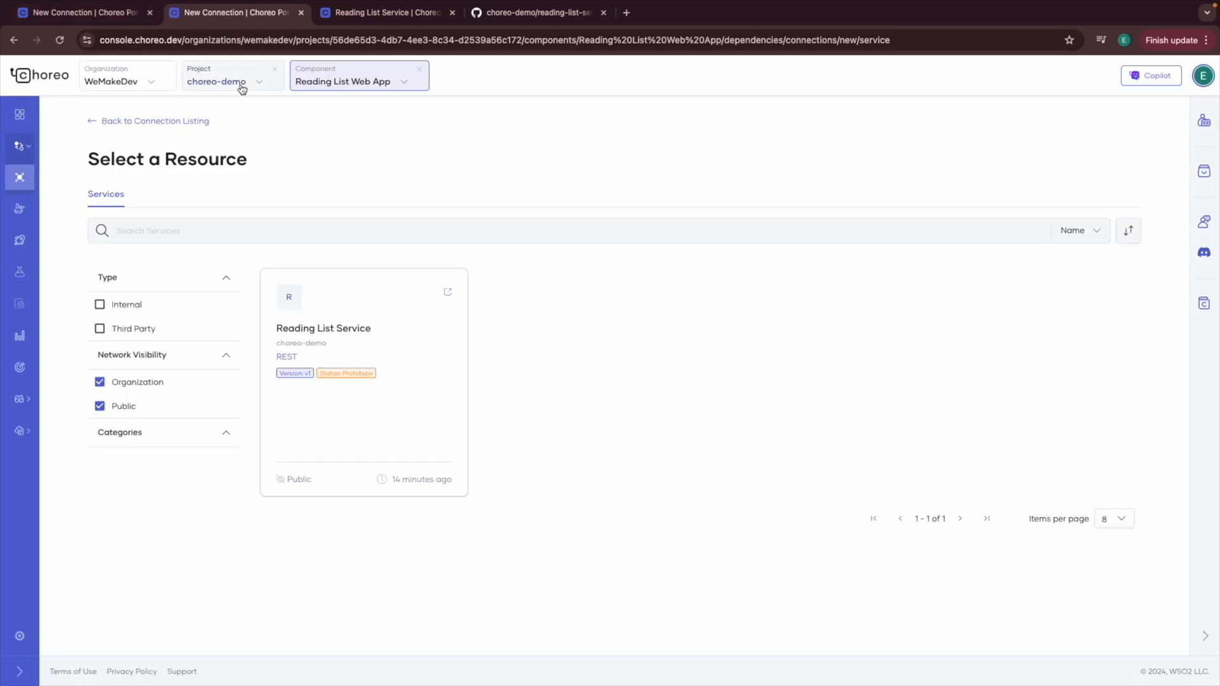
pyautogui.click(35, 207)
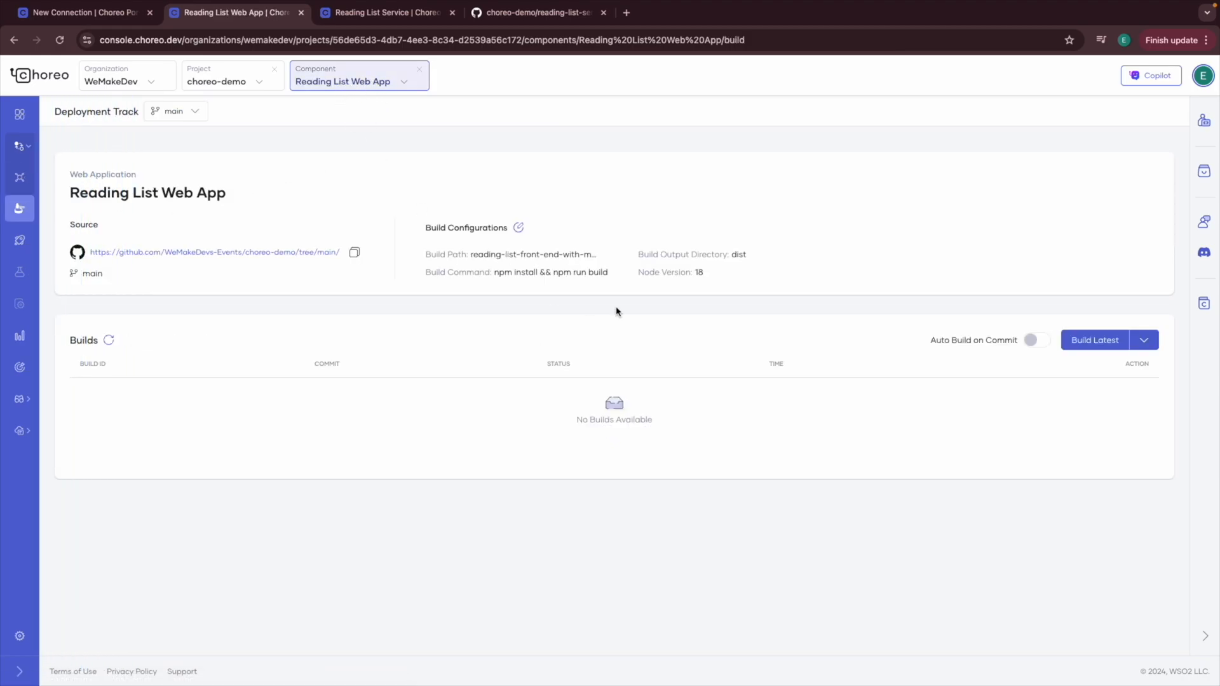
# Step: Build the latest commit of the Reading List Web App and close the build details
pyautogui.click(1144, 340)
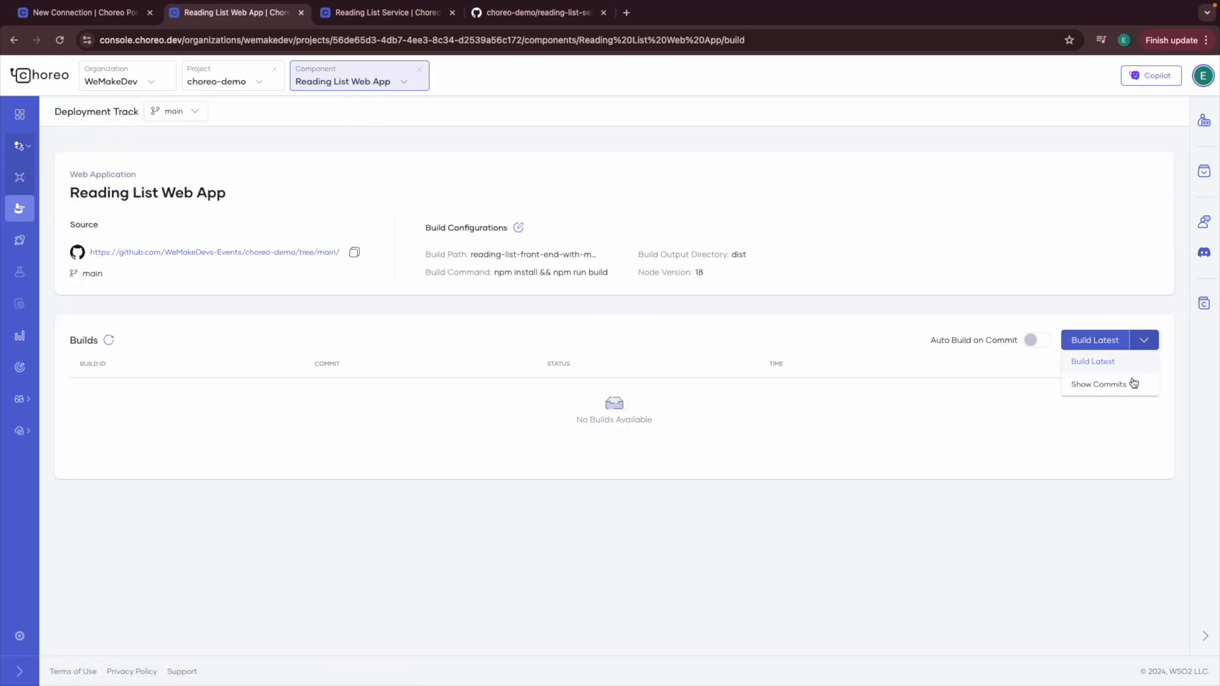
pyautogui.click(1094, 361)
pyautogui.click(1100, 340)
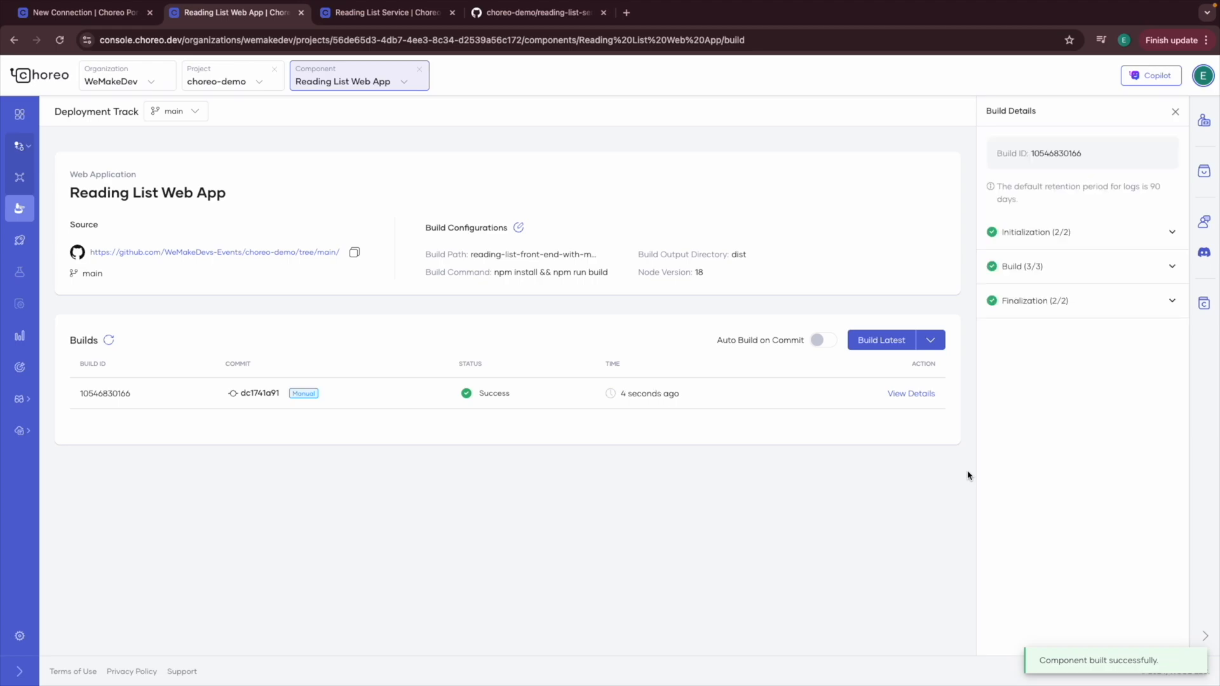
pyautogui.moveTo(1039, 661); pyautogui.dragTo(1168, 666)
pyautogui.click(1065, 446)
pyautogui.click(1173, 113)
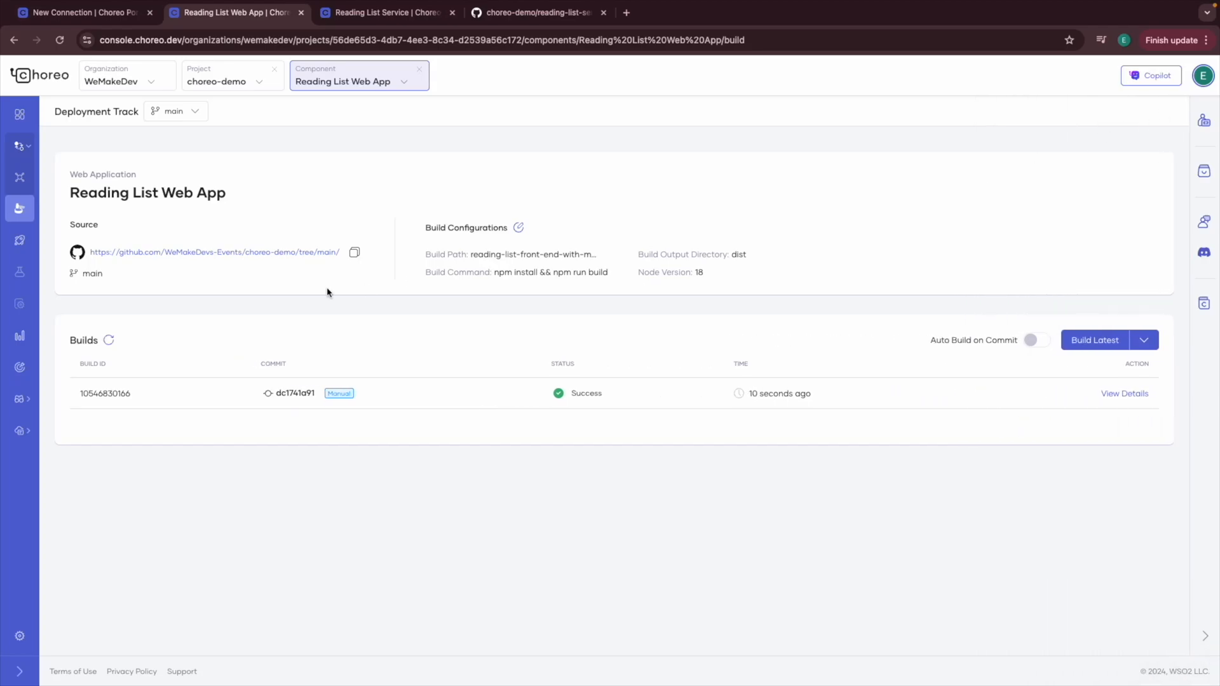
# Step: Begin configuring the deployment of the web app's latest build
pyautogui.click(23, 240)
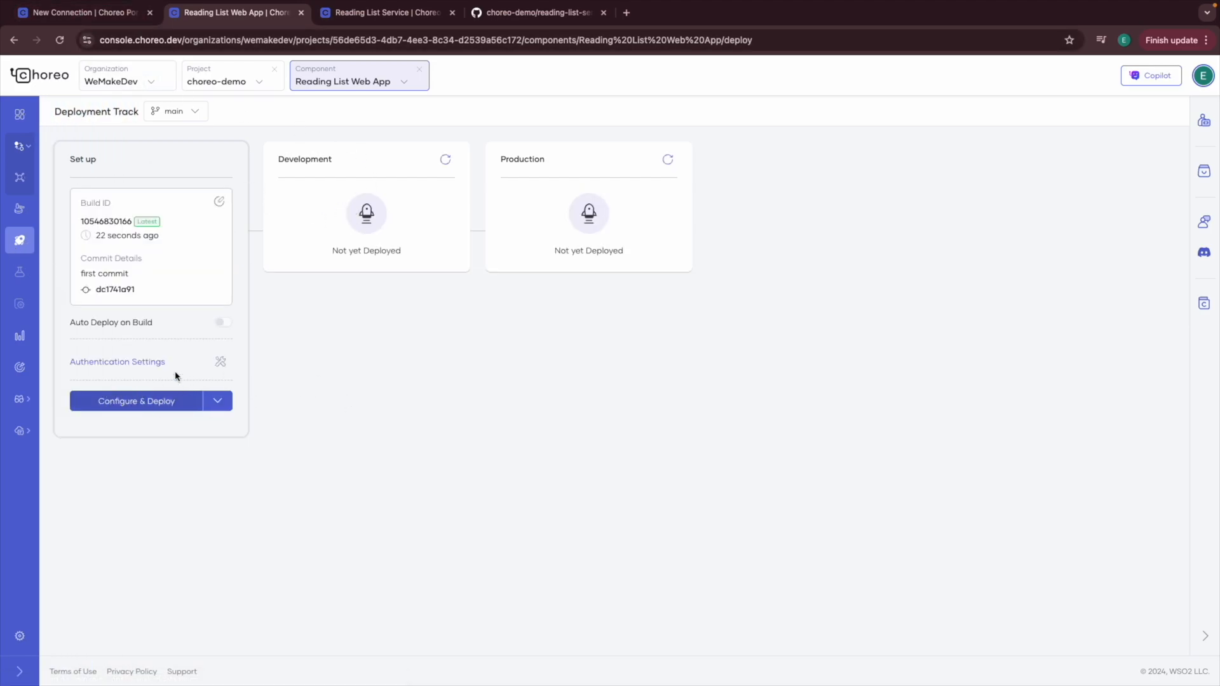
pyautogui.click(217, 401)
pyautogui.click(330, 445)
pyautogui.click(127, 403)
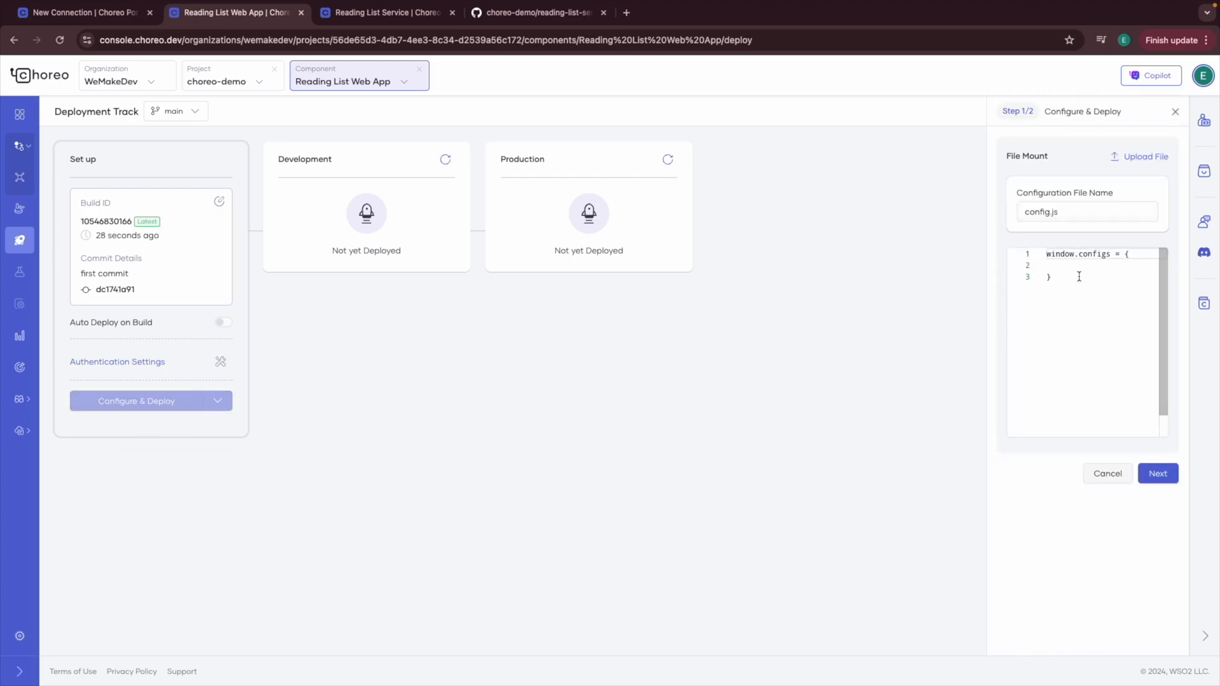
# Step: Copy the connection's Development ServiceURL and set it as apiURL in window.configs of config.js: '/choreo-apis/choreodemo/reading-list-service/v1'; continue to the authentication settings
pyautogui.click(102, 13)
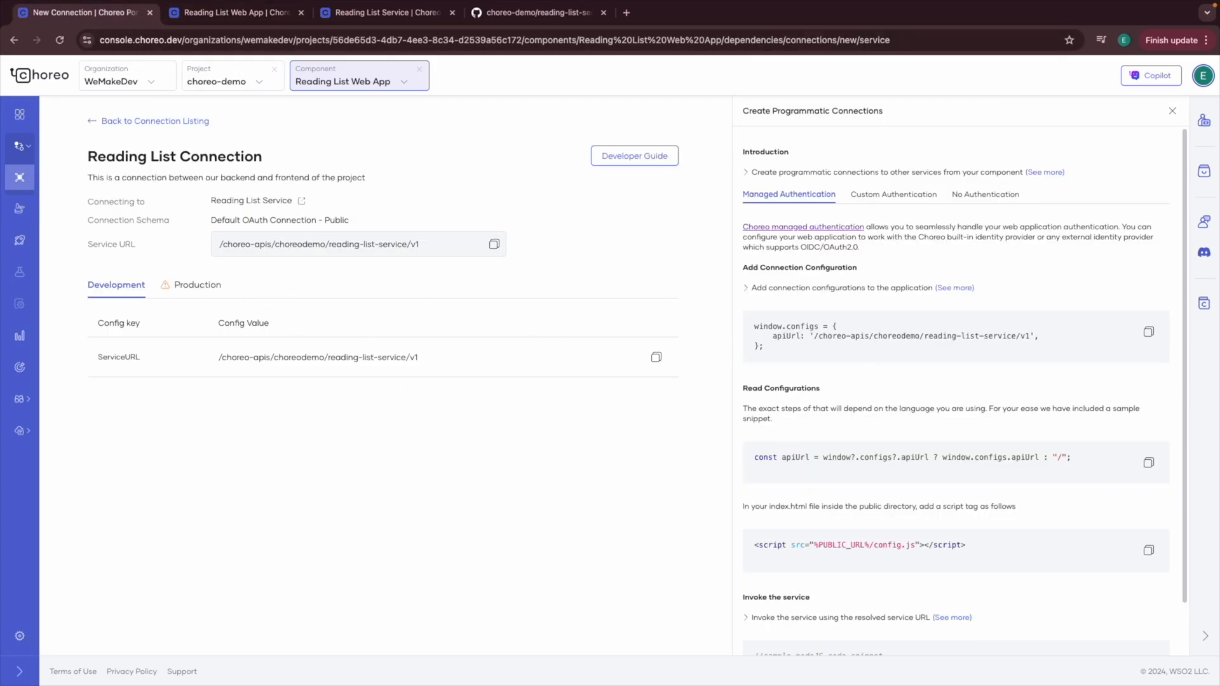
pyautogui.moveTo(216, 361); pyautogui.dragTo(414, 362)
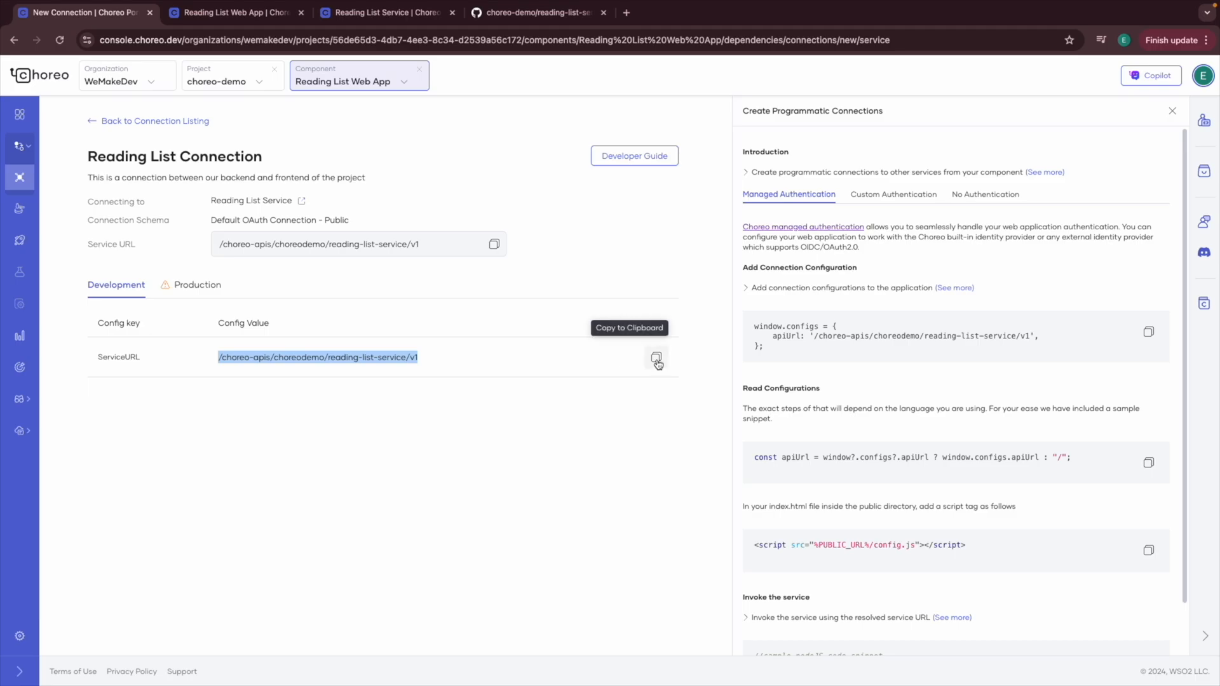
pyautogui.click(222, 14)
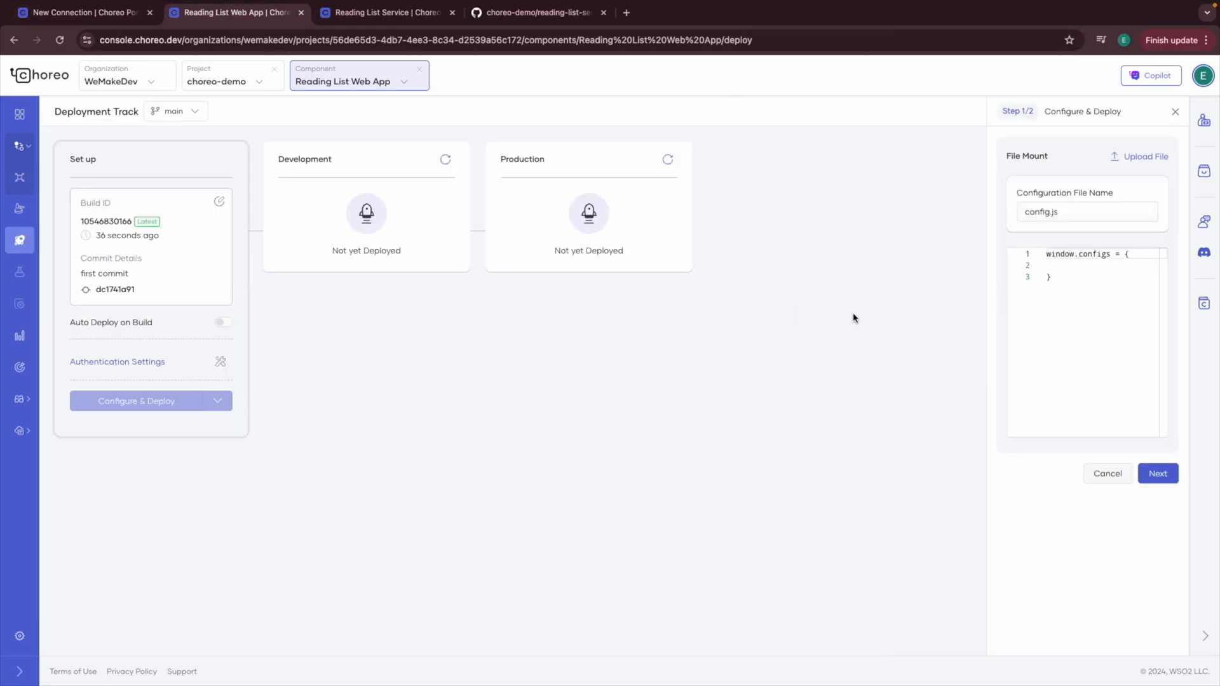
pyautogui.click(1066, 265)
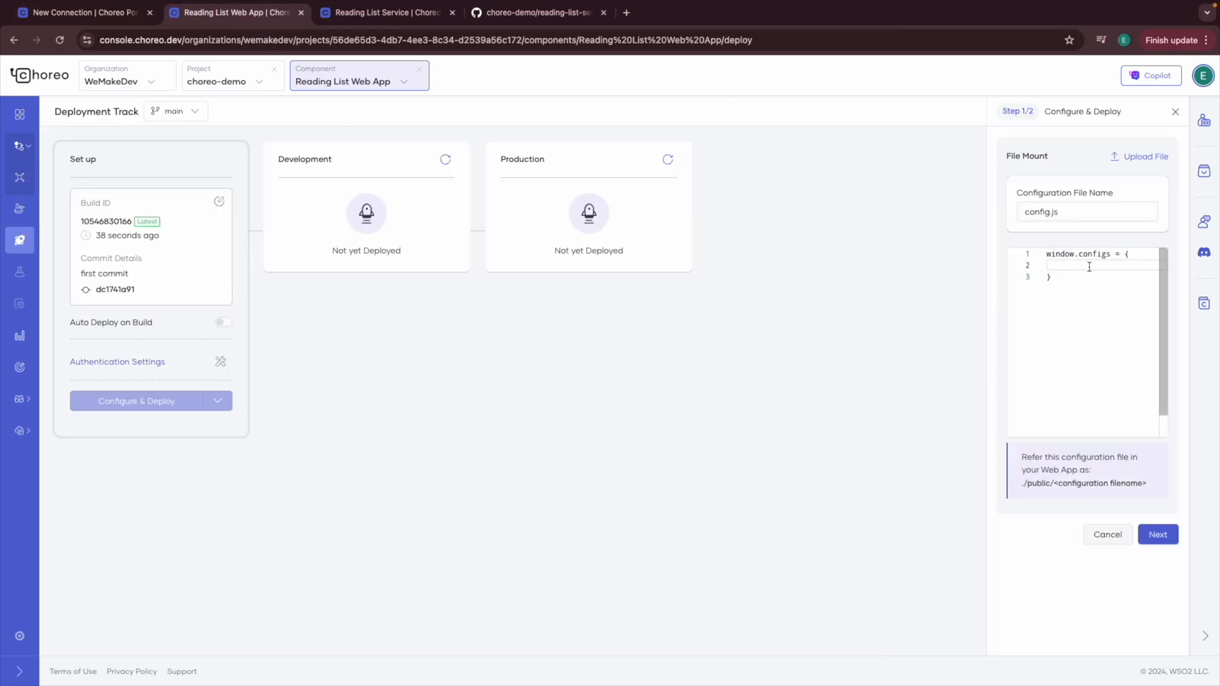
pyautogui.press('Tab')
pyautogui.write("apiURL:'")
pyautogui.press('super+v')
pyautogui.write("'")
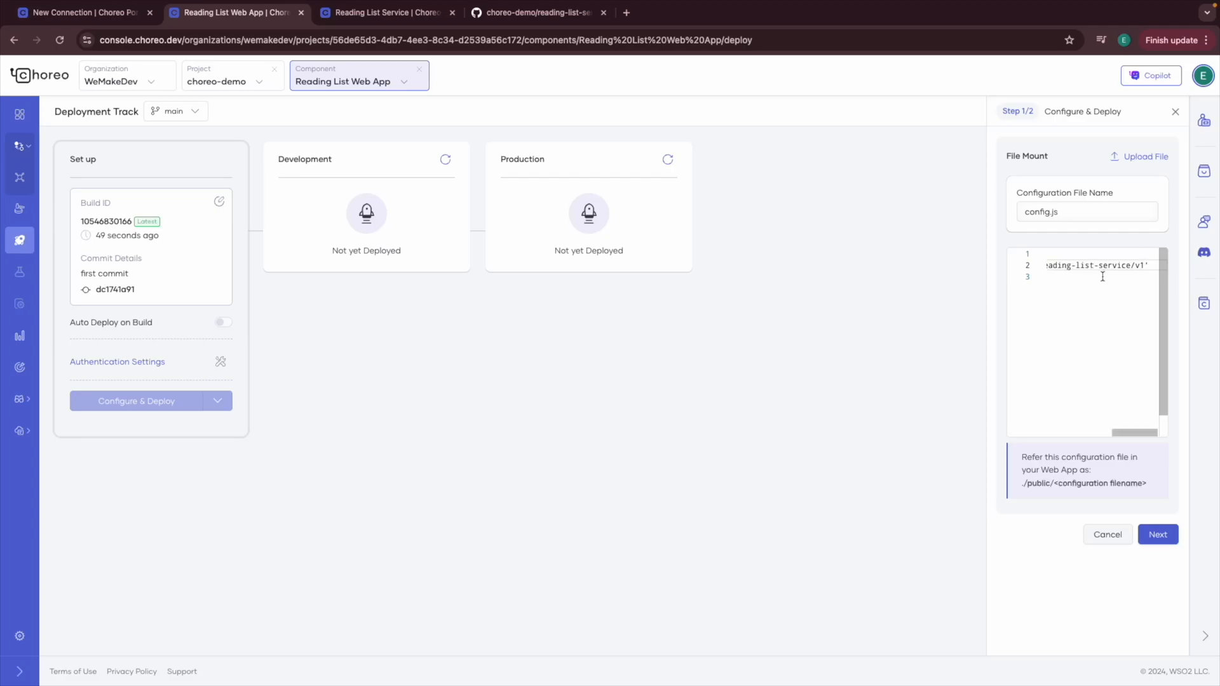
pyautogui.click(1156, 535)
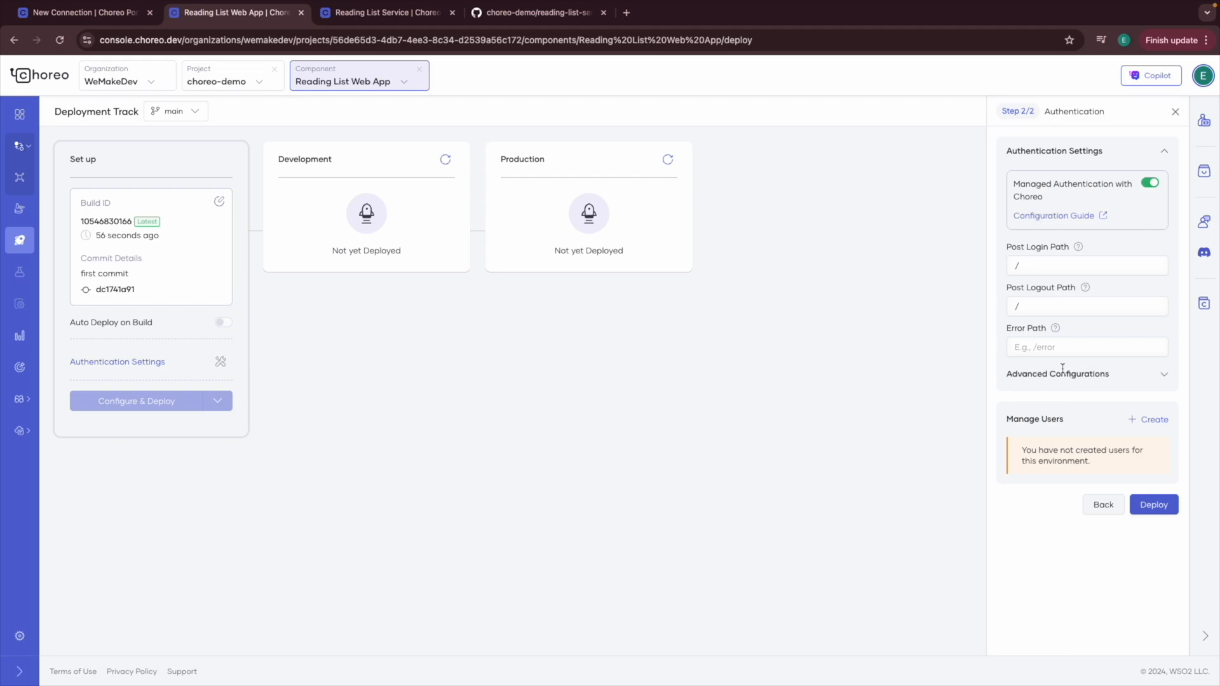
# Step: Create the demo user for managed authentication, copy its generated password, and deploy the web app to Development
pyautogui.click(1158, 421)
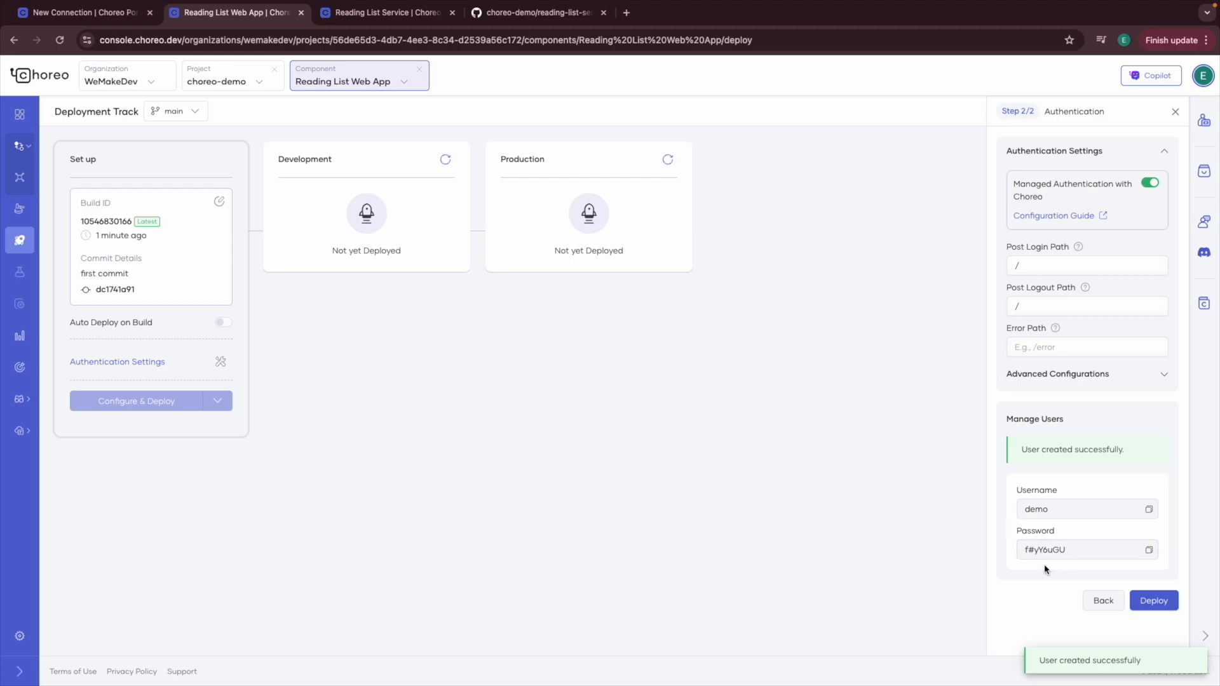
pyautogui.click(1149, 550)
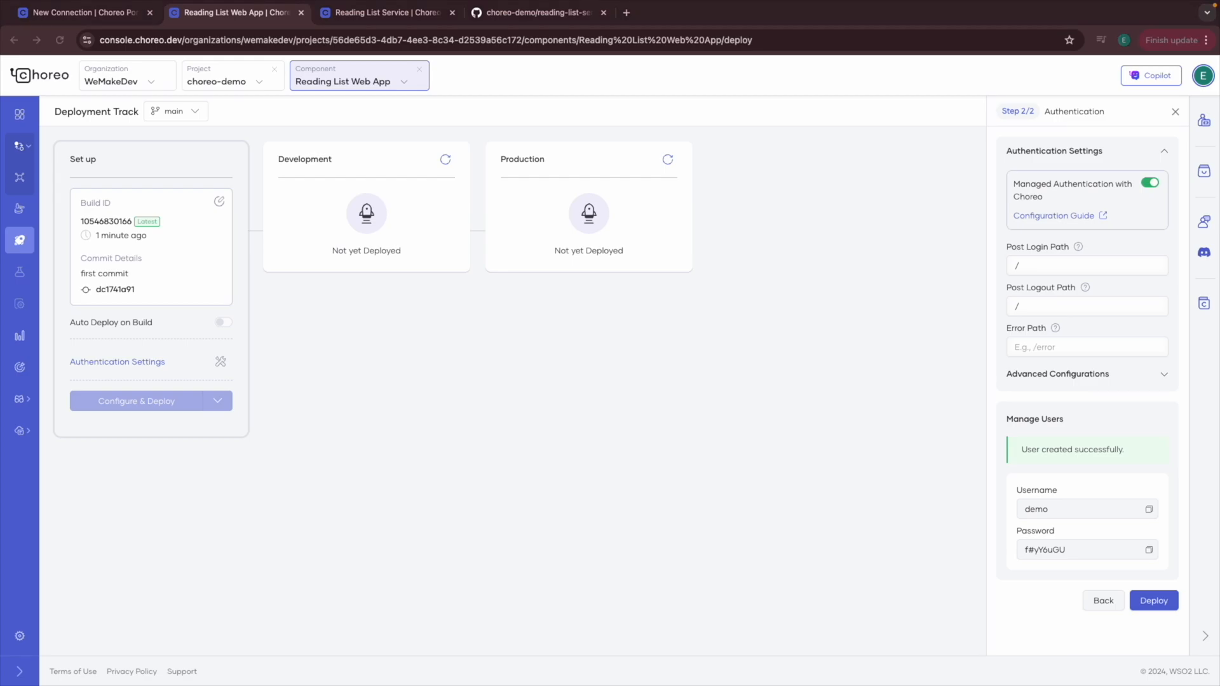
pyautogui.click(865, 335)
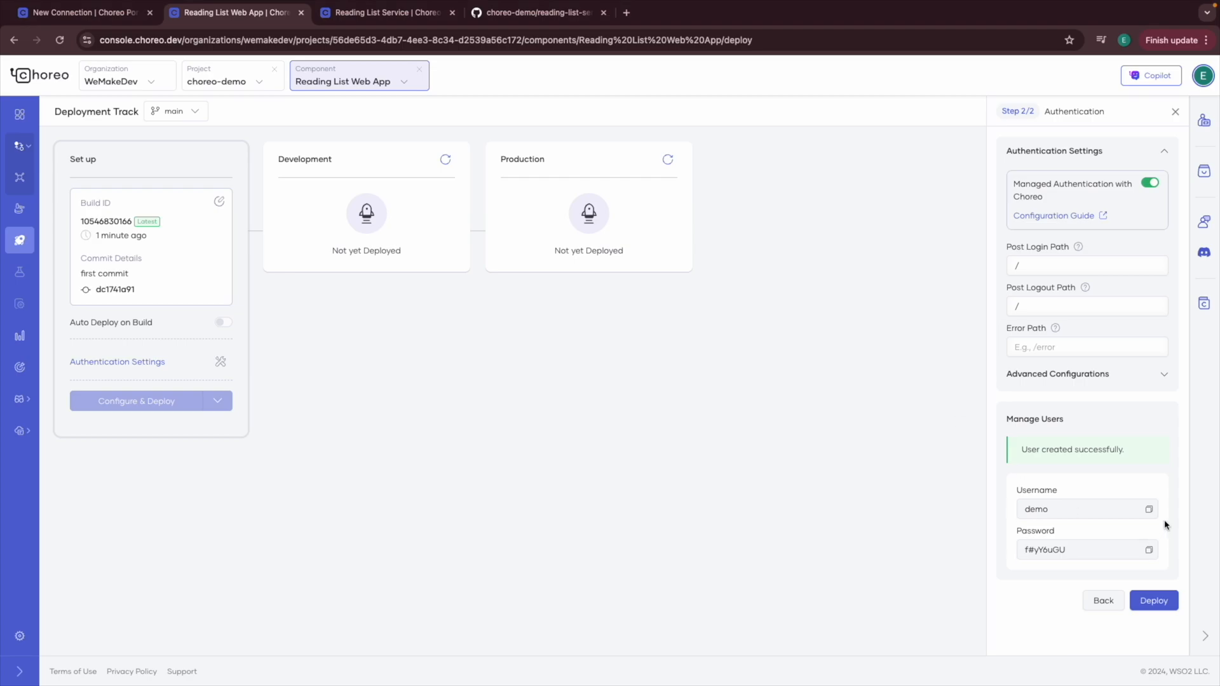
pyautogui.click(1161, 601)
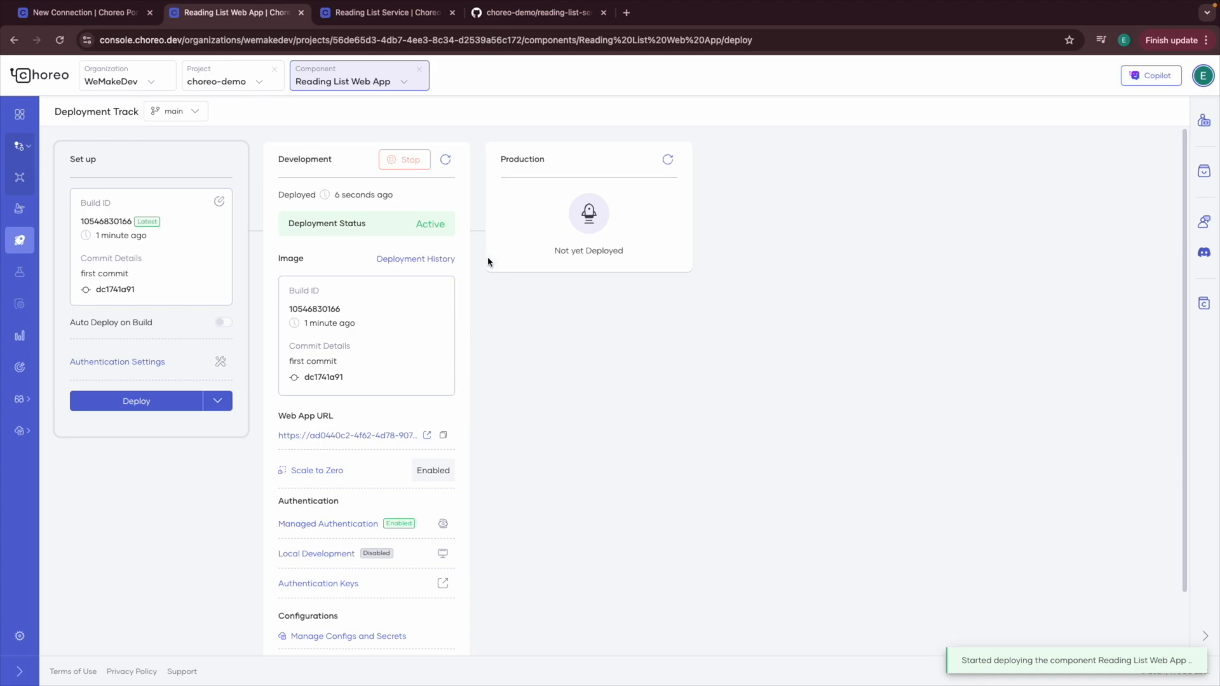
# Step: Open the deployed web app's URL and sign in as the demo user with the account password
pyautogui.scroll(-1, 325, 304)
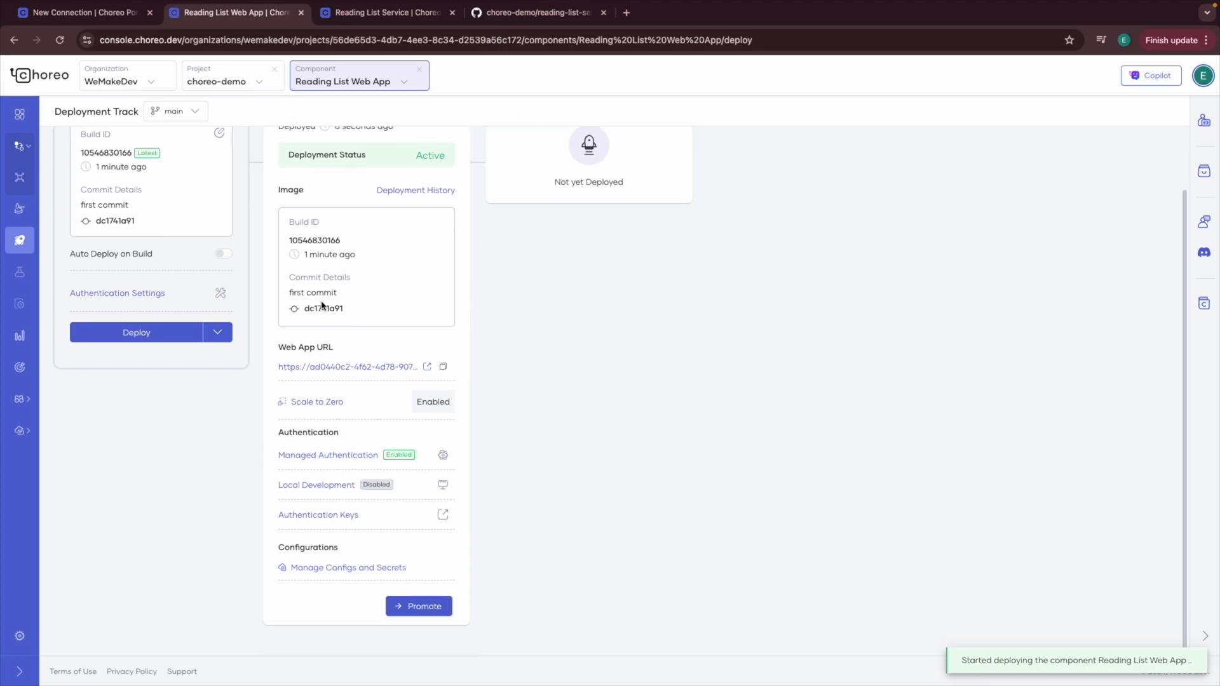
pyautogui.scroll(1, 381, 403)
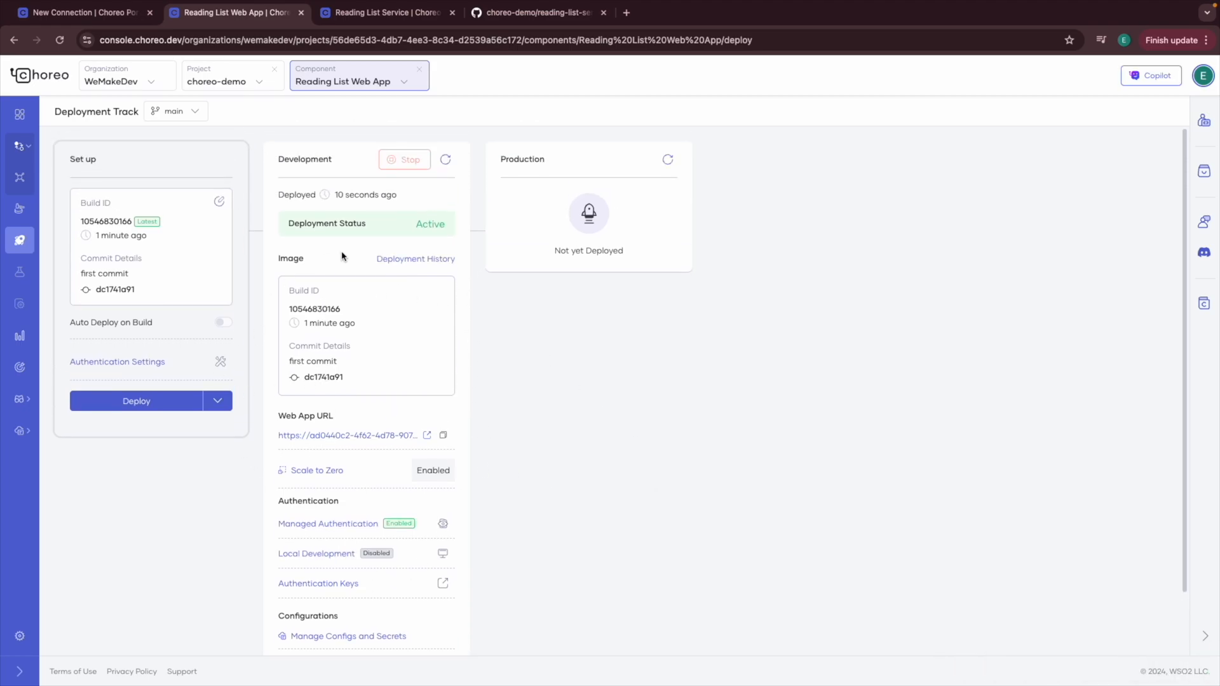
pyautogui.click(332, 435)
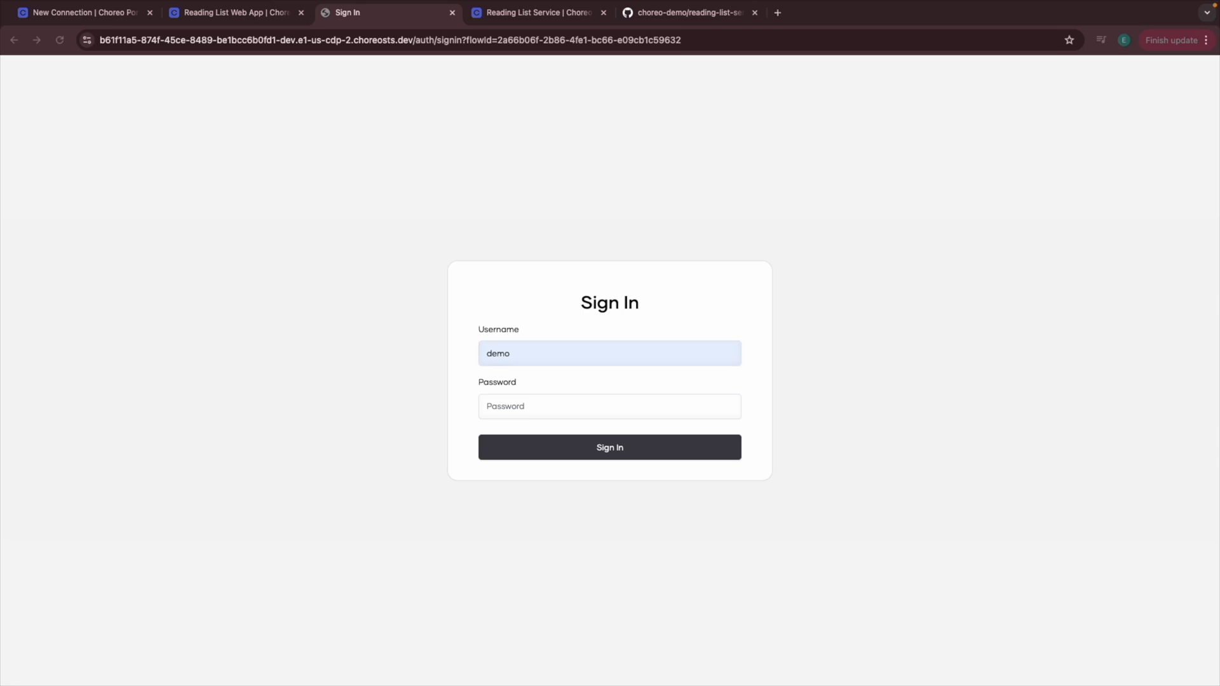
pyautogui.click(538, 407)
pyautogui.write('********')
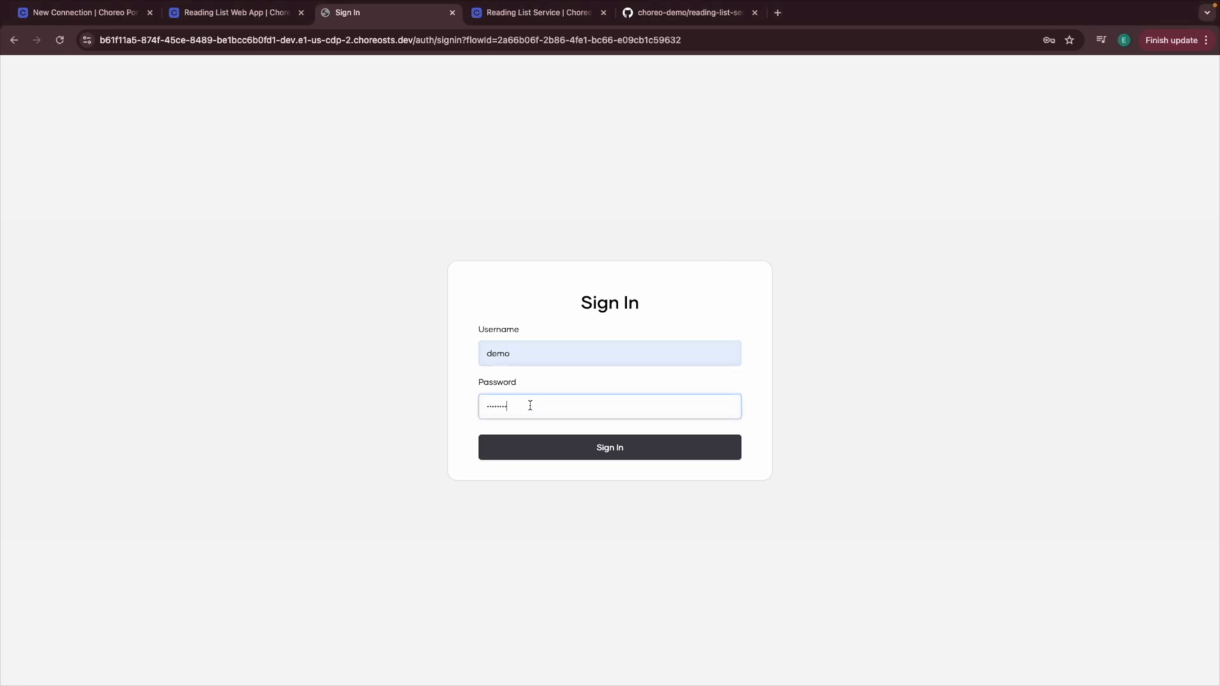
pyautogui.click(617, 450)
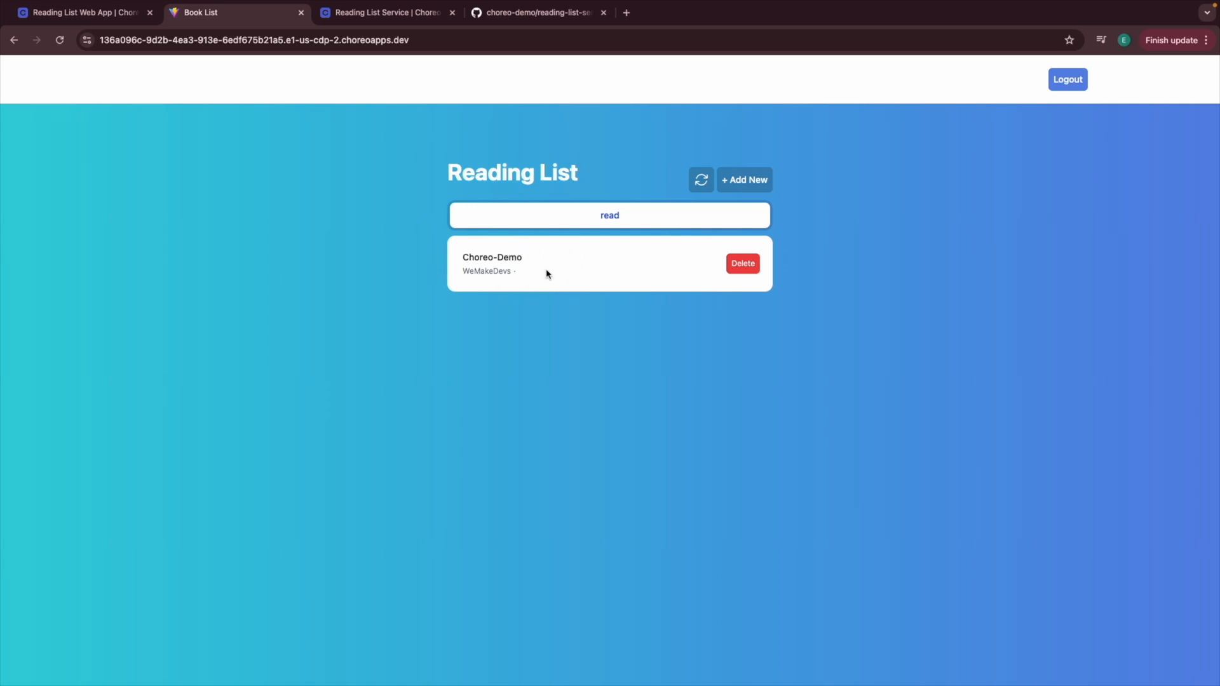
# Step: Add a book titled WeMakeDevs with the author's full name and status reading, and save it
pyautogui.click(728, 182)
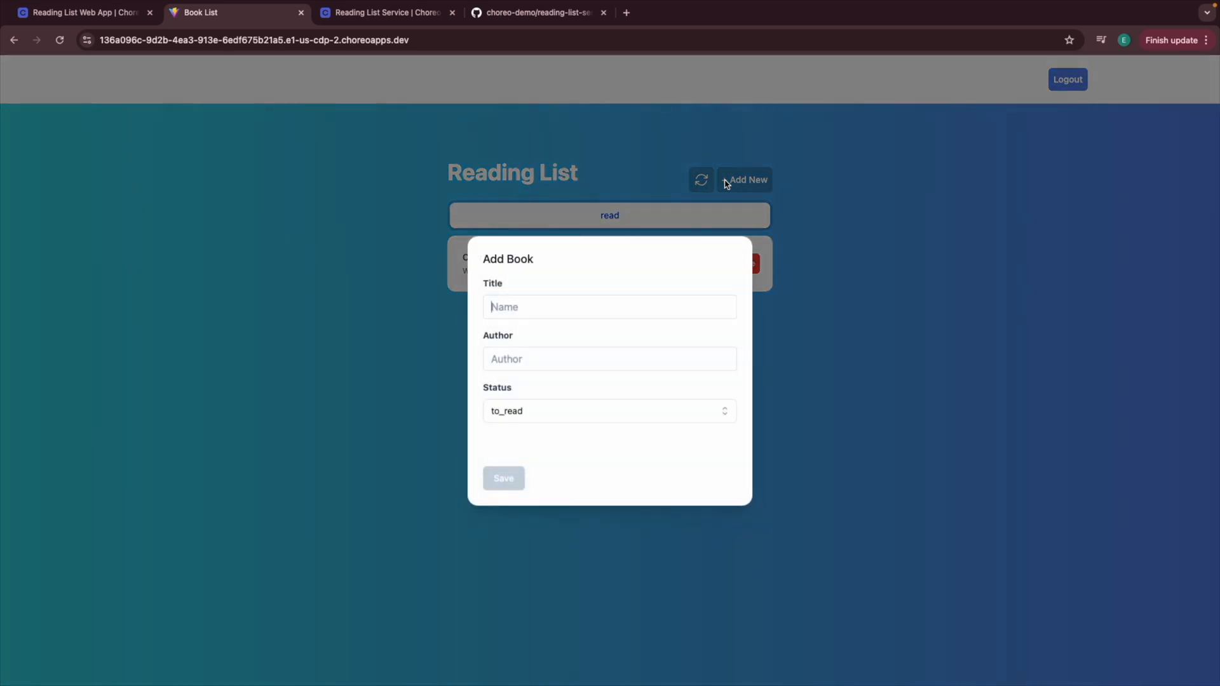
pyautogui.click(571, 309)
pyautogui.write('WEm')
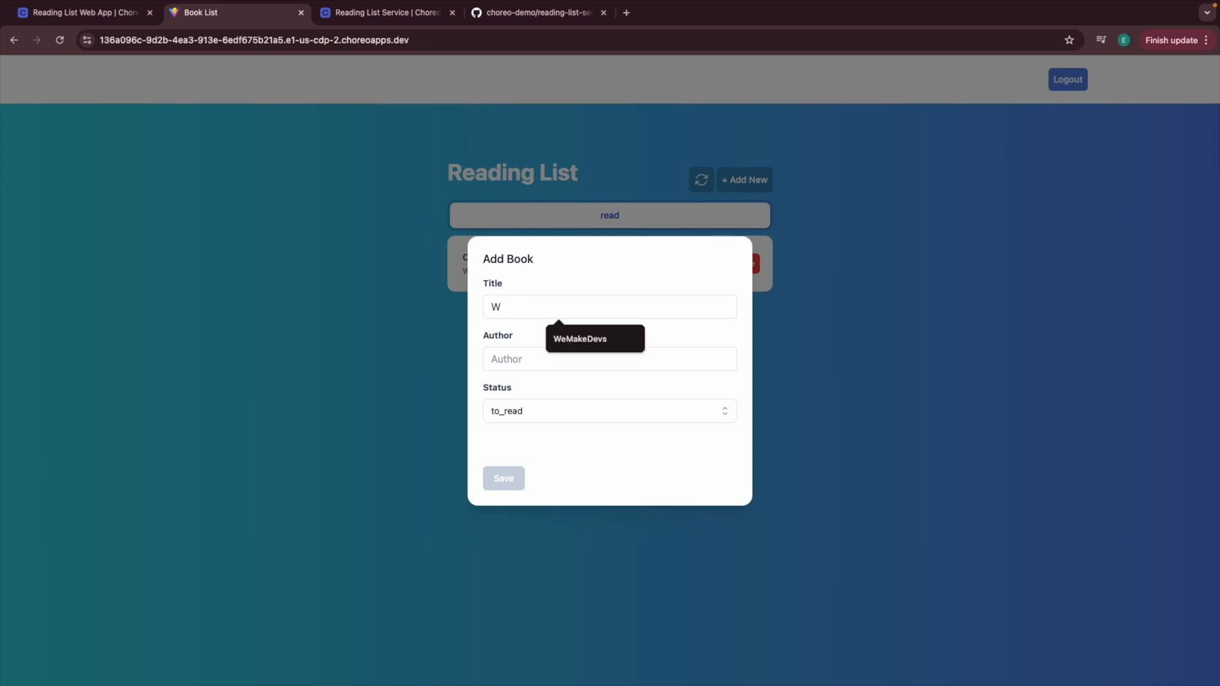
pyautogui.click(586, 337)
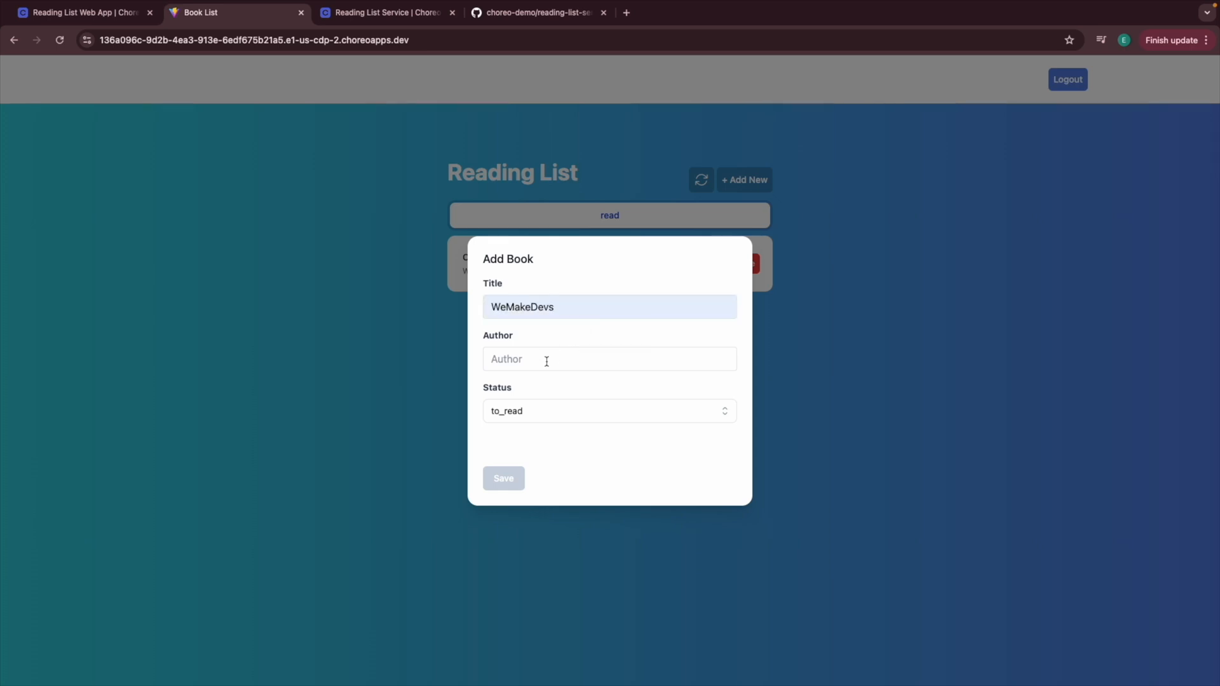
pyautogui.click(547, 362)
pyautogui.write('Kunal')
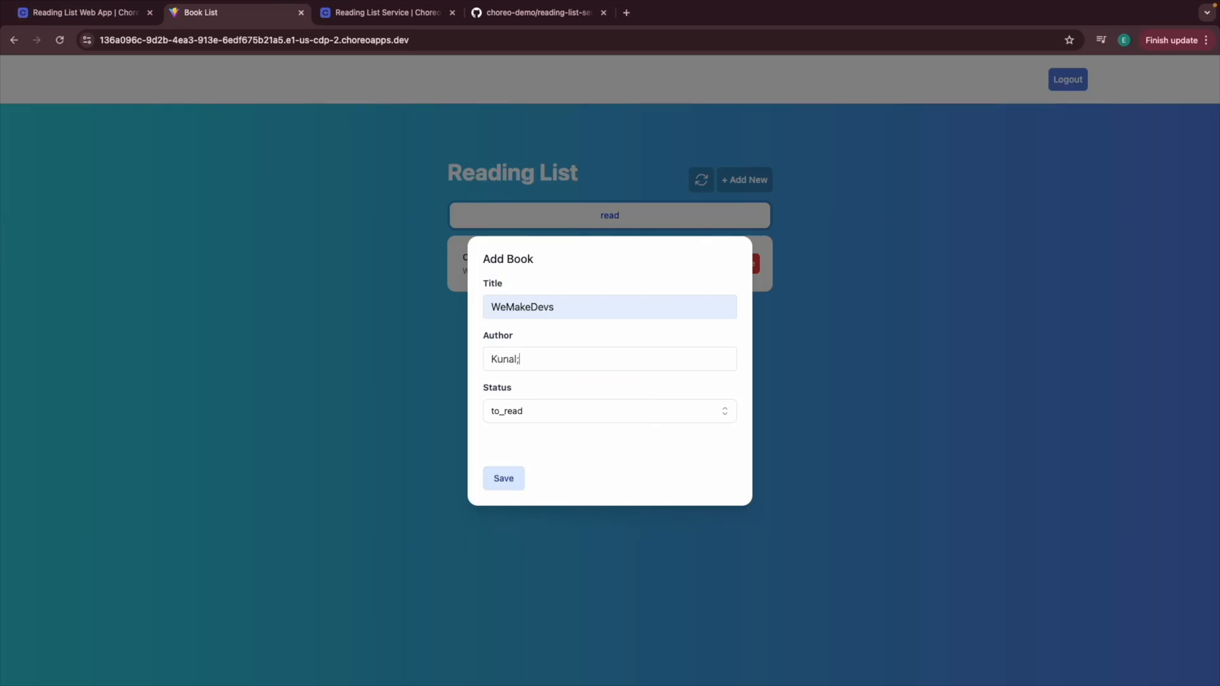
pyautogui.click(588, 386)
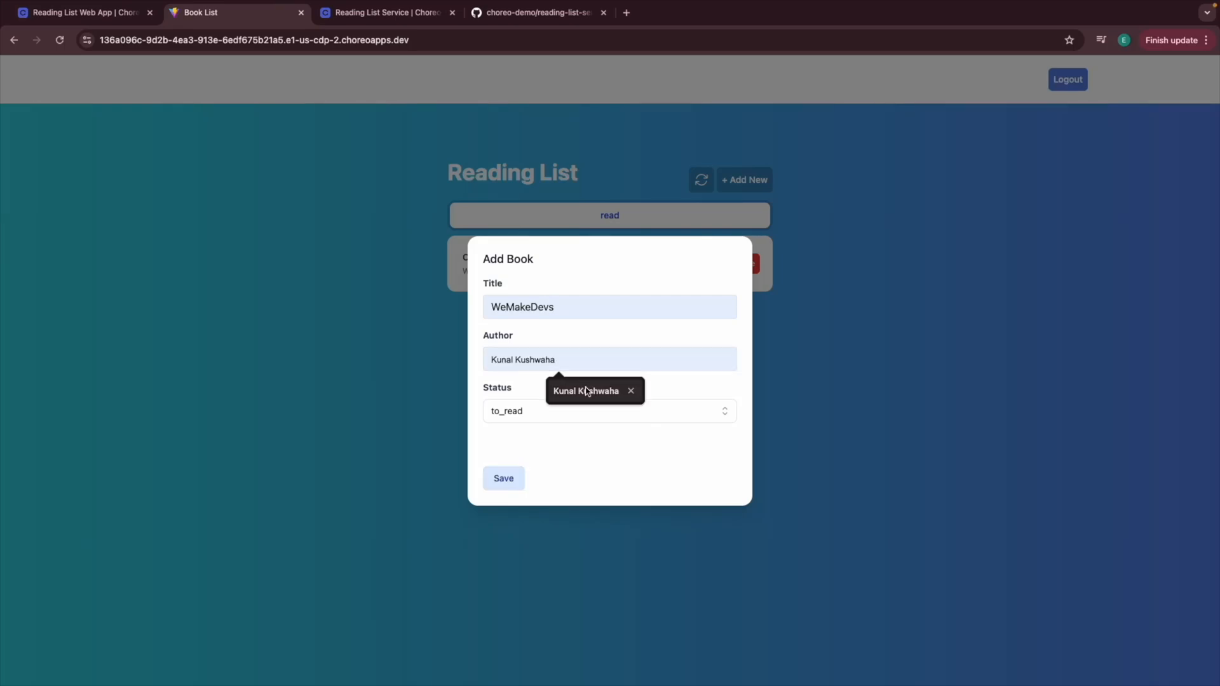
pyautogui.click(586, 391)
pyautogui.click(608, 413)
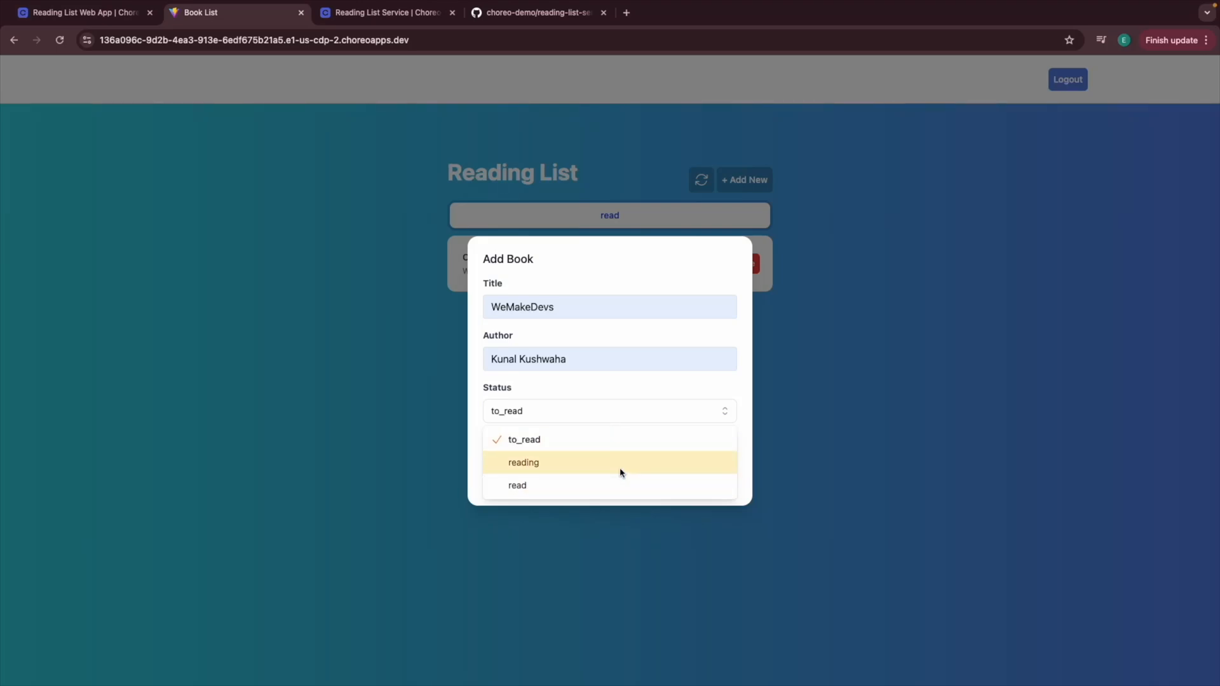
pyautogui.click(621, 473)
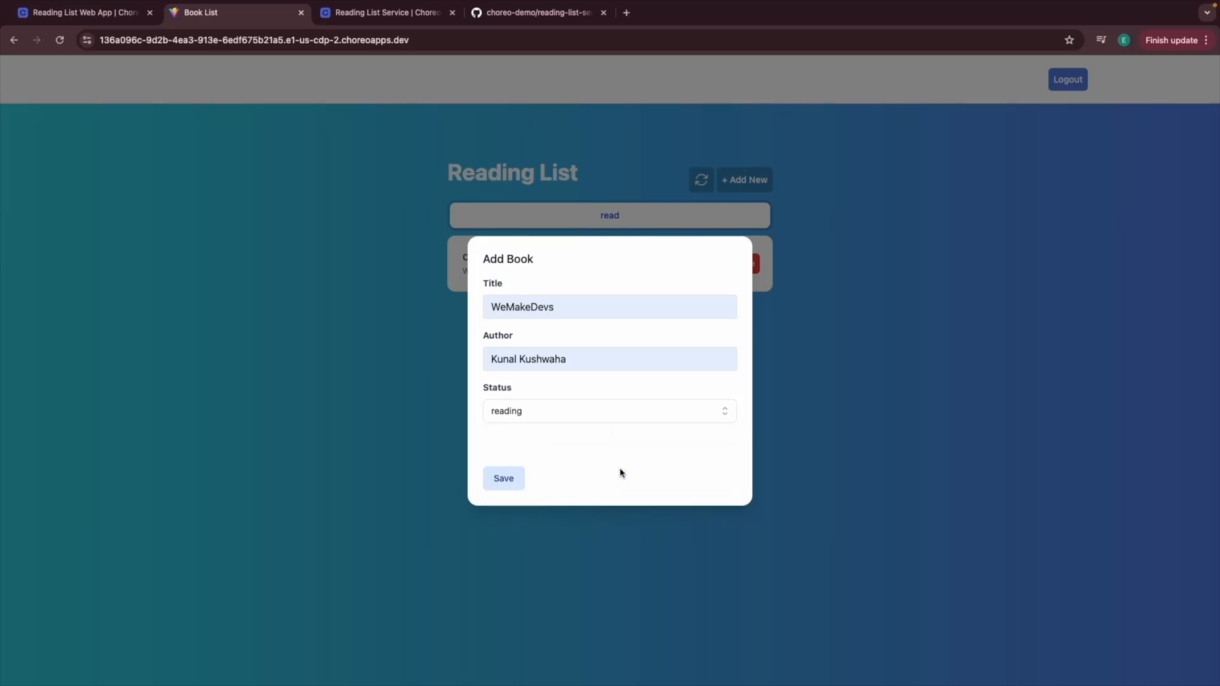
pyautogui.click(503, 478)
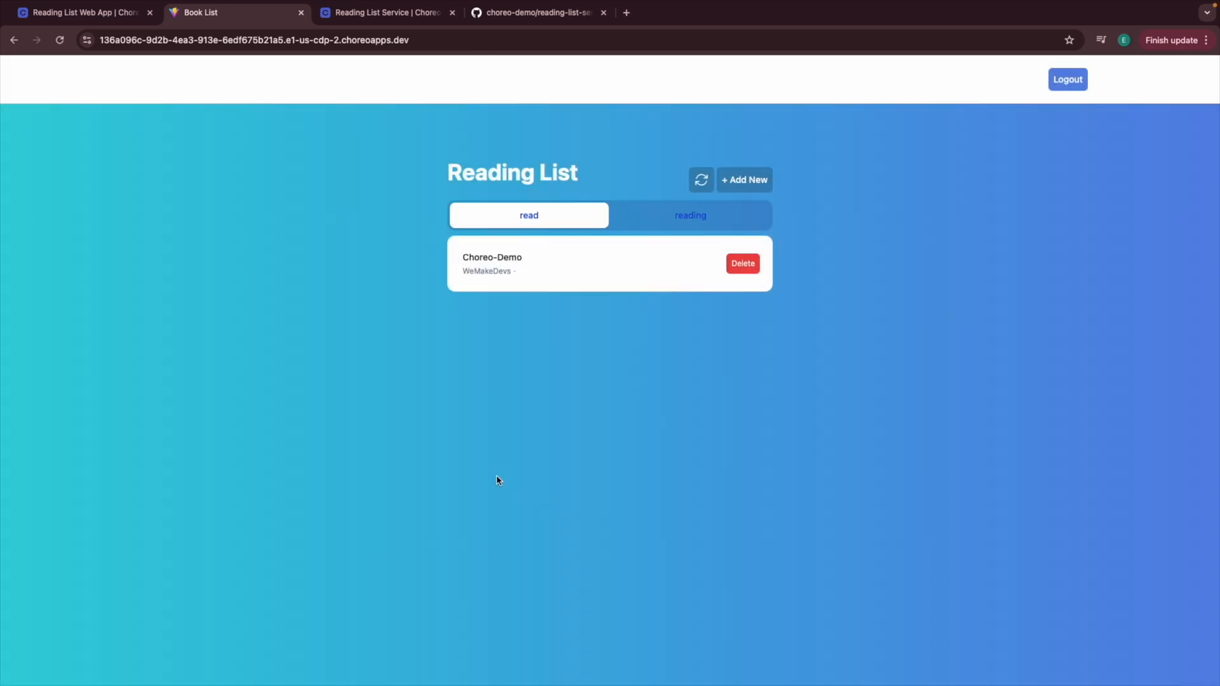
# Step: Check the WeMakeDevs entry in the reading category and delete the Choreo-Demo book from the read category
pyautogui.click(656, 211)
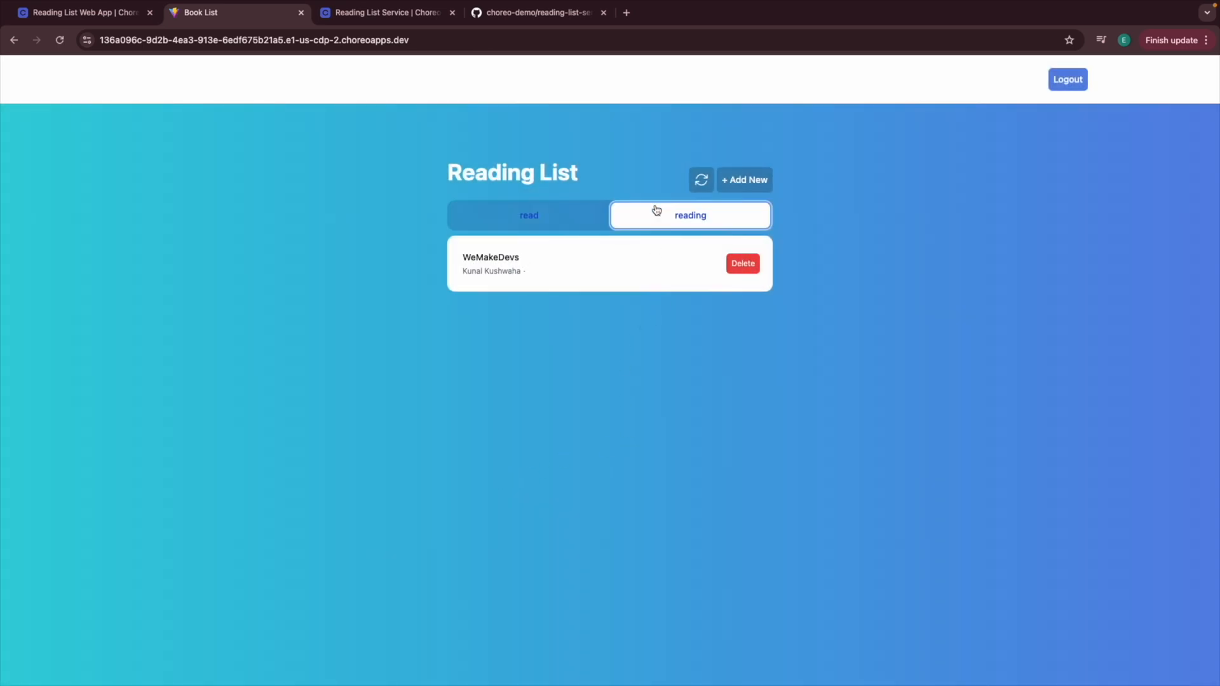
pyautogui.moveTo(456, 261); pyautogui.dragTo(537, 280)
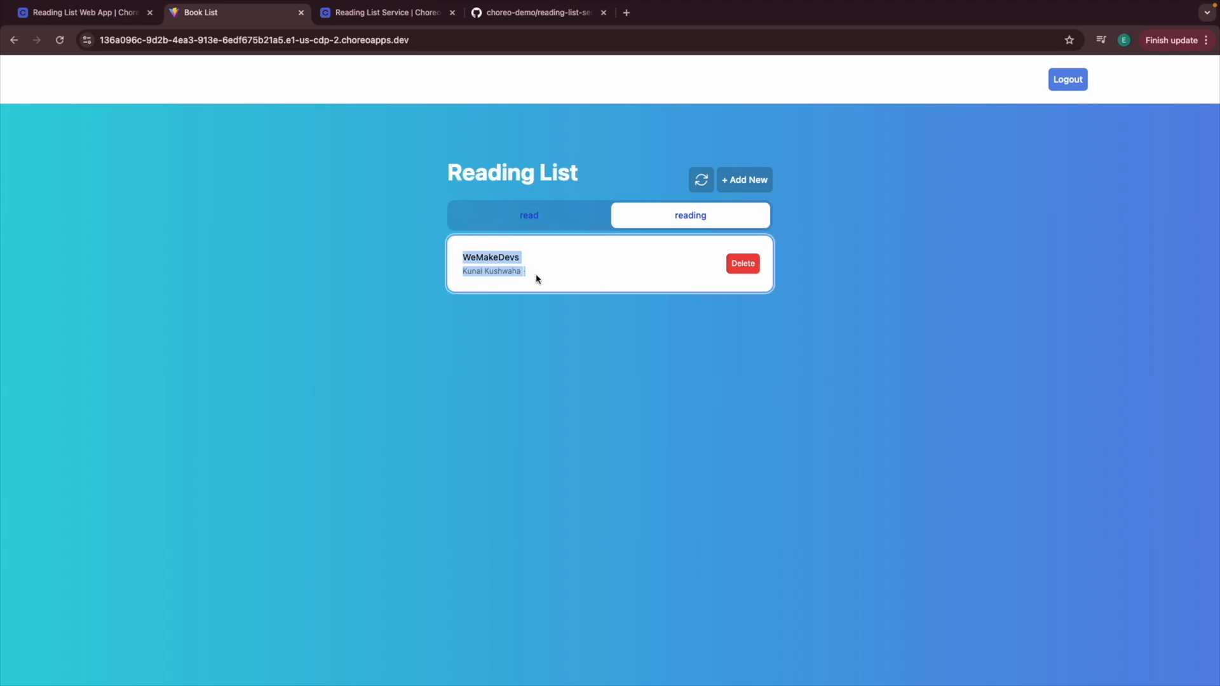
pyautogui.click(535, 275)
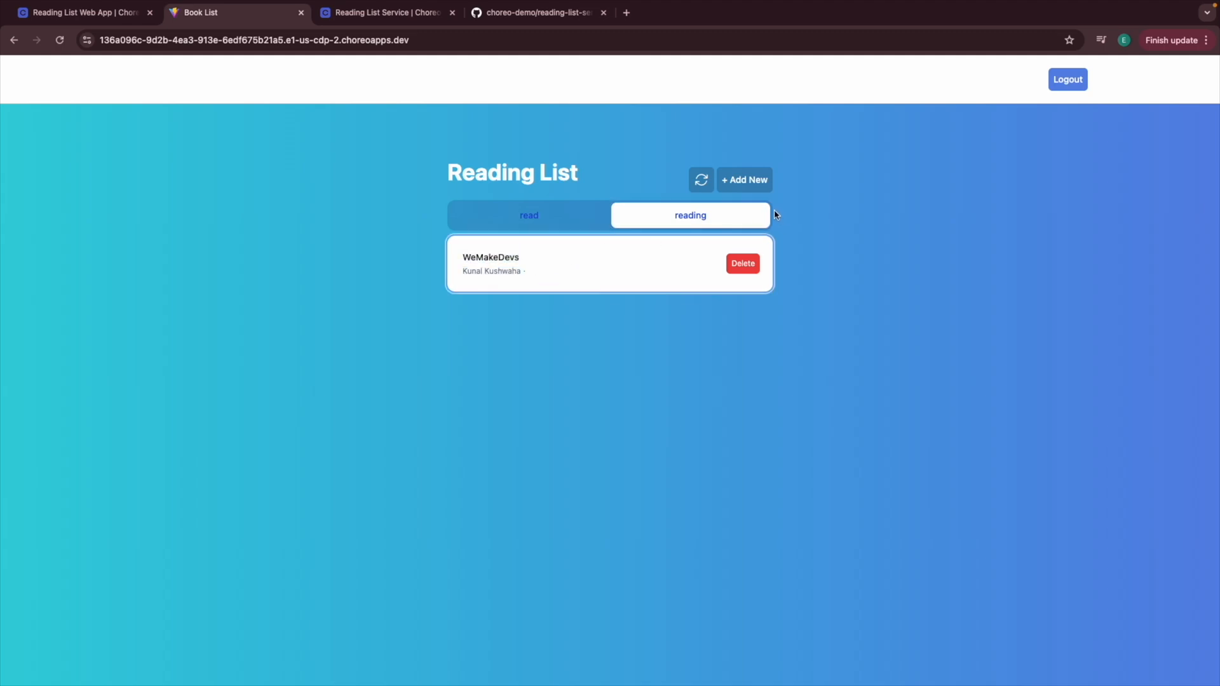
pyautogui.click(552, 215)
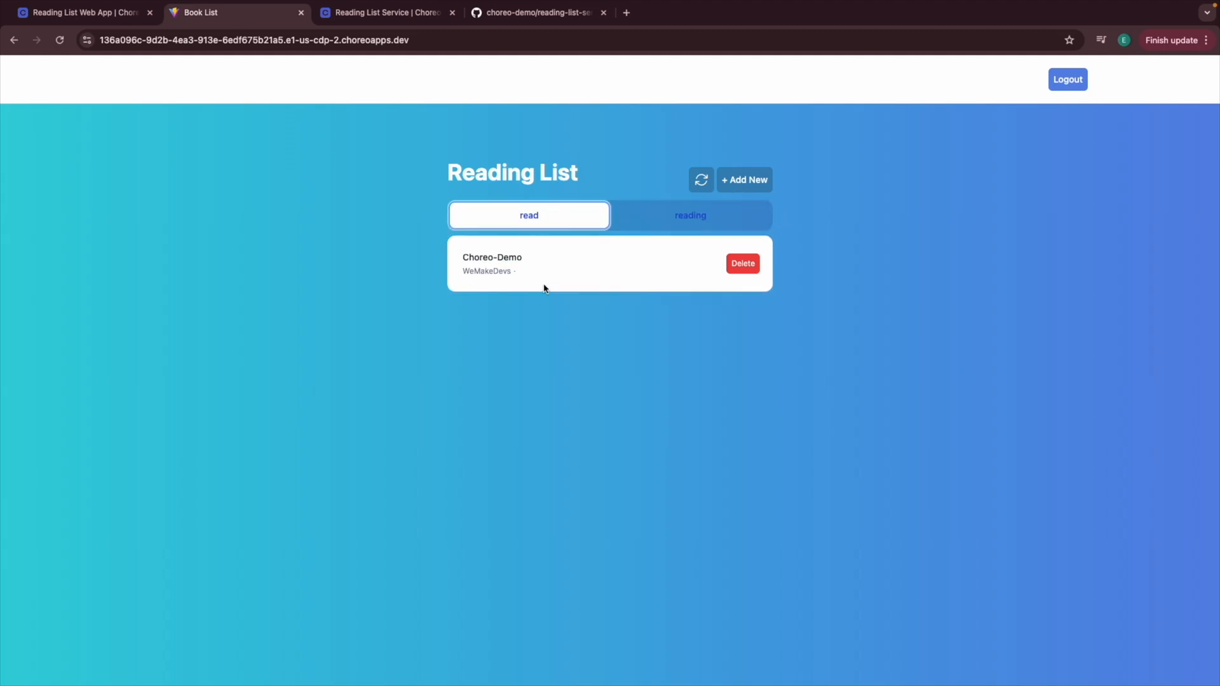
pyautogui.click(742, 264)
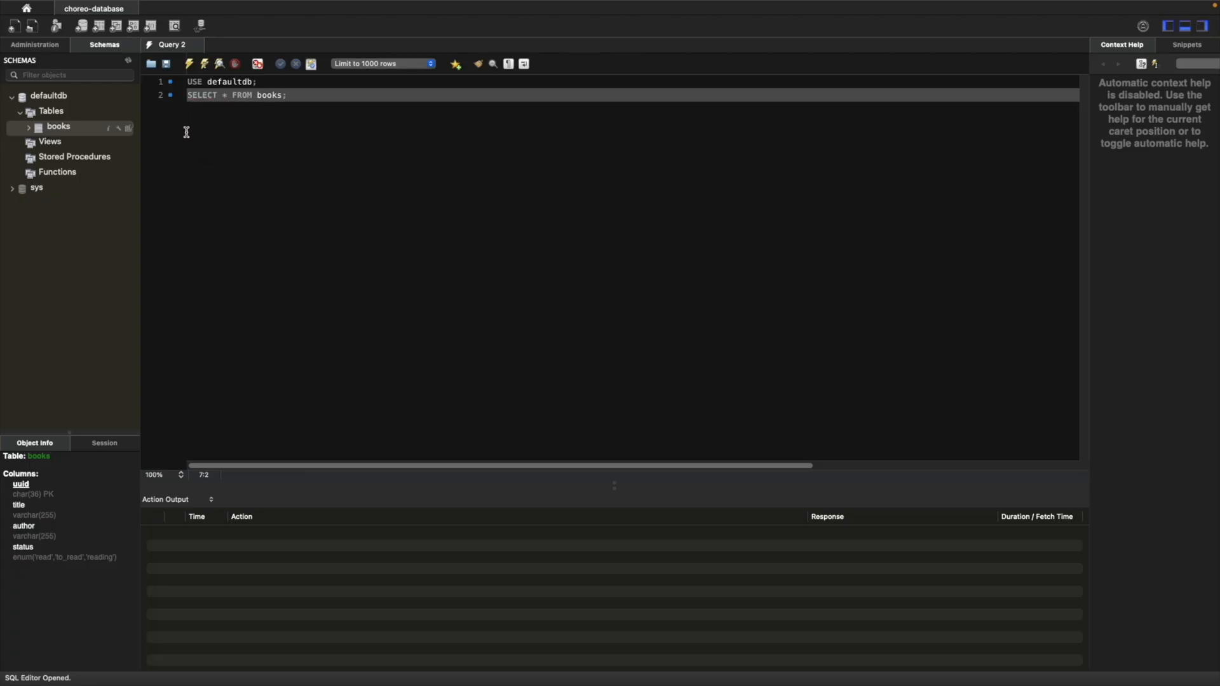
# Step: In MySQL Workbench, run the SELECT query on the books table and inspect the row's title, author and status
pyautogui.click(189, 64)
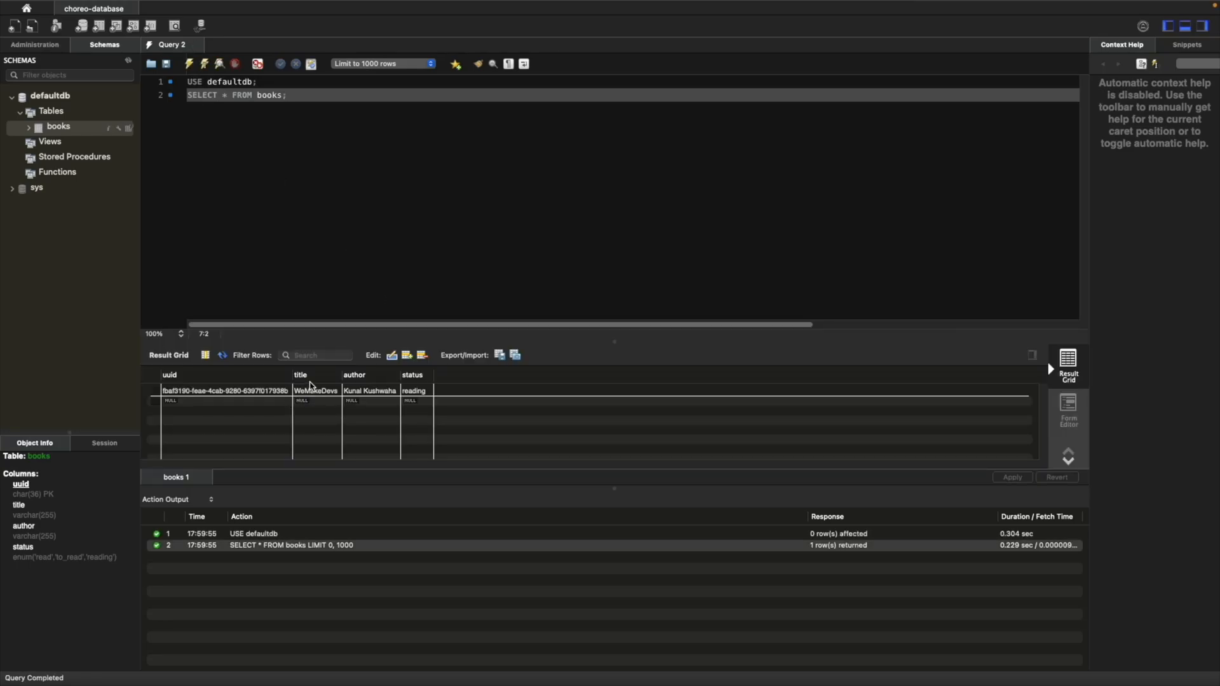
pyautogui.click(310, 389)
pyautogui.click(373, 392)
pyautogui.click(419, 393)
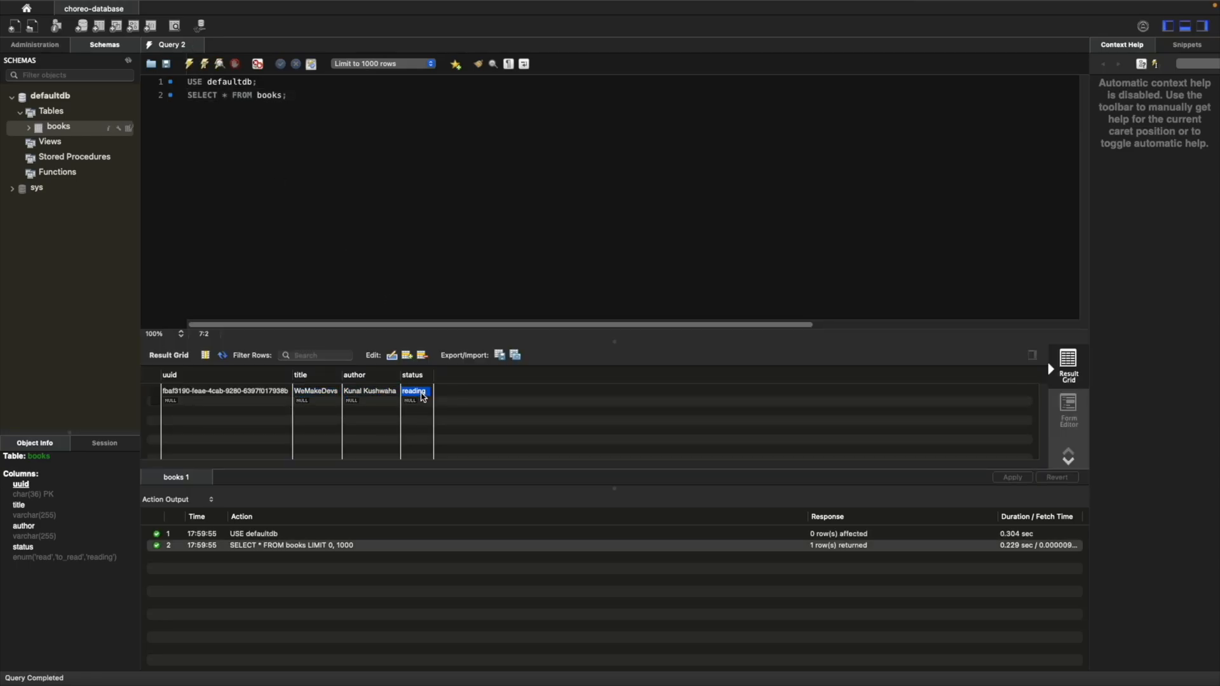
# Step: Return to the browser, close the Book List app, and open the Reading List Web App's Observability metrics to review its runtime logs
pyautogui.press('super+Tab')
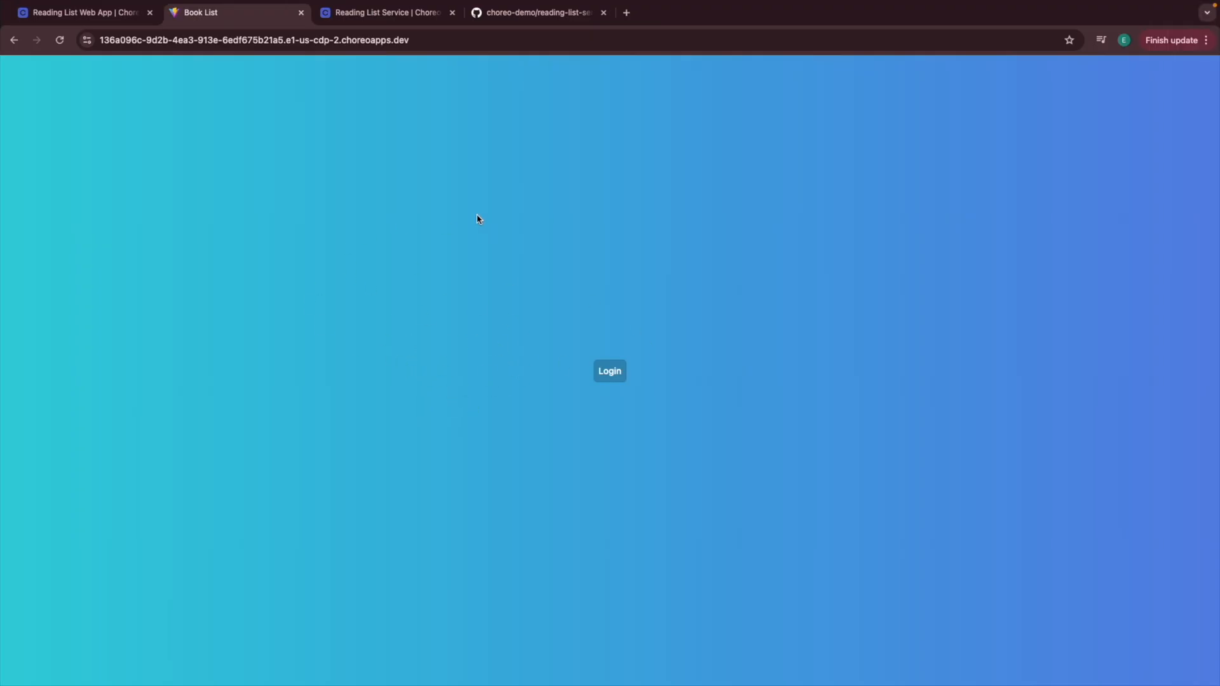
pyautogui.click(301, 13)
pyautogui.moveTo(5, 204)
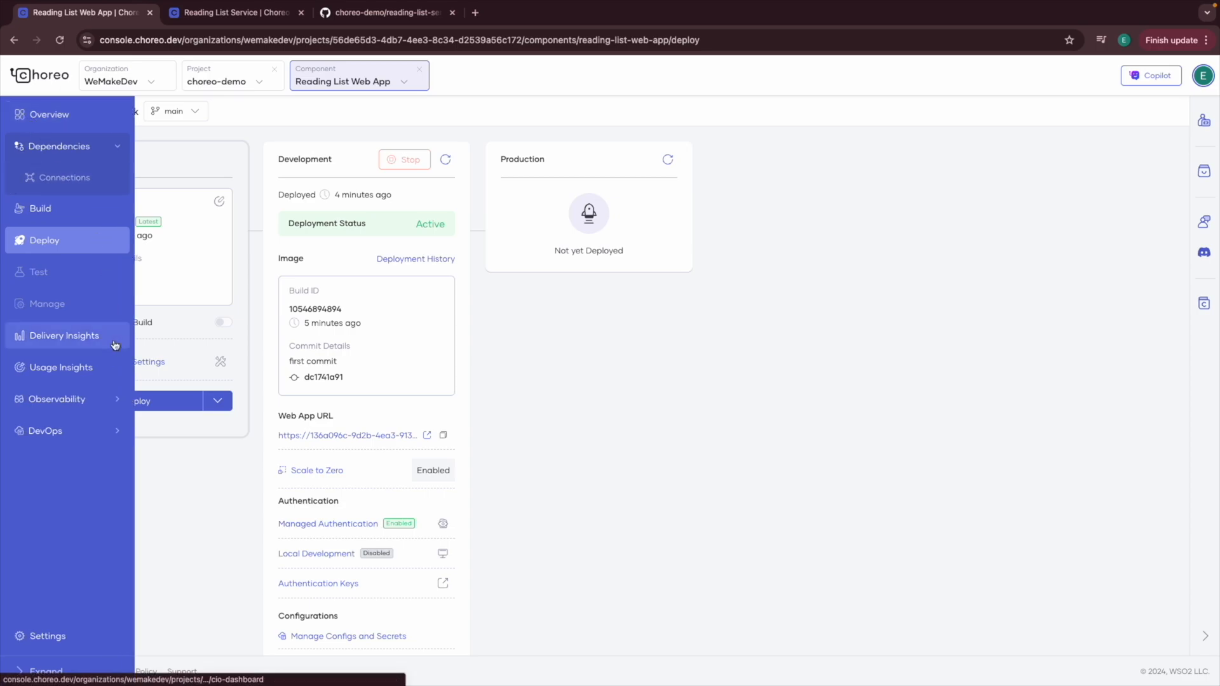
pyautogui.click(60, 400)
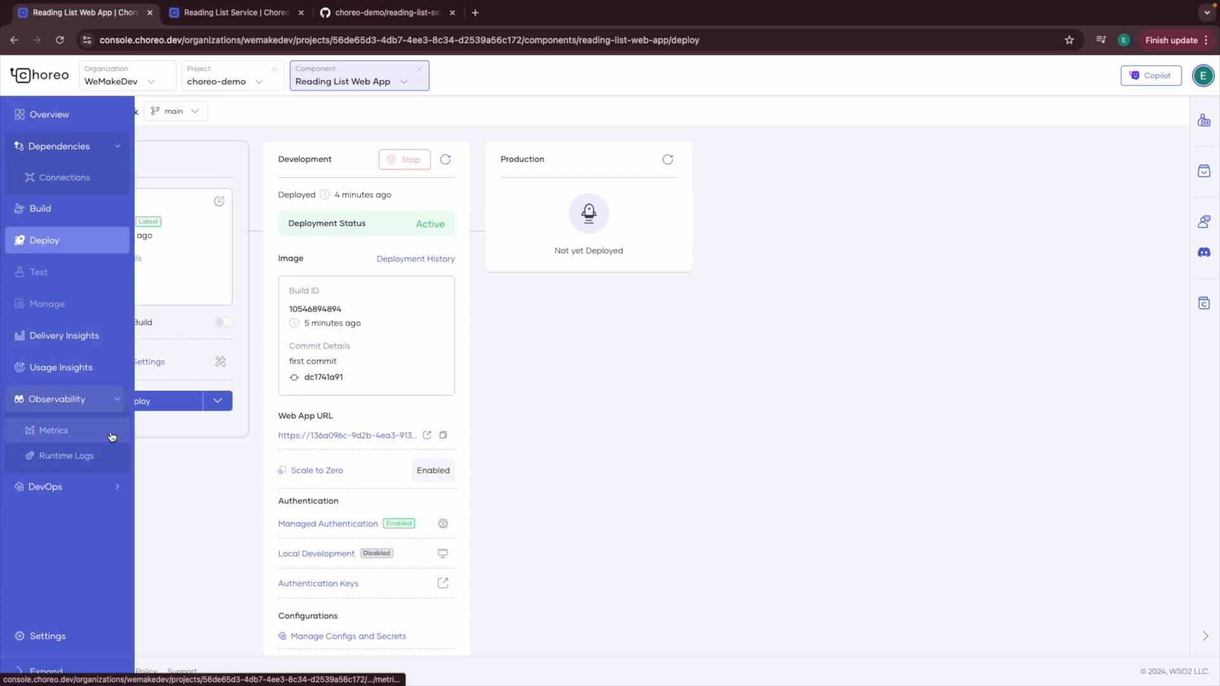
pyautogui.click(67, 435)
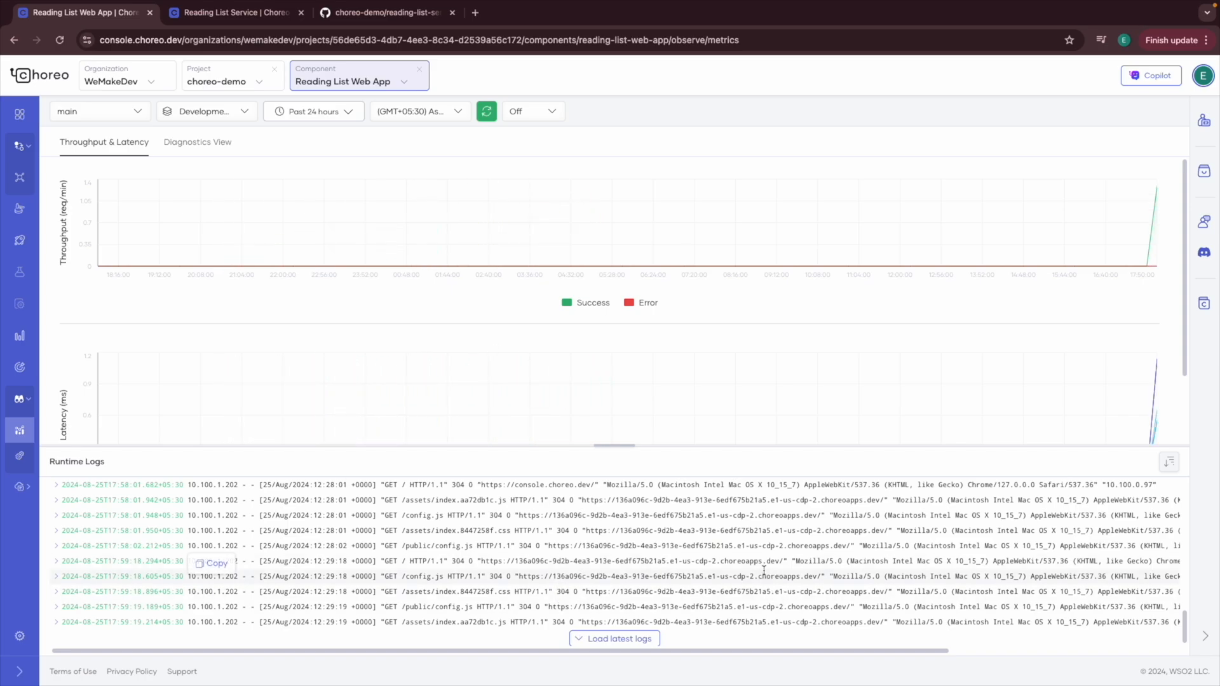
pyautogui.scroll(10, 765, 577)
pyautogui.scroll(-10, 754, 575)
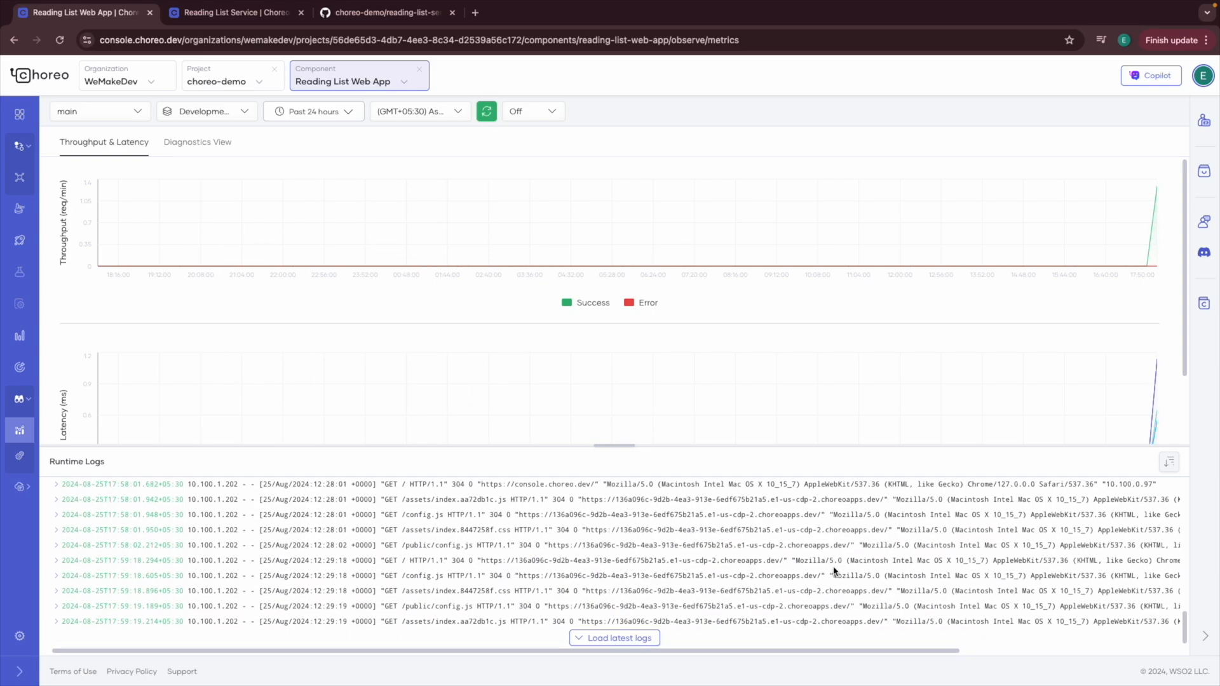
pyautogui.scroll(5, 636, 581)
pyautogui.scroll(-5, 502, 590)
# Step: Limit the metrics to the past 10 minutes for the Development environment
pyautogui.click(347, 112)
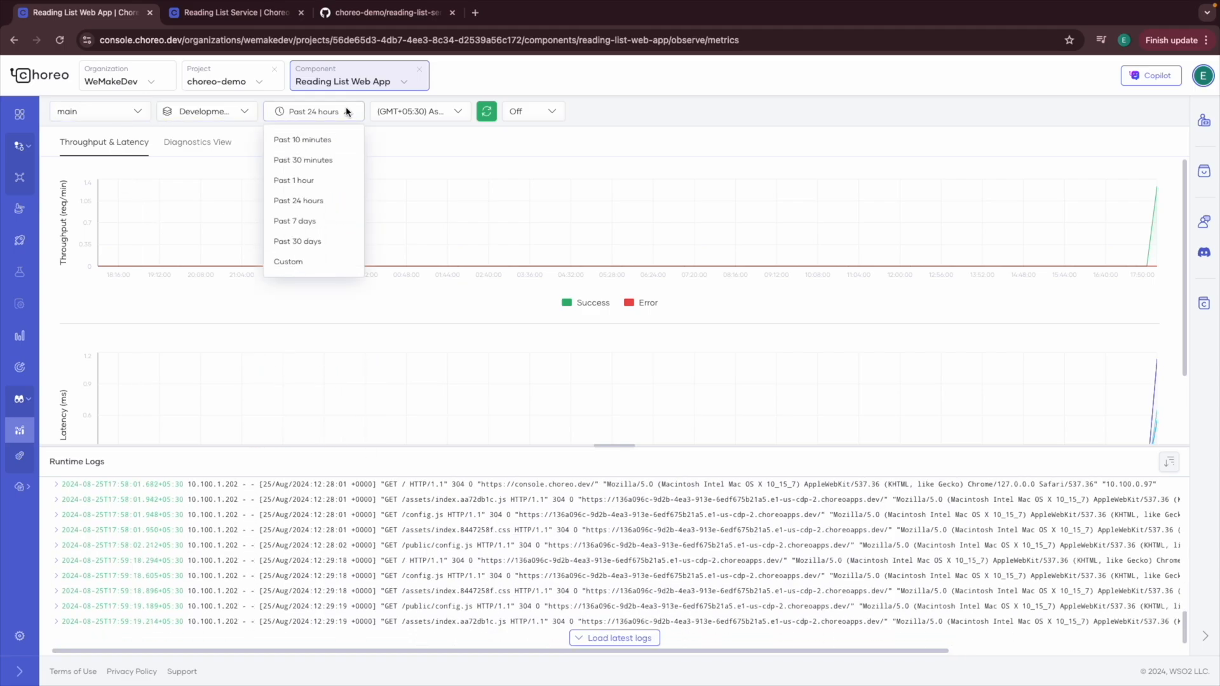
pyautogui.click(321, 140)
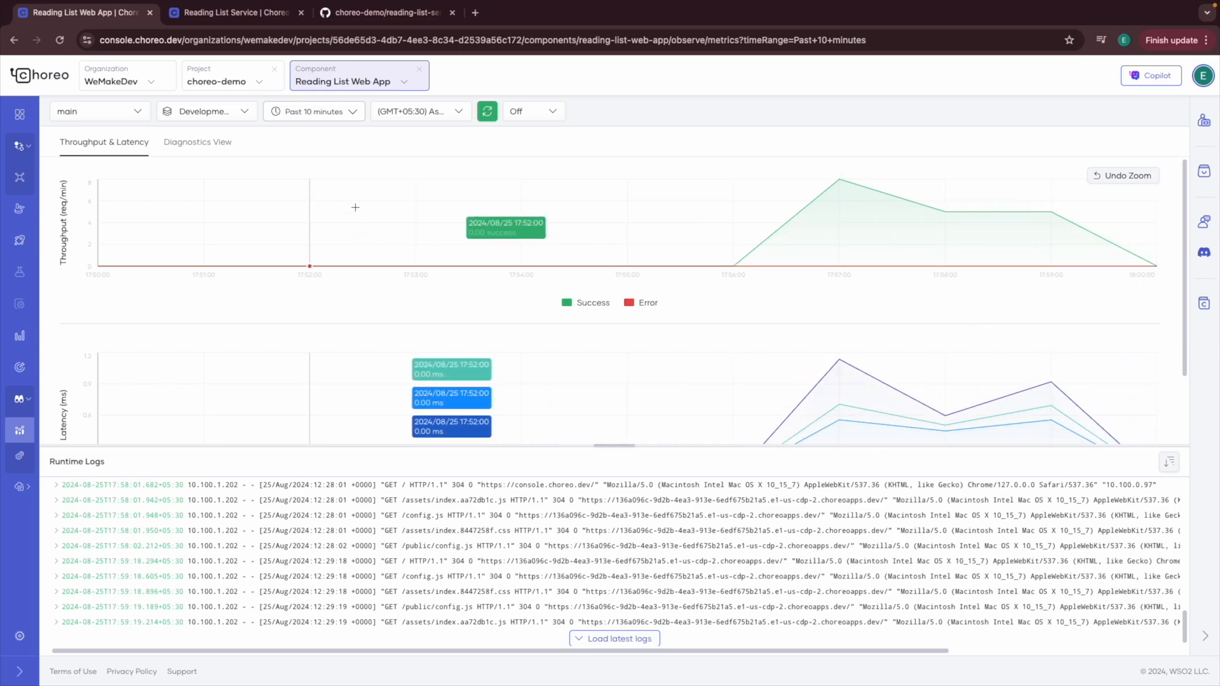
pyautogui.click(210, 111)
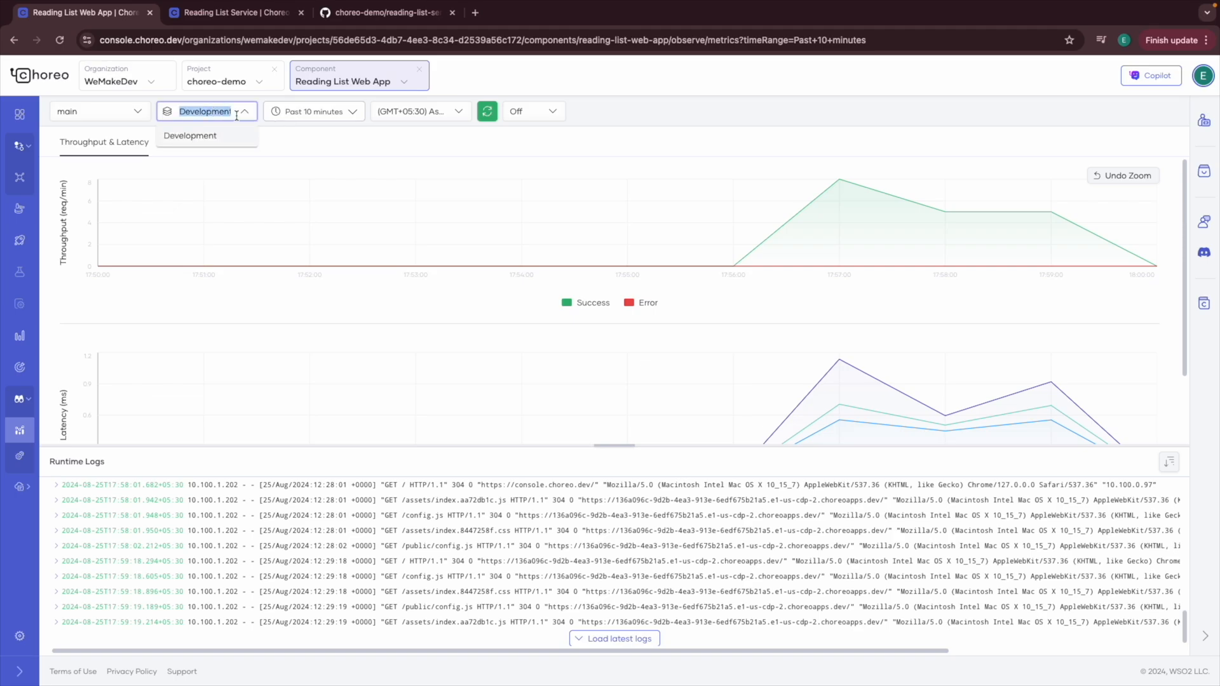
pyautogui.click(219, 136)
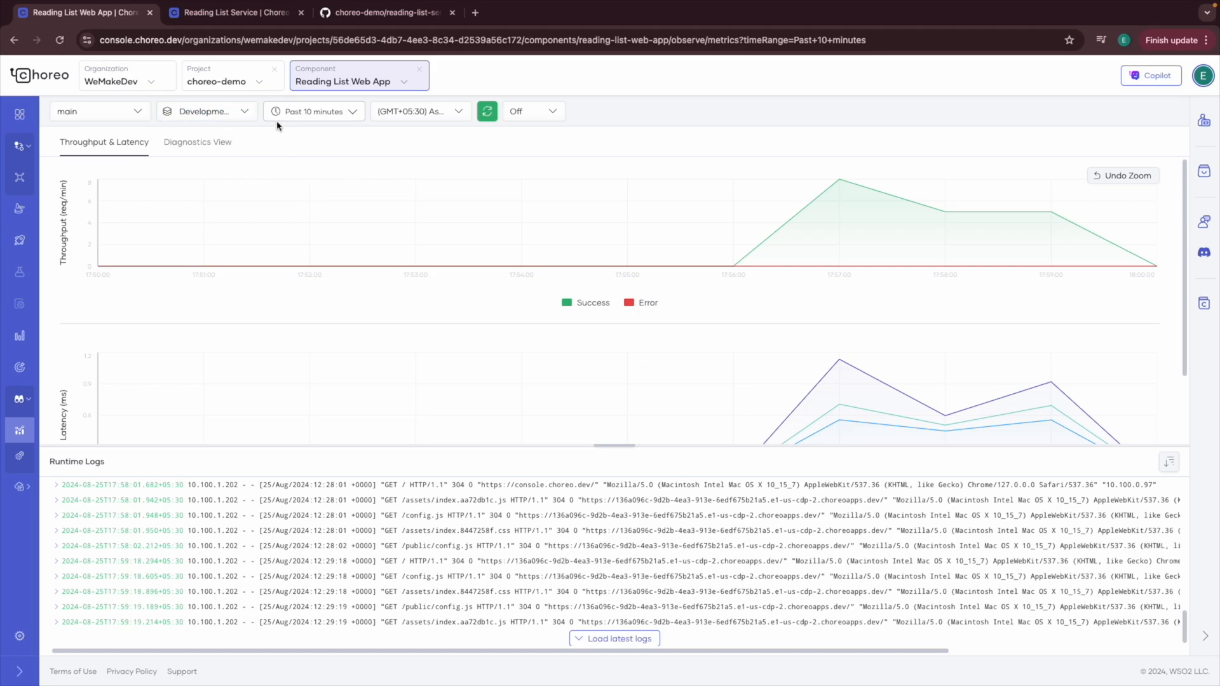
# Step: Look over the metrics' auto-refresh intervals and the Diagnostics View, and return to Throughput & Latency
pyautogui.click(351, 115)
pyautogui.click(534, 115)
pyautogui.click(533, 116)
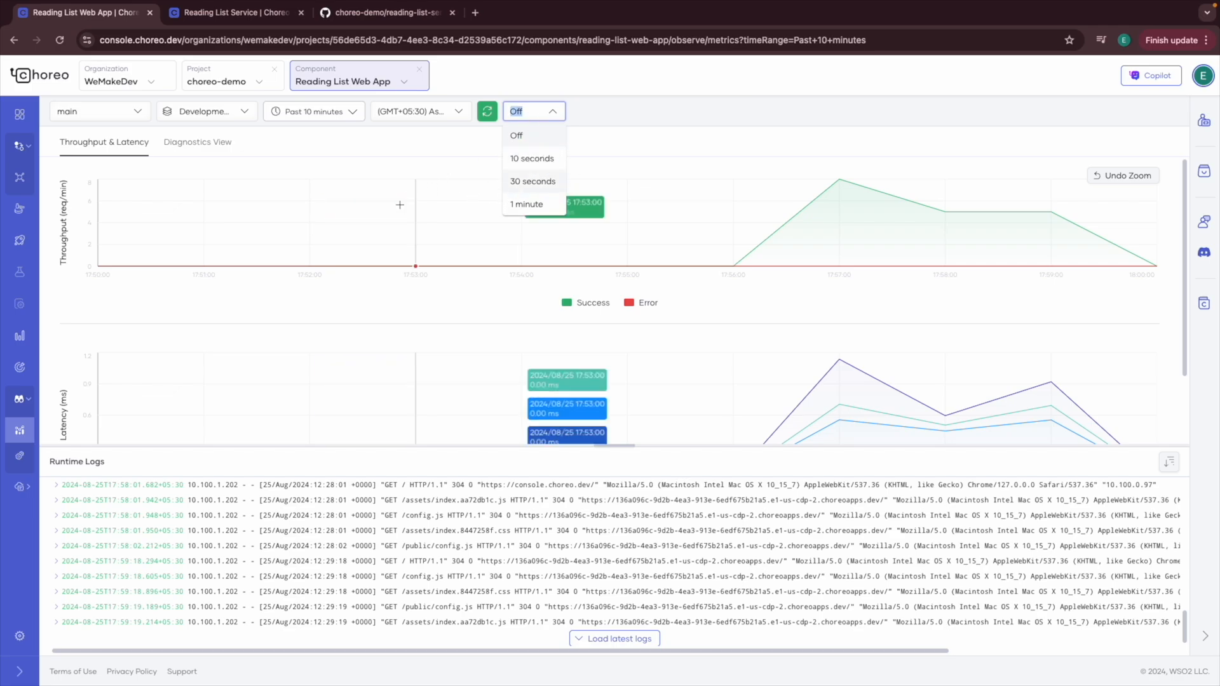
pyautogui.click(471, 236)
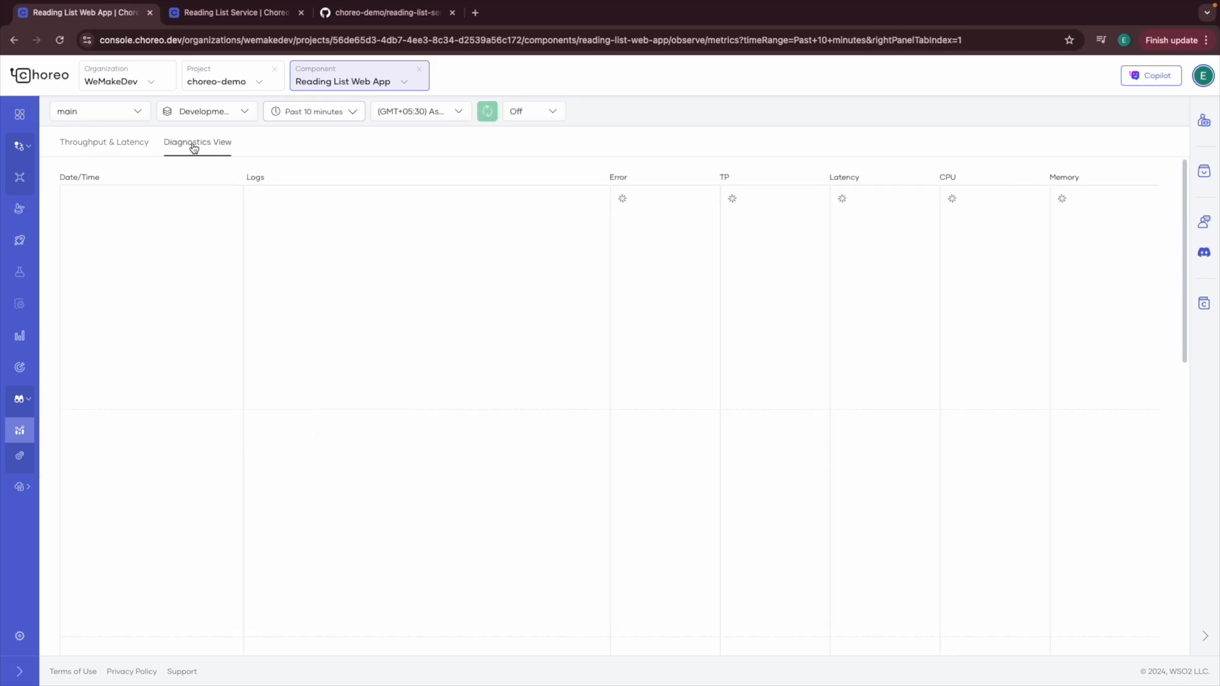
pyautogui.click(113, 149)
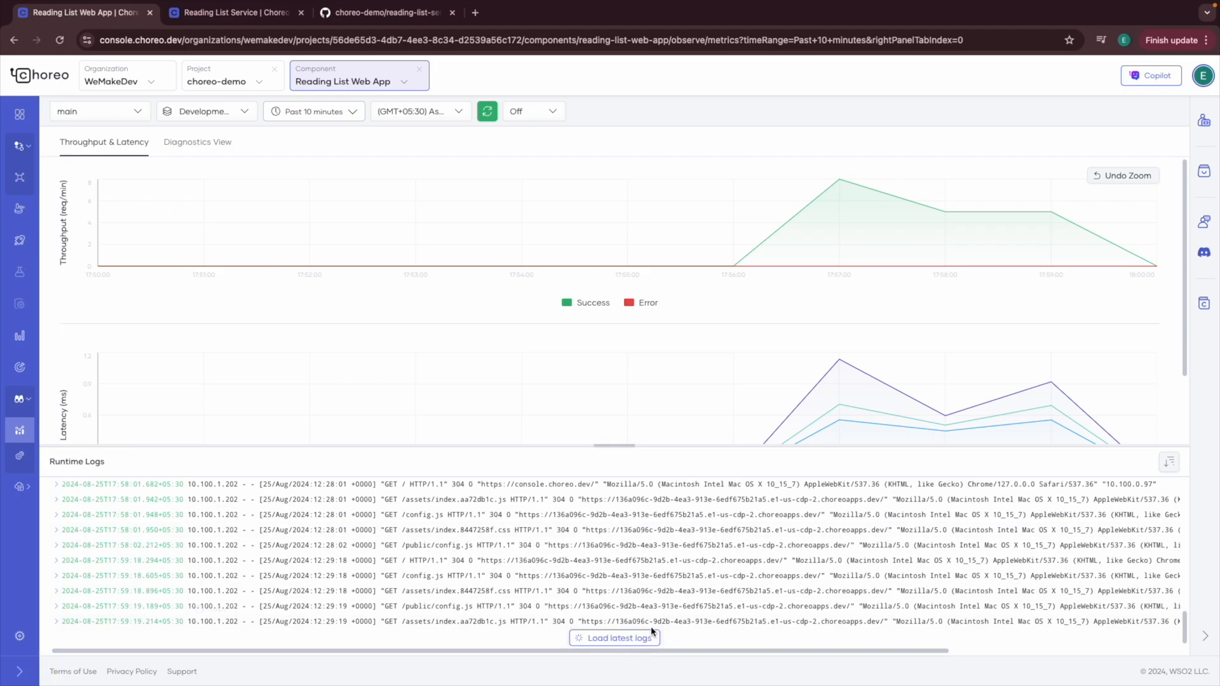
# Step: Open the web app's Runtime Logs, filter them to Info application logs, and look through the entries
pyautogui.moveTo(1, 377)
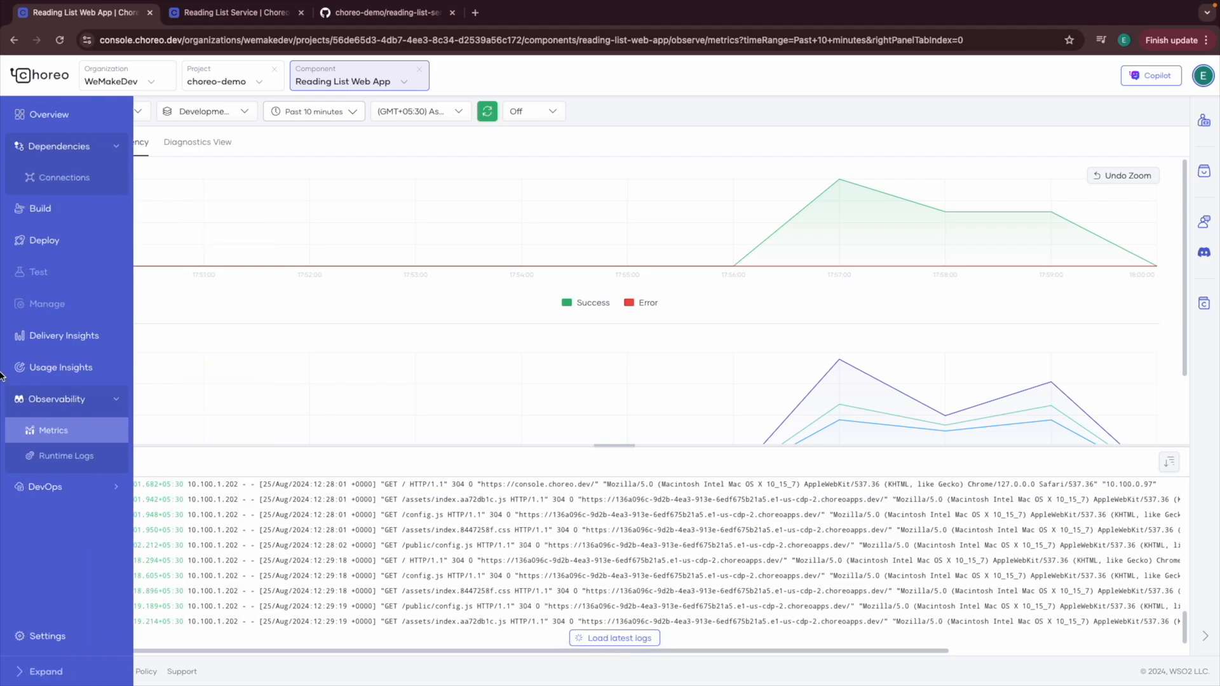
pyautogui.click(75, 457)
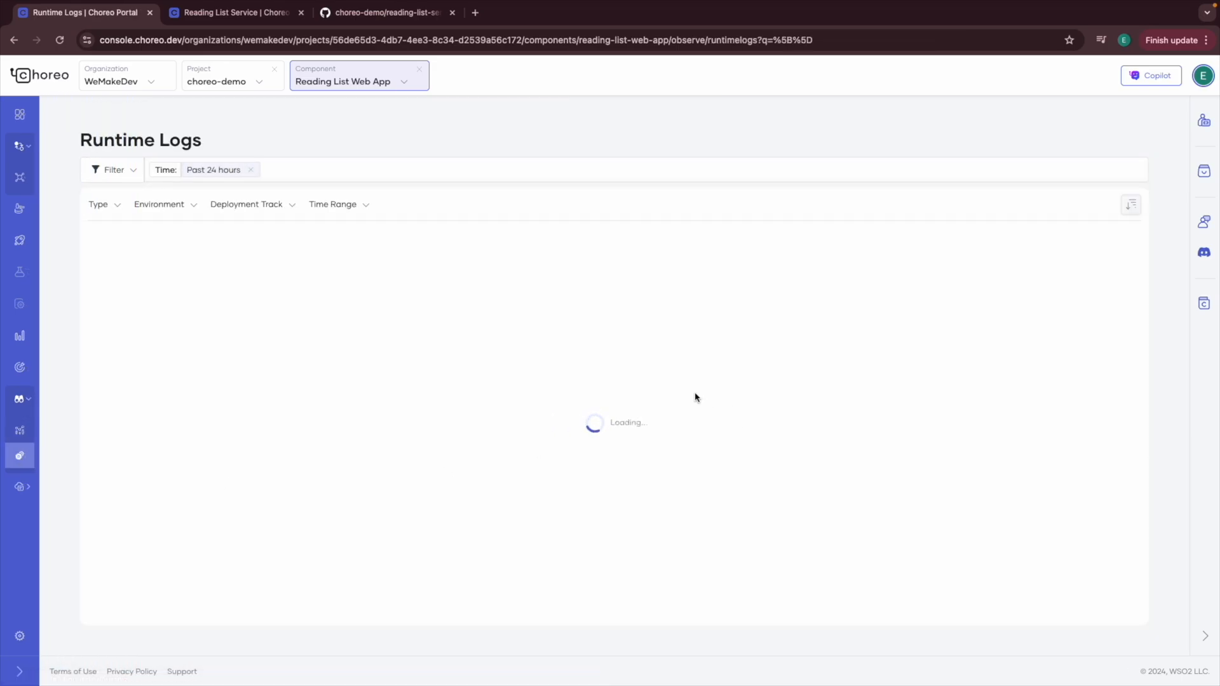
pyautogui.click(112, 204)
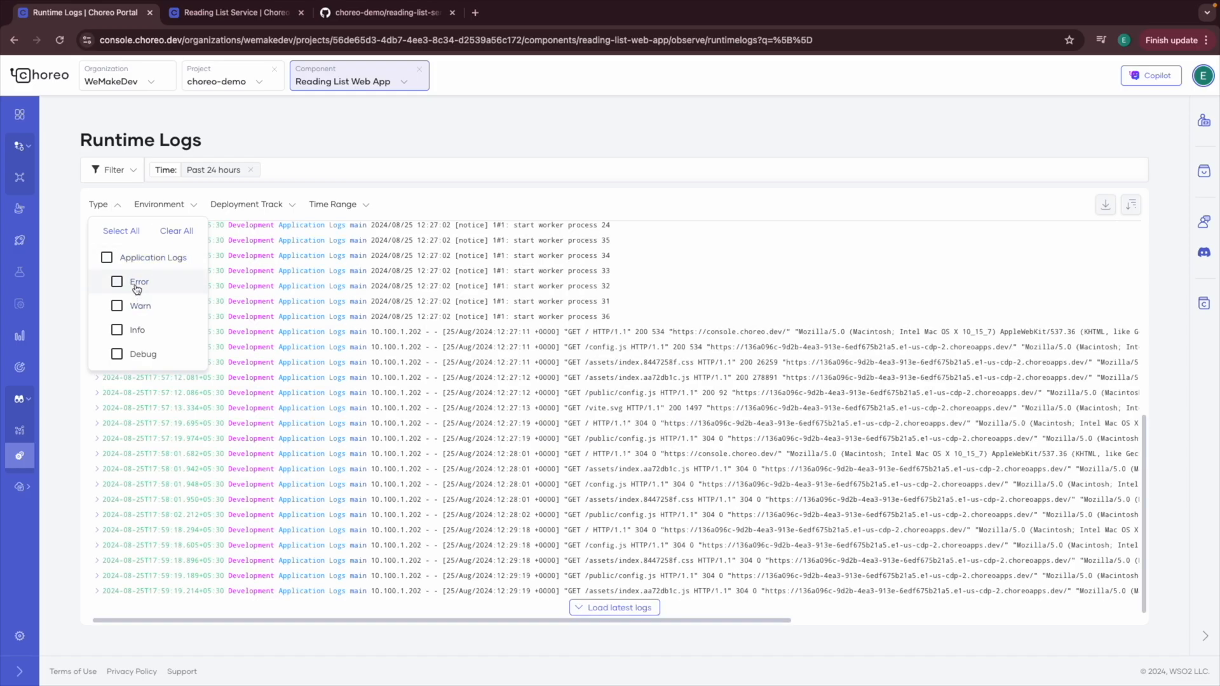
pyautogui.click(138, 329)
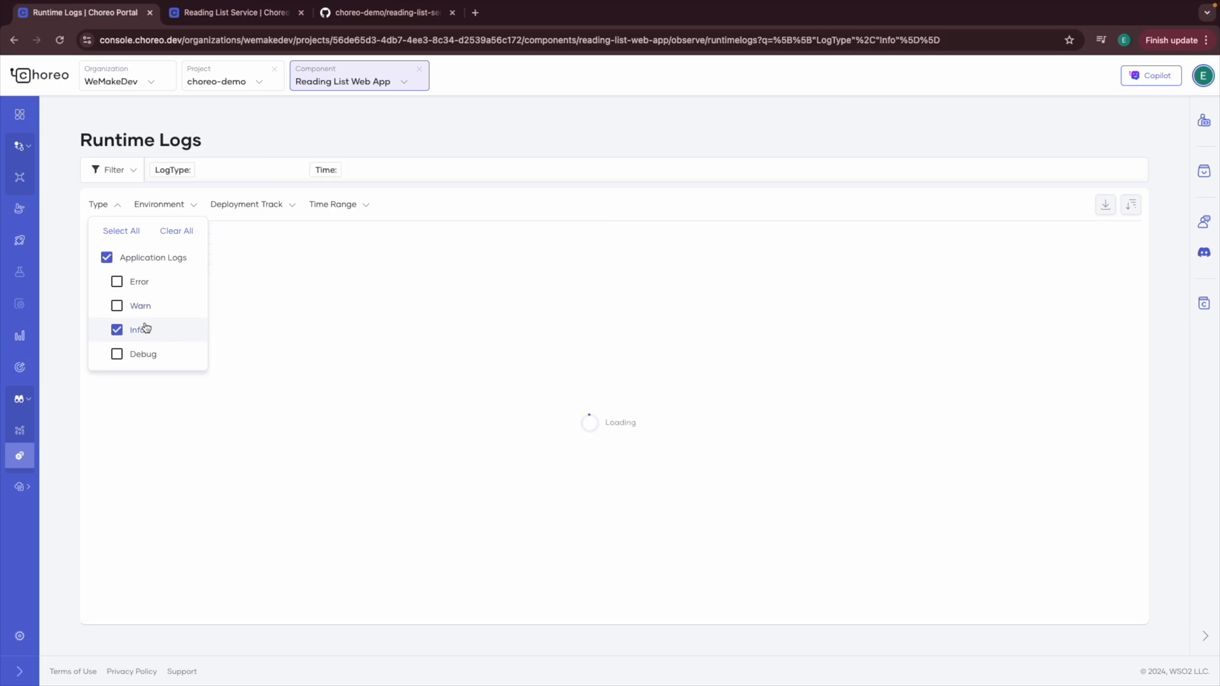
pyautogui.click(277, 323)
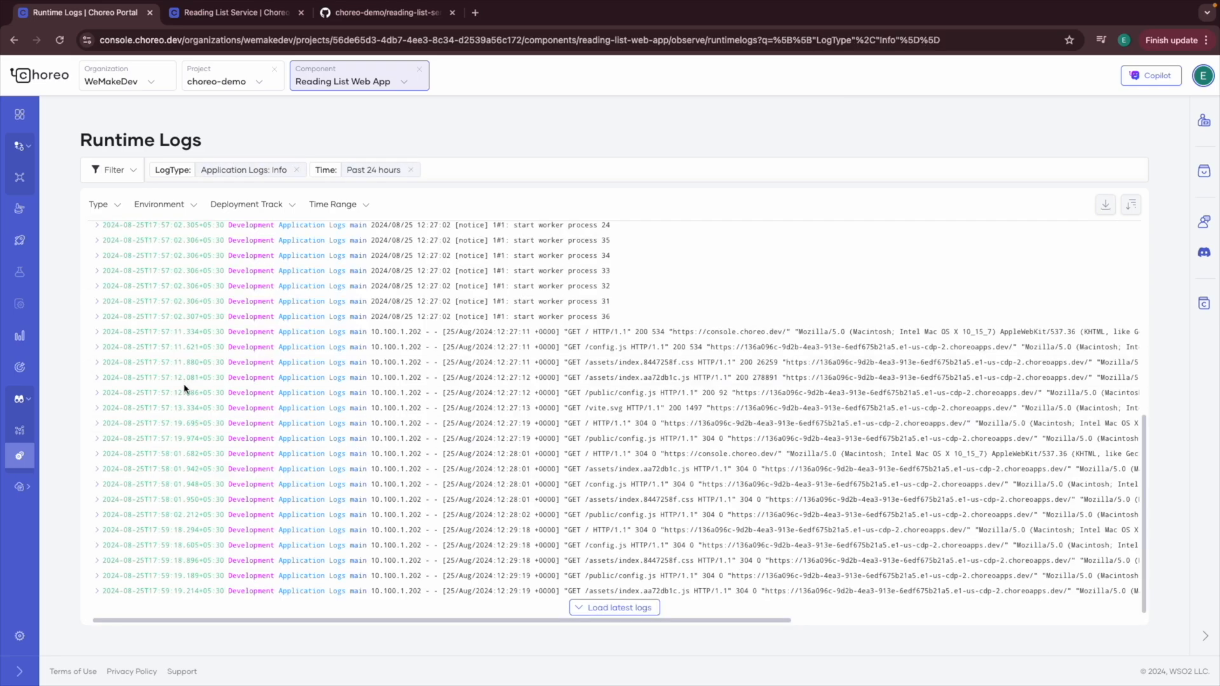
pyautogui.scroll(6, 319, 453)
pyautogui.scroll(-6, 160, 319)
# Step: Clear the Application Logs type filter and limit the web app's runtime logs to the past 10 minutes
pyautogui.click(99, 204)
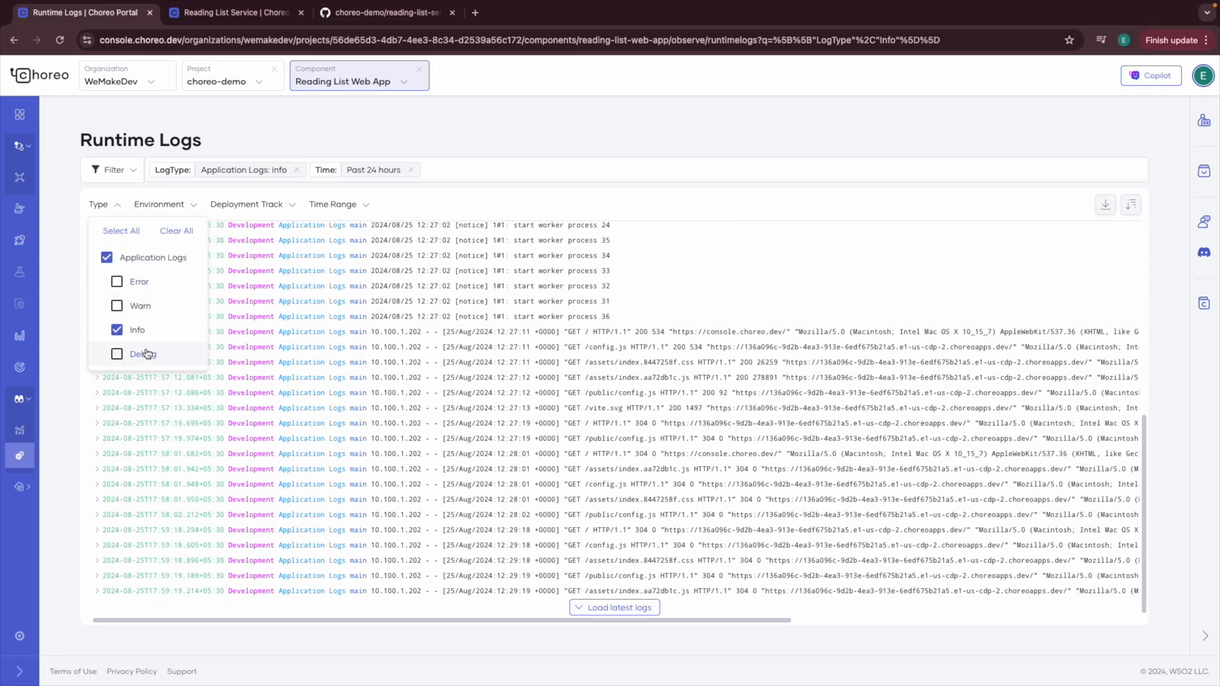
pyautogui.click(107, 258)
pyautogui.click(174, 213)
pyautogui.click(172, 263)
pyautogui.click(171, 267)
pyautogui.click(281, 205)
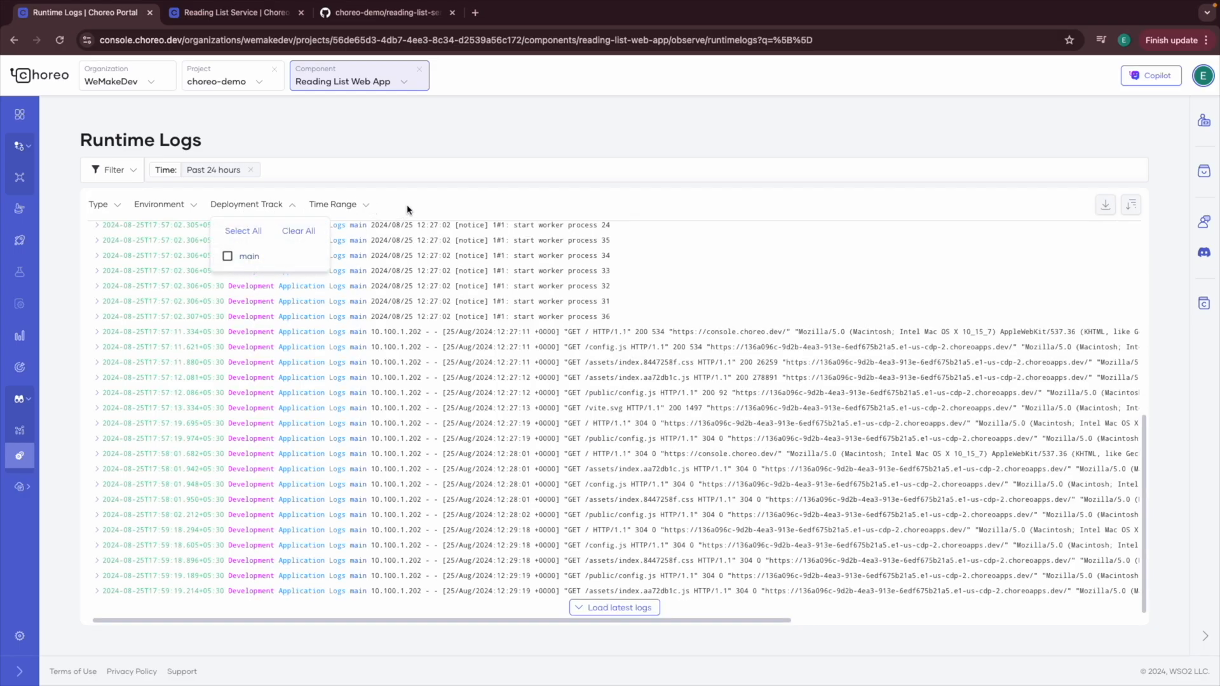
pyautogui.click(343, 205)
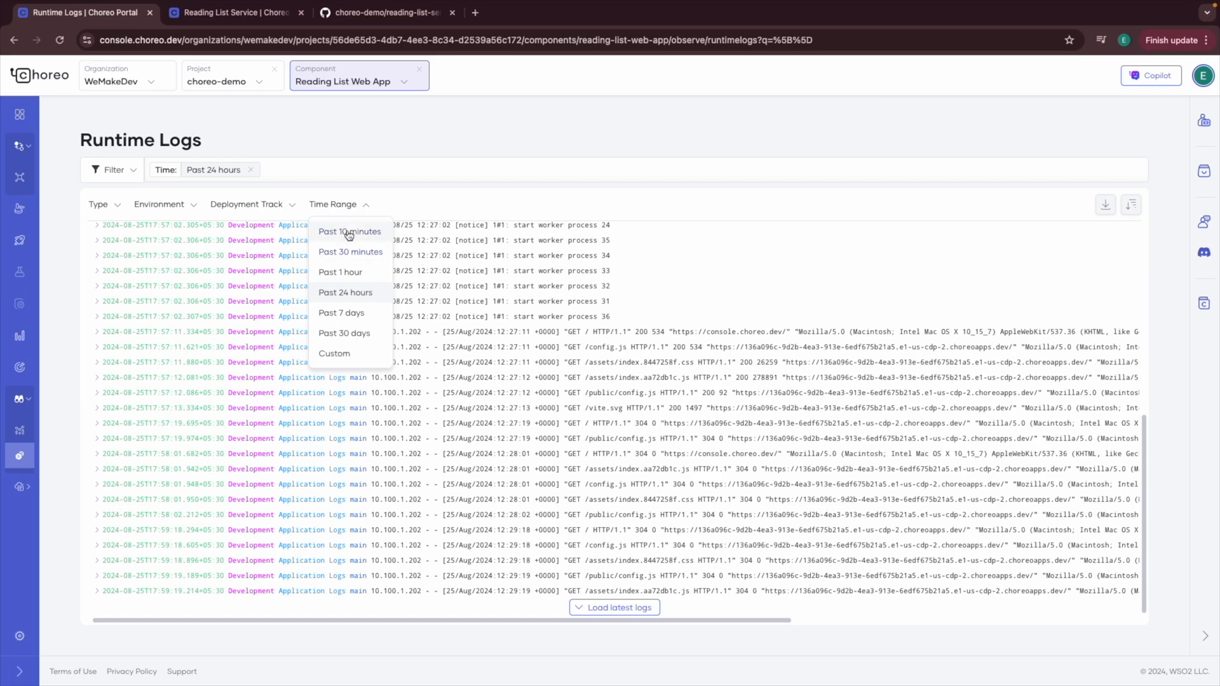
pyautogui.click(349, 232)
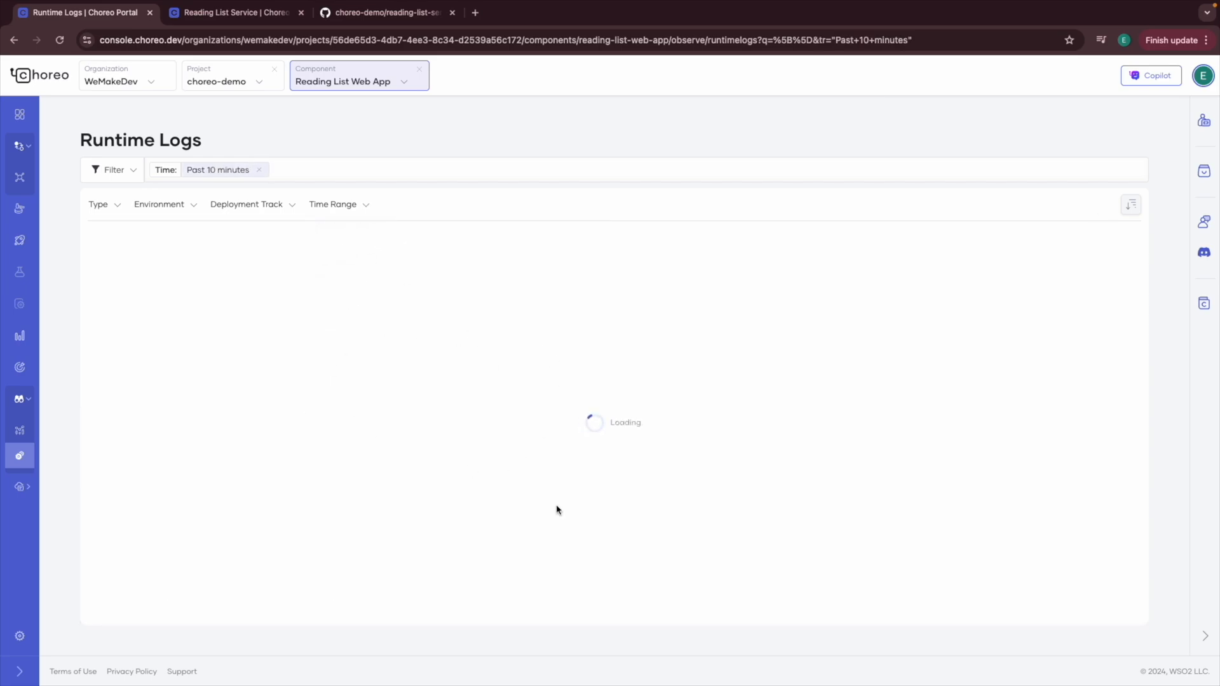
# Step: Apply the preset filter for all error logs in the last 24 hours and refresh the results
pyautogui.click(114, 169)
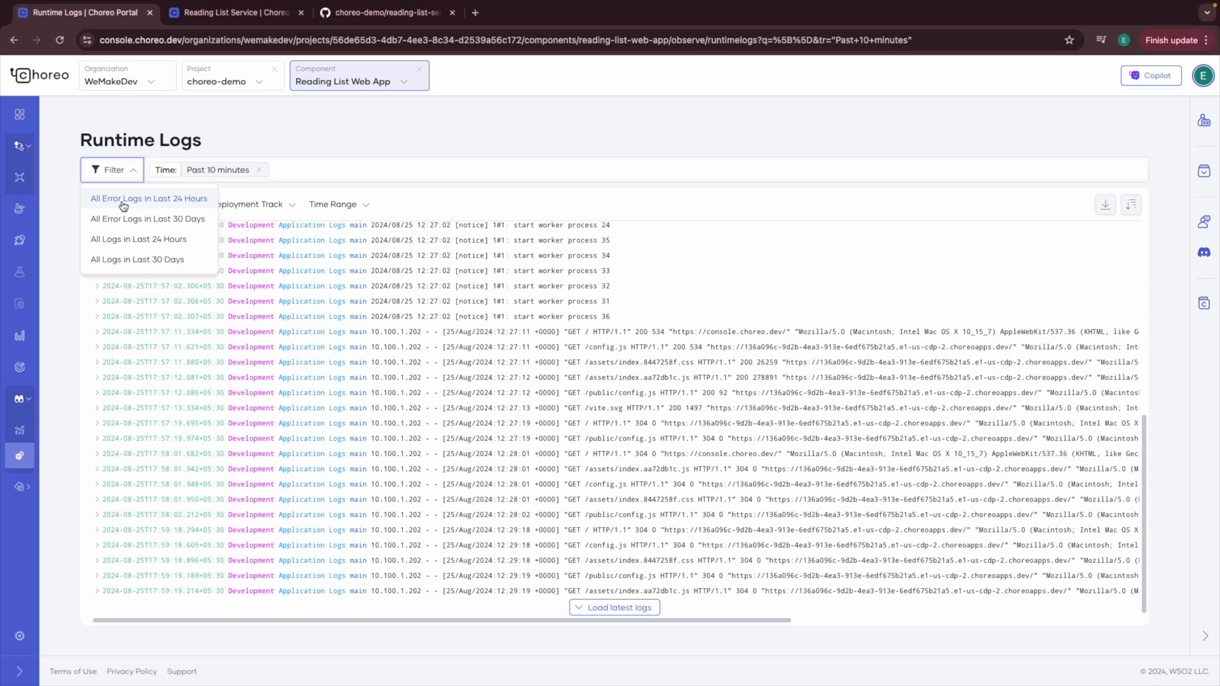
pyautogui.click(159, 202)
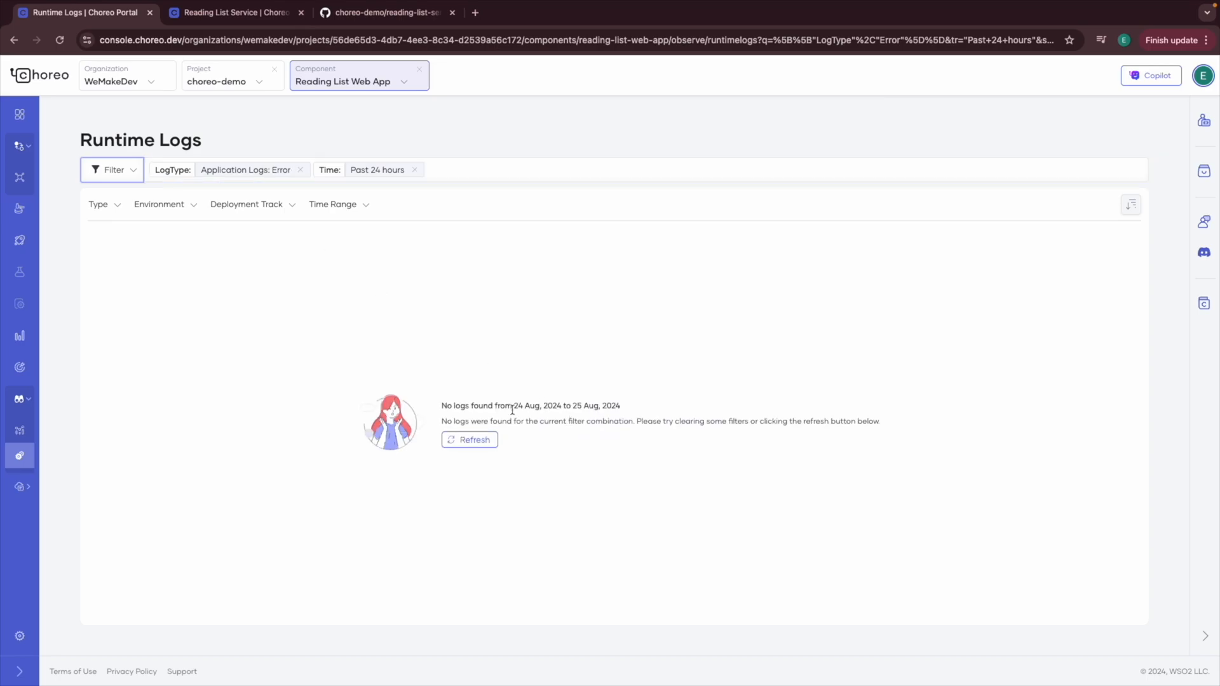
pyautogui.click(476, 436)
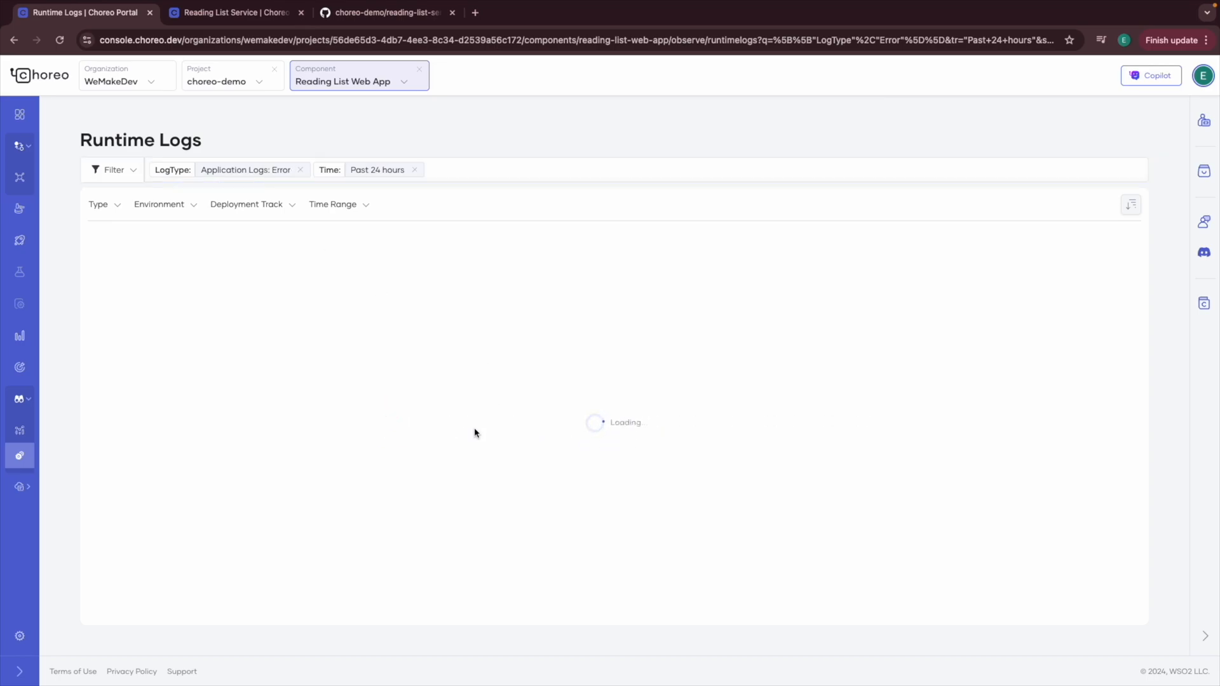
pyautogui.moveTo(455, 421); pyautogui.dragTo(854, 438)
pyautogui.click(623, 404)
pyautogui.click(113, 170)
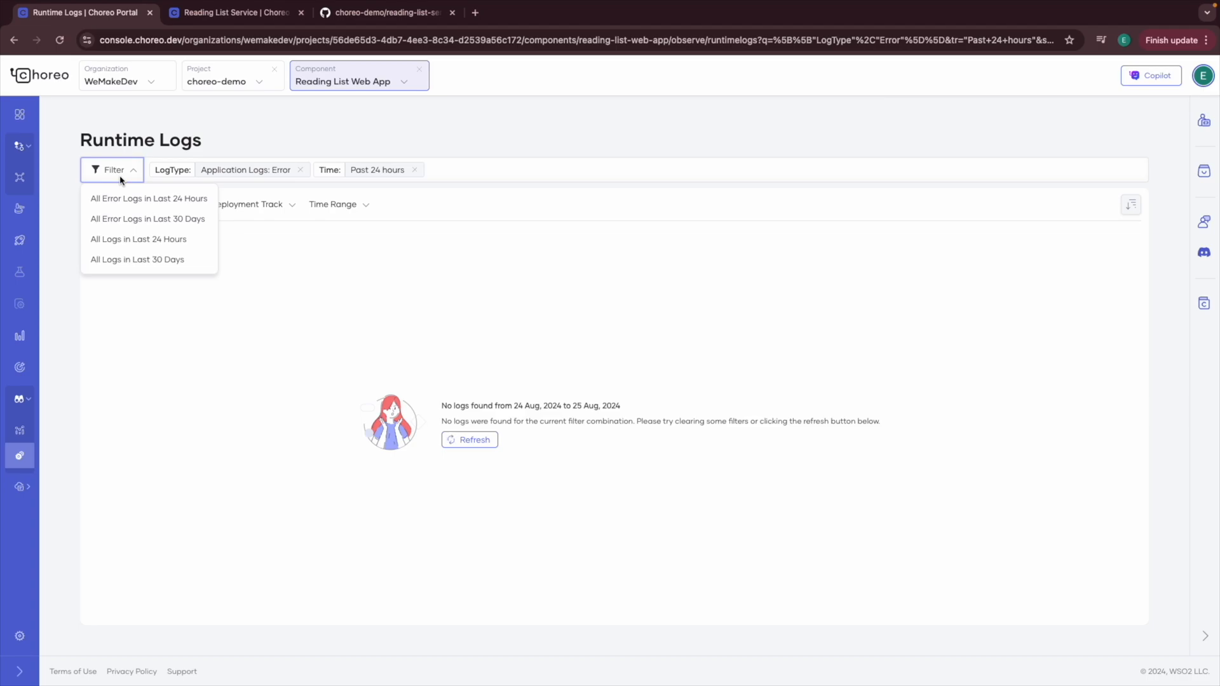
pyautogui.click(430, 269)
pyautogui.click(121, 204)
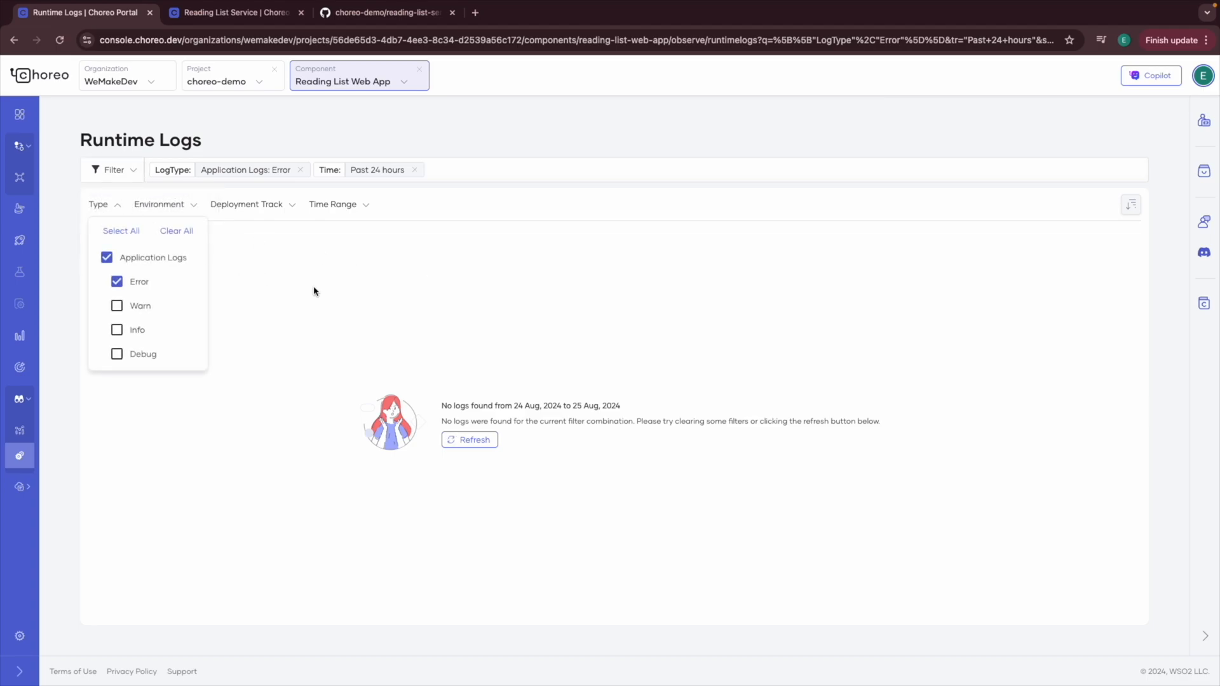
pyautogui.click(278, 289)
# Step: Open Usage Insights for the web app and go on to the project-level usage insights
pyautogui.moveTo(40, 499)
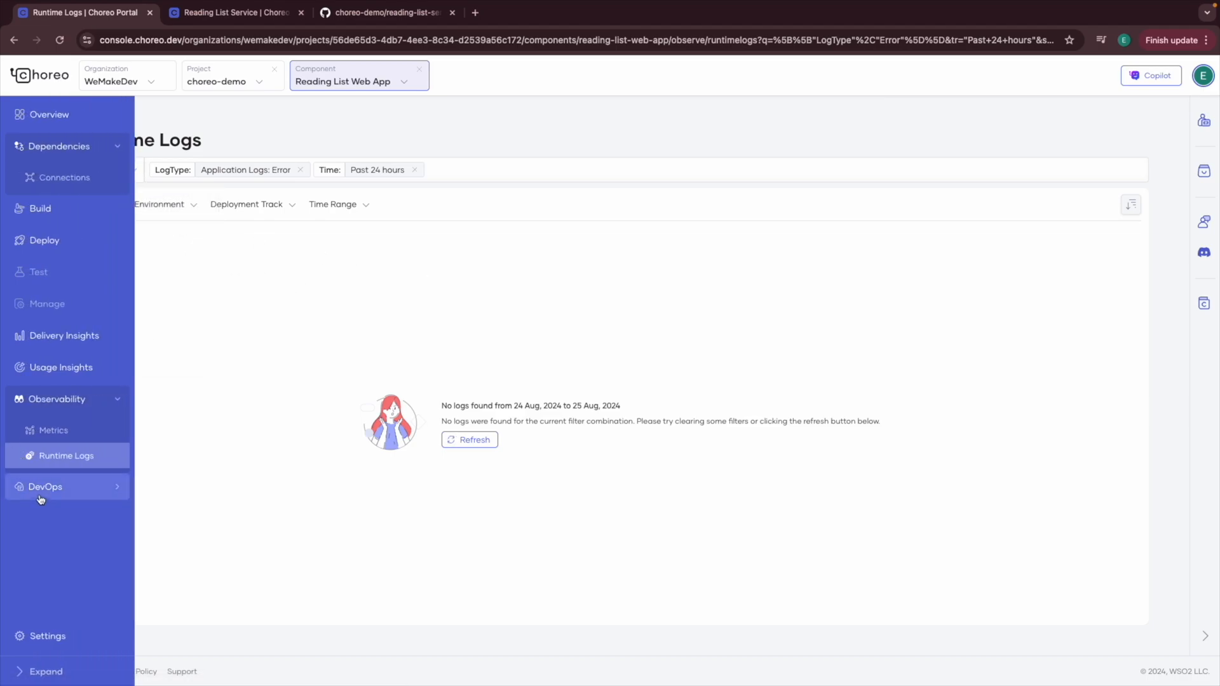
pyautogui.click(62, 368)
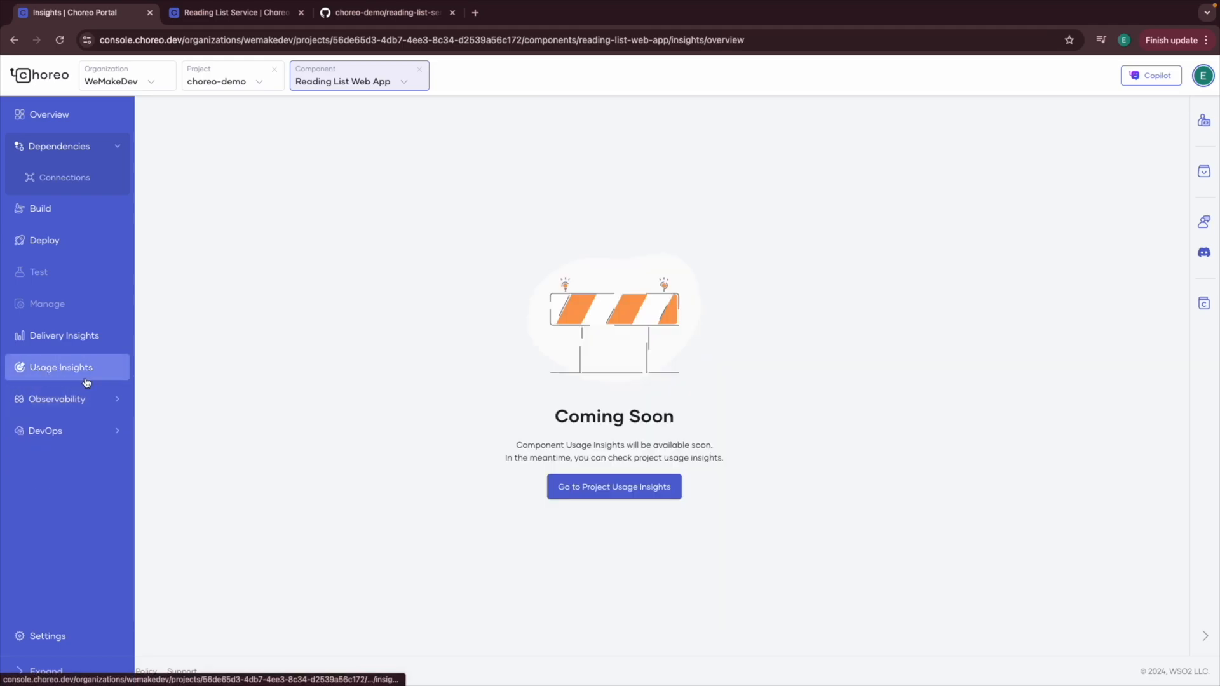
pyautogui.click(607, 487)
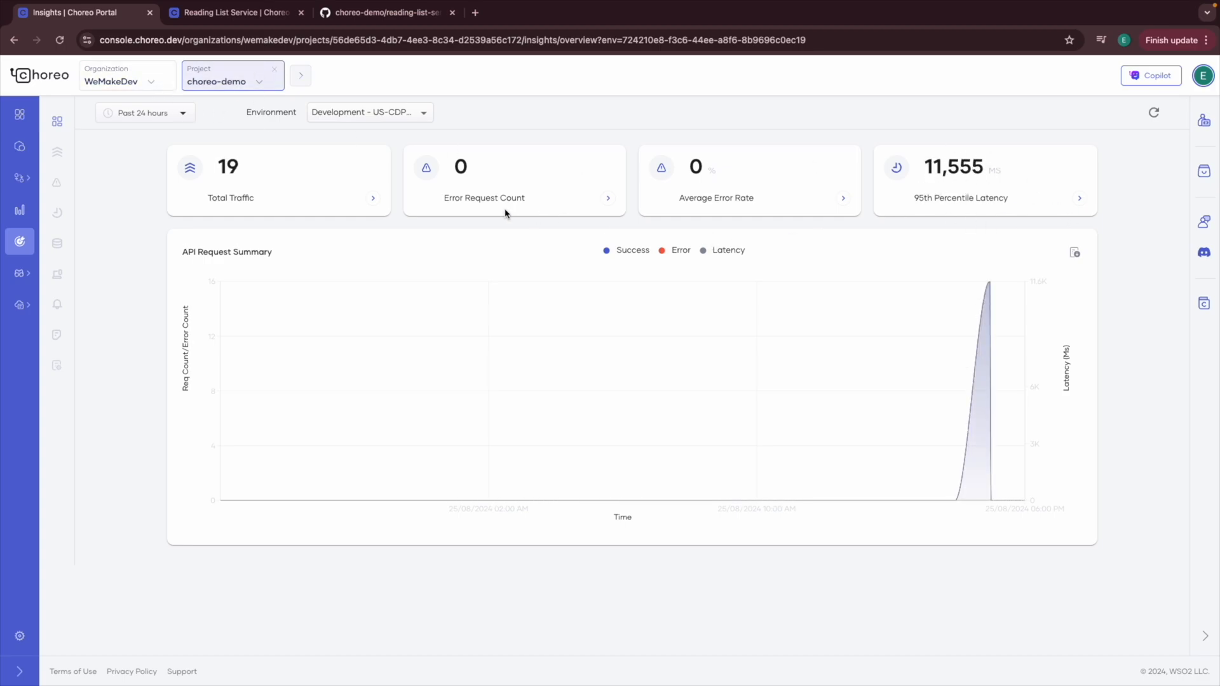
# Step: Open the Total Traffic details and examine API usage over time, by application and target, and the API Resource Usage Summary
pyautogui.click(373, 199)
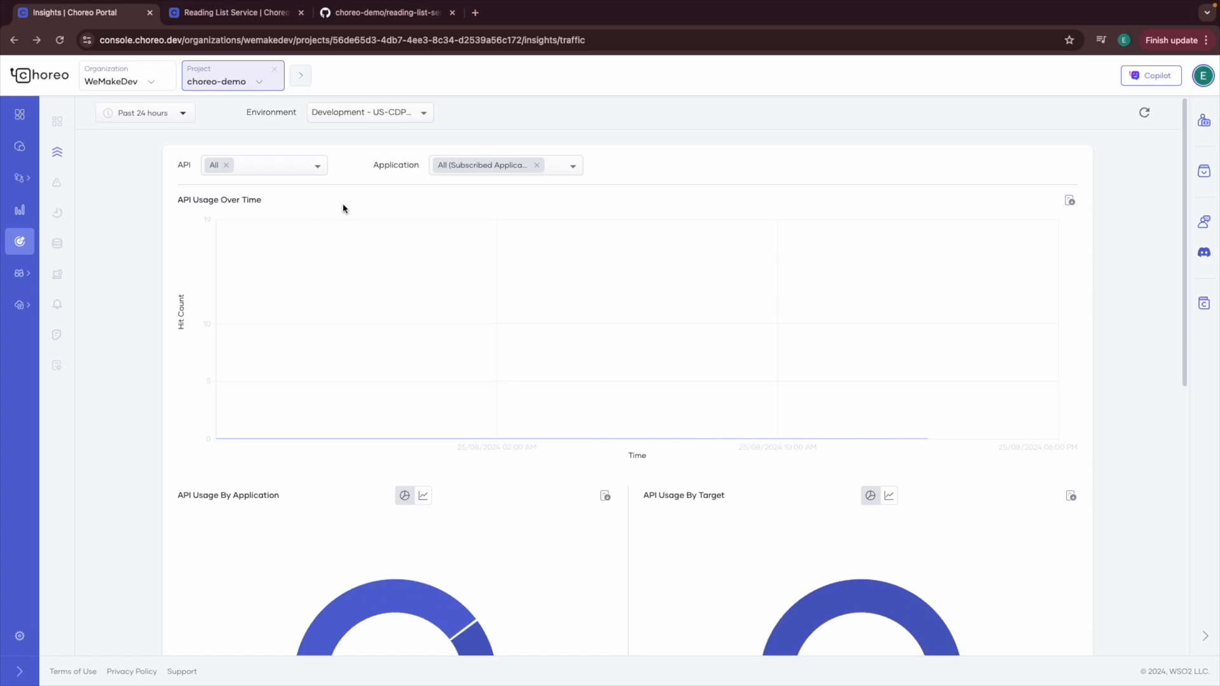
pyautogui.scroll(-5, 390, 367)
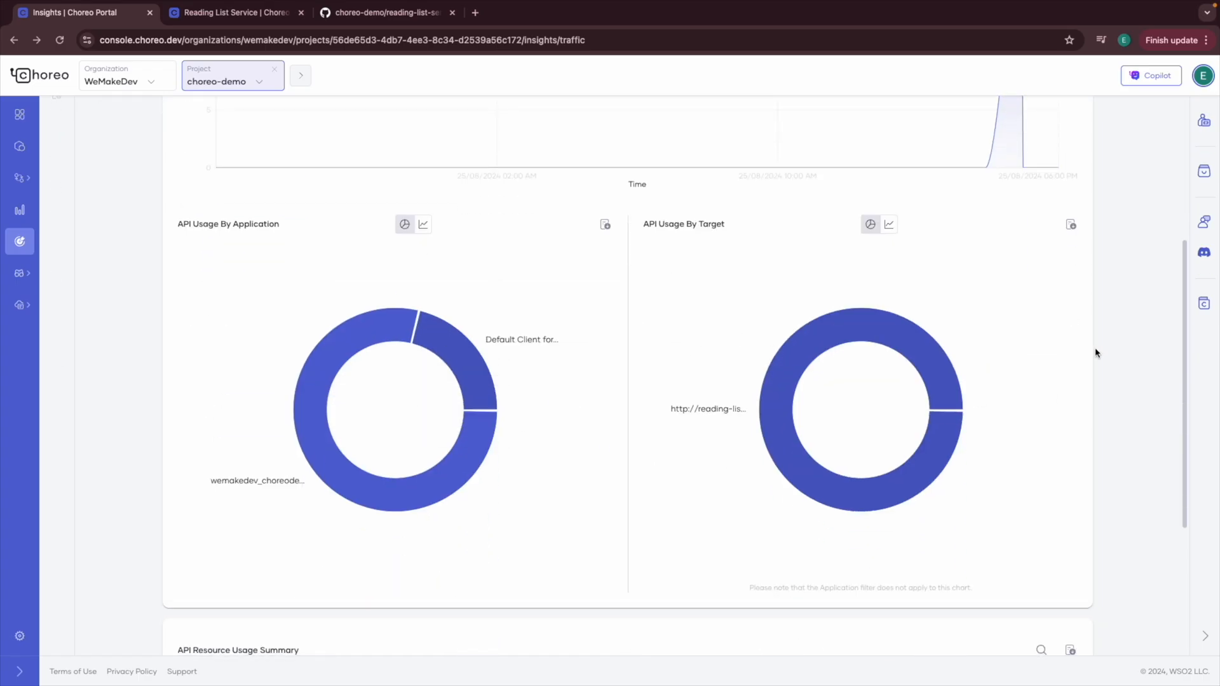
pyautogui.scroll(-4, 485, 305)
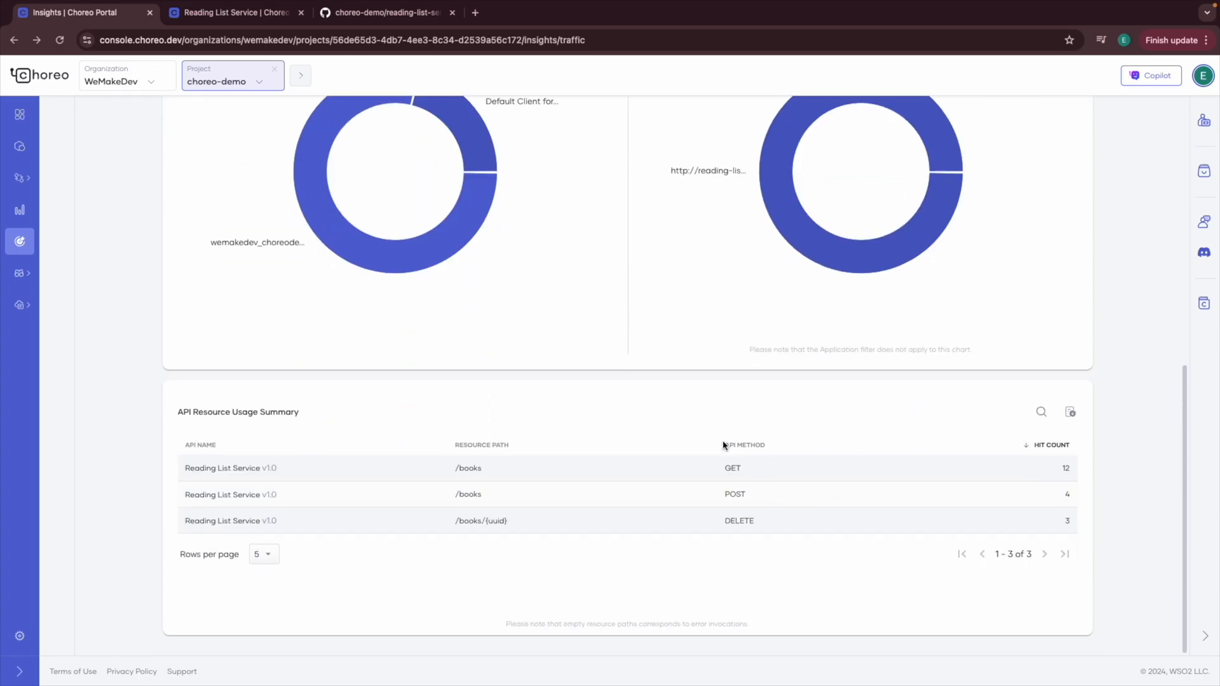
pyautogui.moveTo(723, 445); pyautogui.dragTo(806, 452)
pyautogui.click(481, 466)
pyautogui.scroll(8, 642, 534)
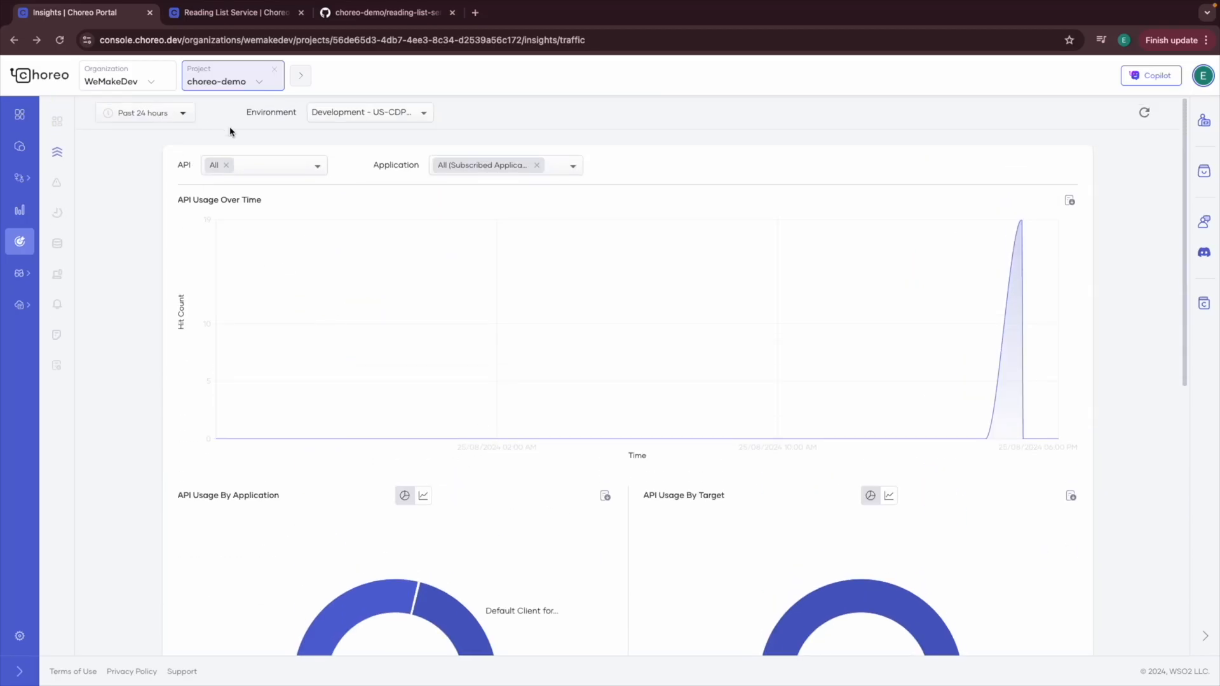
pyautogui.click(390, 113)
pyautogui.click(235, 126)
# Step: Look through the project's usage insights on Overview, Traffic, Errors, Latency, Cache and Devices
pyautogui.click(58, 121)
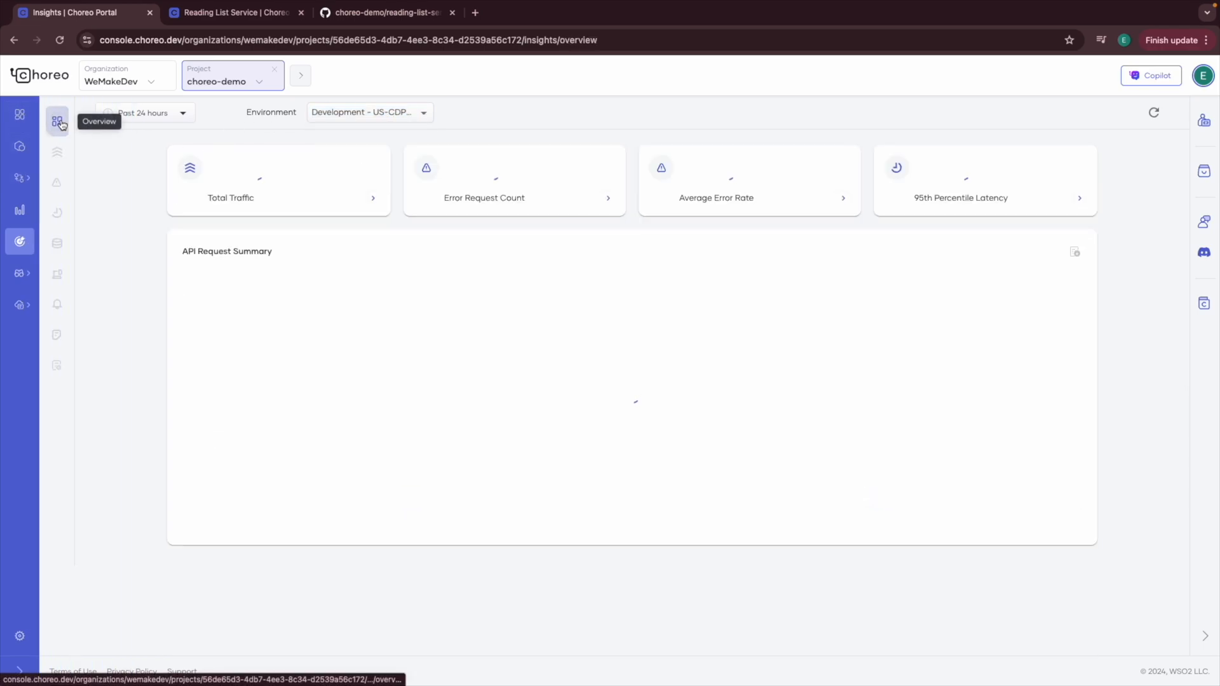
pyautogui.click(56, 157)
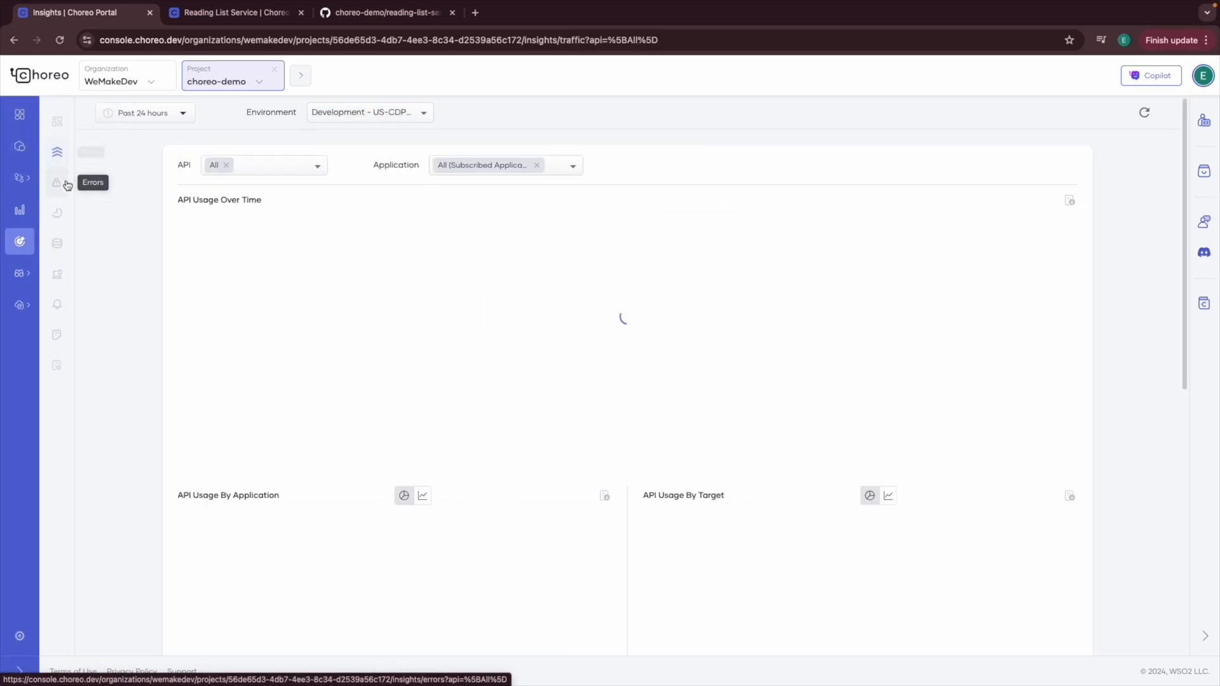
pyautogui.click(58, 184)
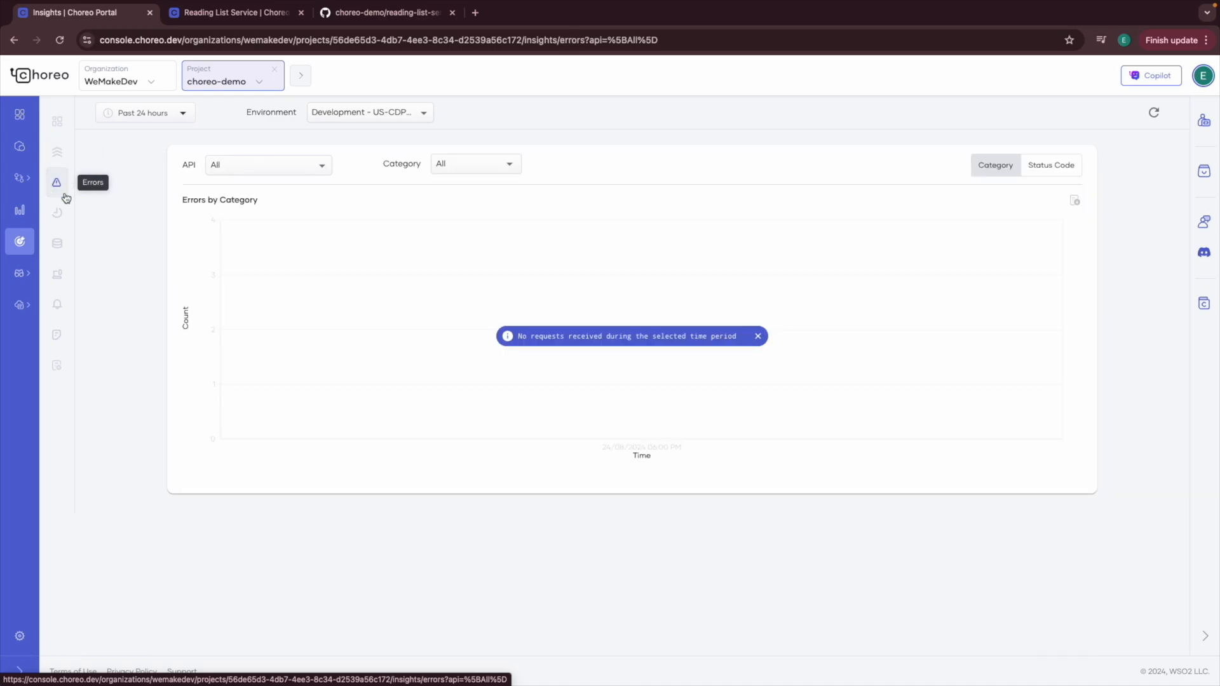
pyautogui.click(64, 203)
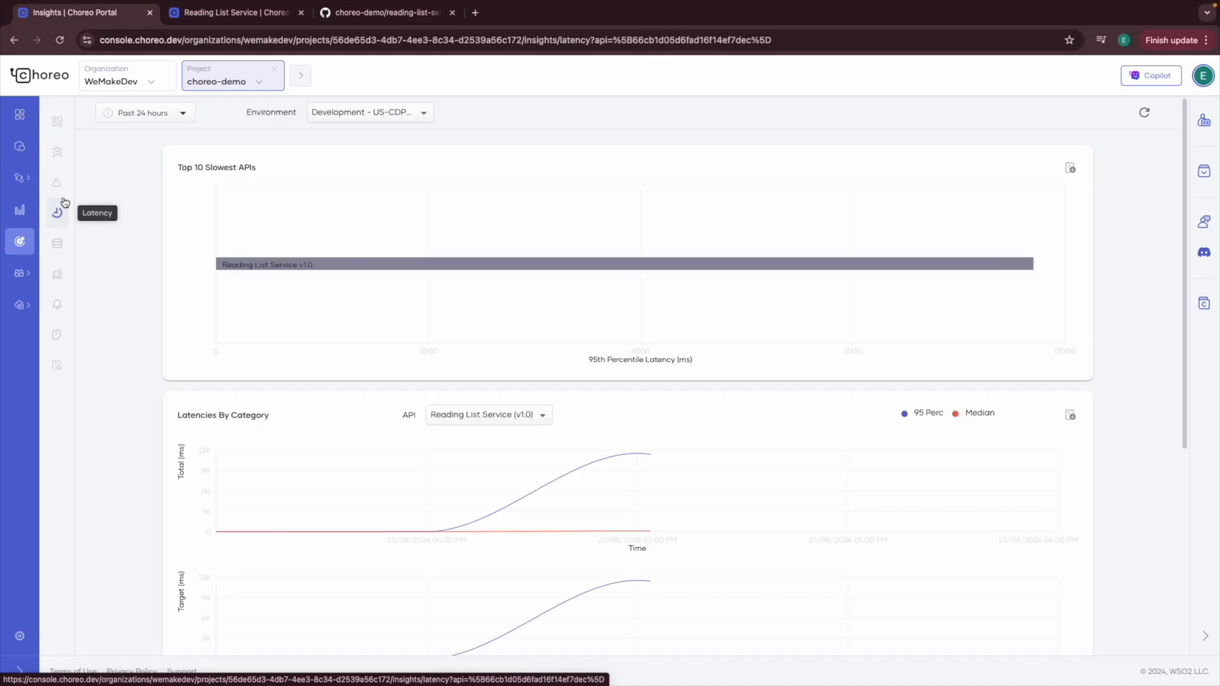
pyautogui.click(57, 244)
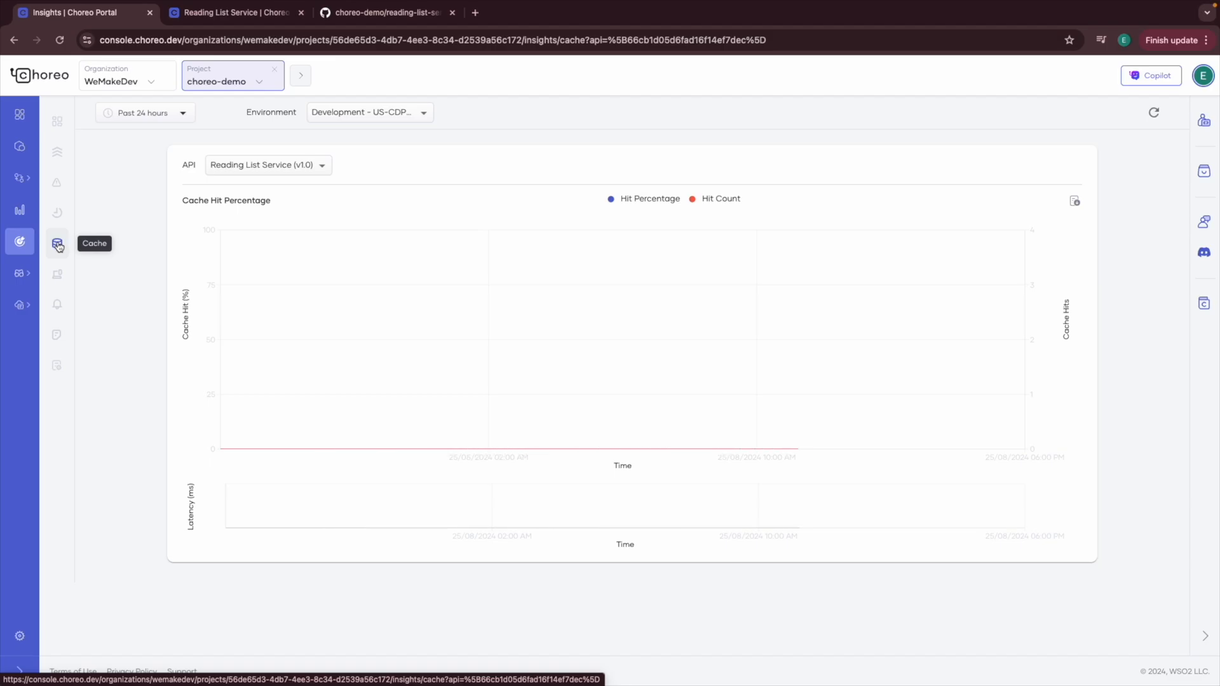
pyautogui.click(57, 274)
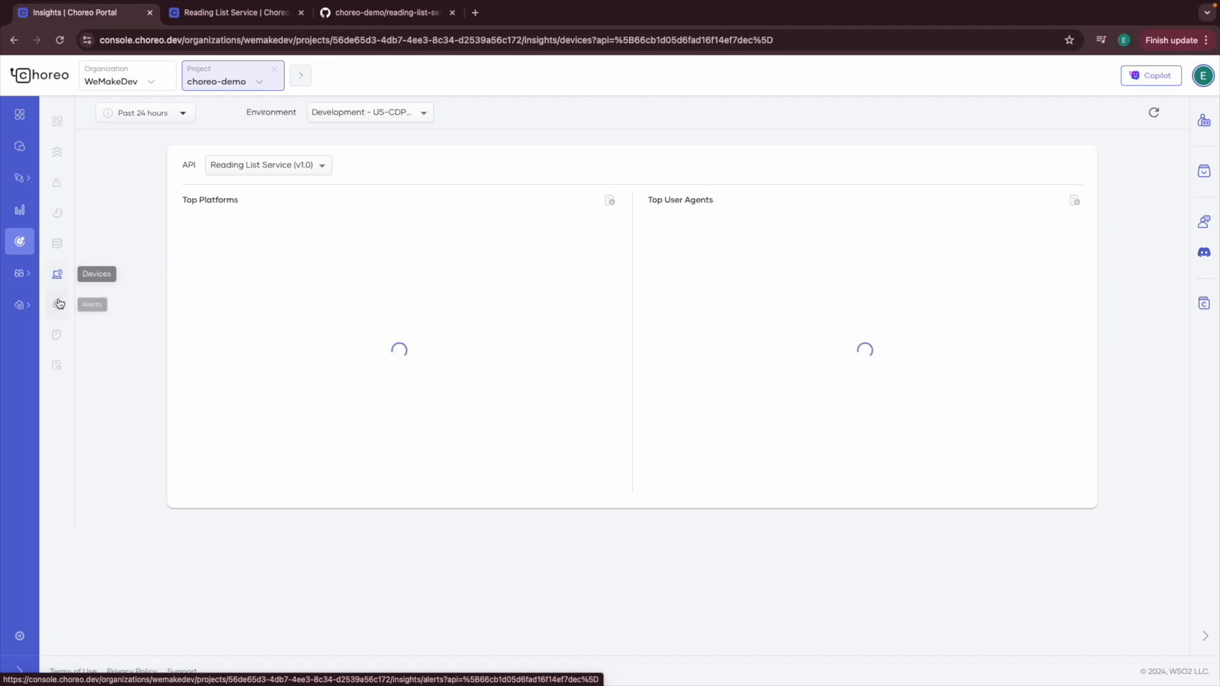
# Step: Examine the Demo Organization's Business Insights charts and its Operational Analytics in Delivery Insights
pyautogui.click(57, 335)
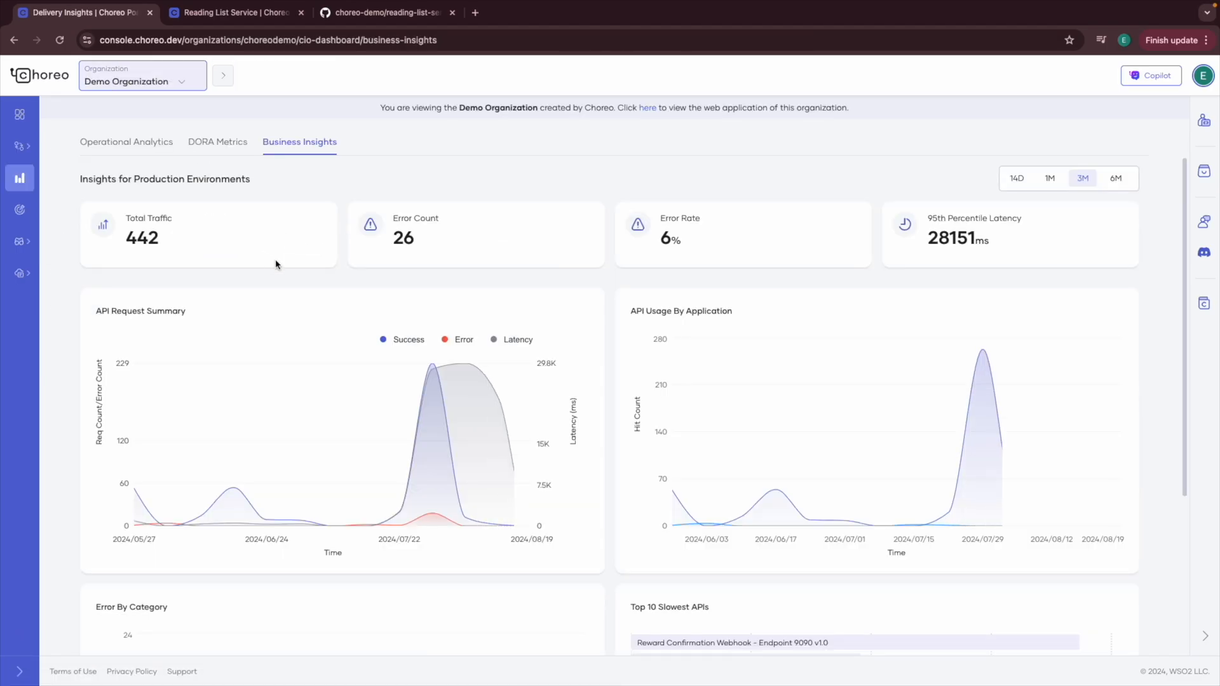
pyautogui.scroll(-3, 407, 407)
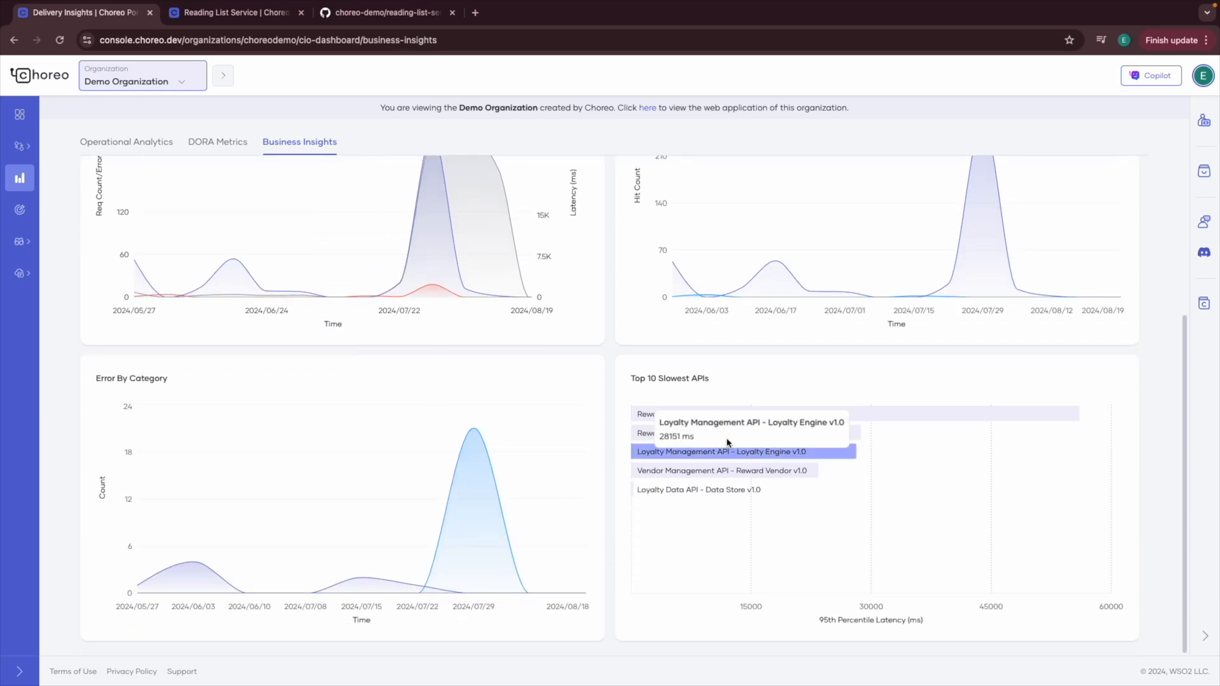
pyautogui.scroll(3, 747, 449)
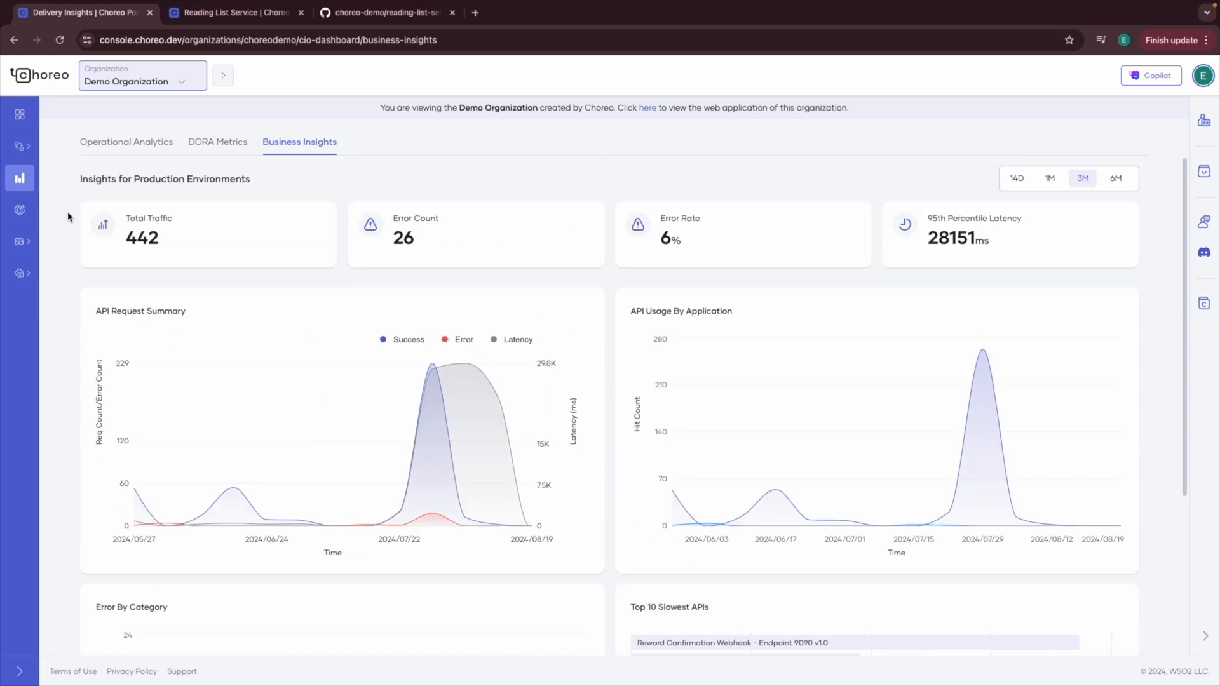
pyautogui.scroll(-3, 827, 344)
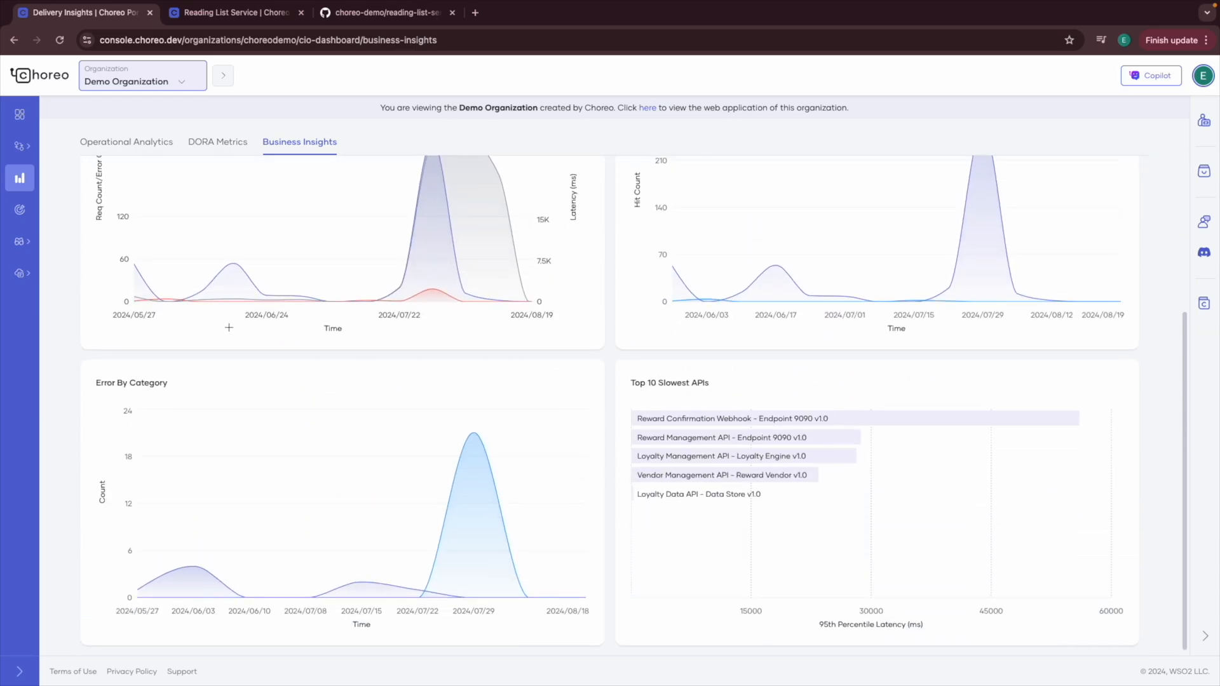
pyautogui.scroll(1, 381, 286)
pyautogui.click(126, 141)
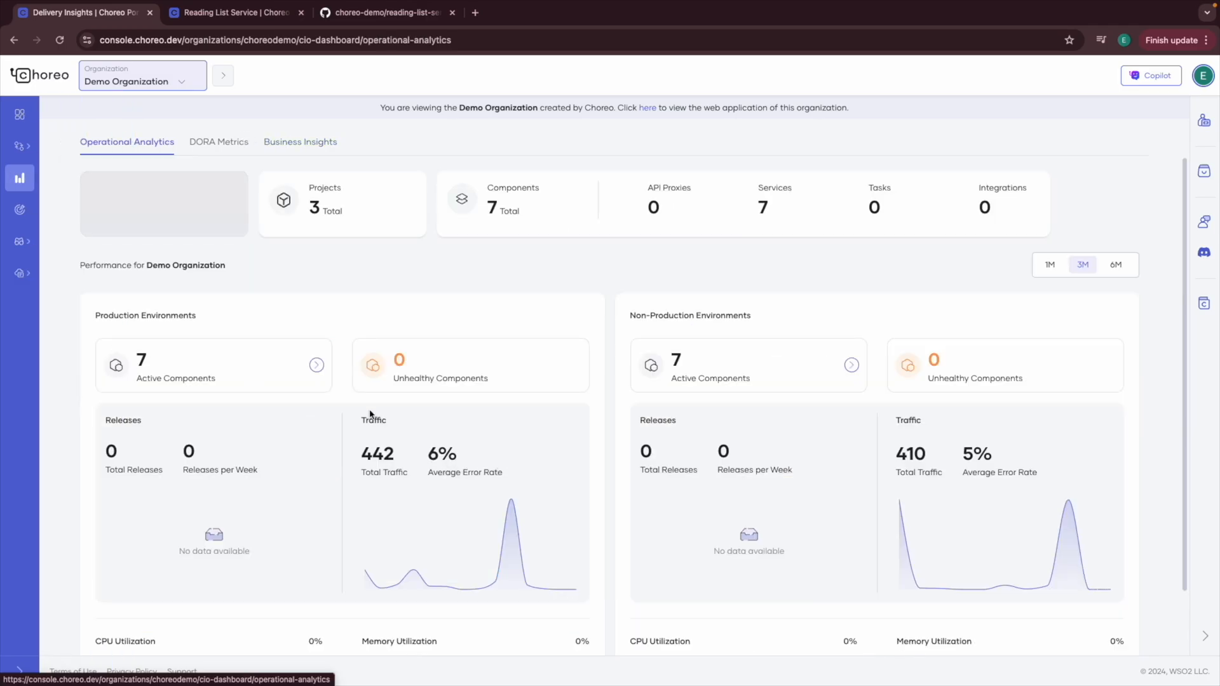
pyautogui.scroll(-1, 375, 414)
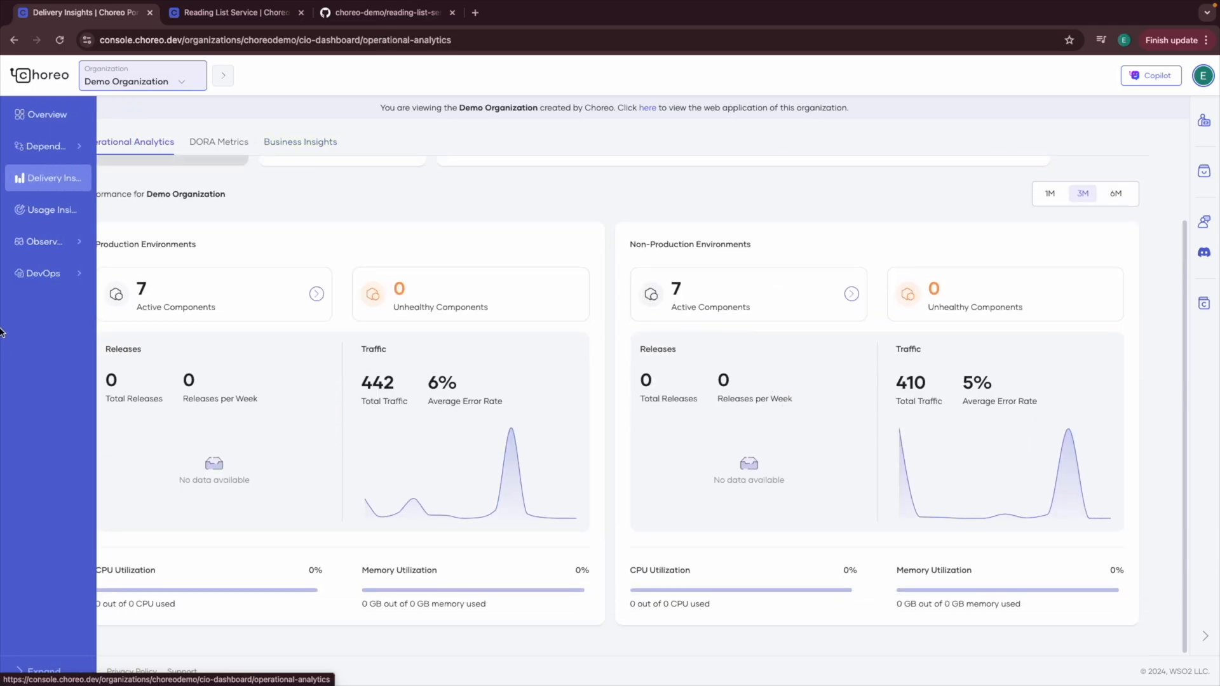
# Step: Open the Demo Organization's Runtime Logs and go to the project logs of Customer Reward Management
pyautogui.click(57, 240)
pyautogui.click(64, 297)
pyautogui.click(583, 470)
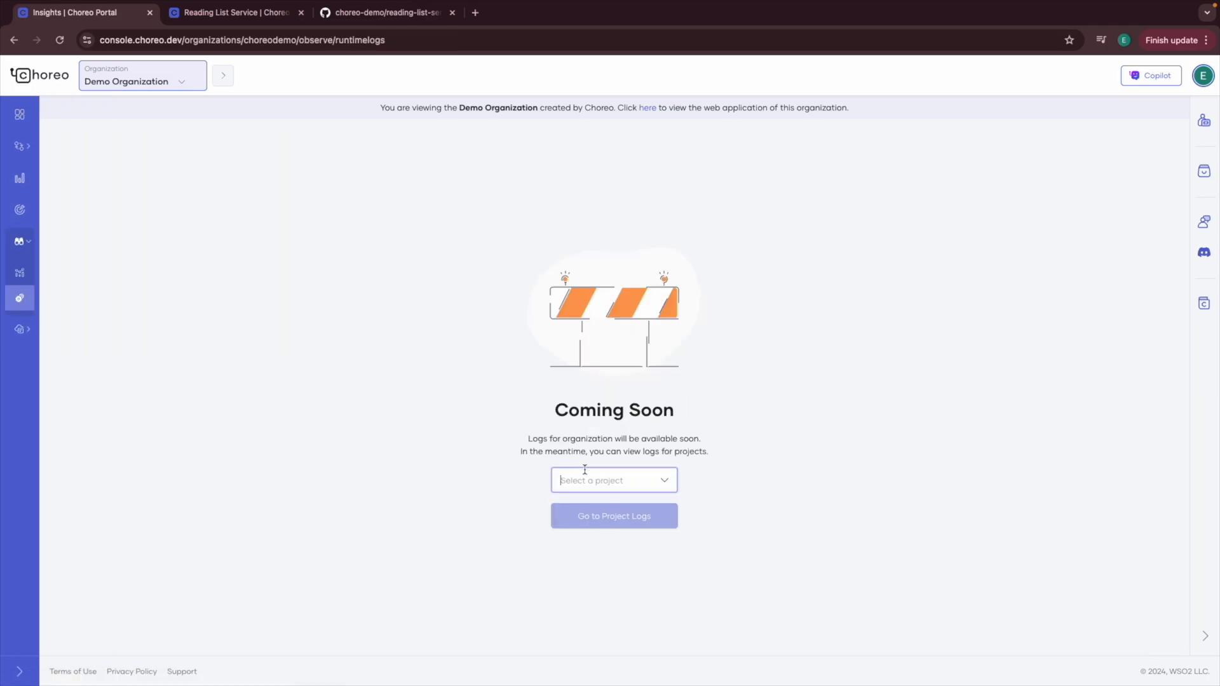
pyautogui.click(663, 481)
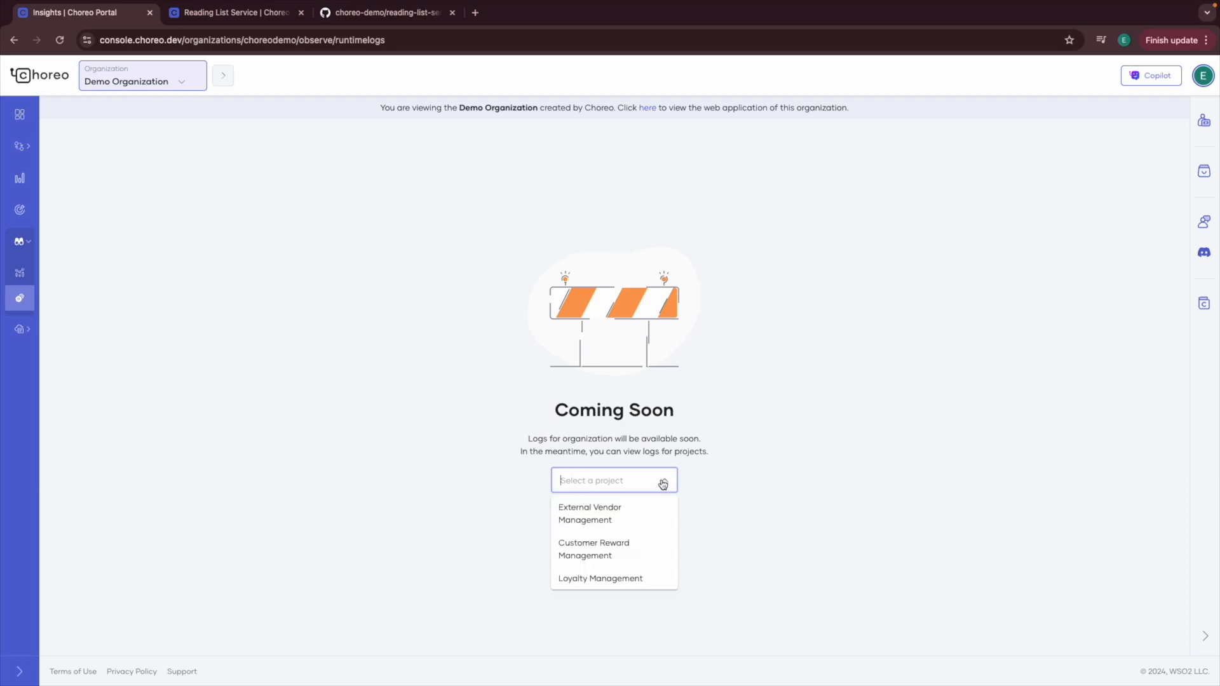
pyautogui.click(633, 544)
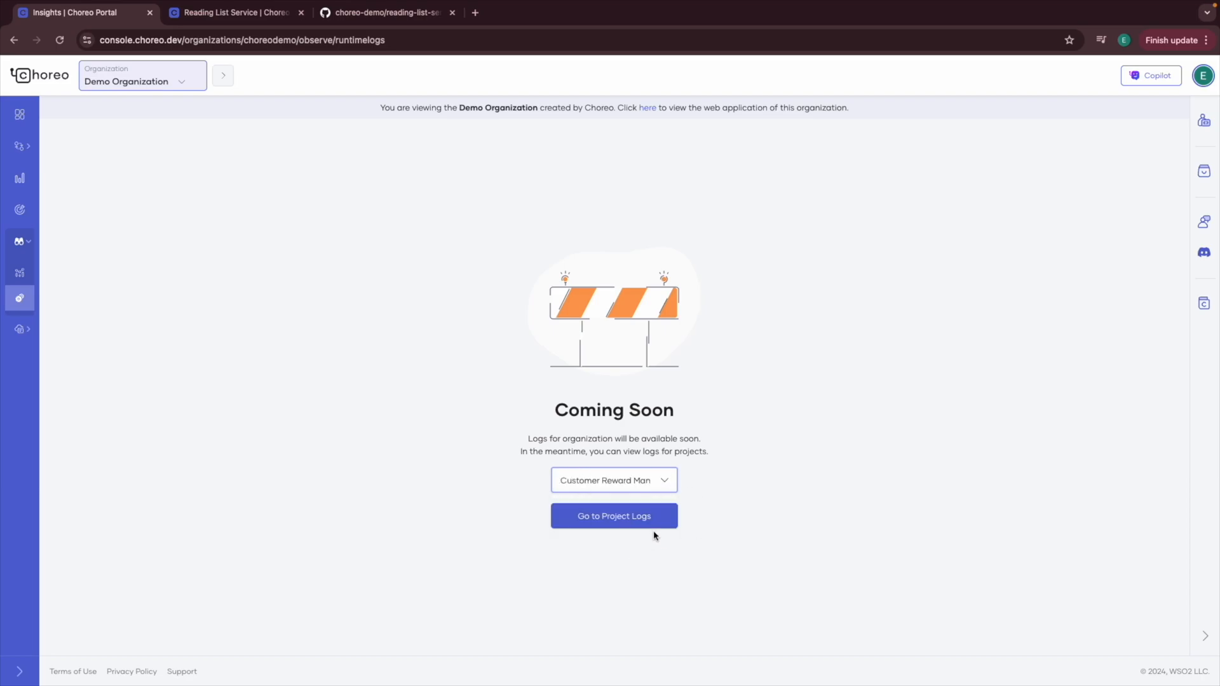
pyautogui.click(645, 520)
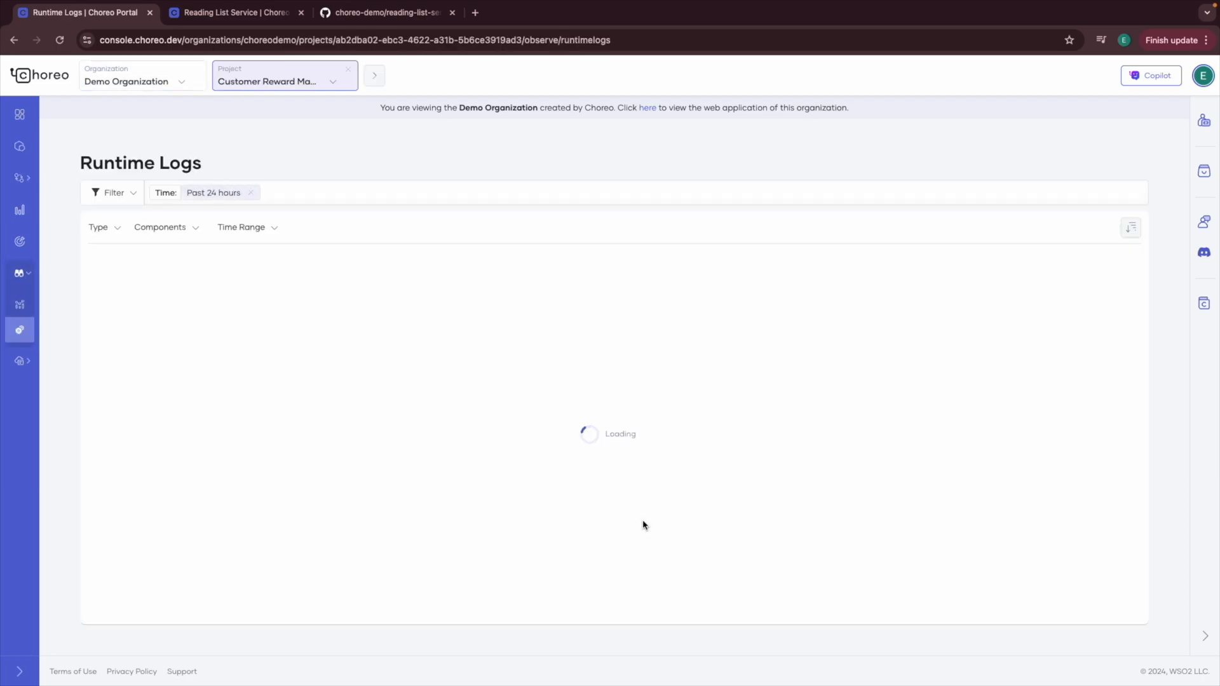
# Step: Remove the Past 24 hours time filter and look through the project's runtime log entries
pyautogui.click(251, 192)
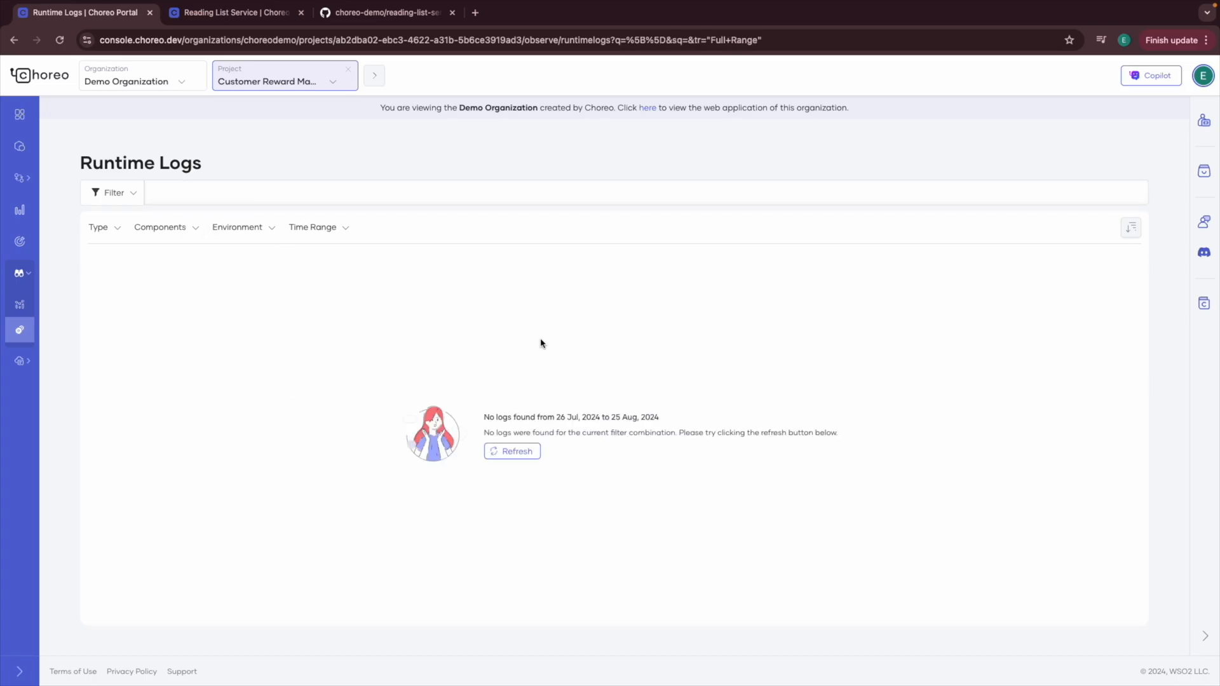
pyautogui.scroll(10, 476, 413)
pyautogui.scroll(-15, 473, 448)
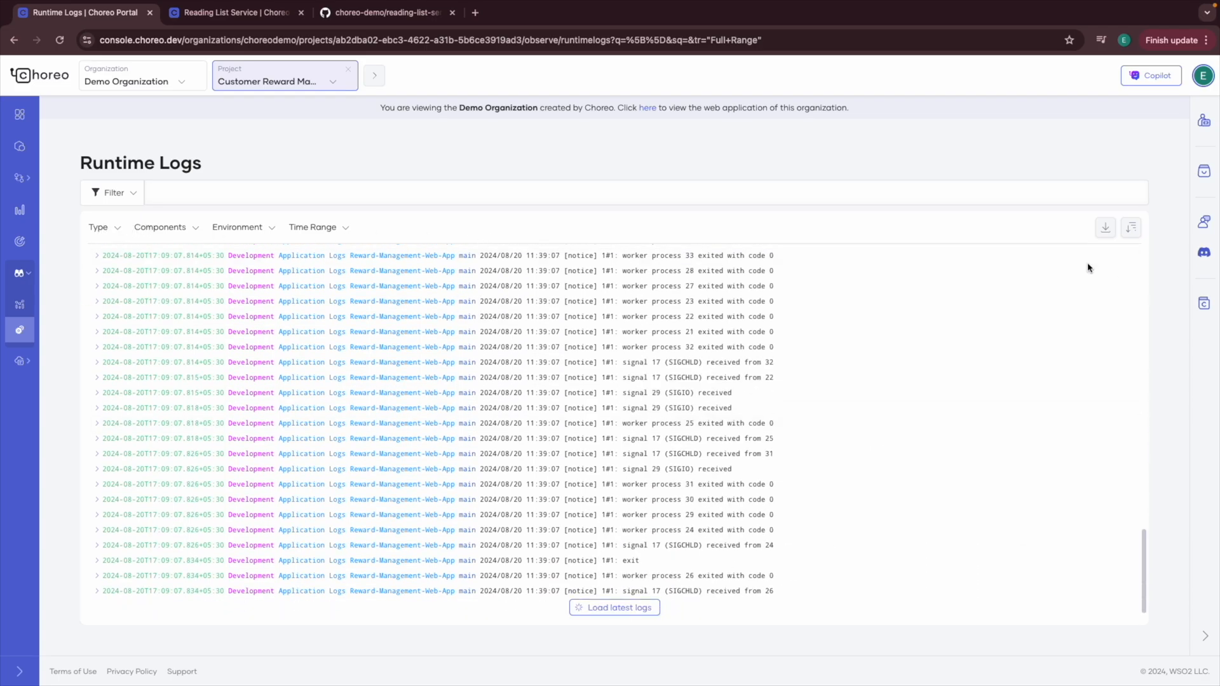
pyautogui.scroll(5, 378, 364)
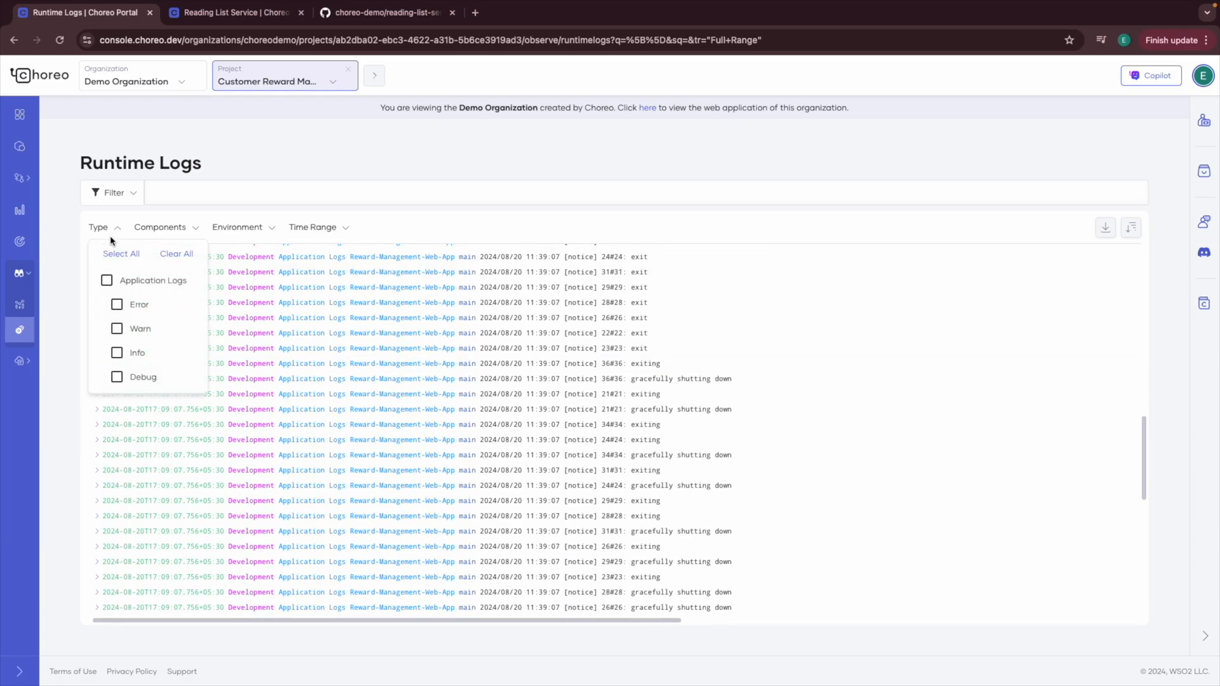
# Step: Look through the Components, Environment and Time Range filter options of the project's runtime logs without applying any
pyautogui.click(194, 226)
pyautogui.click(194, 229)
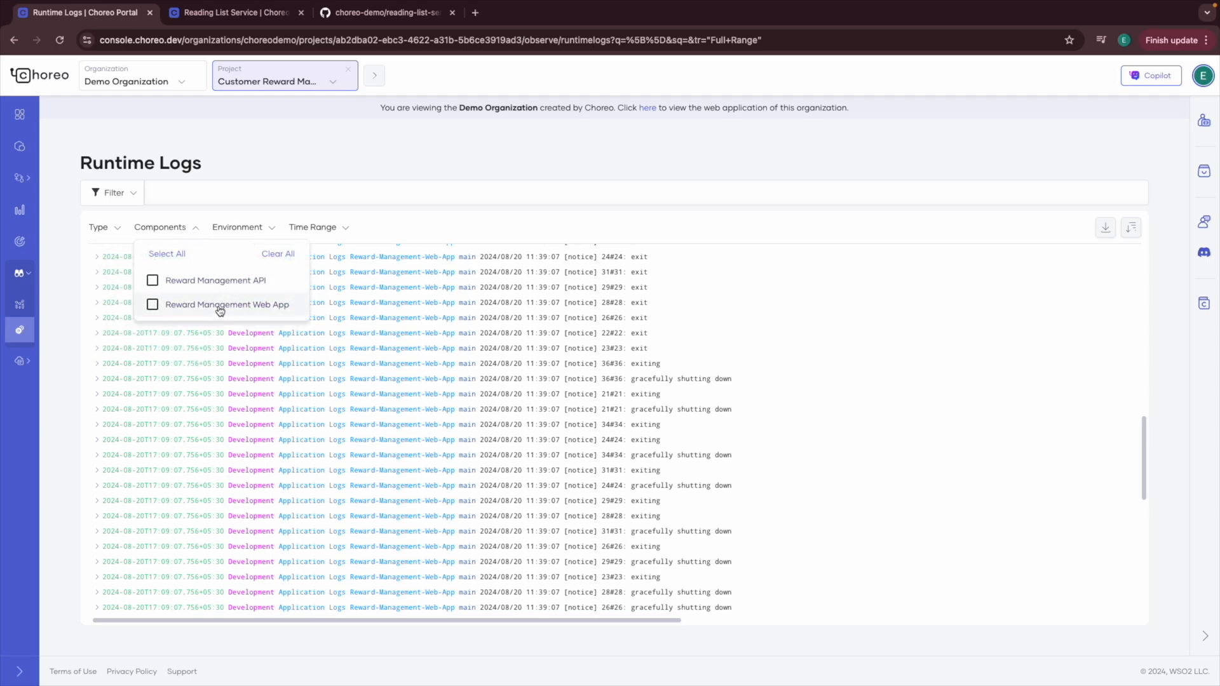
pyautogui.click(260, 228)
pyautogui.click(260, 227)
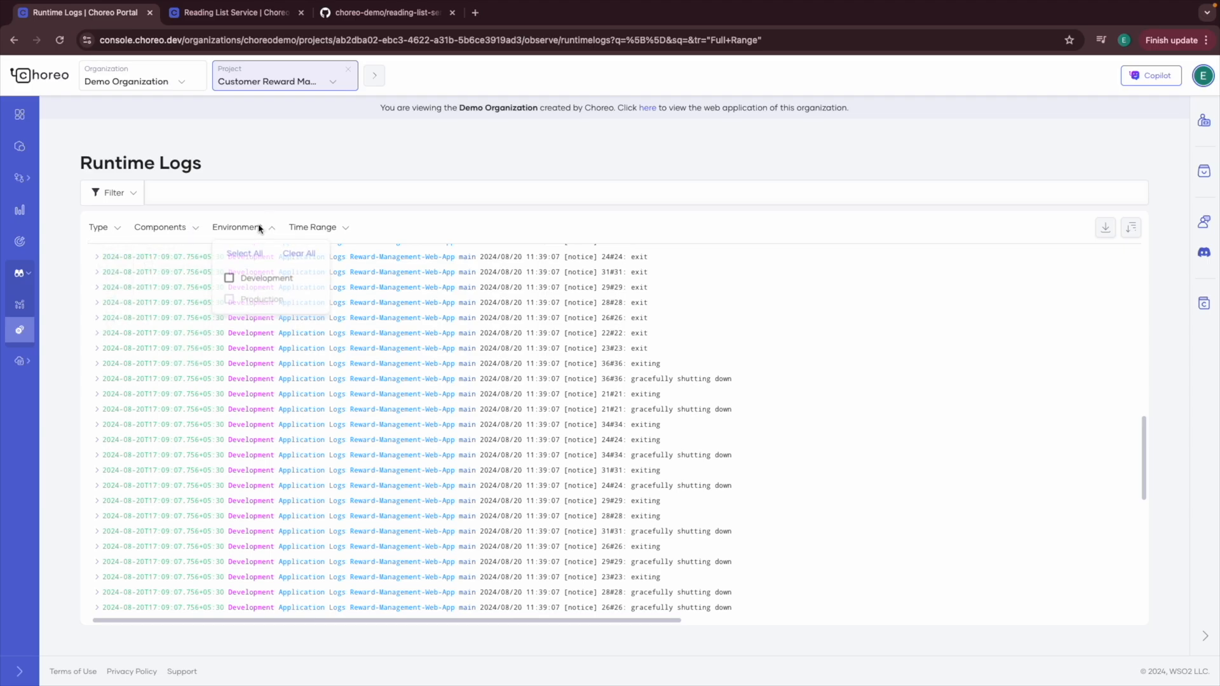
pyautogui.click(325, 231)
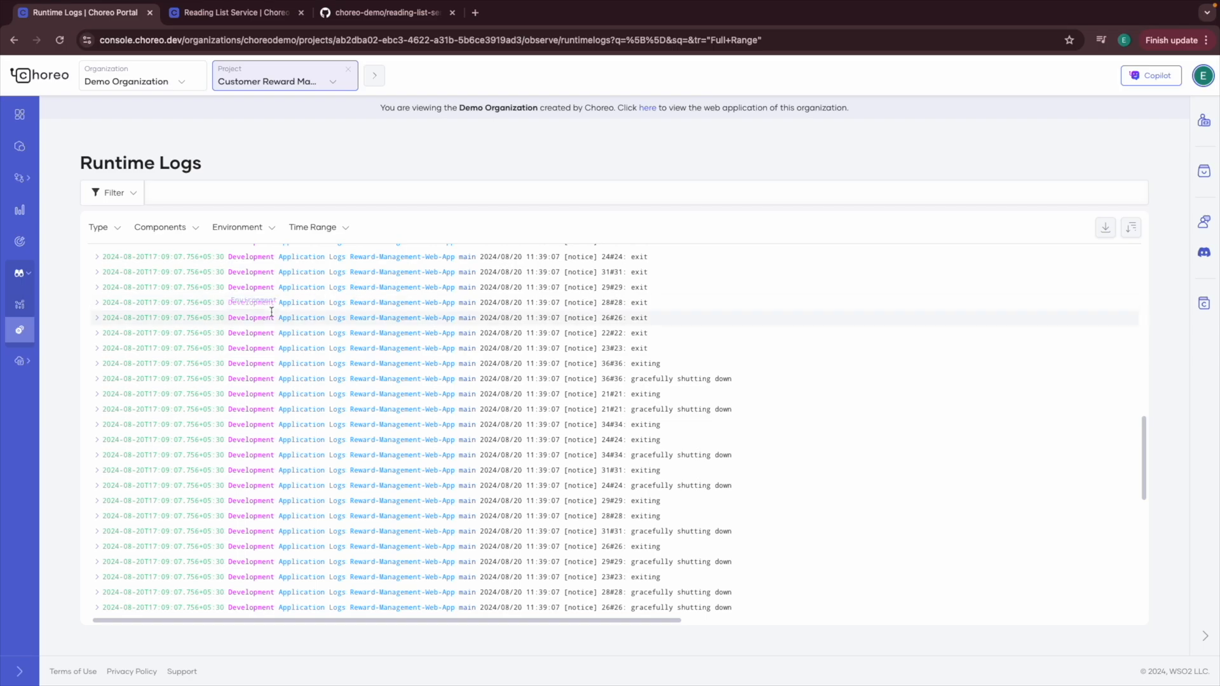
# Step: View the DevOps environments of Customer Reward Management and examine the data plane and type of Development and Production
pyautogui.click(44, 361)
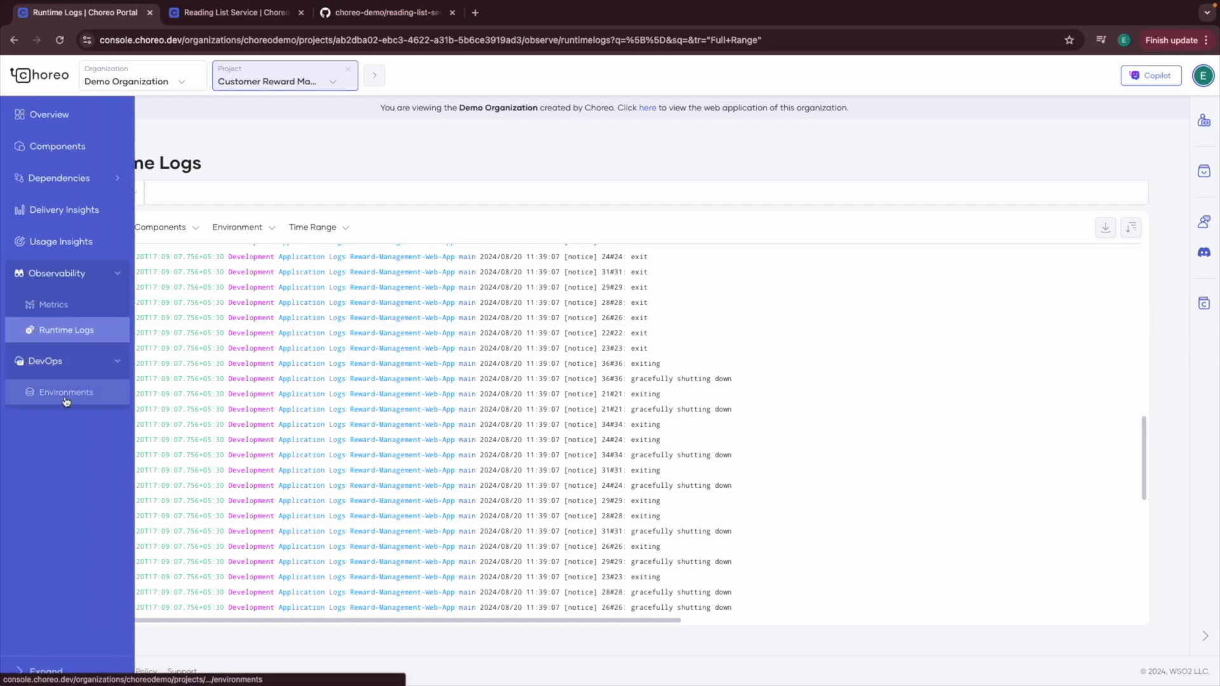
pyautogui.click(66, 395)
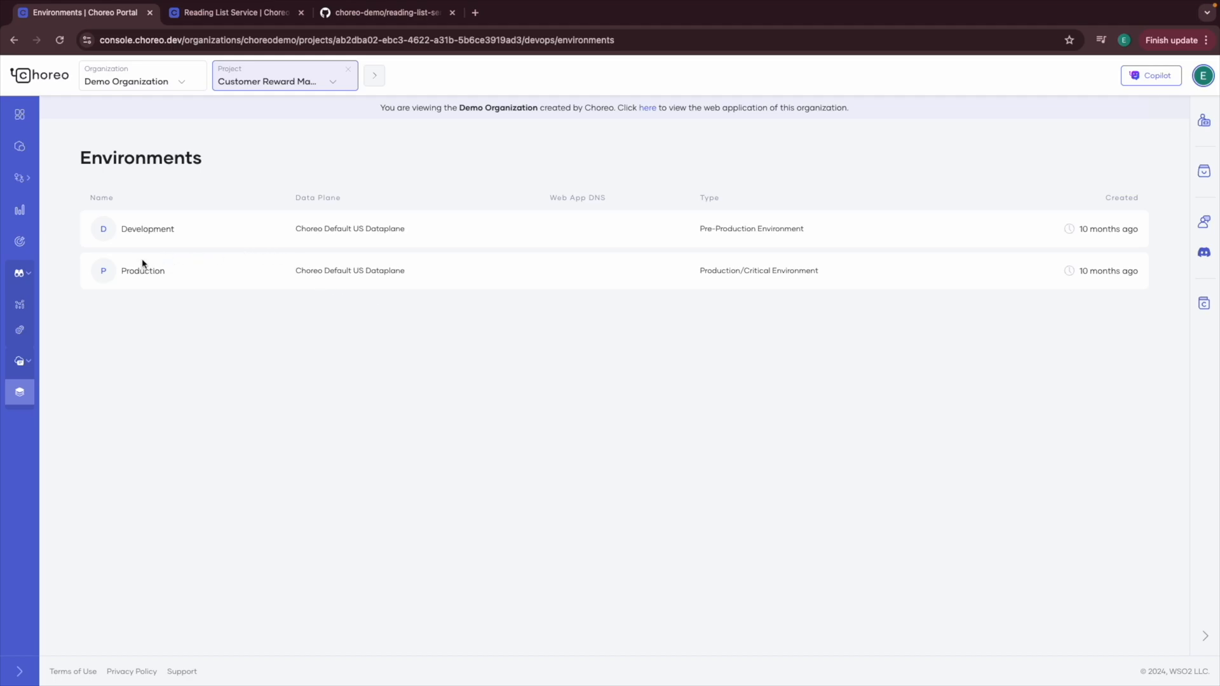
pyautogui.moveTo(119, 220); pyautogui.dragTo(850, 280)
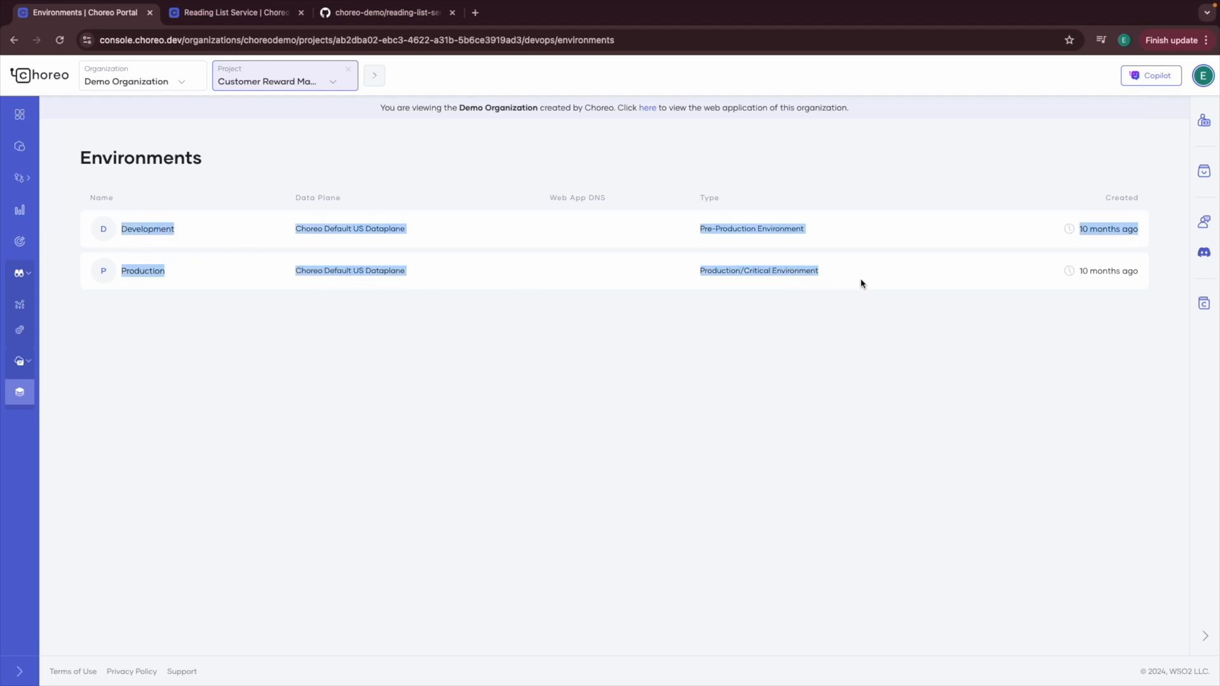
pyautogui.click(146, 267)
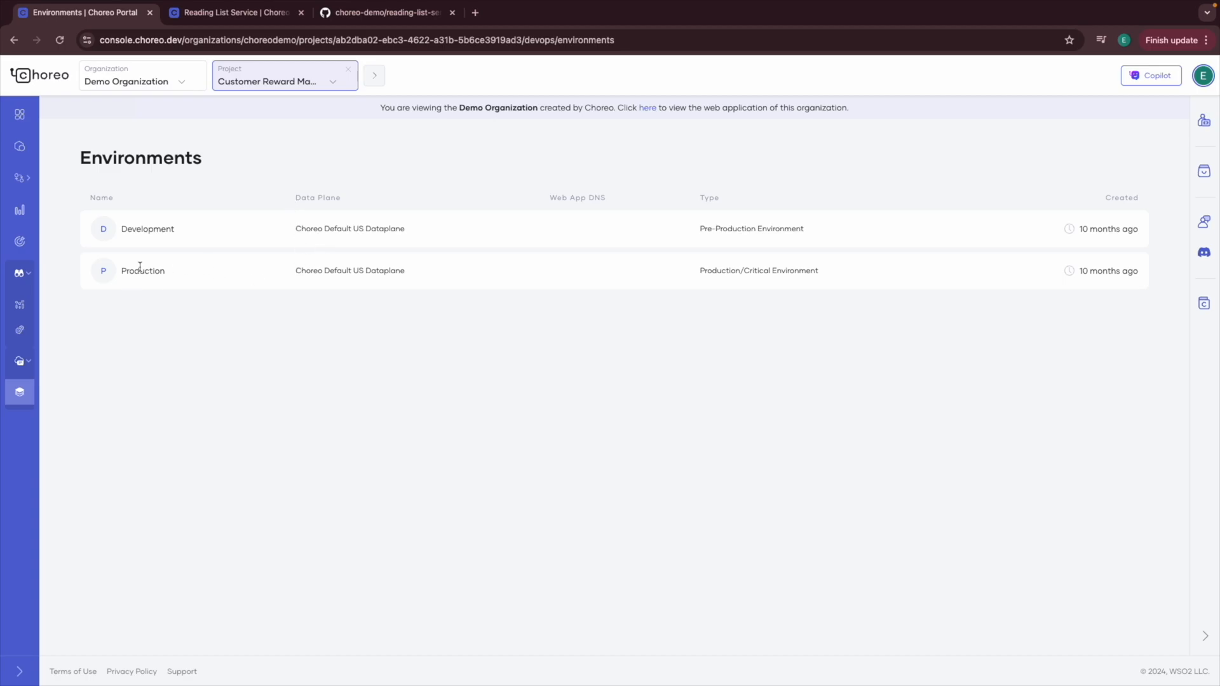
# Step: Close the Demo Organization page and return to the choreo-demo project in the WeMakeDev organization
pyautogui.click(213, 18)
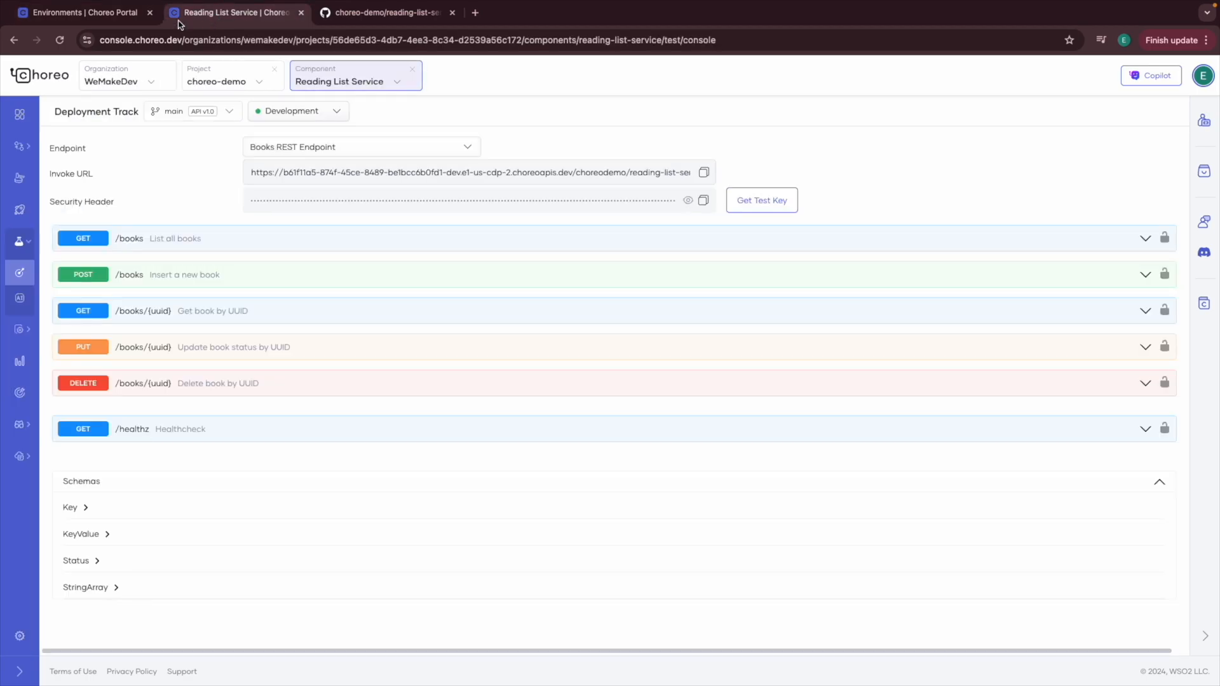
pyautogui.click(150, 13)
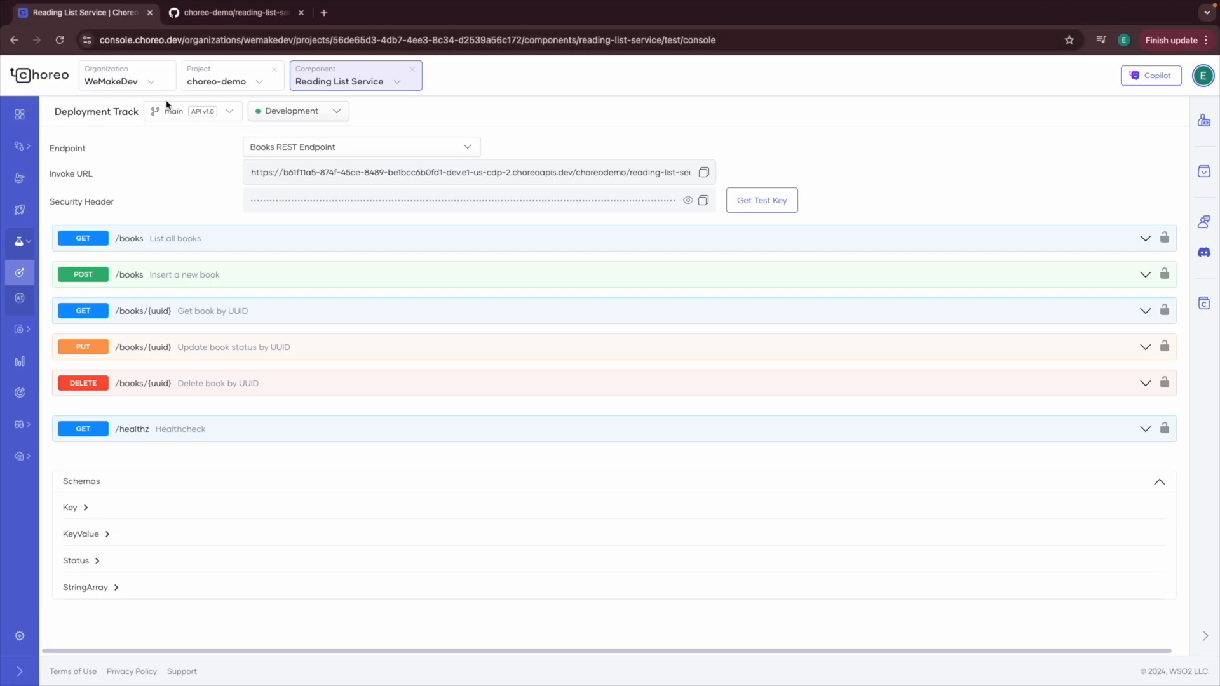
pyautogui.click(224, 81)
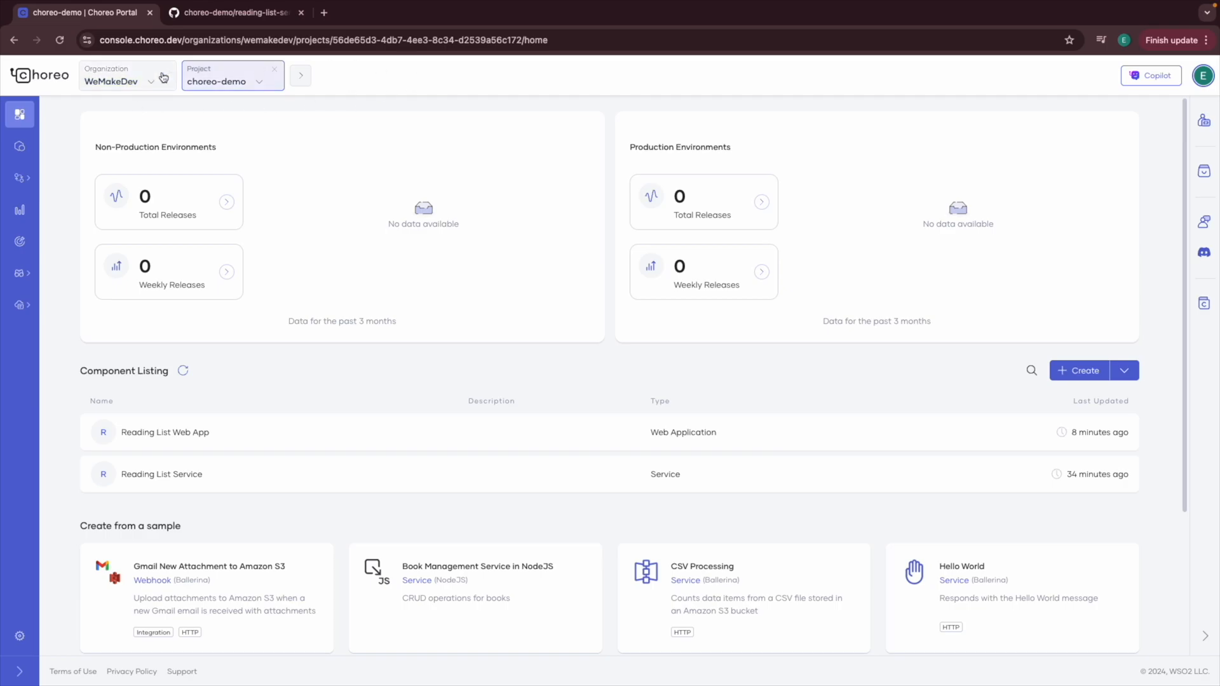
pyautogui.click(134, 84)
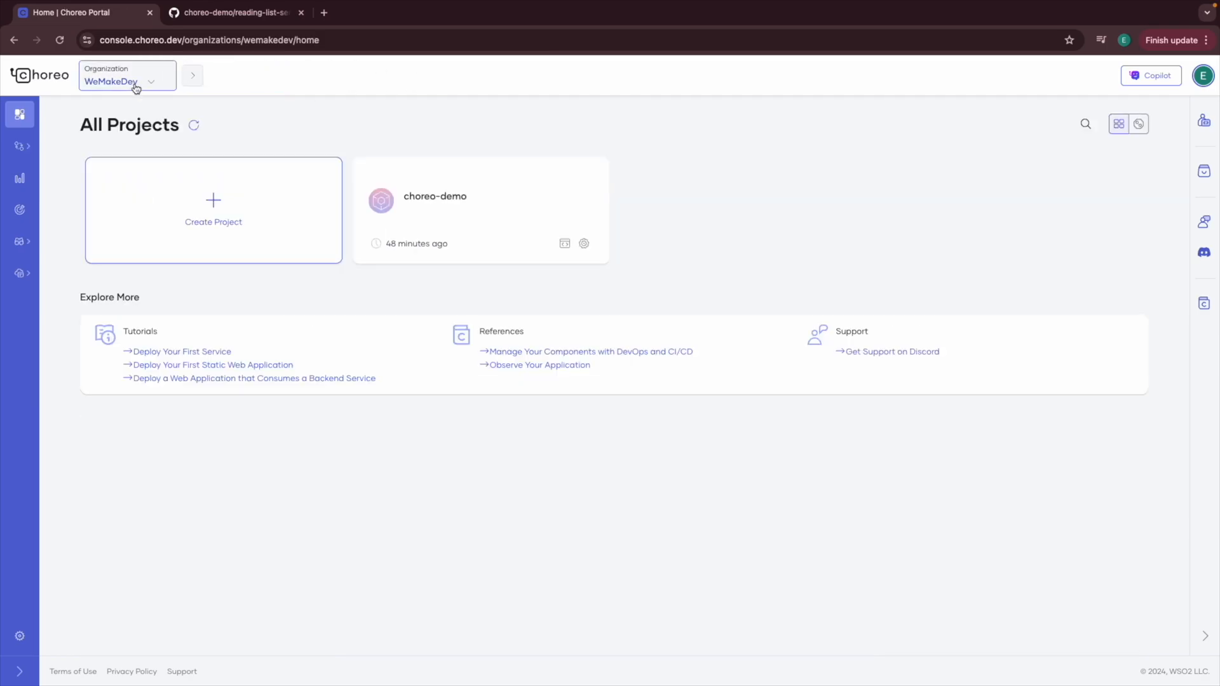
pyautogui.click(431, 198)
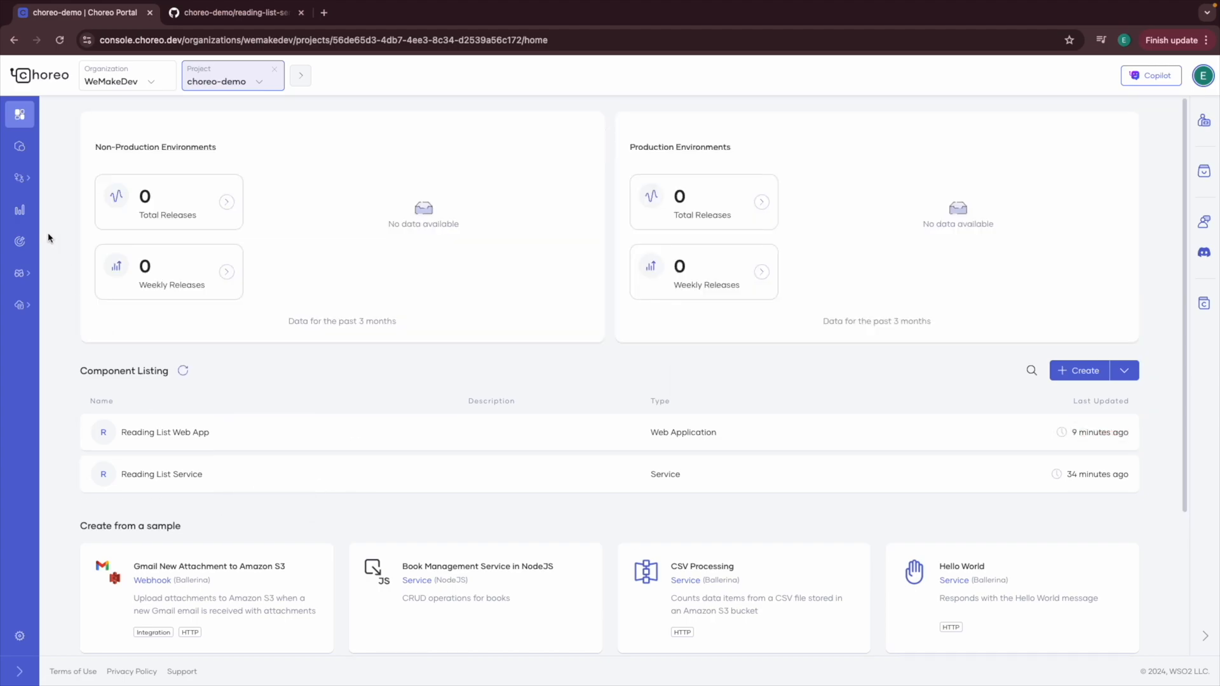
# Step: Go to the WeMakeDev organization's database dependencies and open the existing database's overview
pyautogui.moveTo(19, 208)
pyautogui.click(45, 148)
pyautogui.click(130, 82)
pyautogui.moveTo(39, 119)
pyautogui.click(58, 146)
pyautogui.click(71, 178)
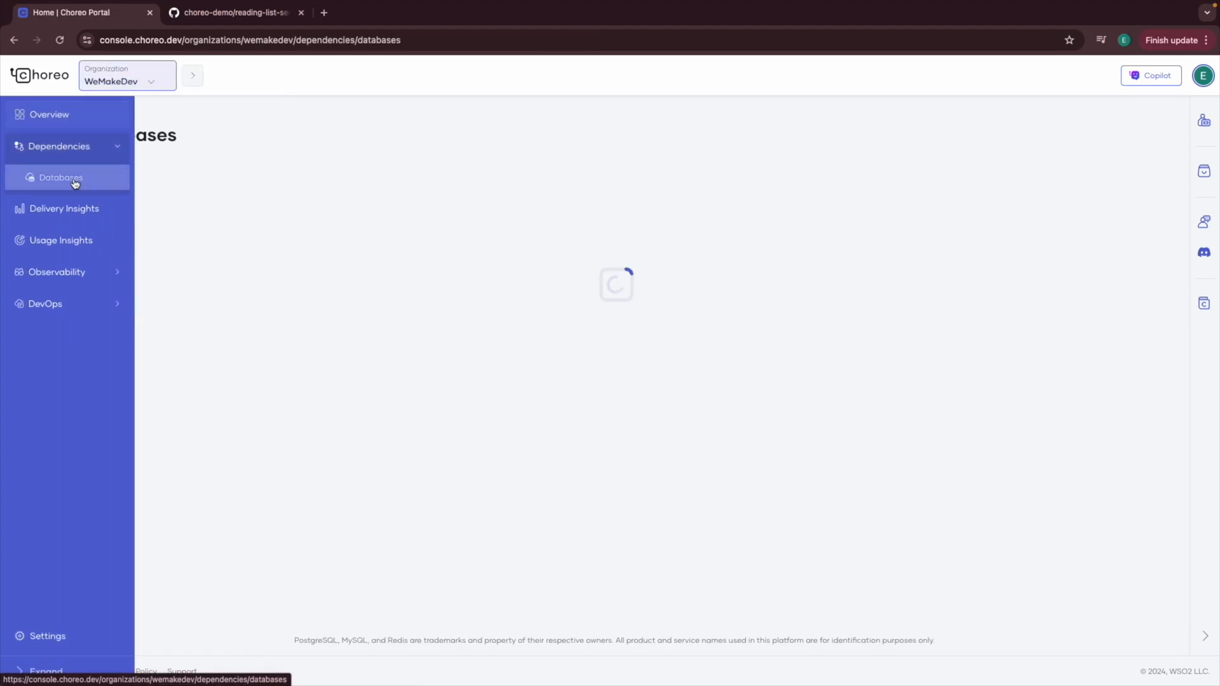
pyautogui.click(354, 248)
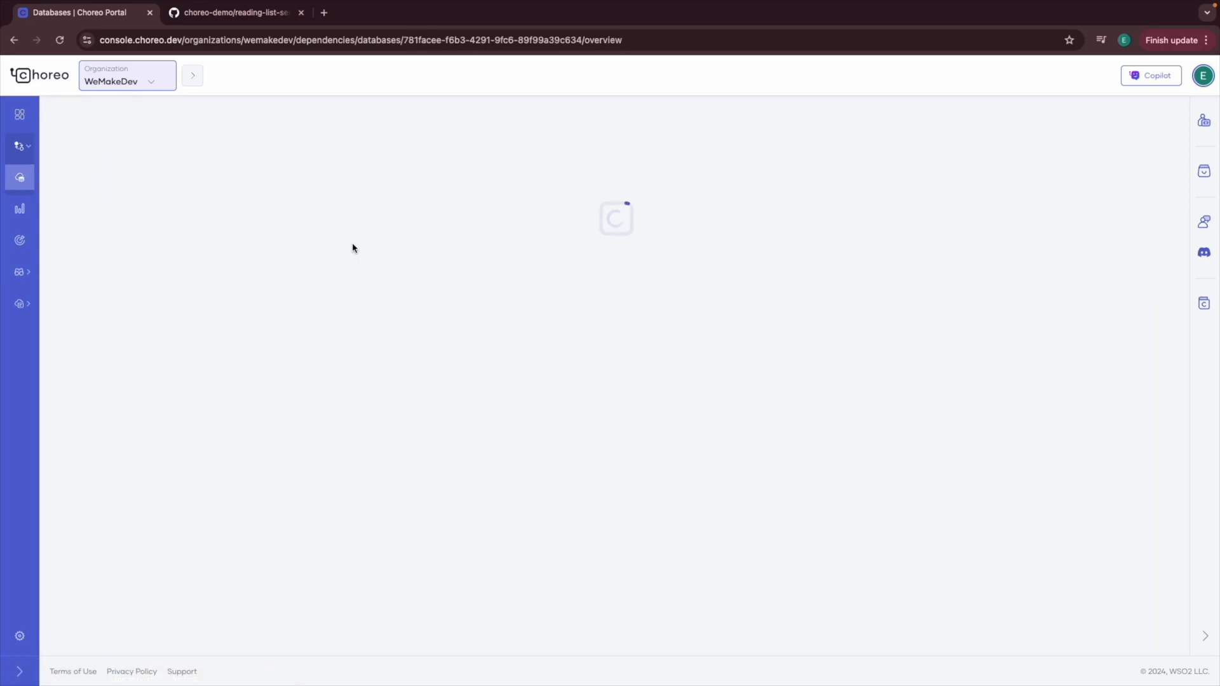